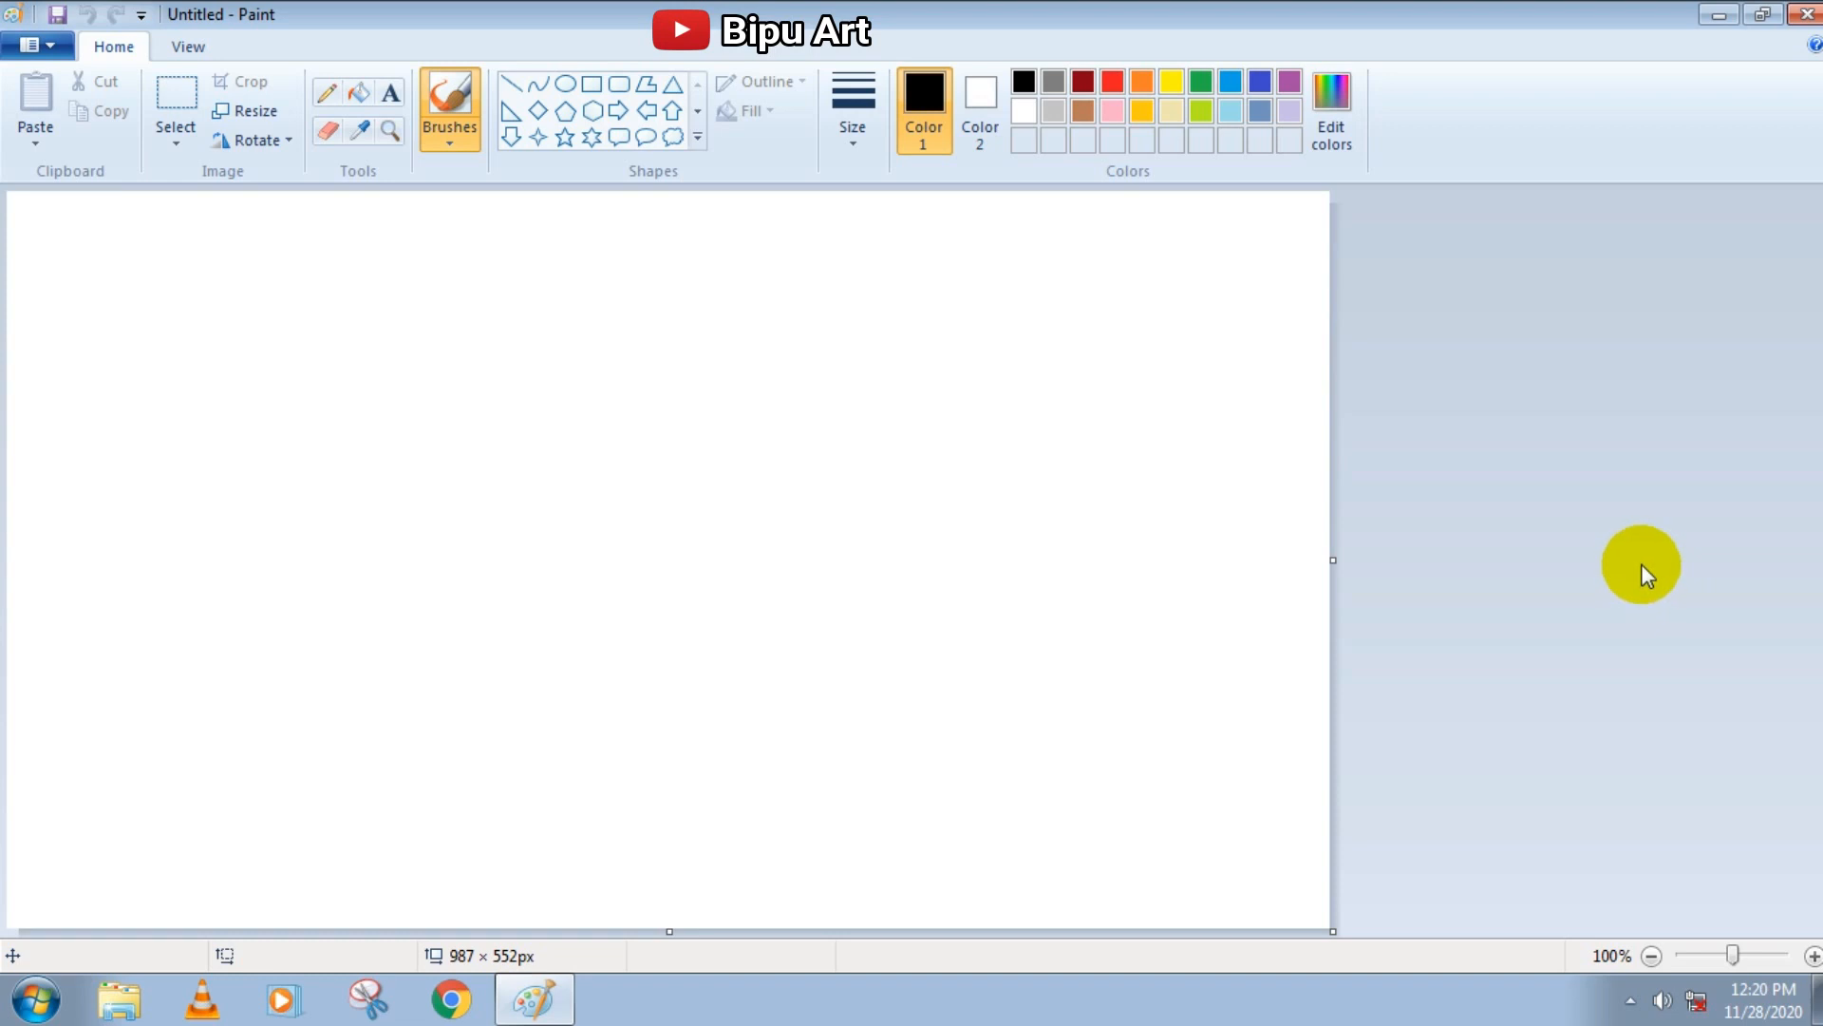
Draw a dark red curve sagging across the full width of the lower canvas and fill the area below it dark red
click(1082, 82)
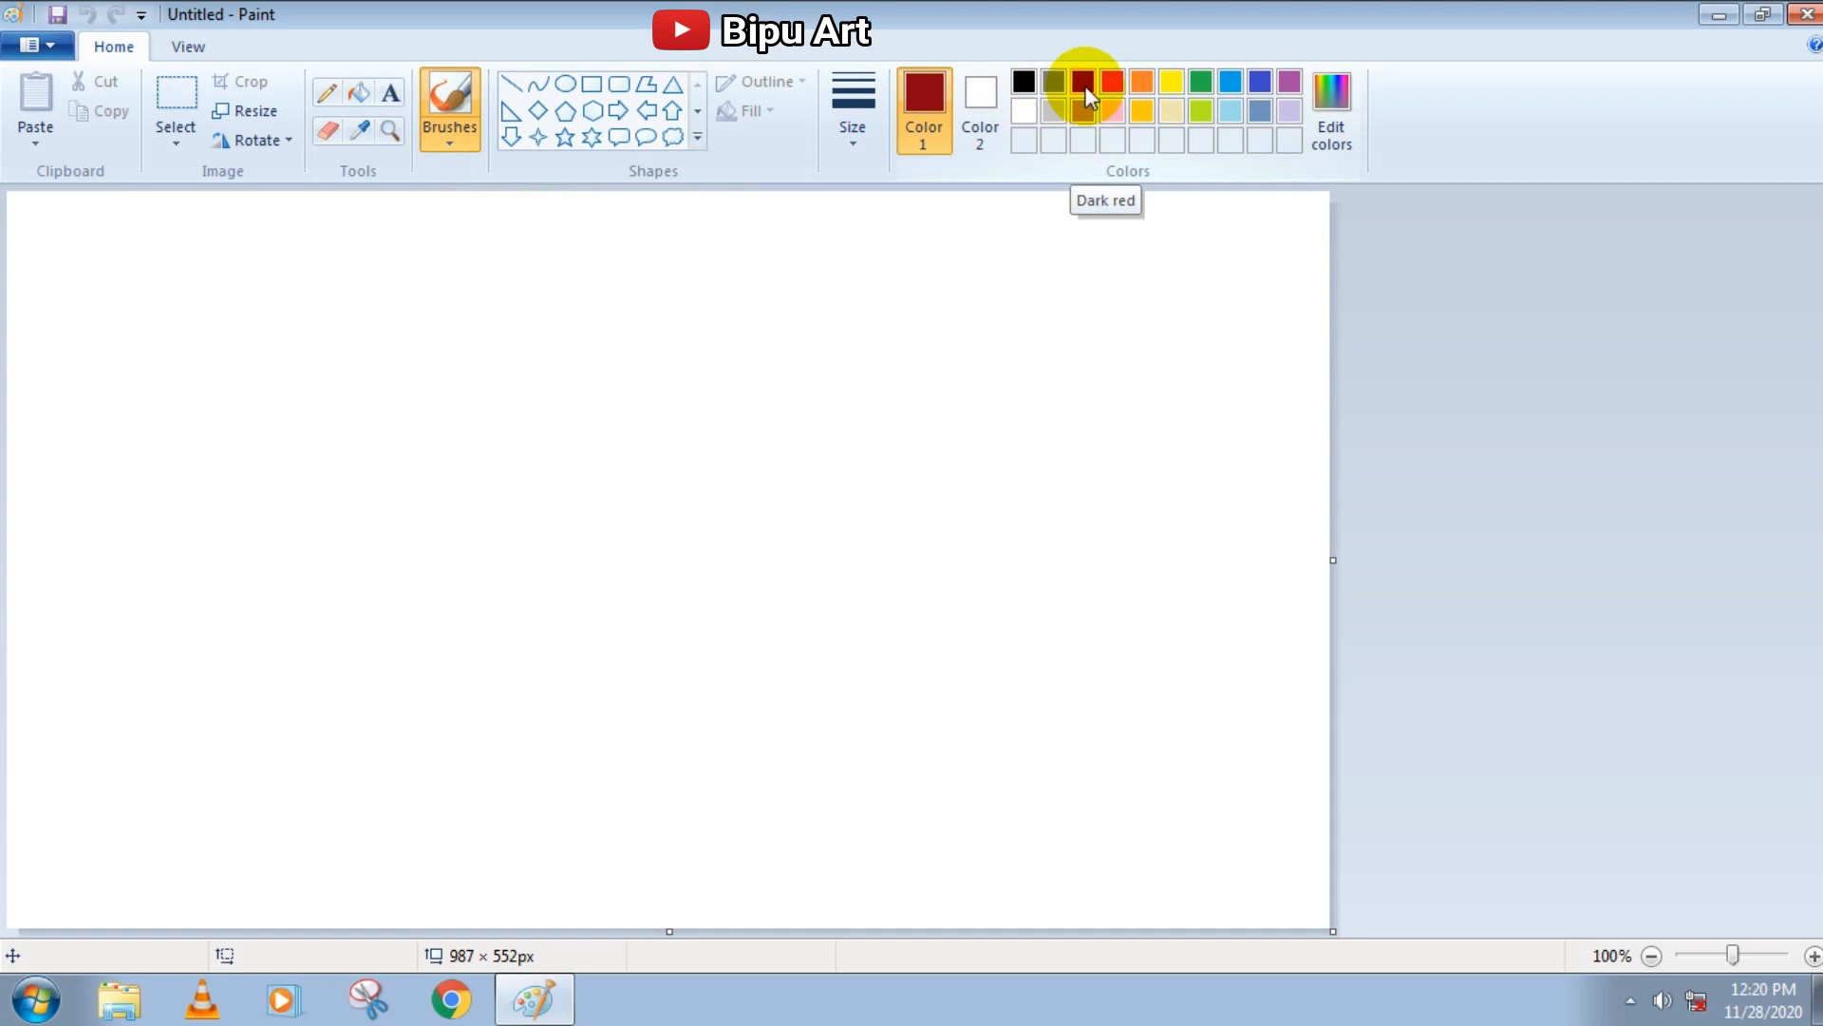
click(513, 85)
click(538, 90)
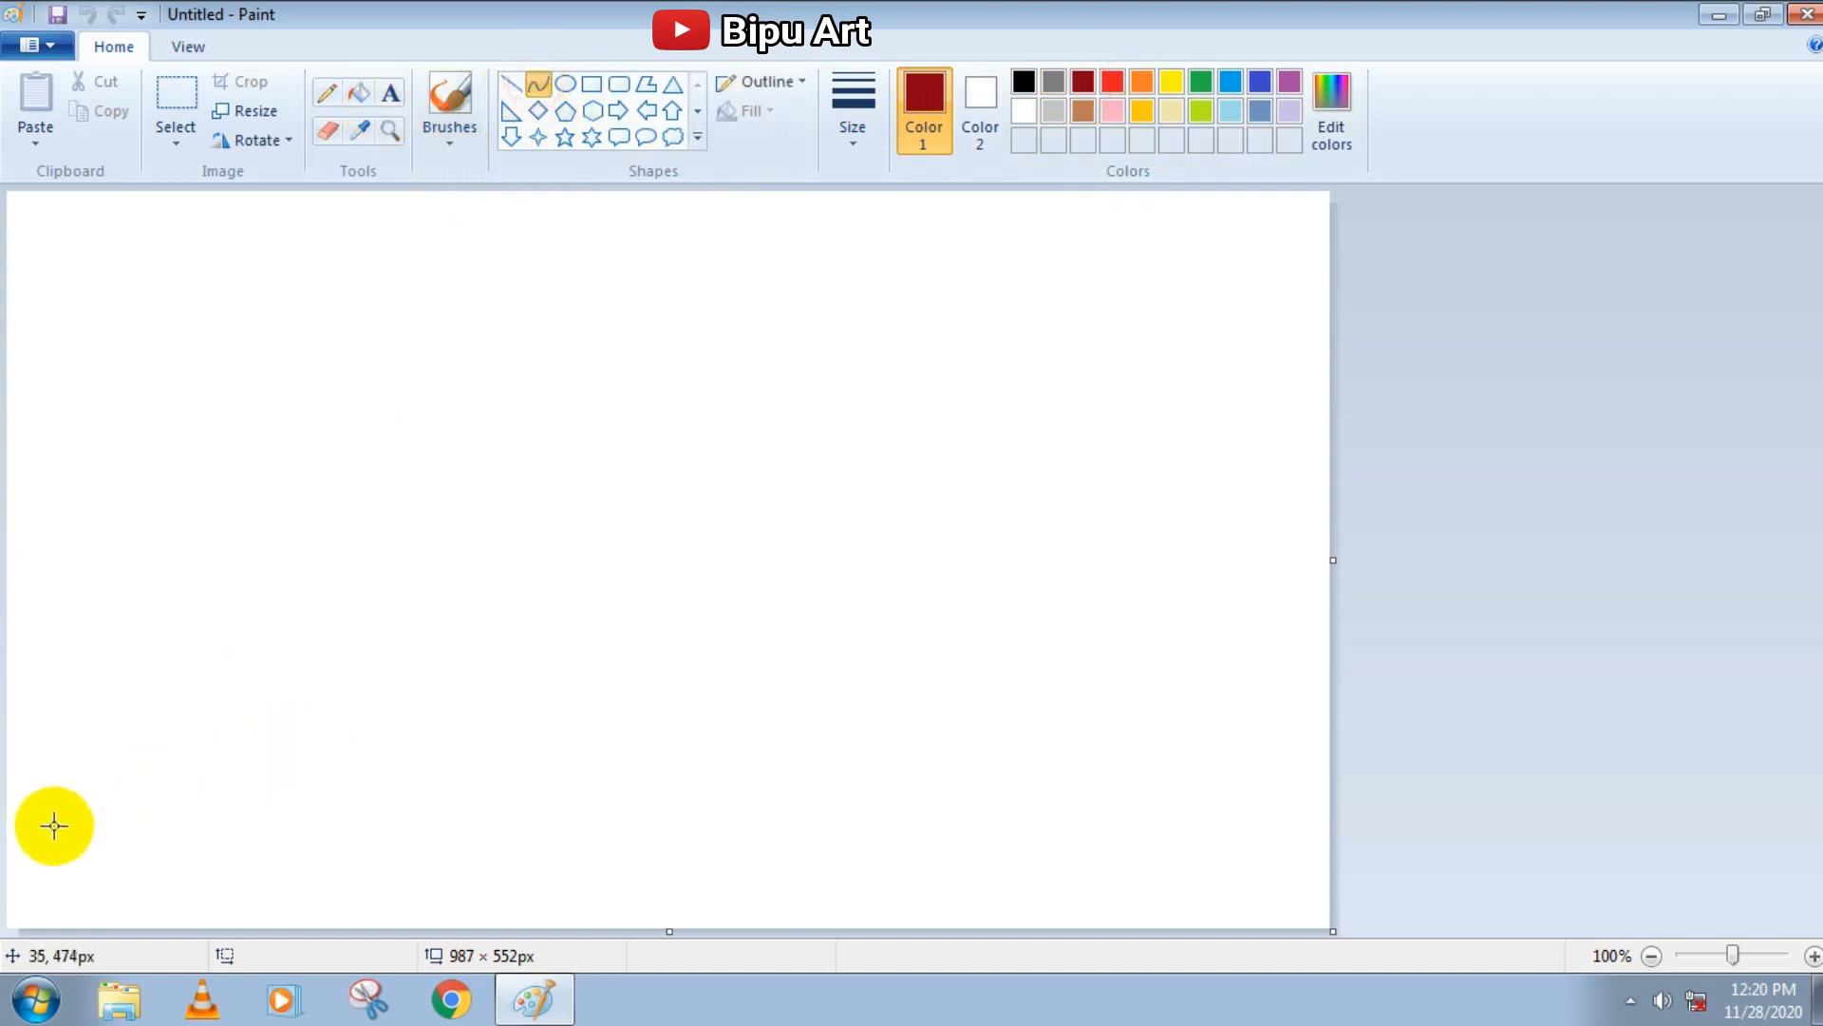
drag(12, 754, 1333, 751)
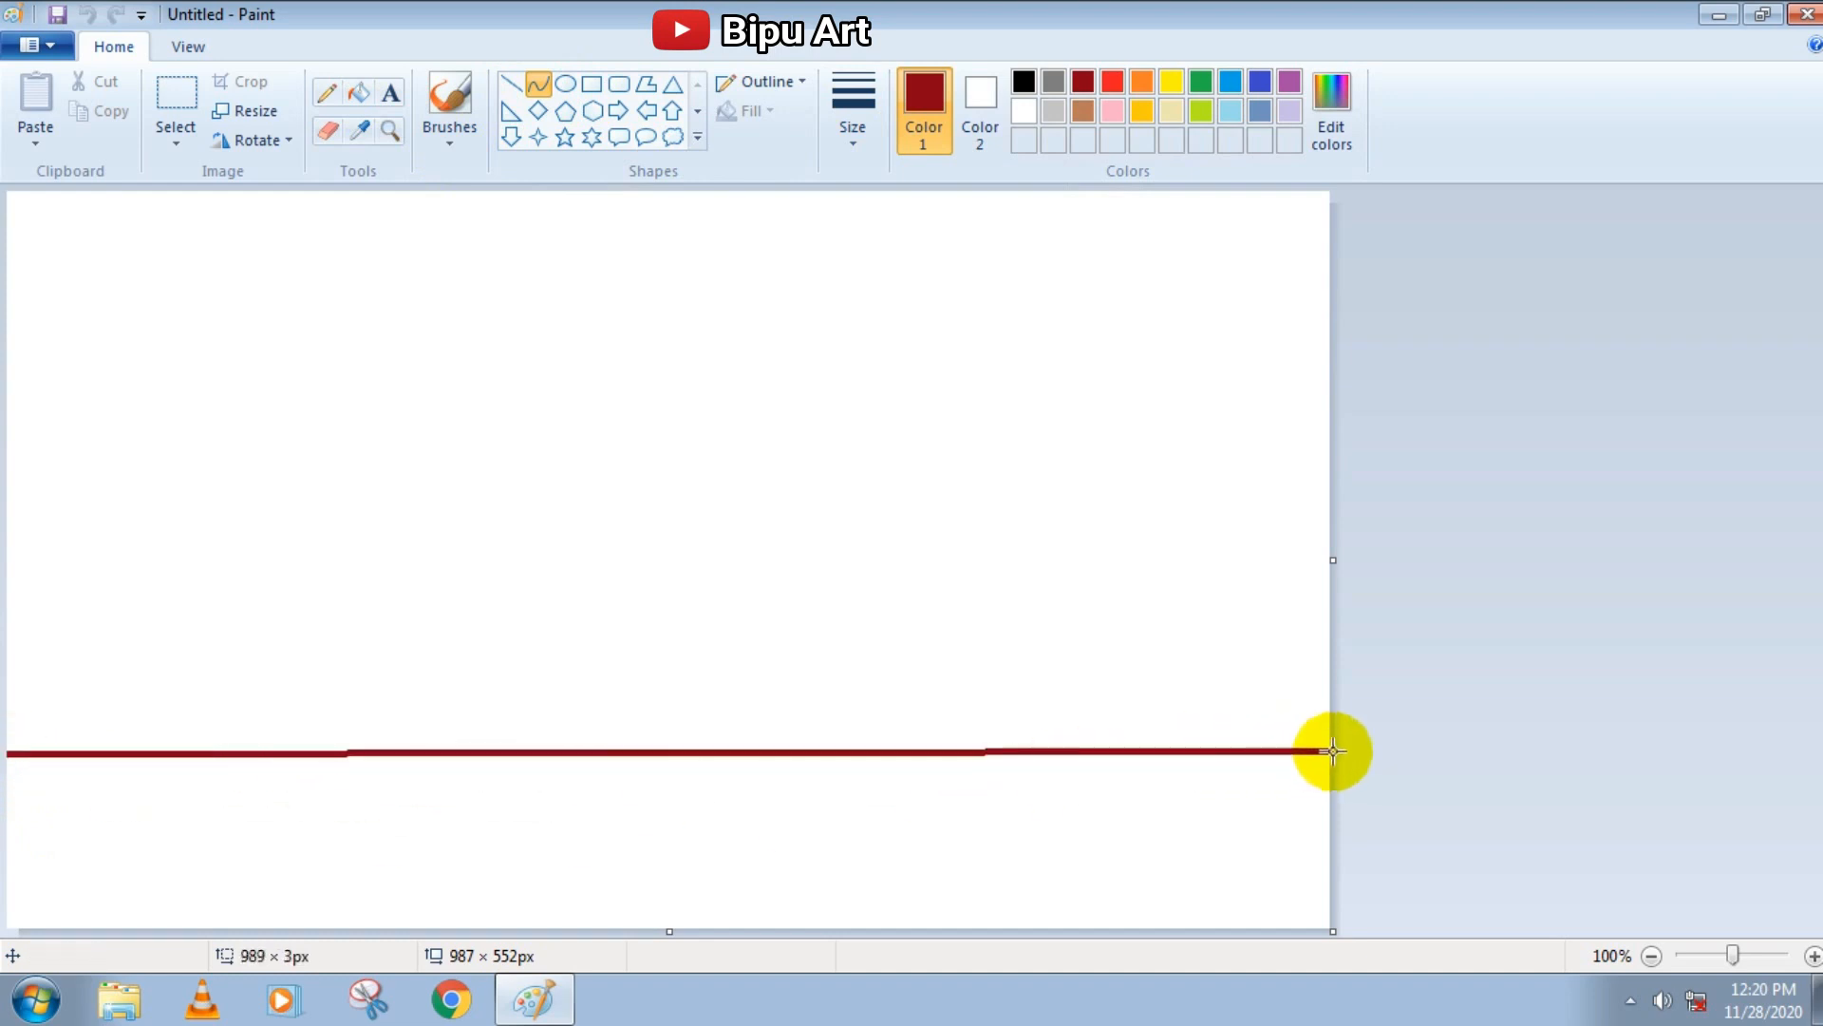
drag(346, 757, 788, 876)
click(704, 549)
click(360, 93)
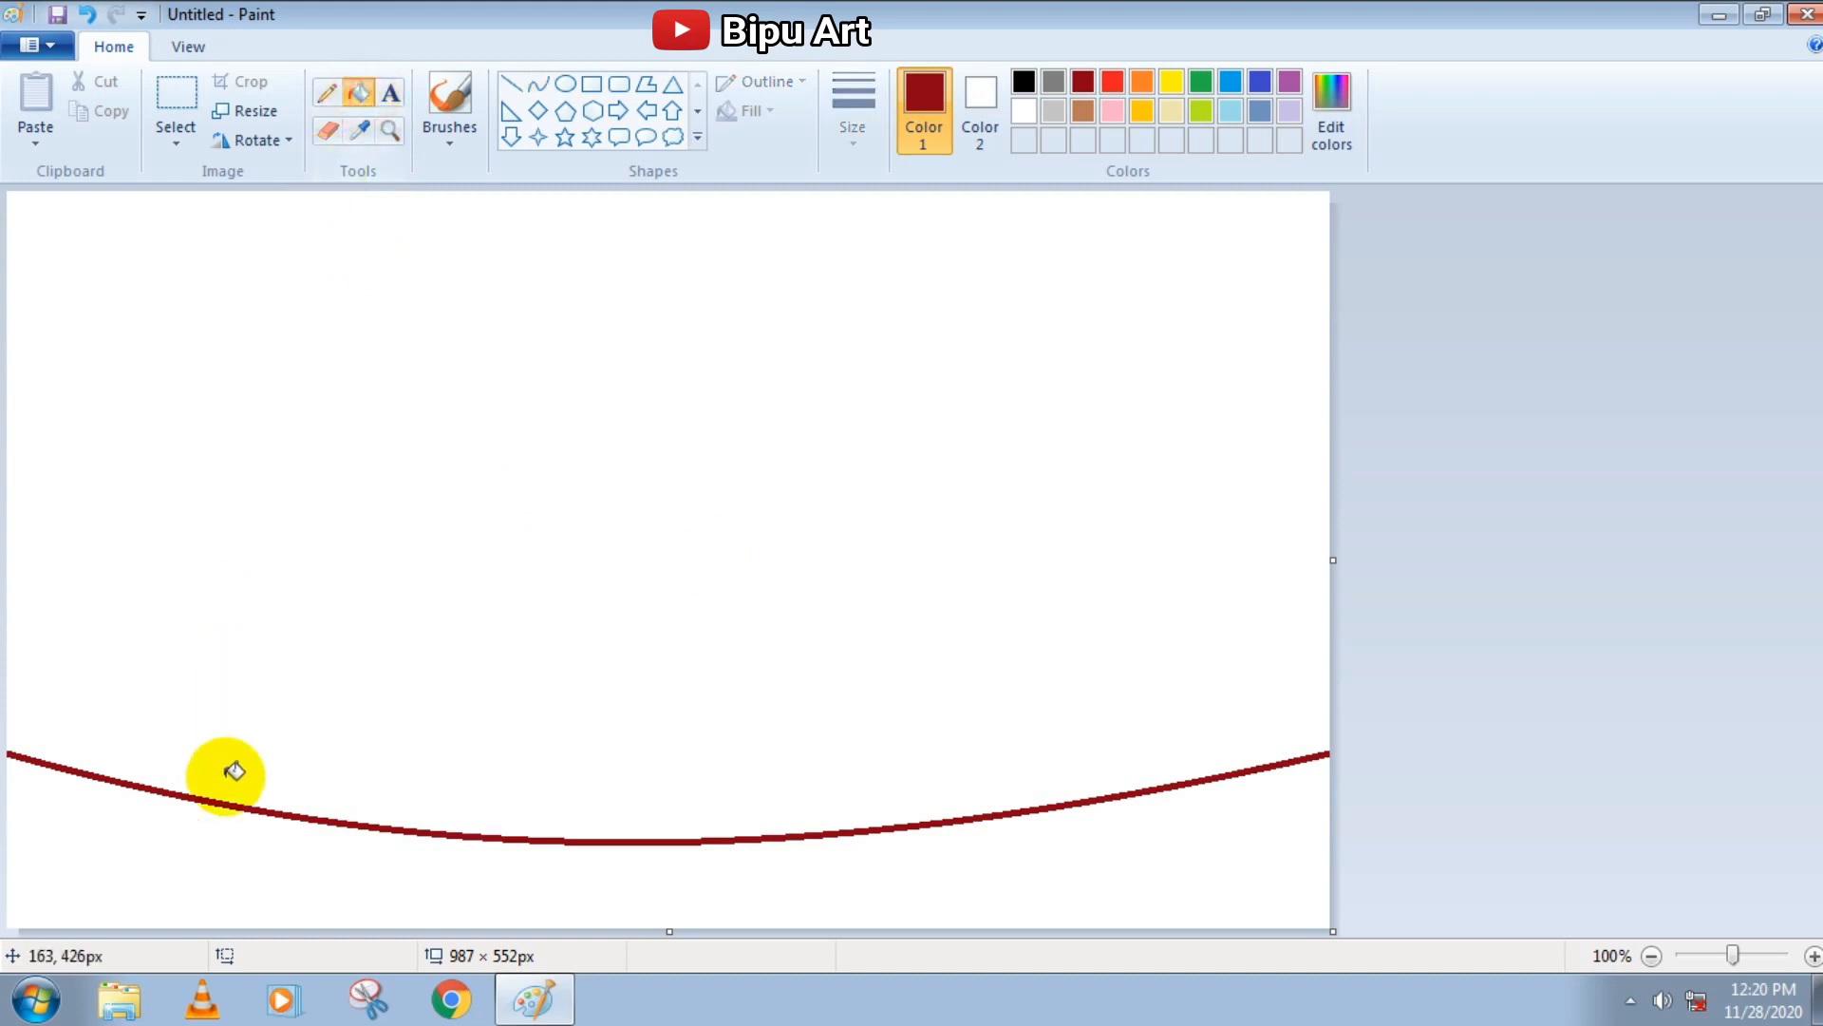
click(204, 888)
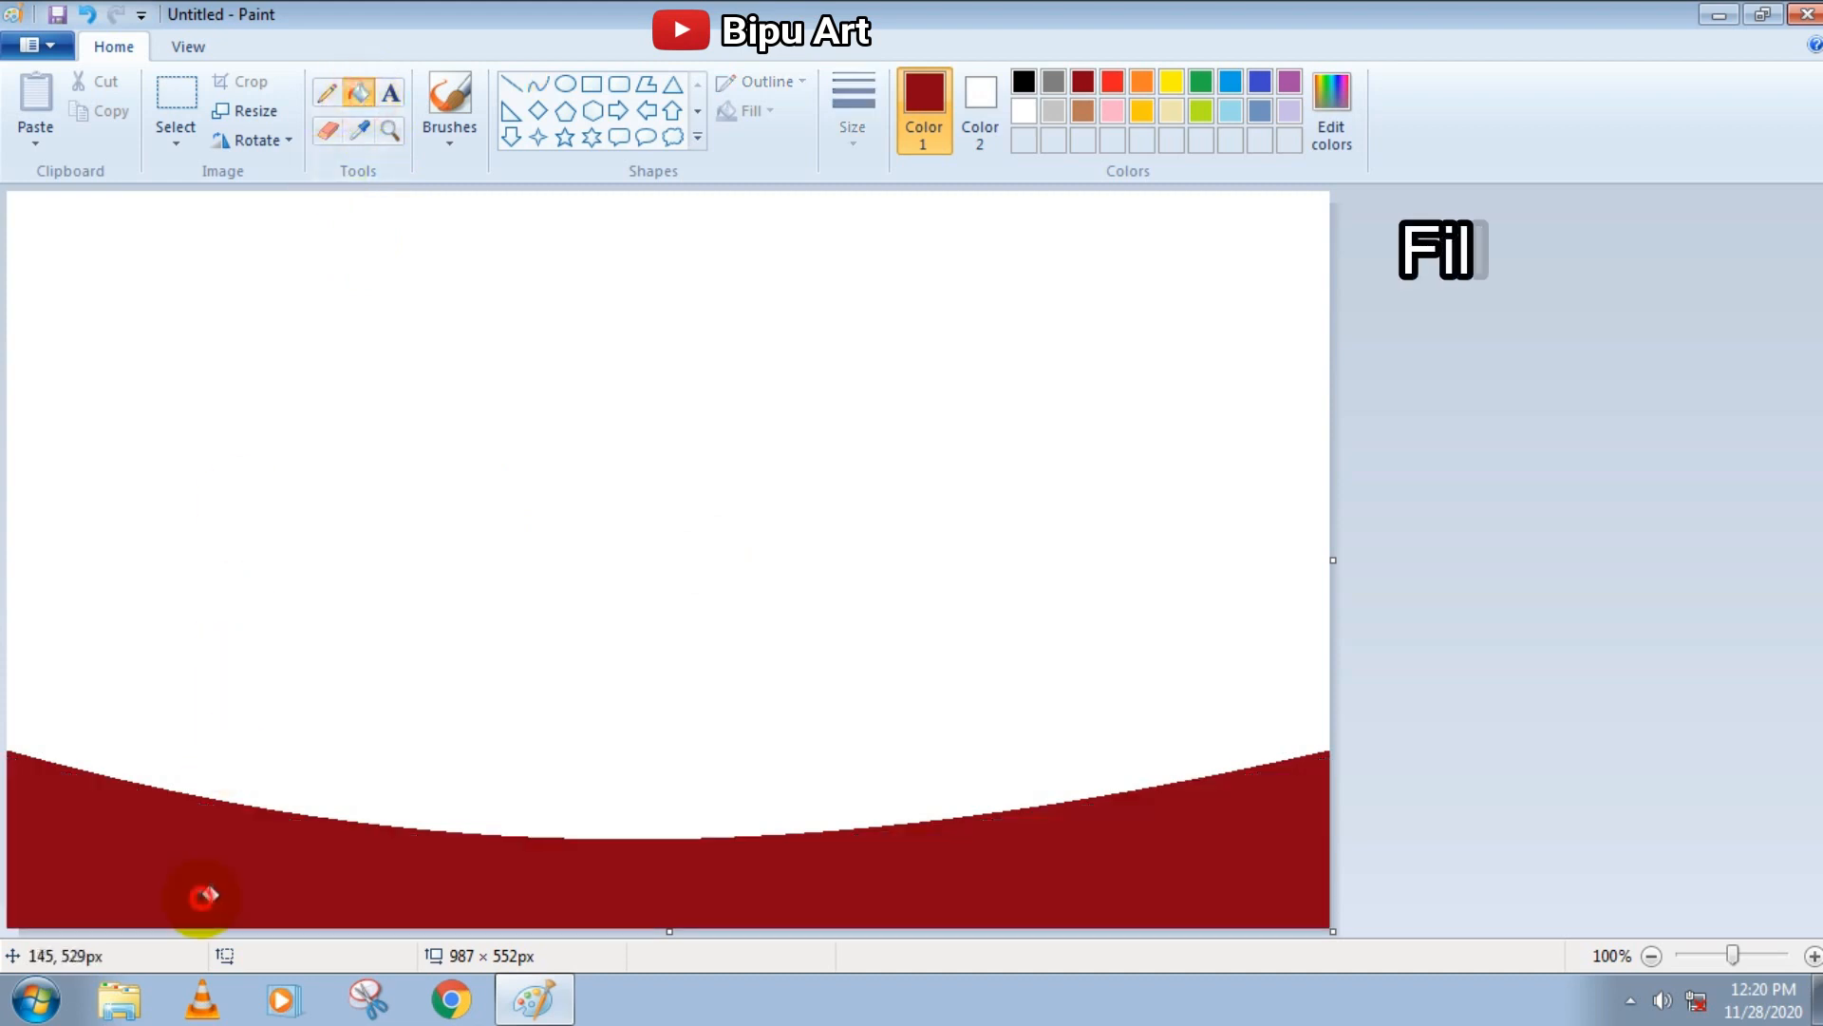
Draw an orange sagging curve across the canvas above the dark red area and fill the band between them orange
click(537, 84)
click(1144, 77)
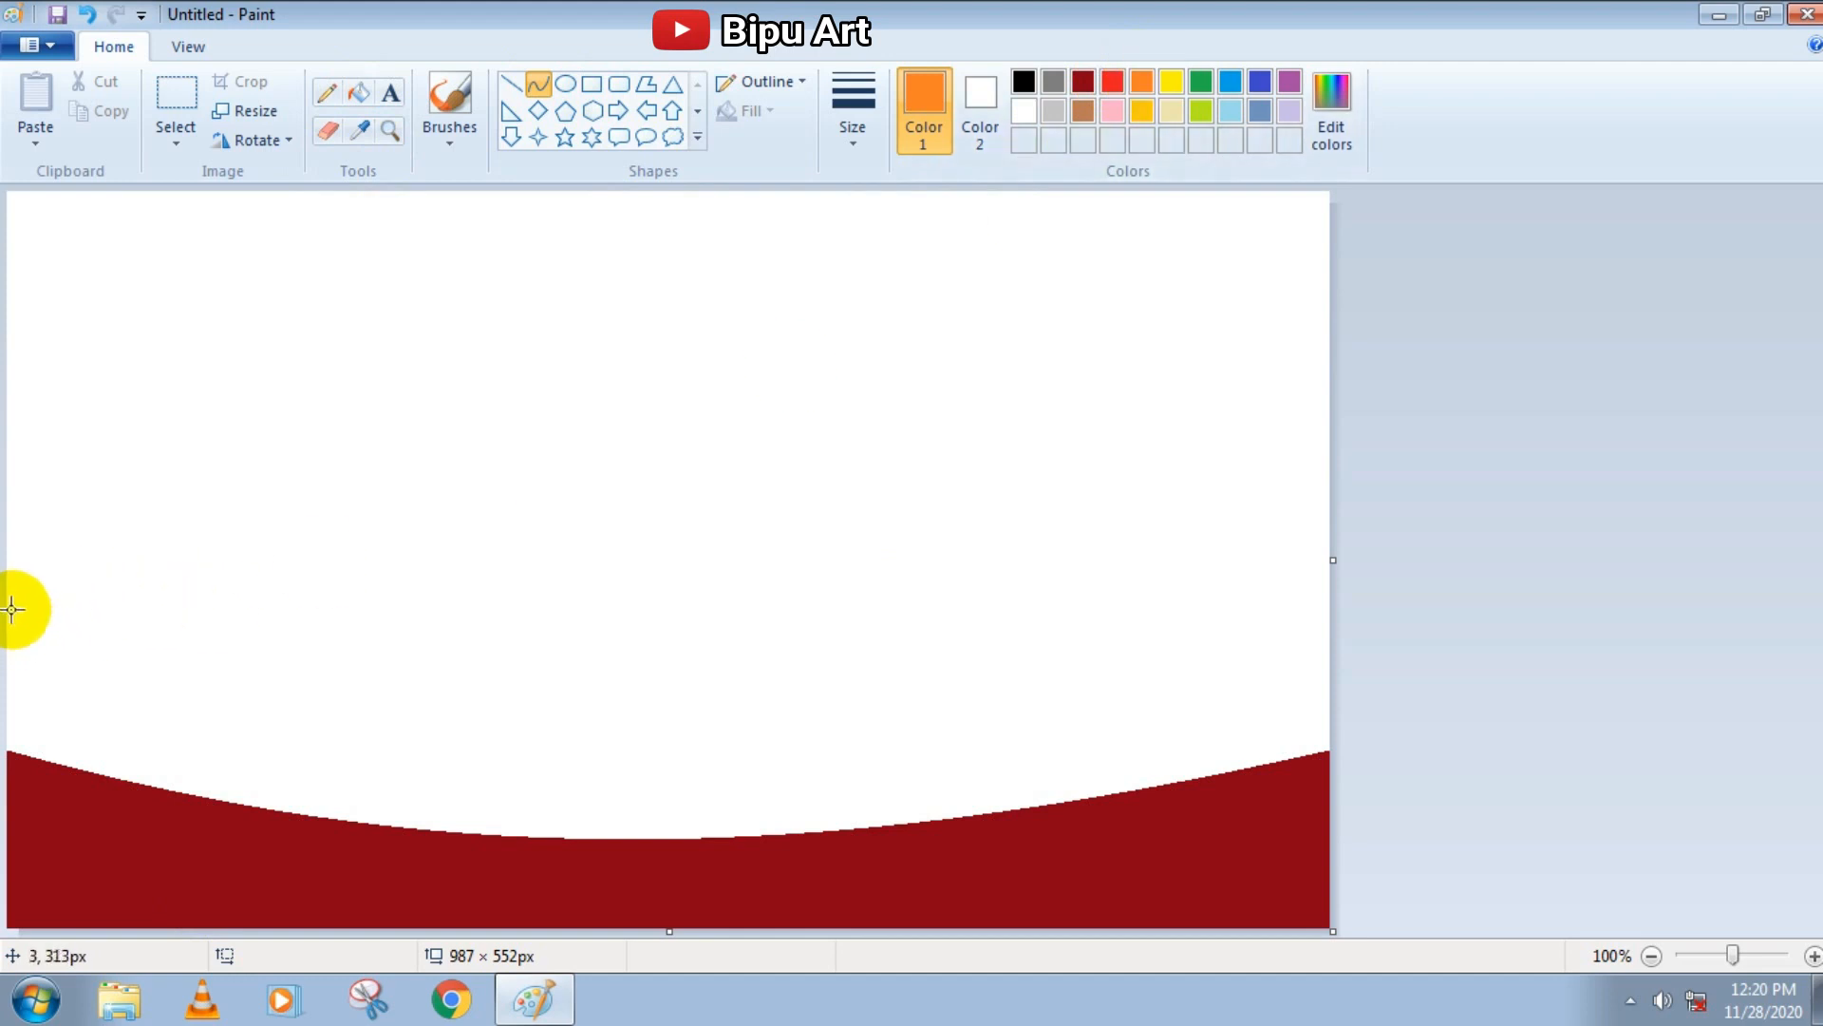
drag(13, 598, 1329, 600)
drag(1102, 630, 322, 712)
drag(602, 738, 658, 754)
click(358, 92)
click(566, 804)
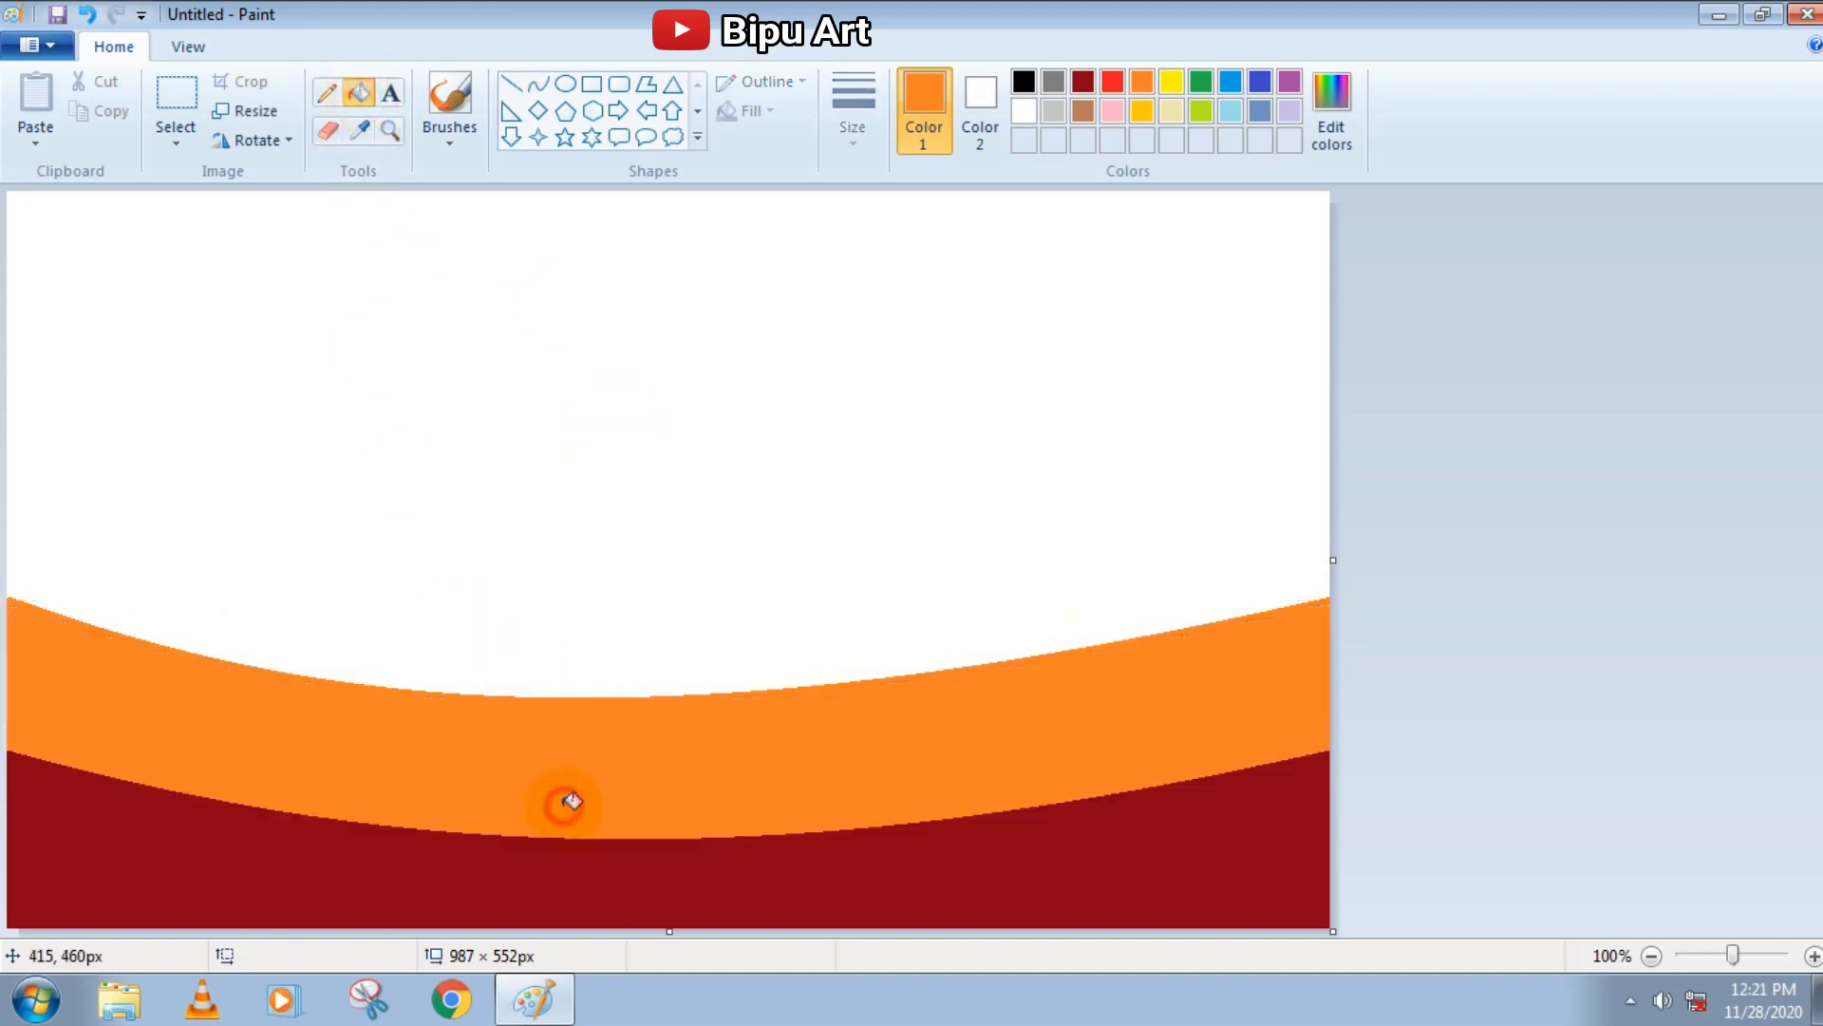
Define a custom gold yellow drawing colour with red 255, green 203 and blue 26
click(1349, 112)
click(1204, 425)
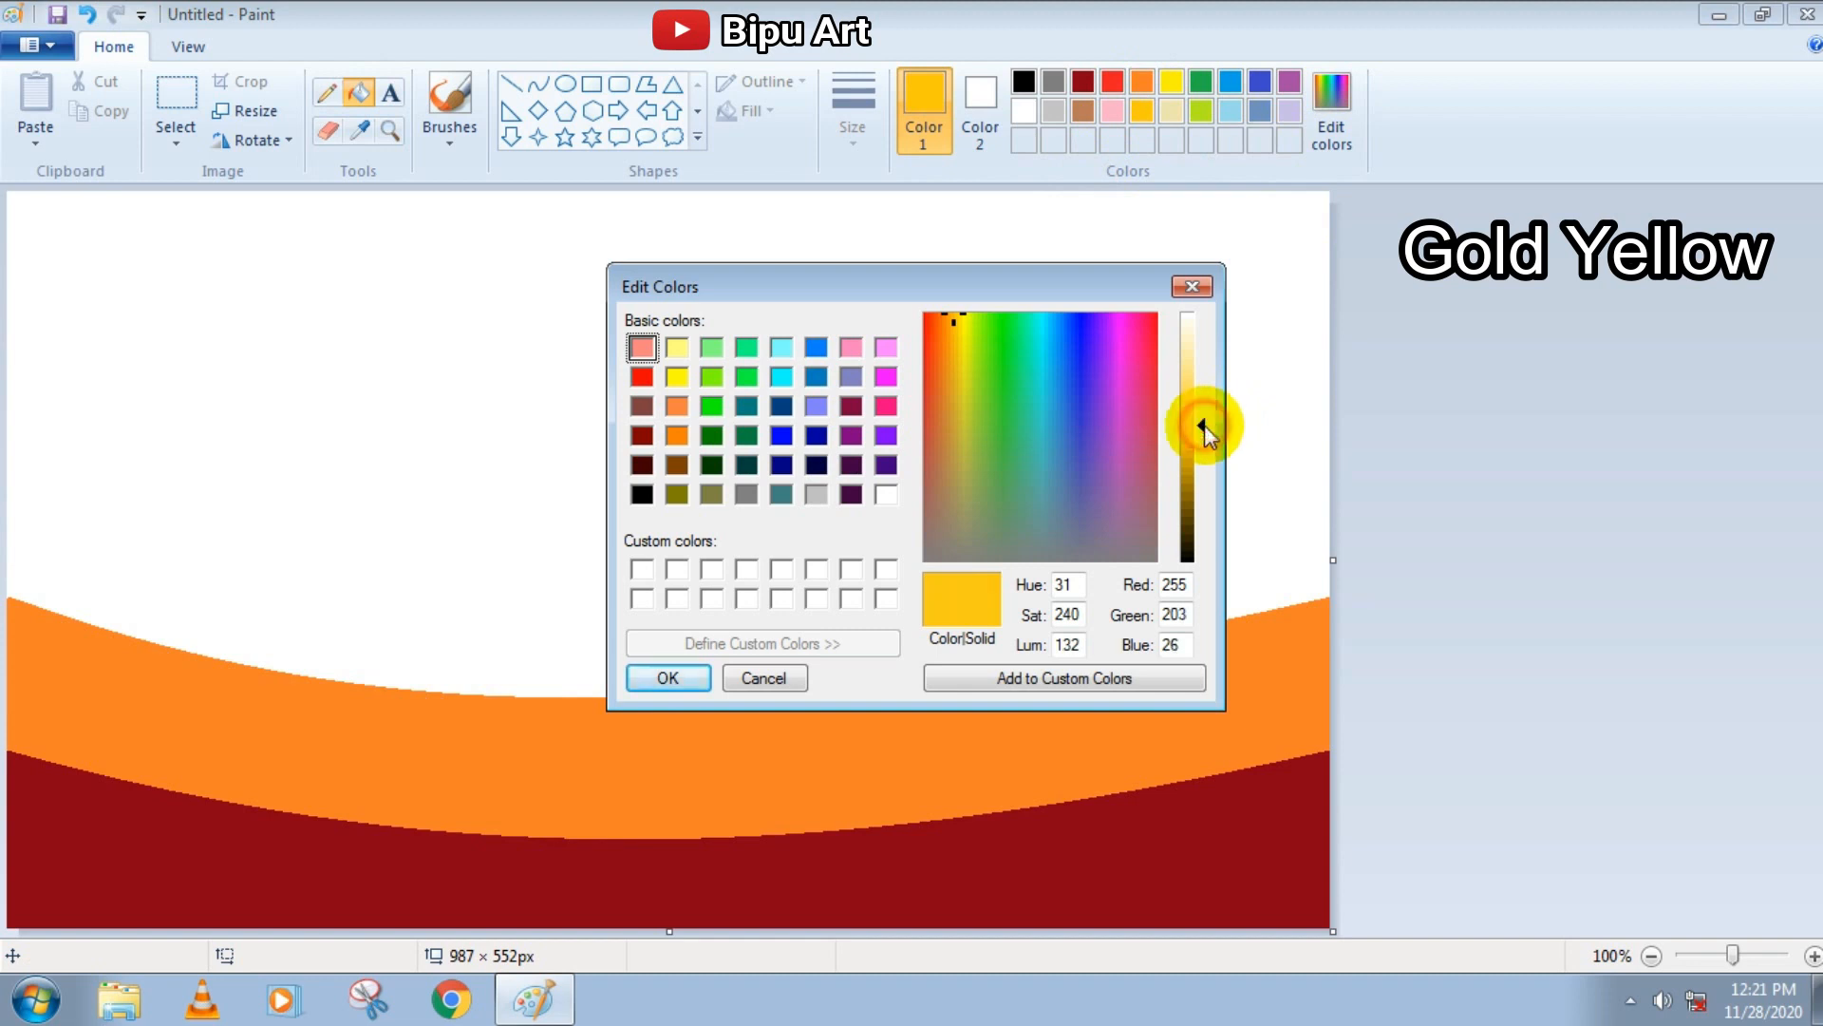
click(680, 676)
Draw a gold yellow curve sagging across the full canvas width above the orange band
click(534, 84)
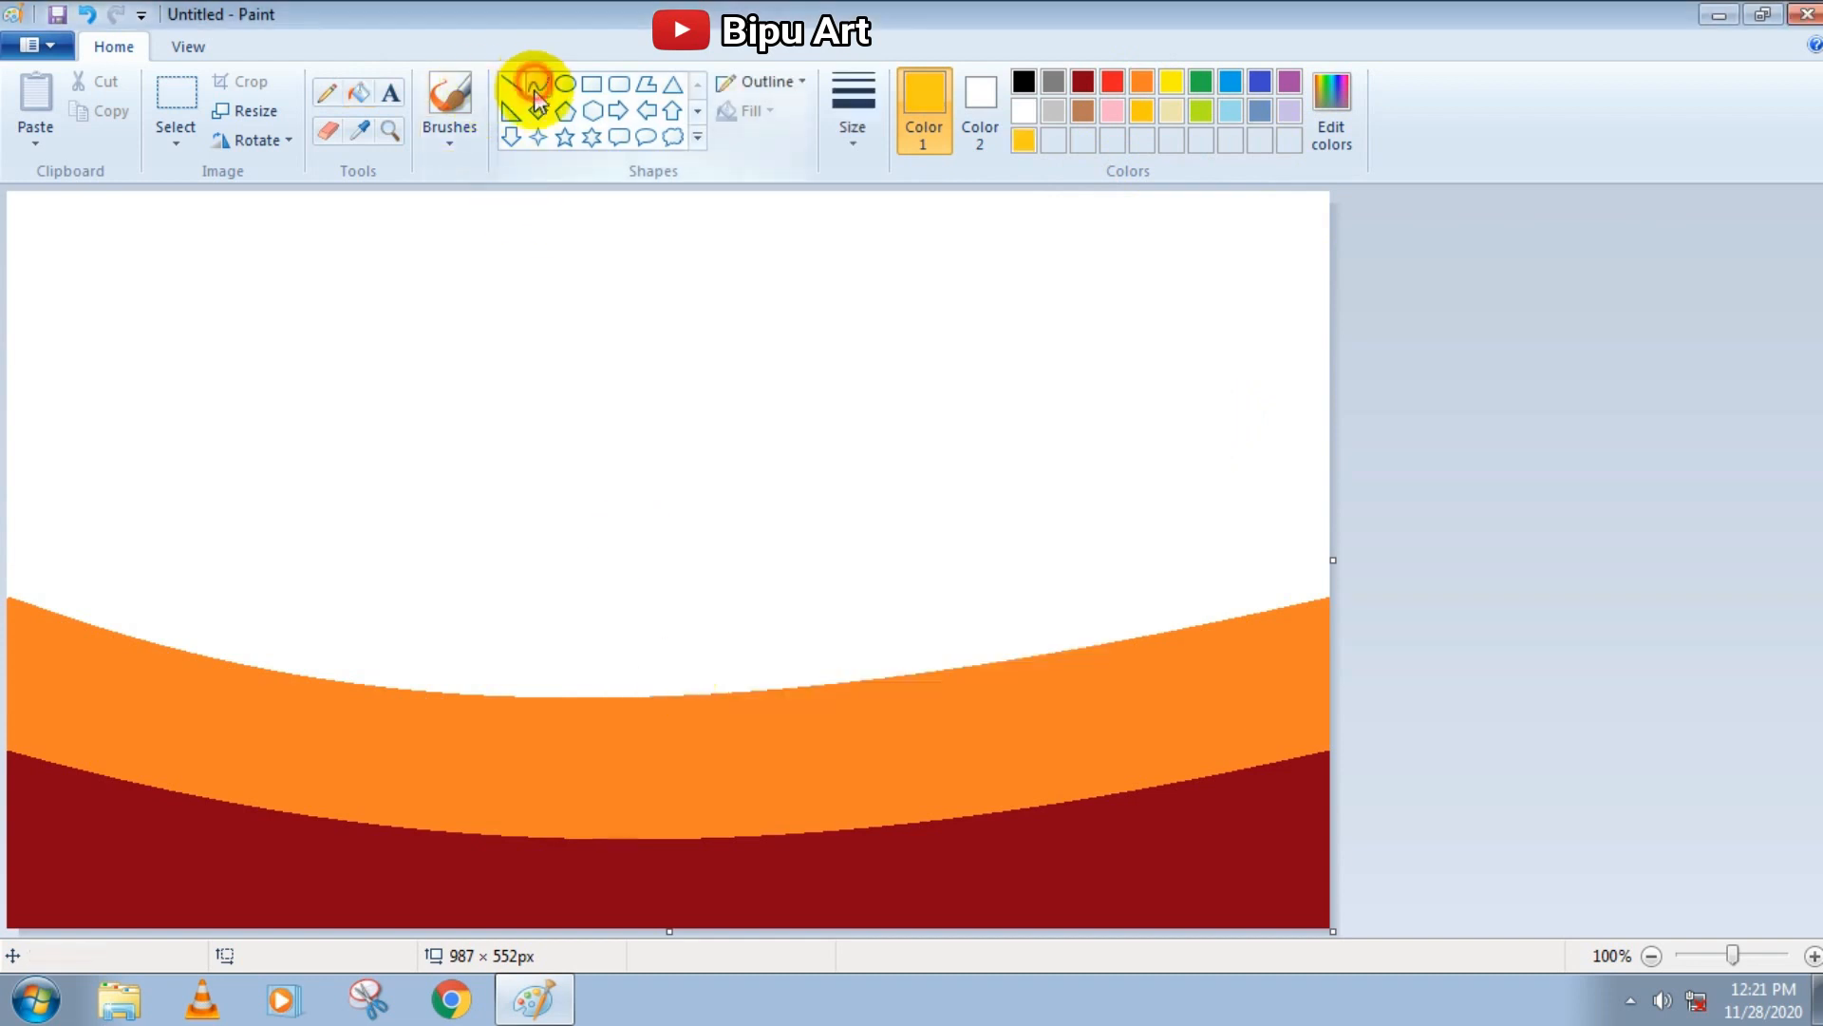
drag(10, 397, 1336, 395)
key(ctrl+z)
drag(11, 382, 1323, 383)
drag(345, 383, 589, 538)
Fill the band between the gold curve and the orange area gold yellow, and the remaining upper area yellow
click(370, 95)
click(382, 623)
key(ctrl+z)
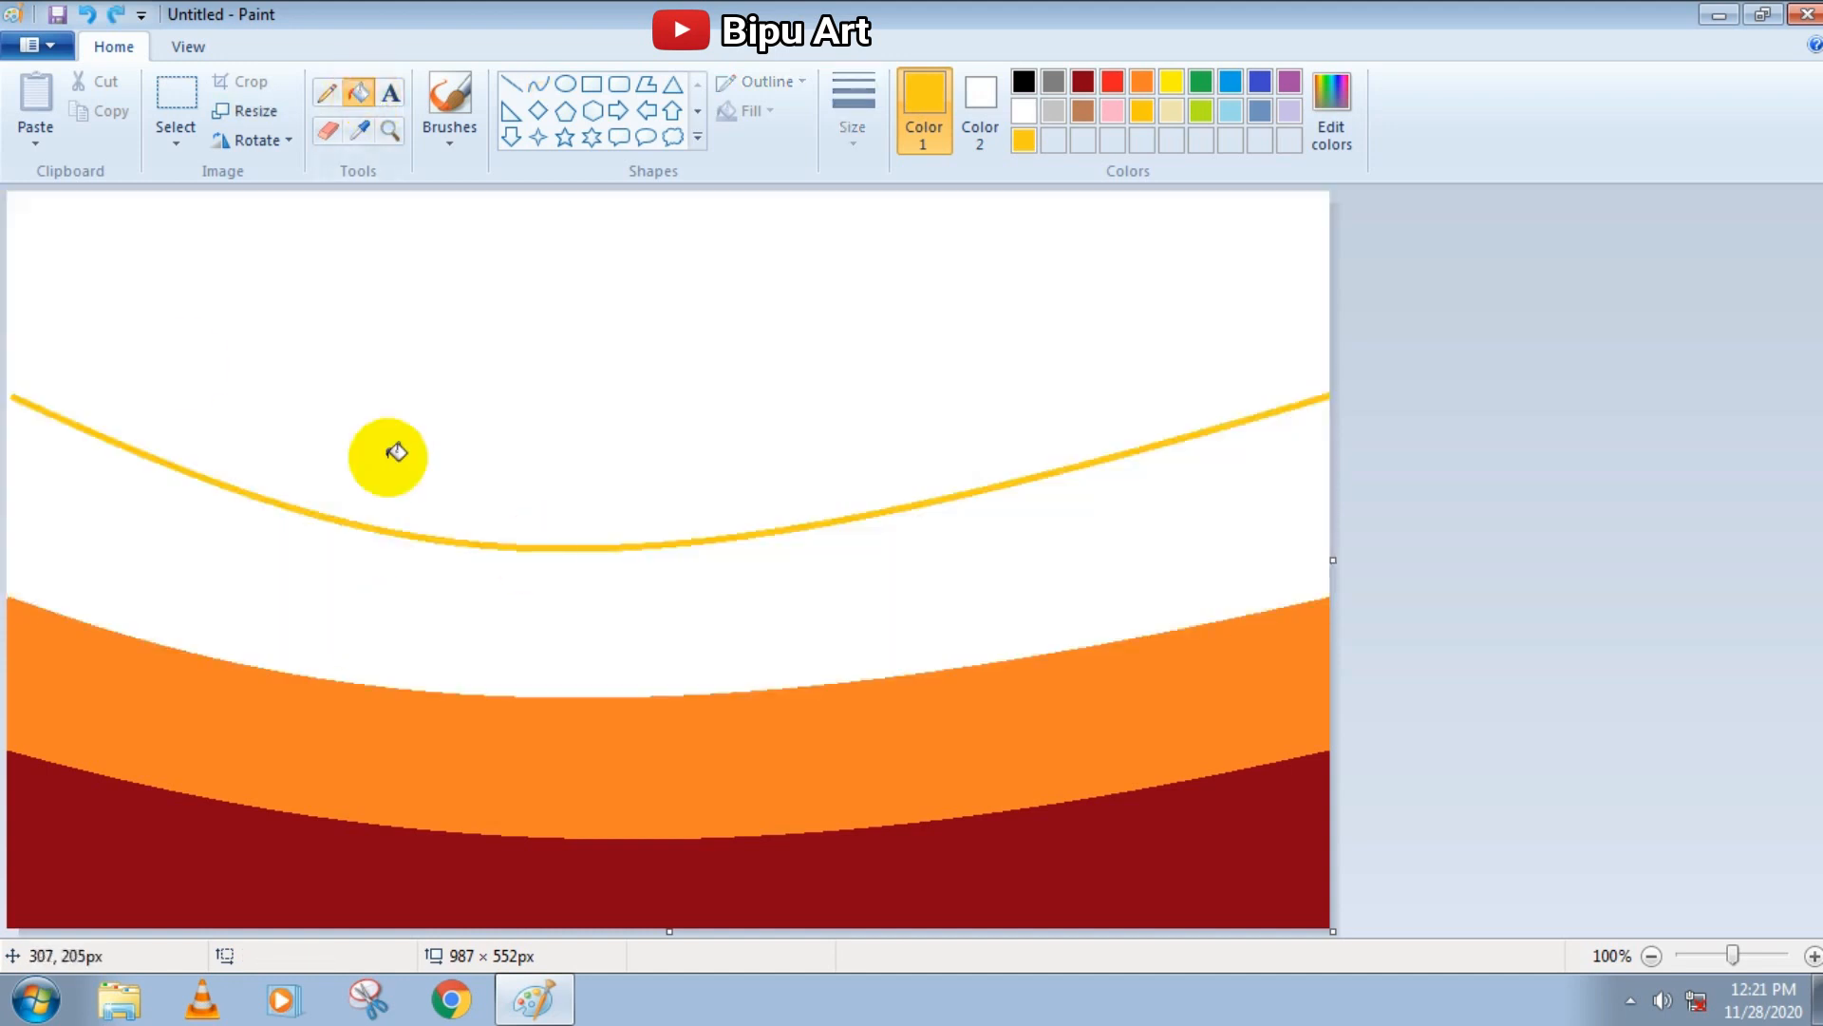
click(365, 100)
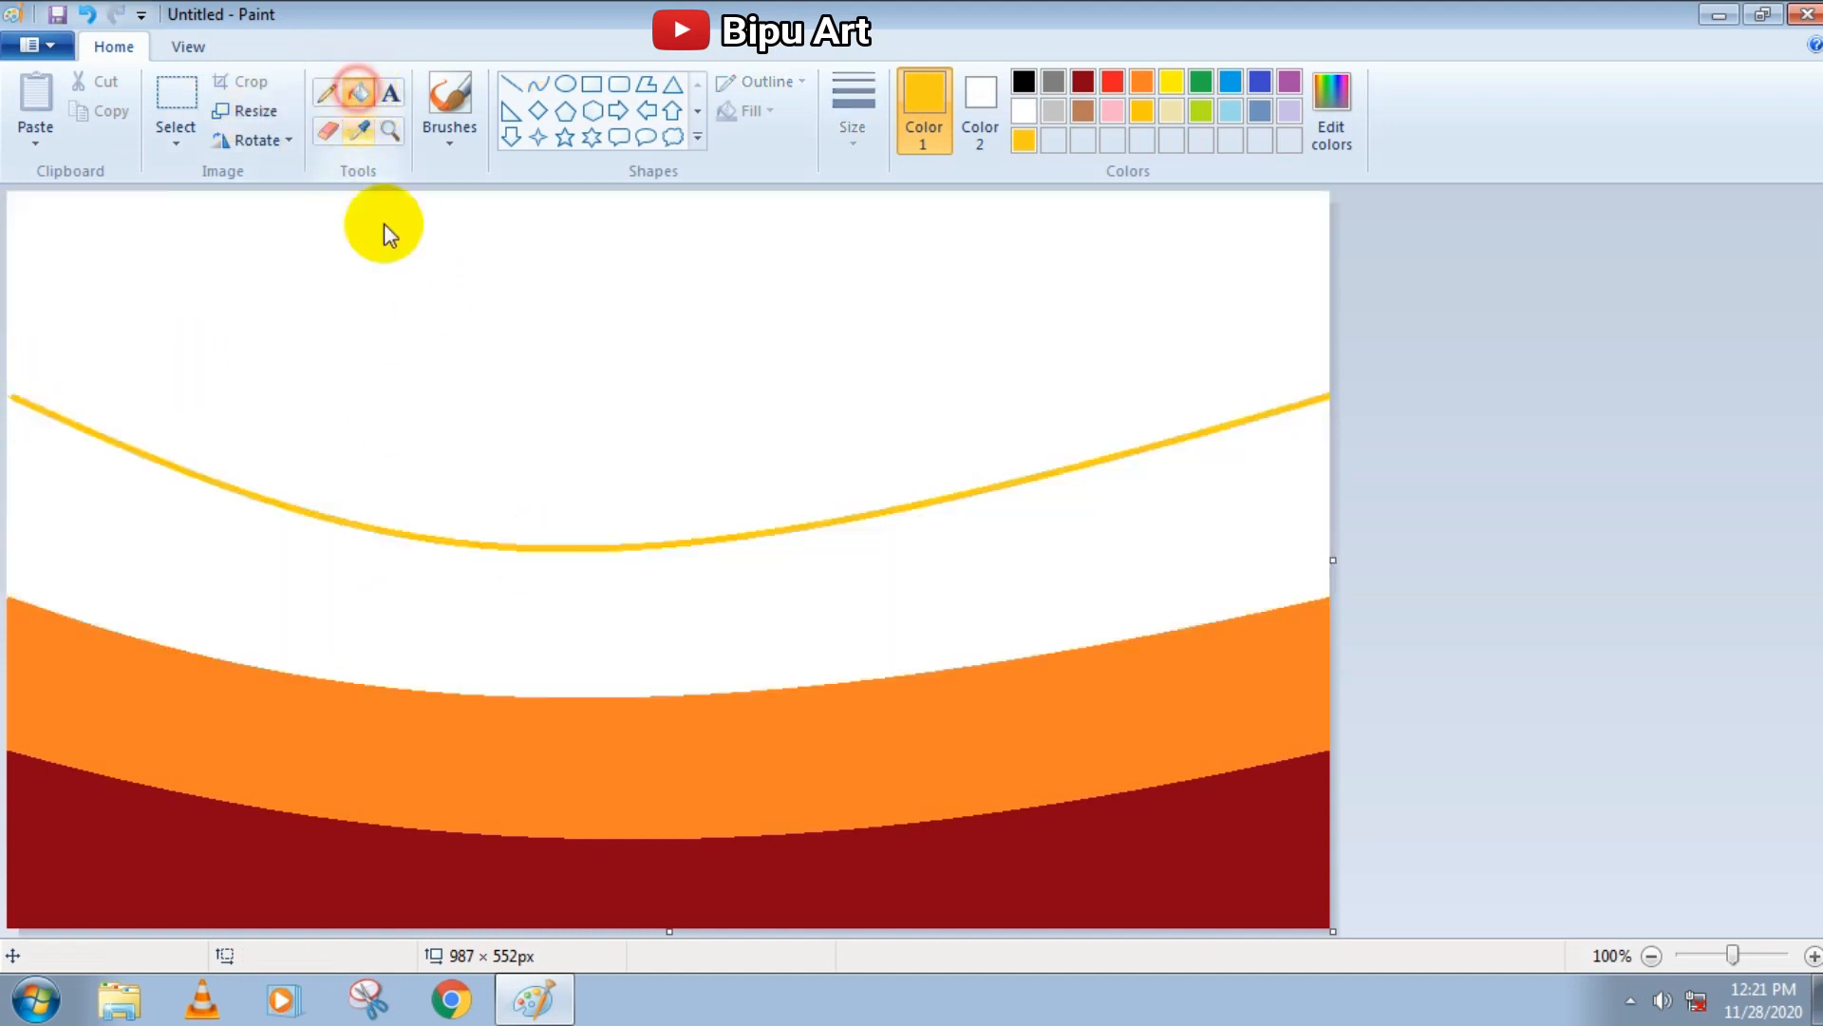
click(391, 588)
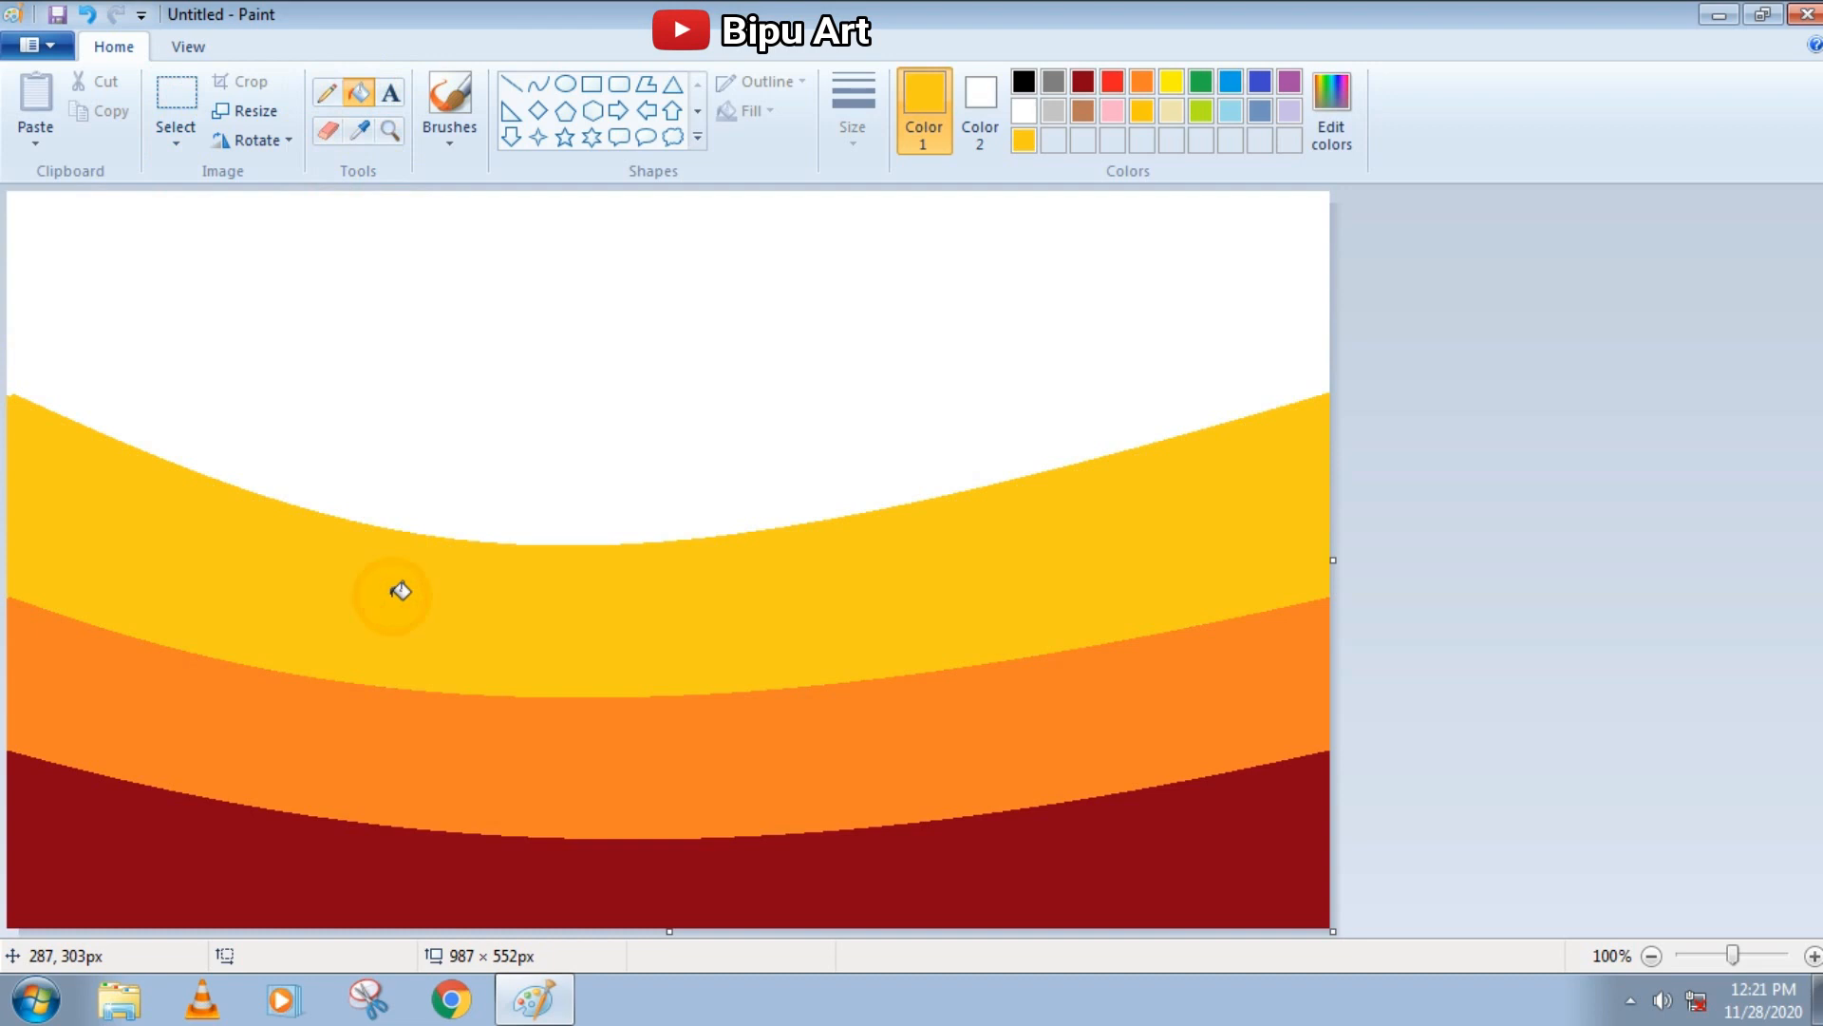
click(1174, 82)
click(777, 384)
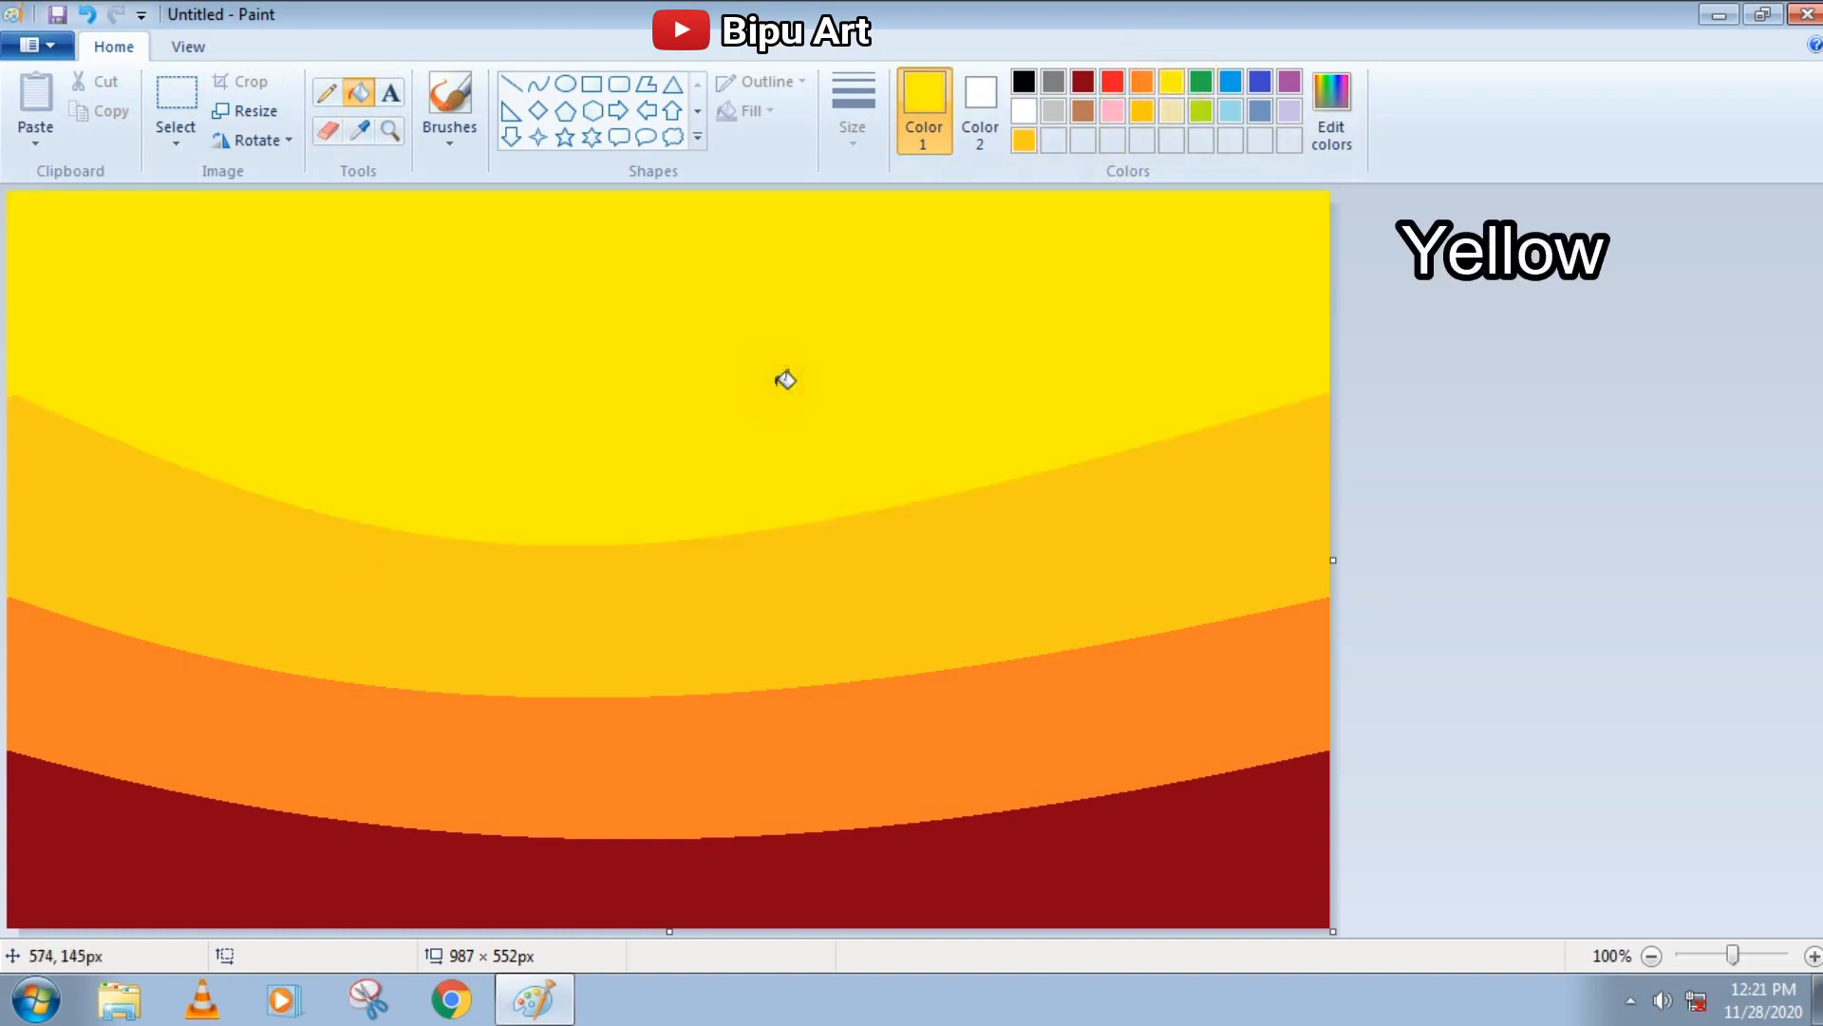
Roughen the upper edge of the dark red band with dark red Natural pencil strokes, starting from the largest preset size
click(449, 139)
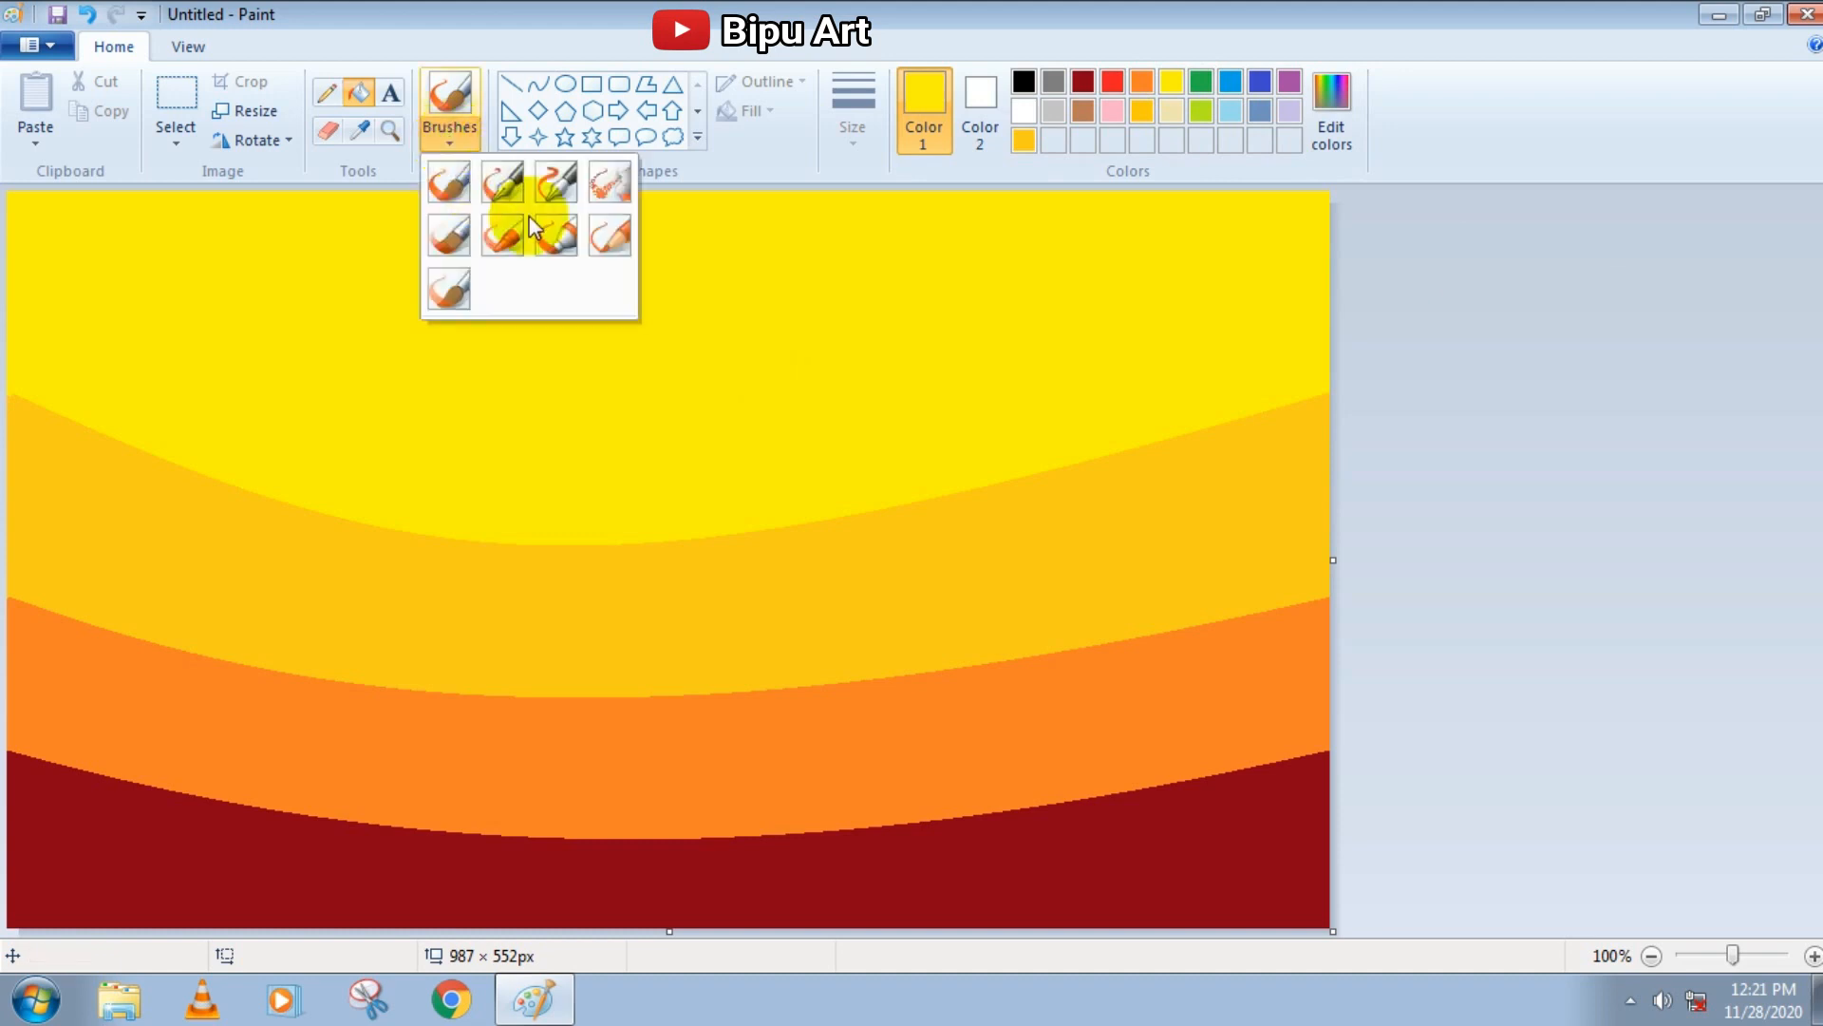
click(598, 234)
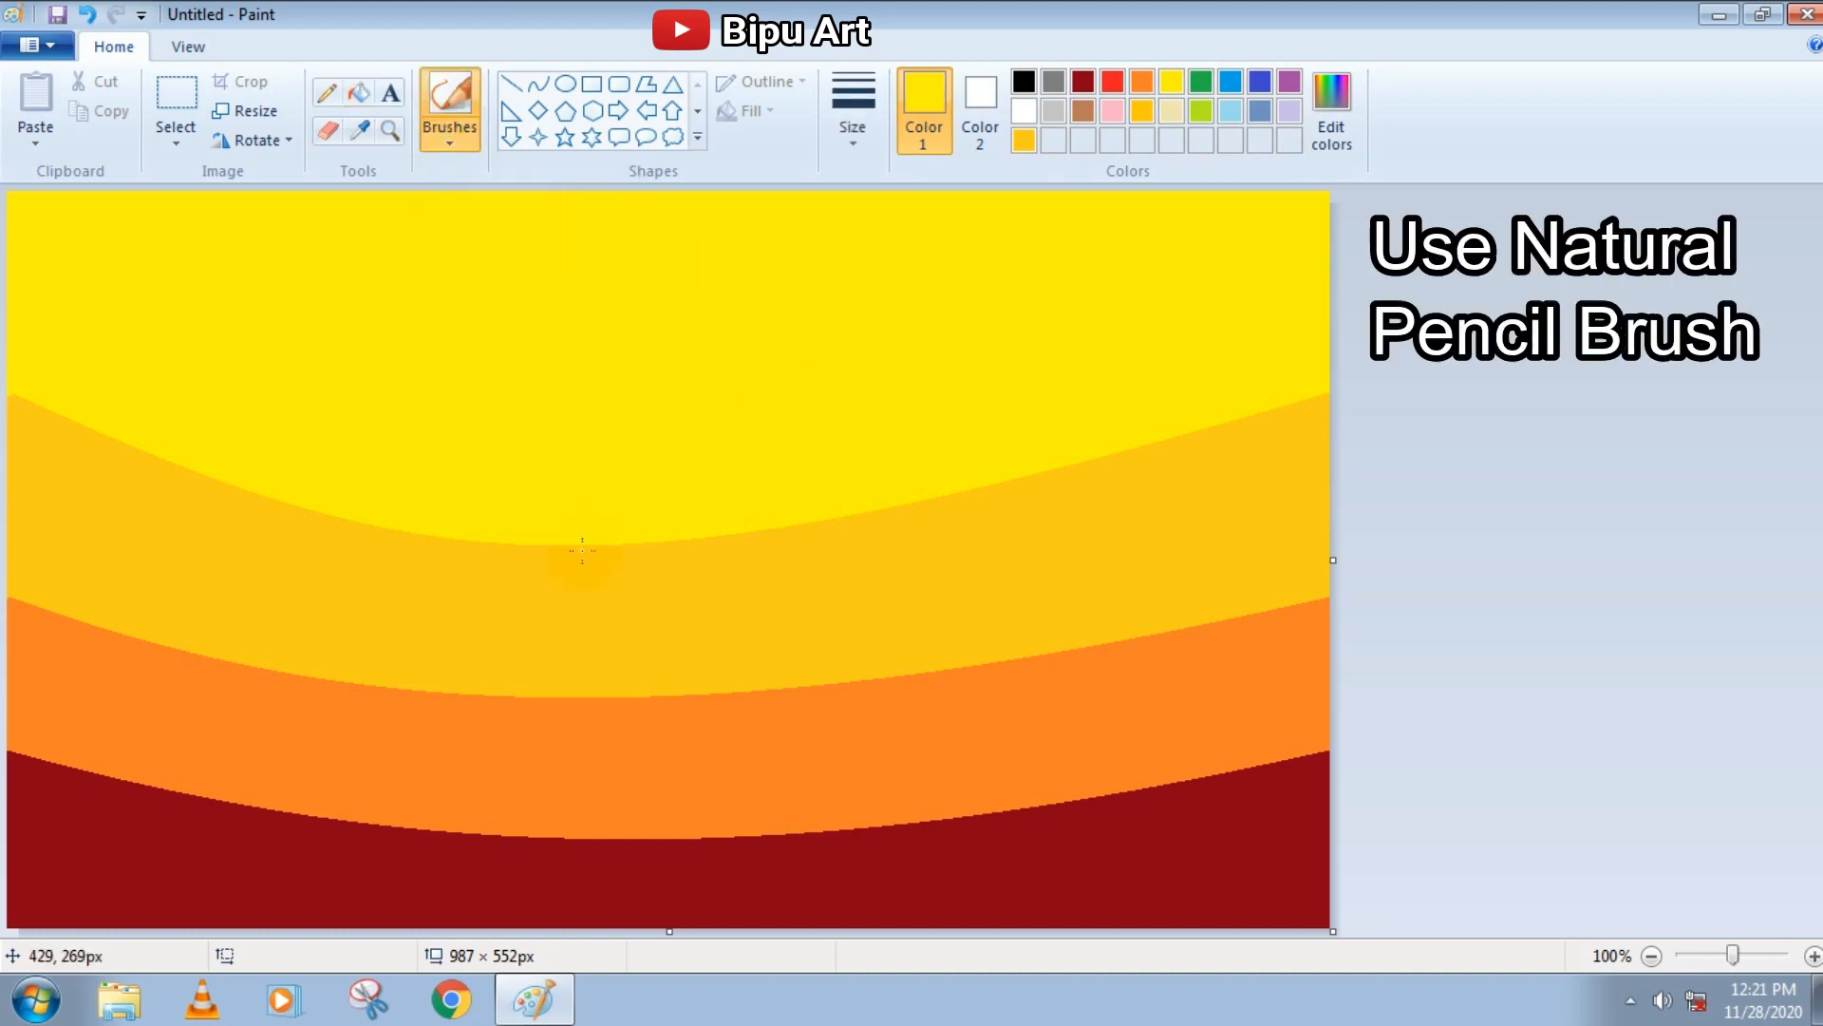
click(853, 110)
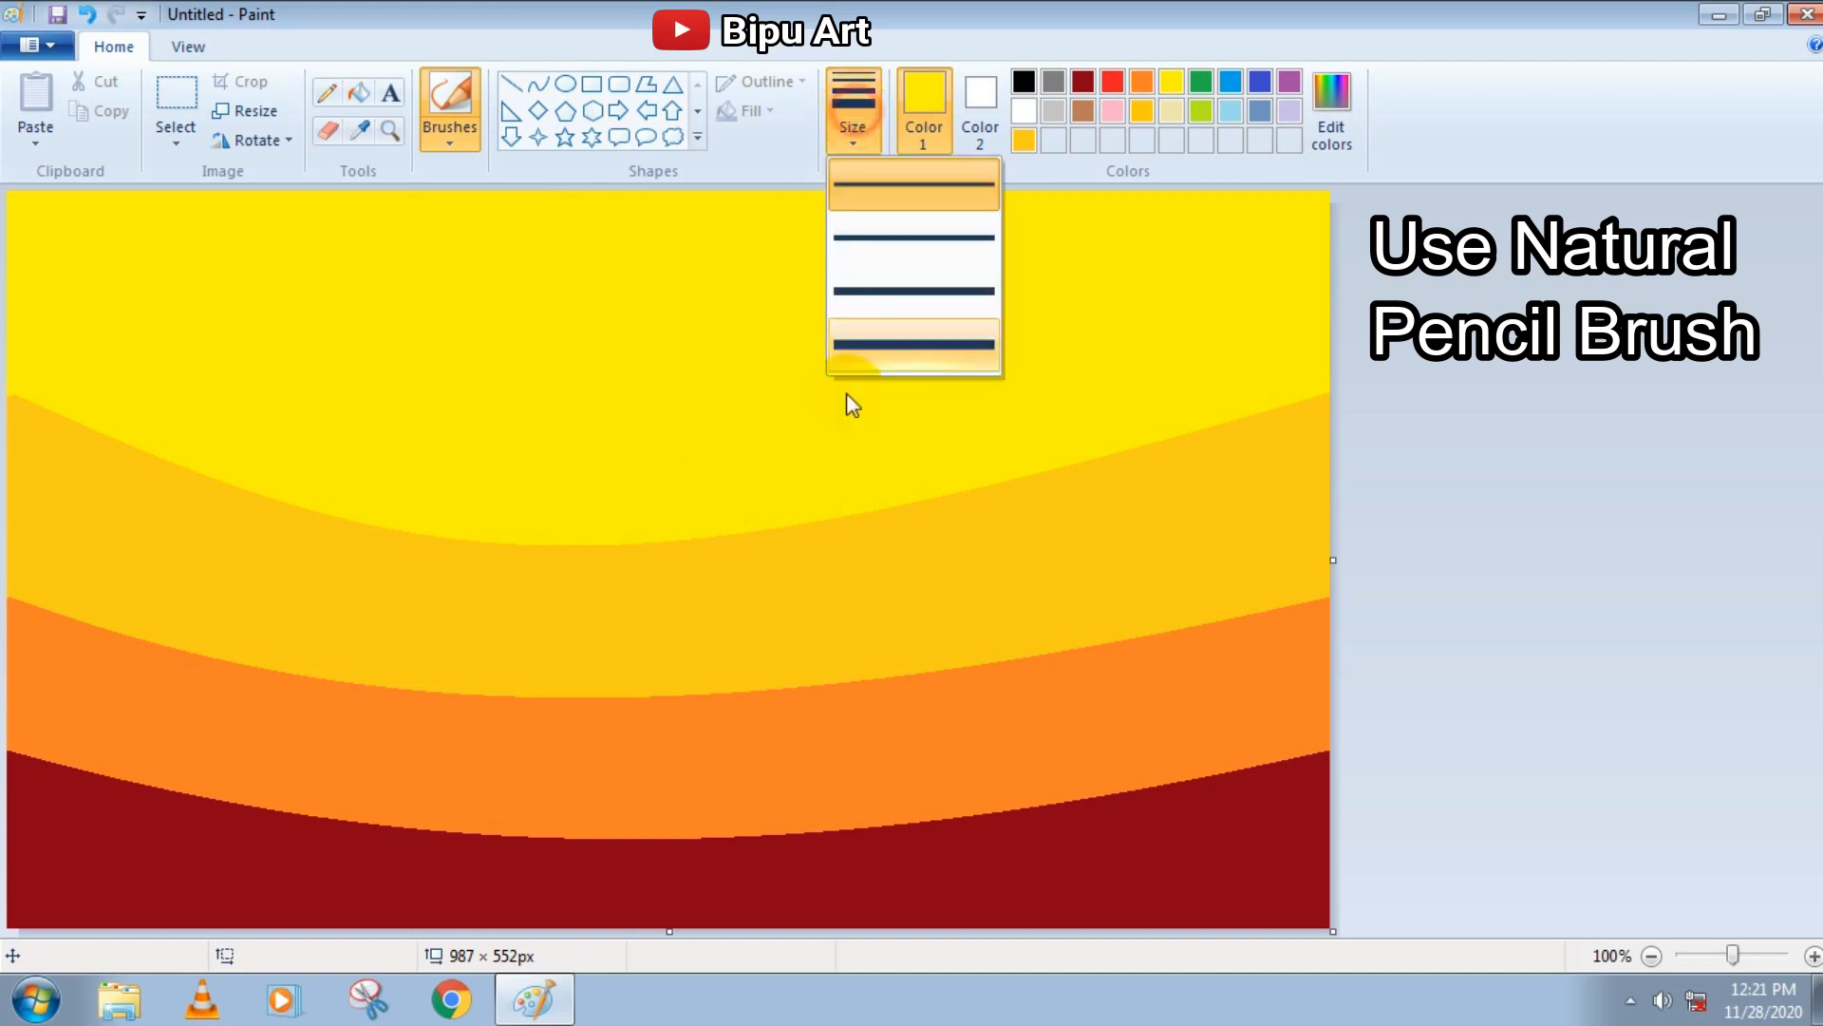
click(846, 347)
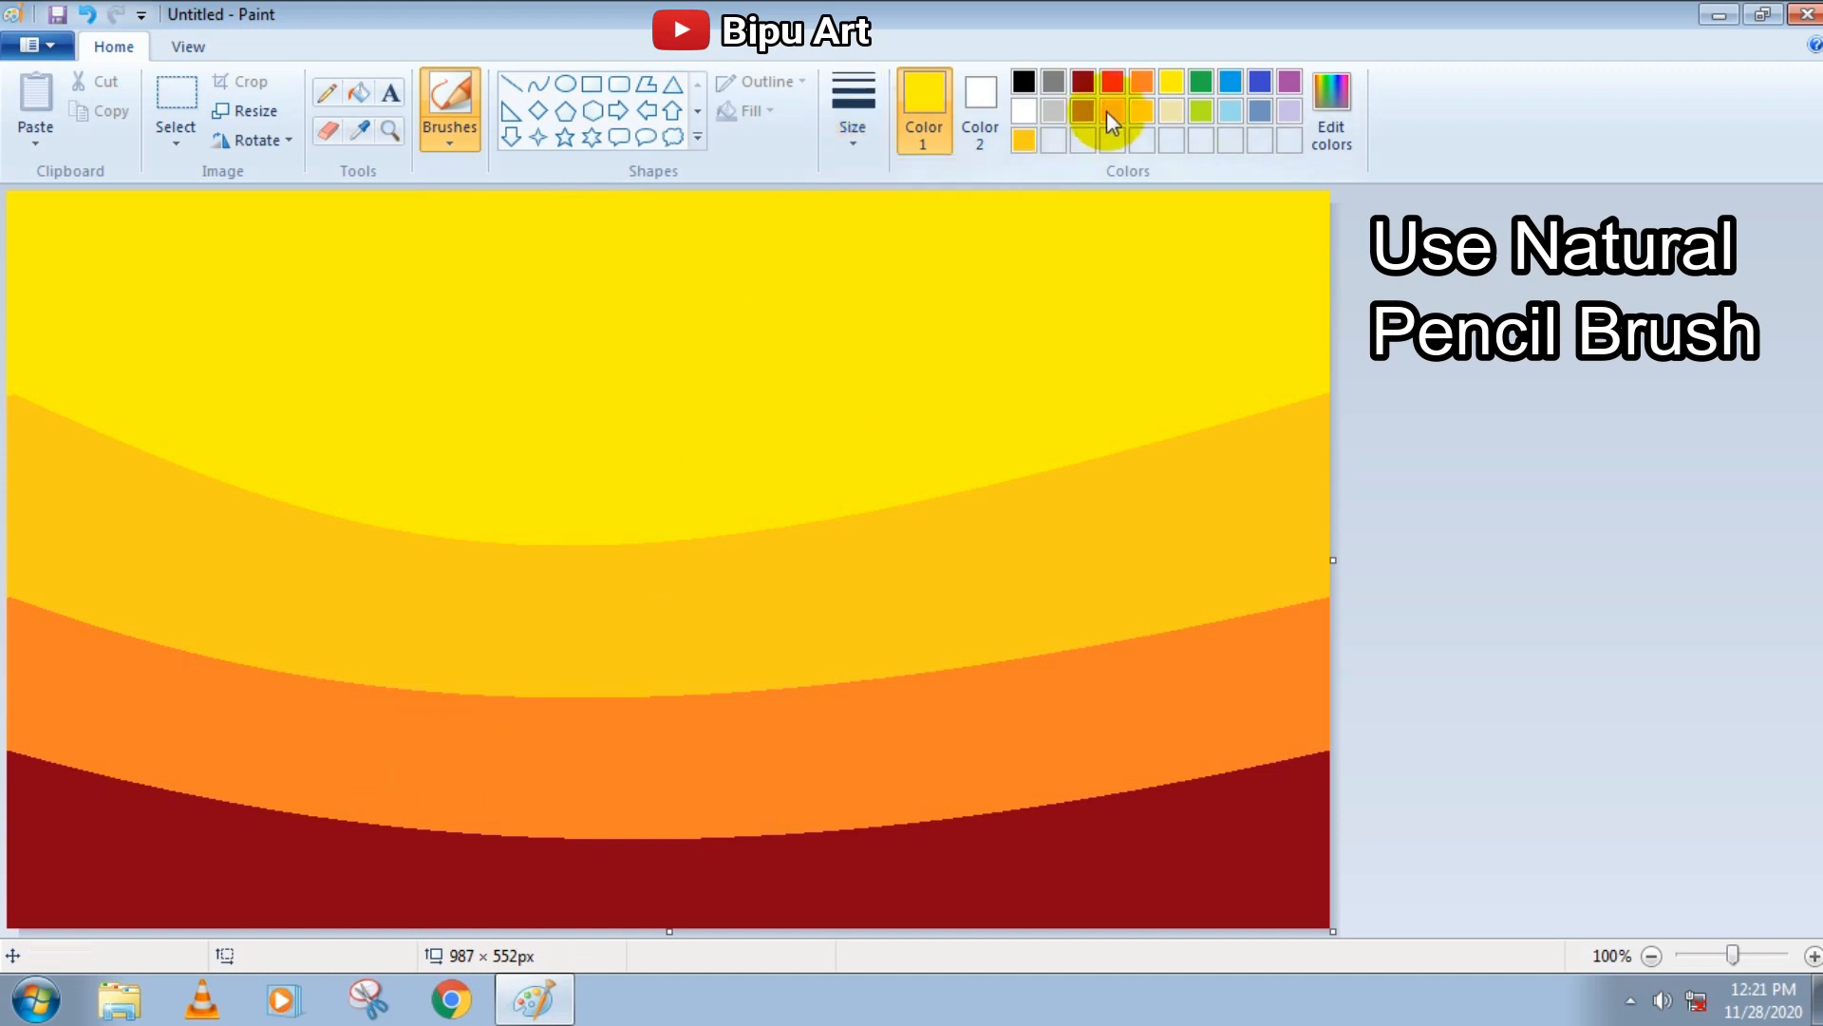
click(1083, 80)
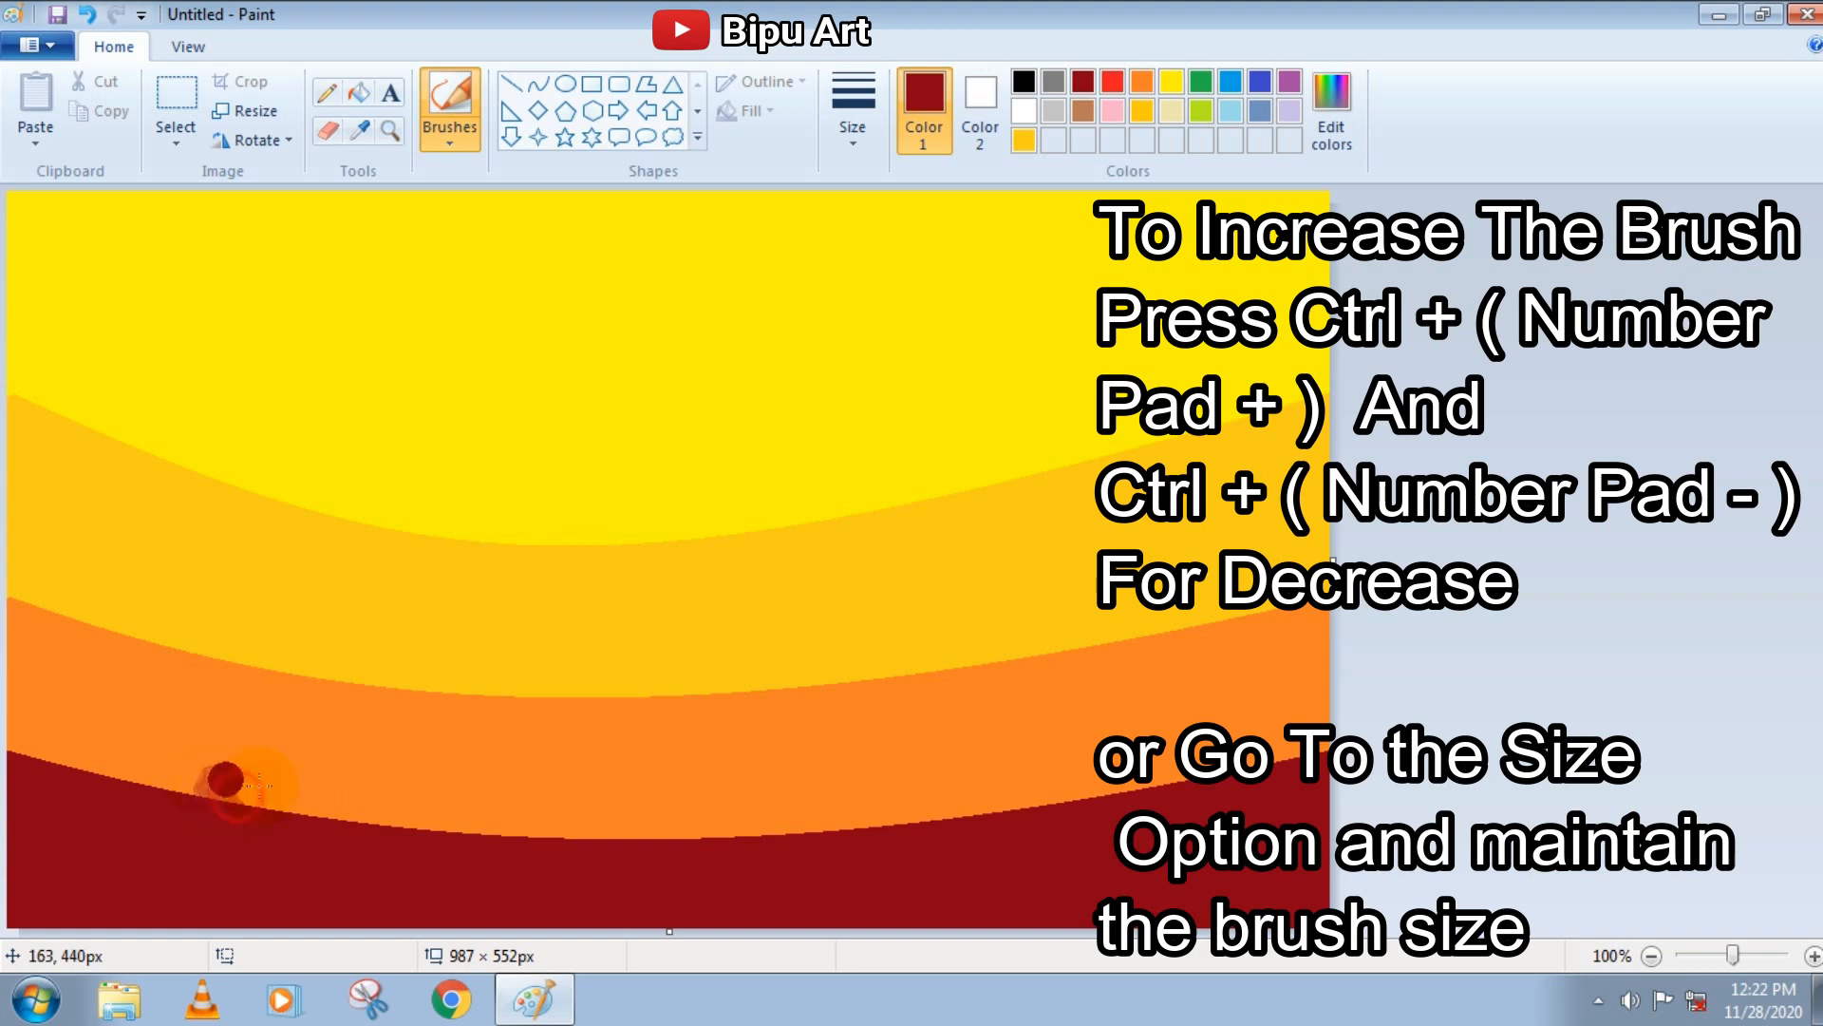
drag(175, 787, 26, 765)
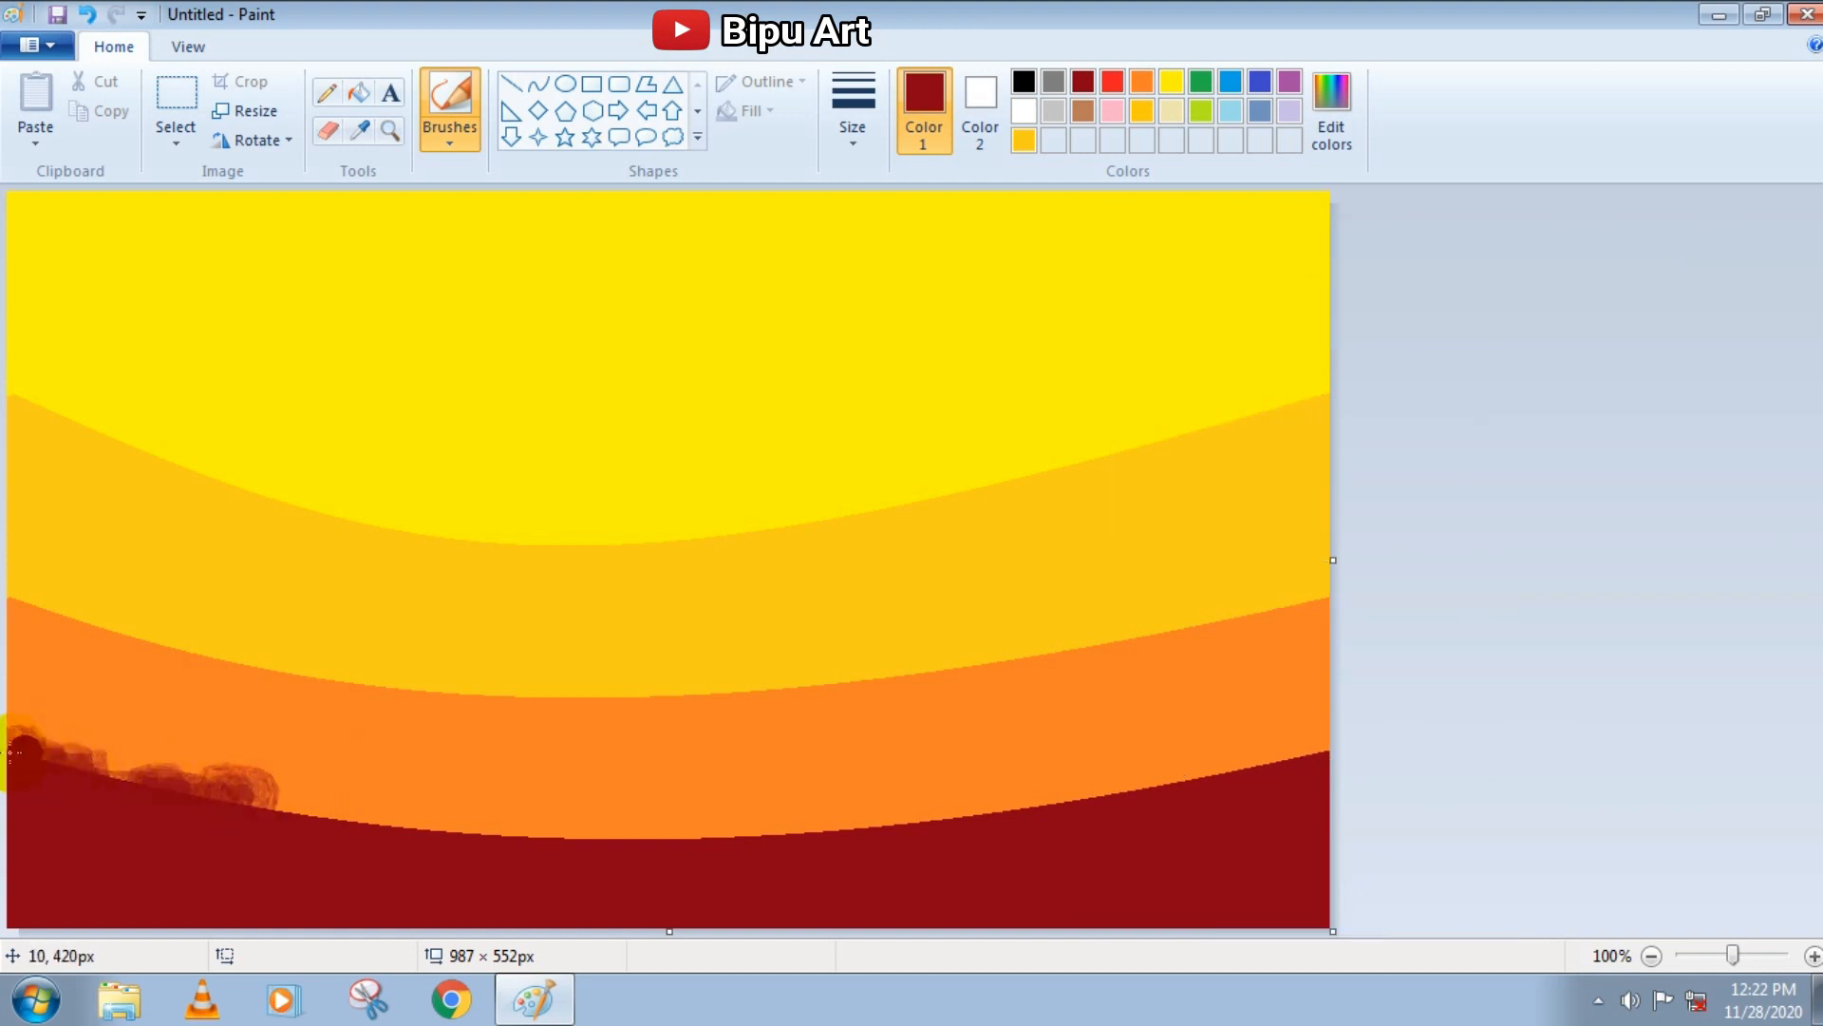
drag(292, 803, 417, 833)
mouse_move(790, 846)
mouse_down()
mouse_move(1257, 764)
mouse_move(1040, 819)
mouse_move(1335, 701)
mouse_move(1108, 801)
mouse_move(992, 819)
mouse_move(535, 827)
mouse_move(173, 796)
mouse_up()
Roughen the upper edges of the orange and gold bands with Natural pencil strokes in their own colours
click(1143, 82)
mouse_move(19, 593)
mouse_down()
mouse_move(261, 665)
mouse_move(806, 681)
mouse_move(1221, 619)
mouse_move(391, 681)
mouse_up()
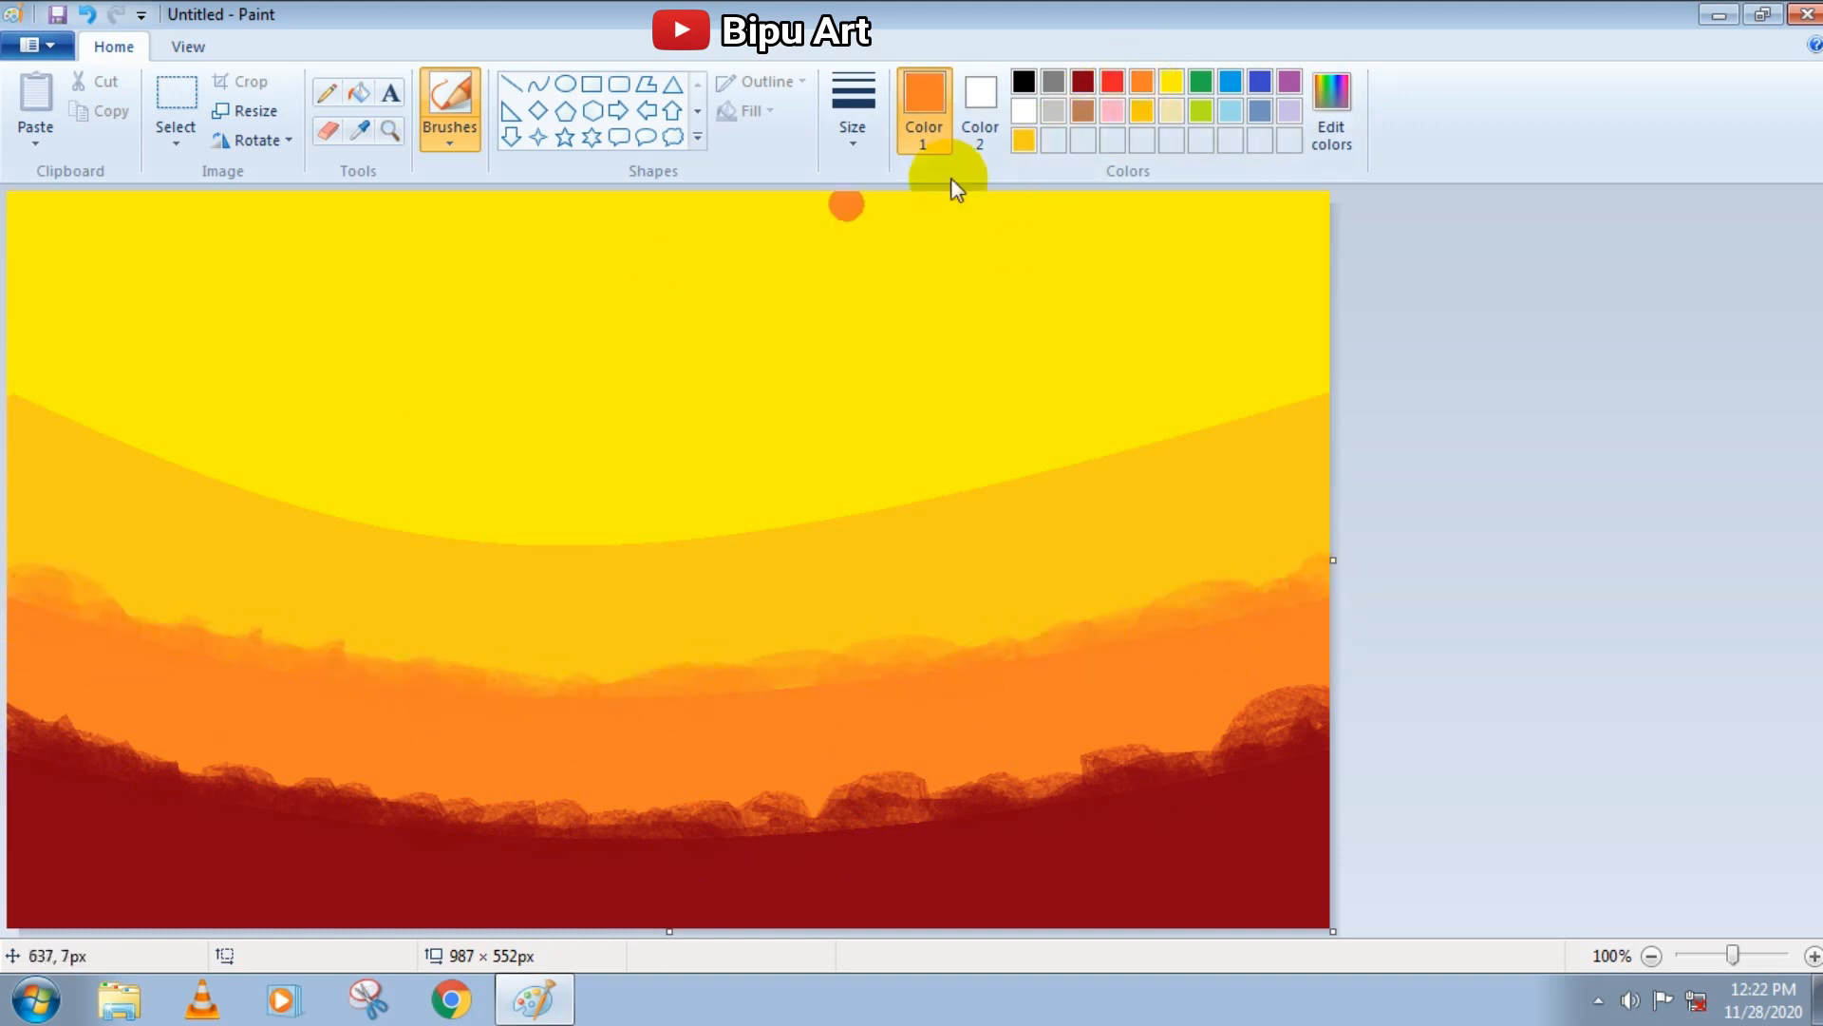
click(1024, 140)
mouse_move(191, 436)
mouse_down()
mouse_move(127, 457)
mouse_move(425, 538)
mouse_move(722, 544)
mouse_move(1257, 435)
mouse_move(1328, 391)
mouse_move(939, 495)
mouse_move(634, 518)
mouse_move(420, 508)
mouse_move(739, 517)
mouse_move(1019, 468)
mouse_up()
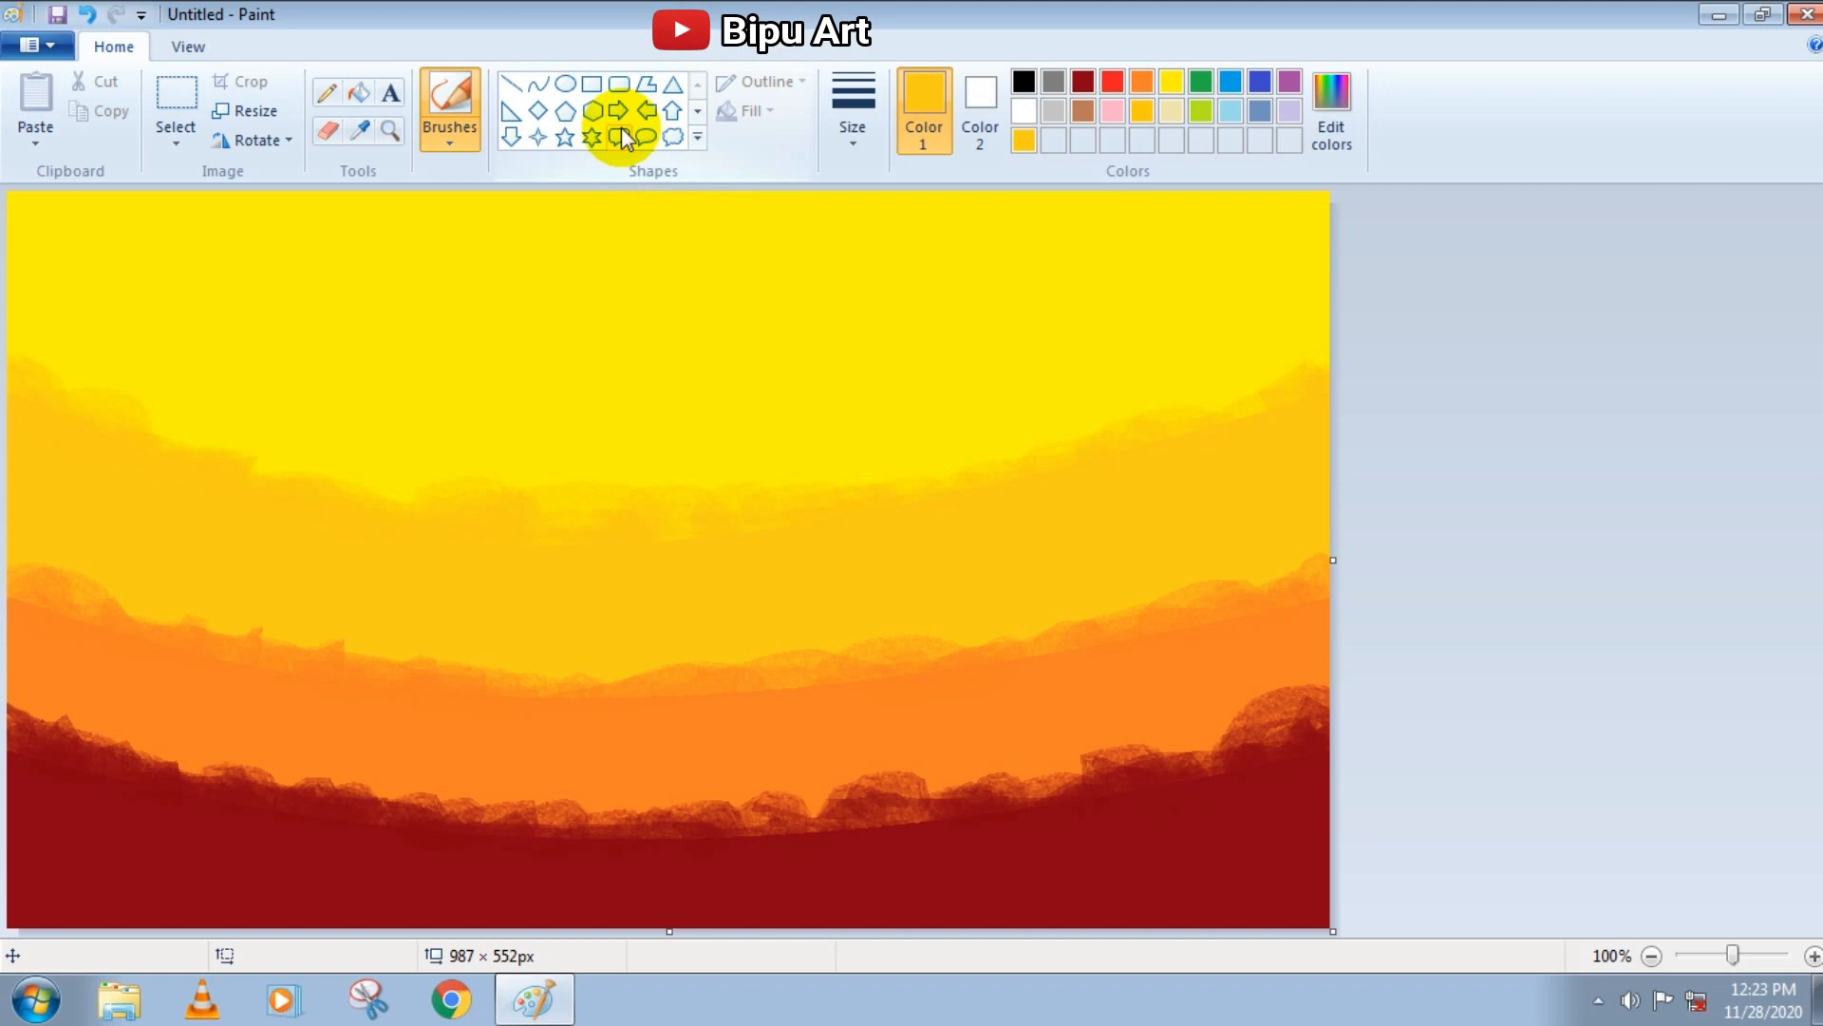
Soften the gold band's upper edge with gold Airbrush spray at the largest size
click(469, 143)
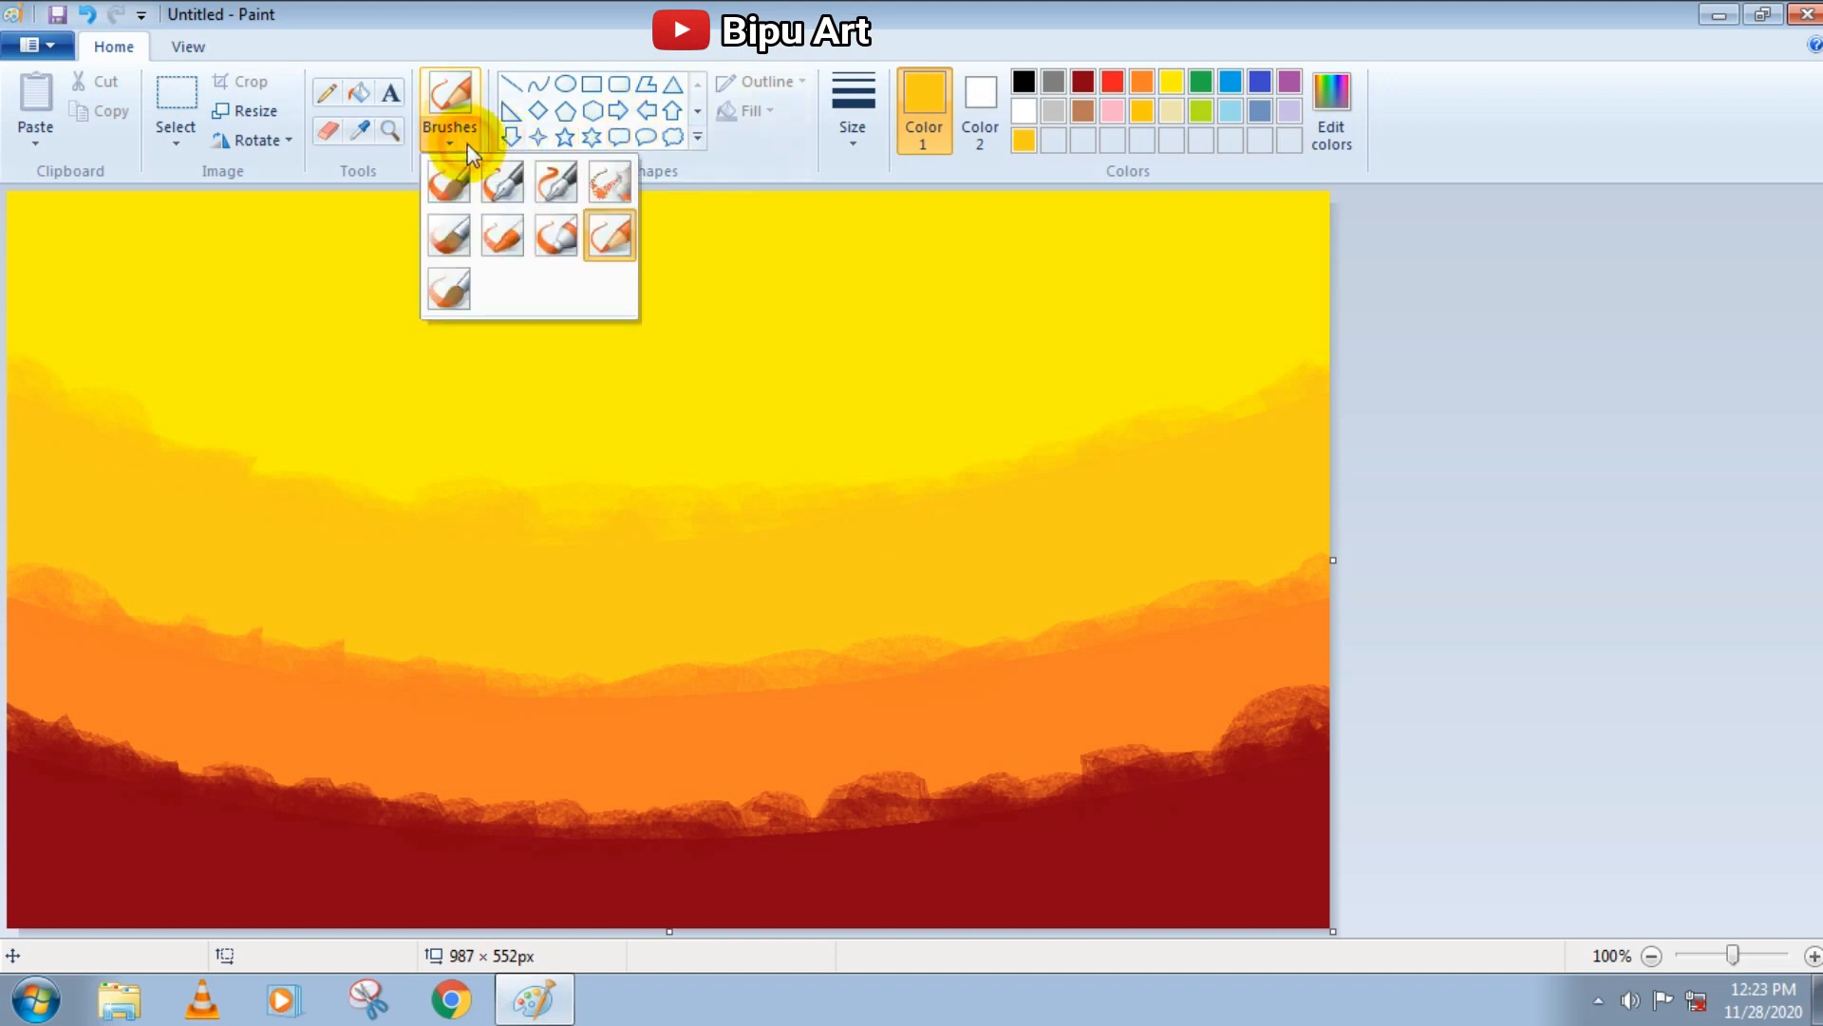
click(616, 181)
click(850, 126)
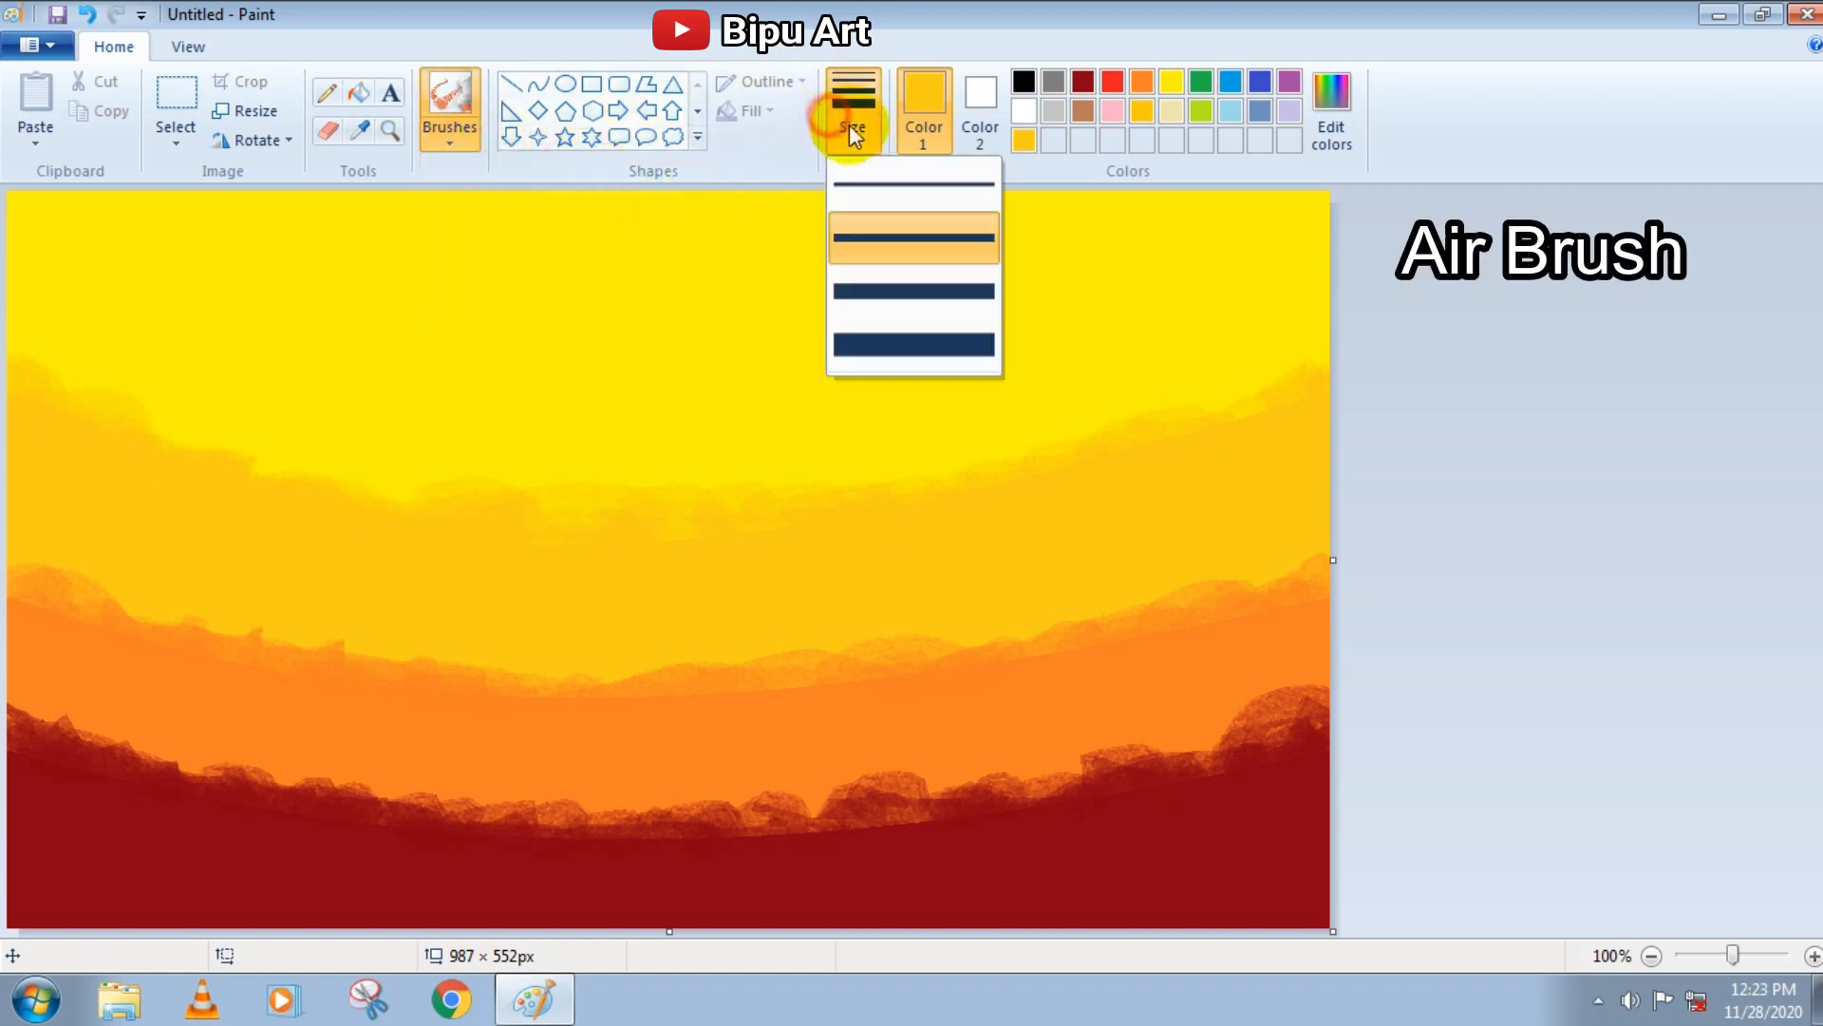
click(888, 345)
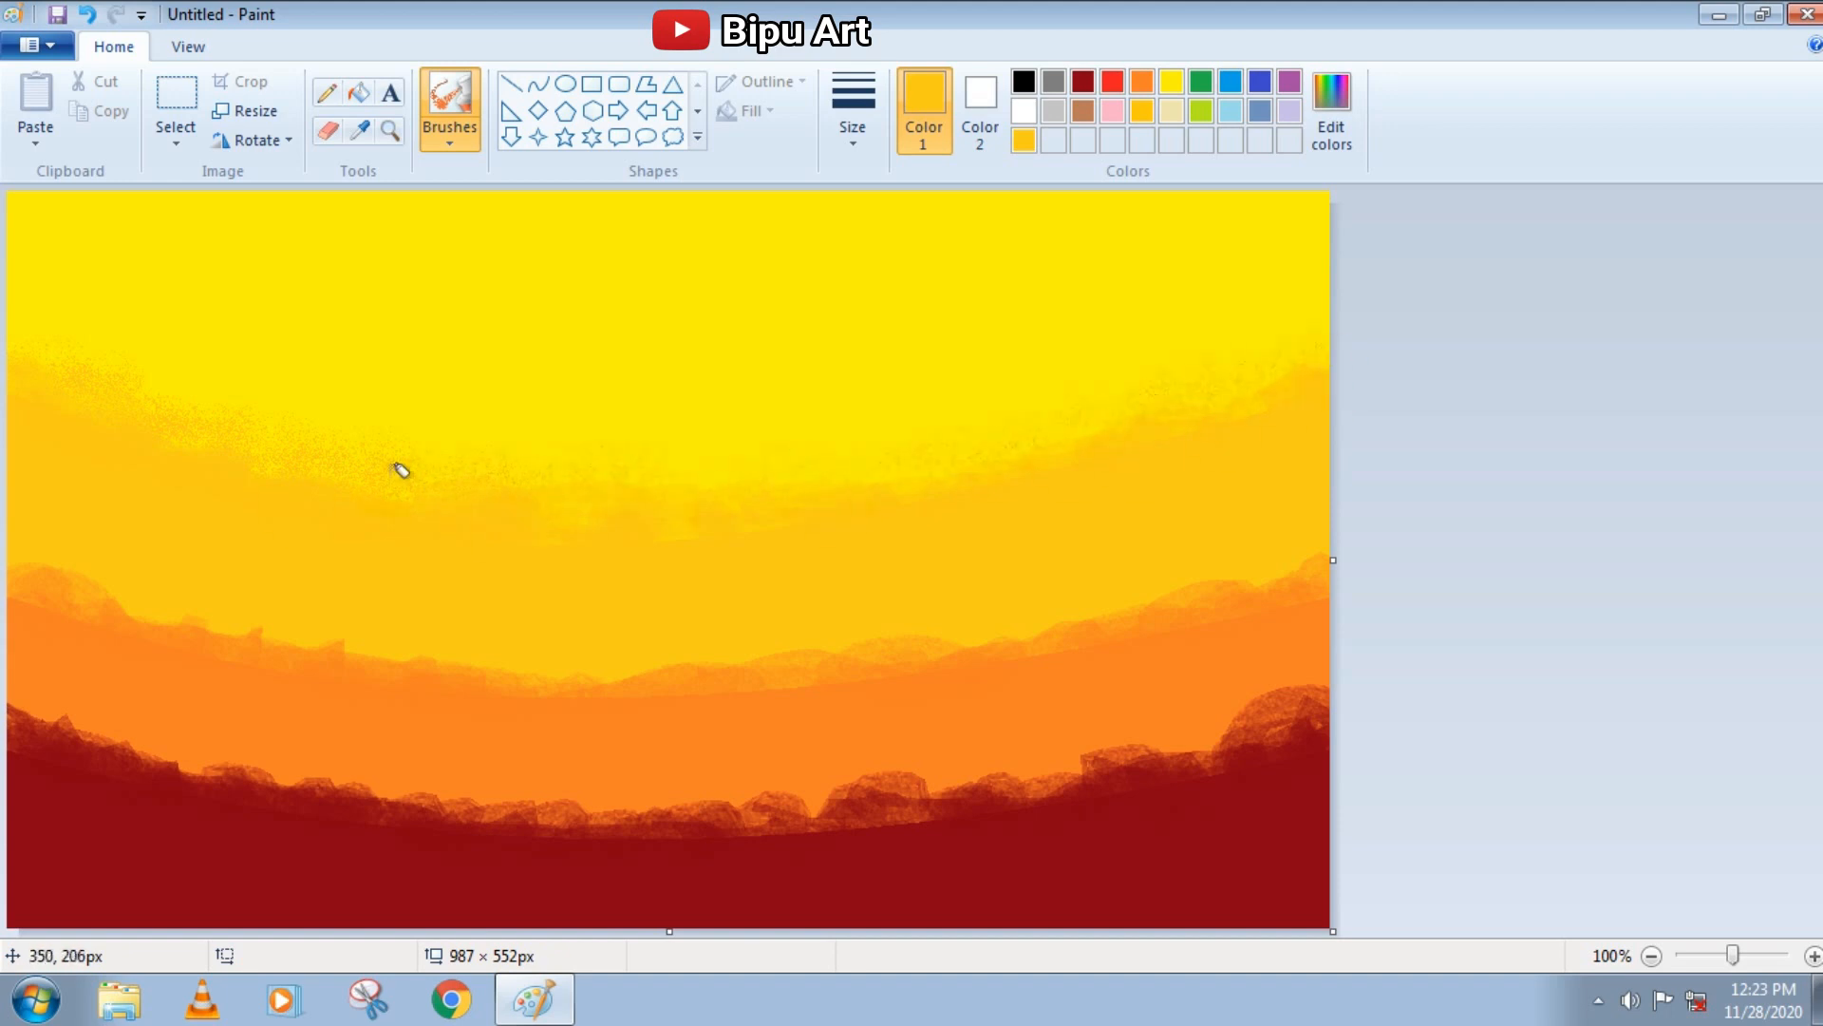
Spray orange along the orange band's whole upper edge to blend it into the gold band
click(1141, 81)
drag(24, 579, 54, 566)
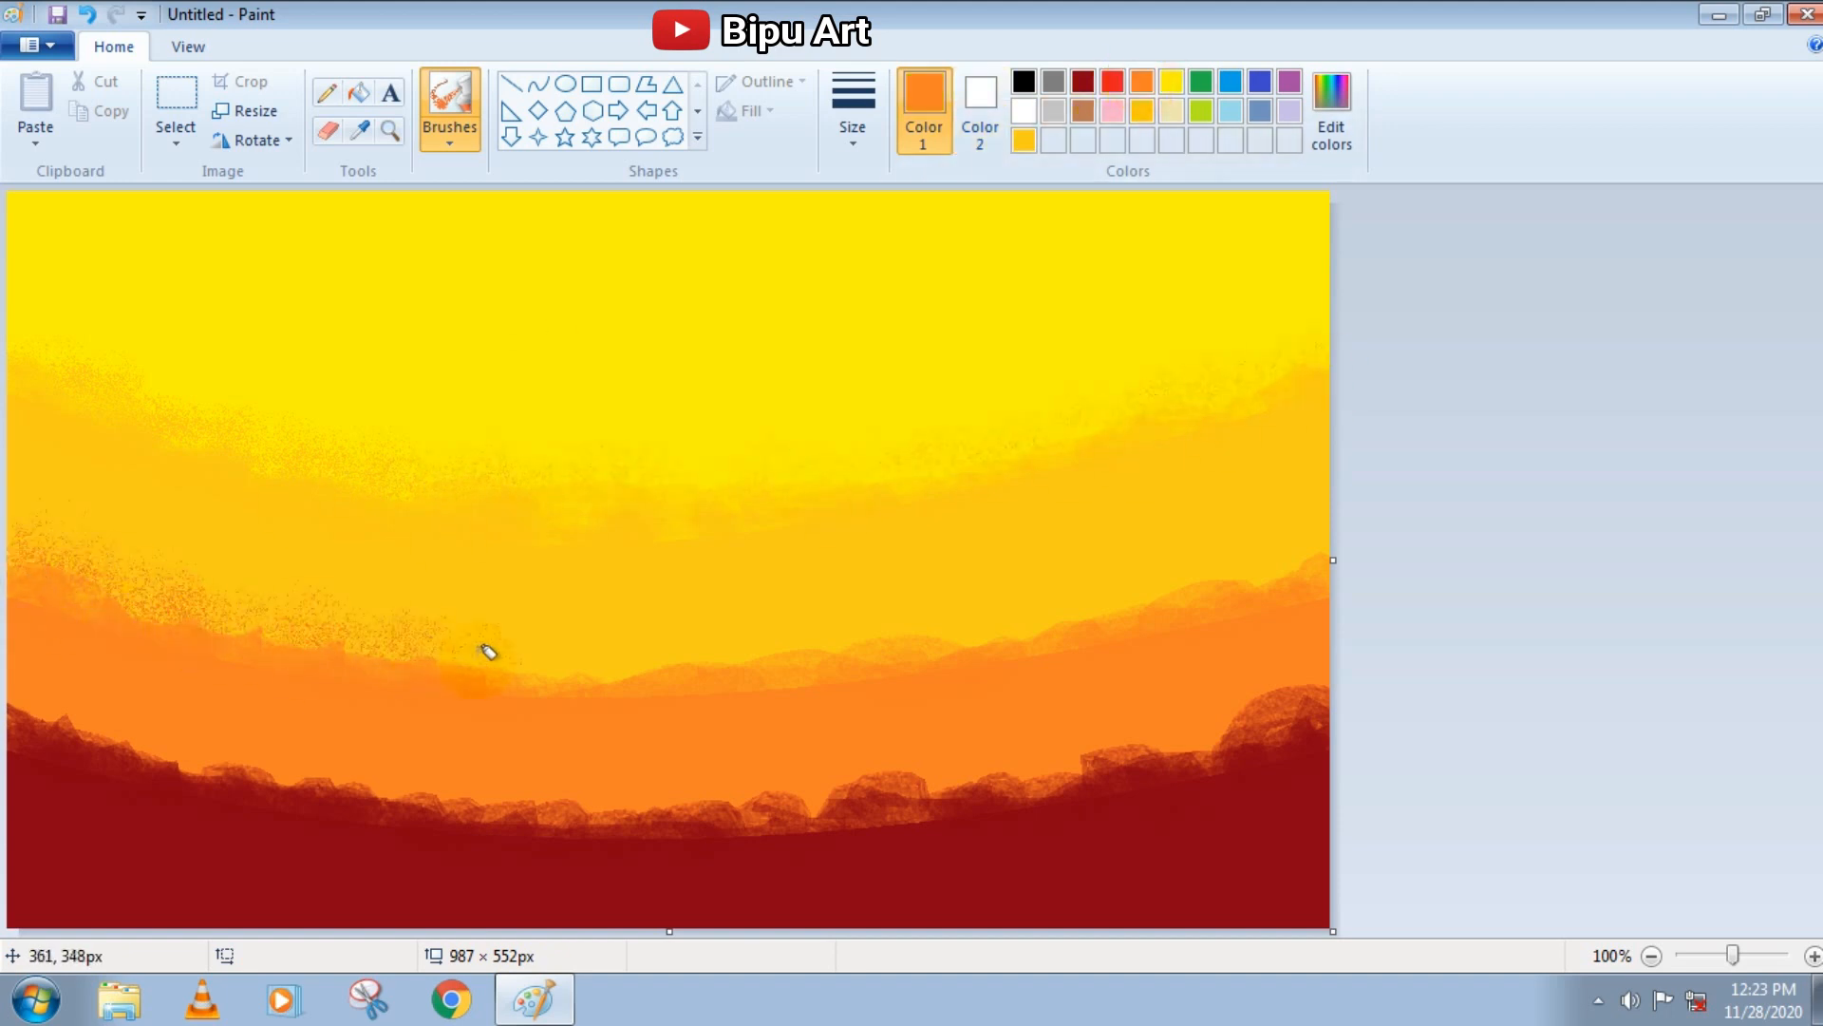
drag(447, 633, 841, 661)
mouse_move(1246, 577)
mouse_down()
mouse_move(1003, 630)
mouse_move(695, 674)
mouse_up()
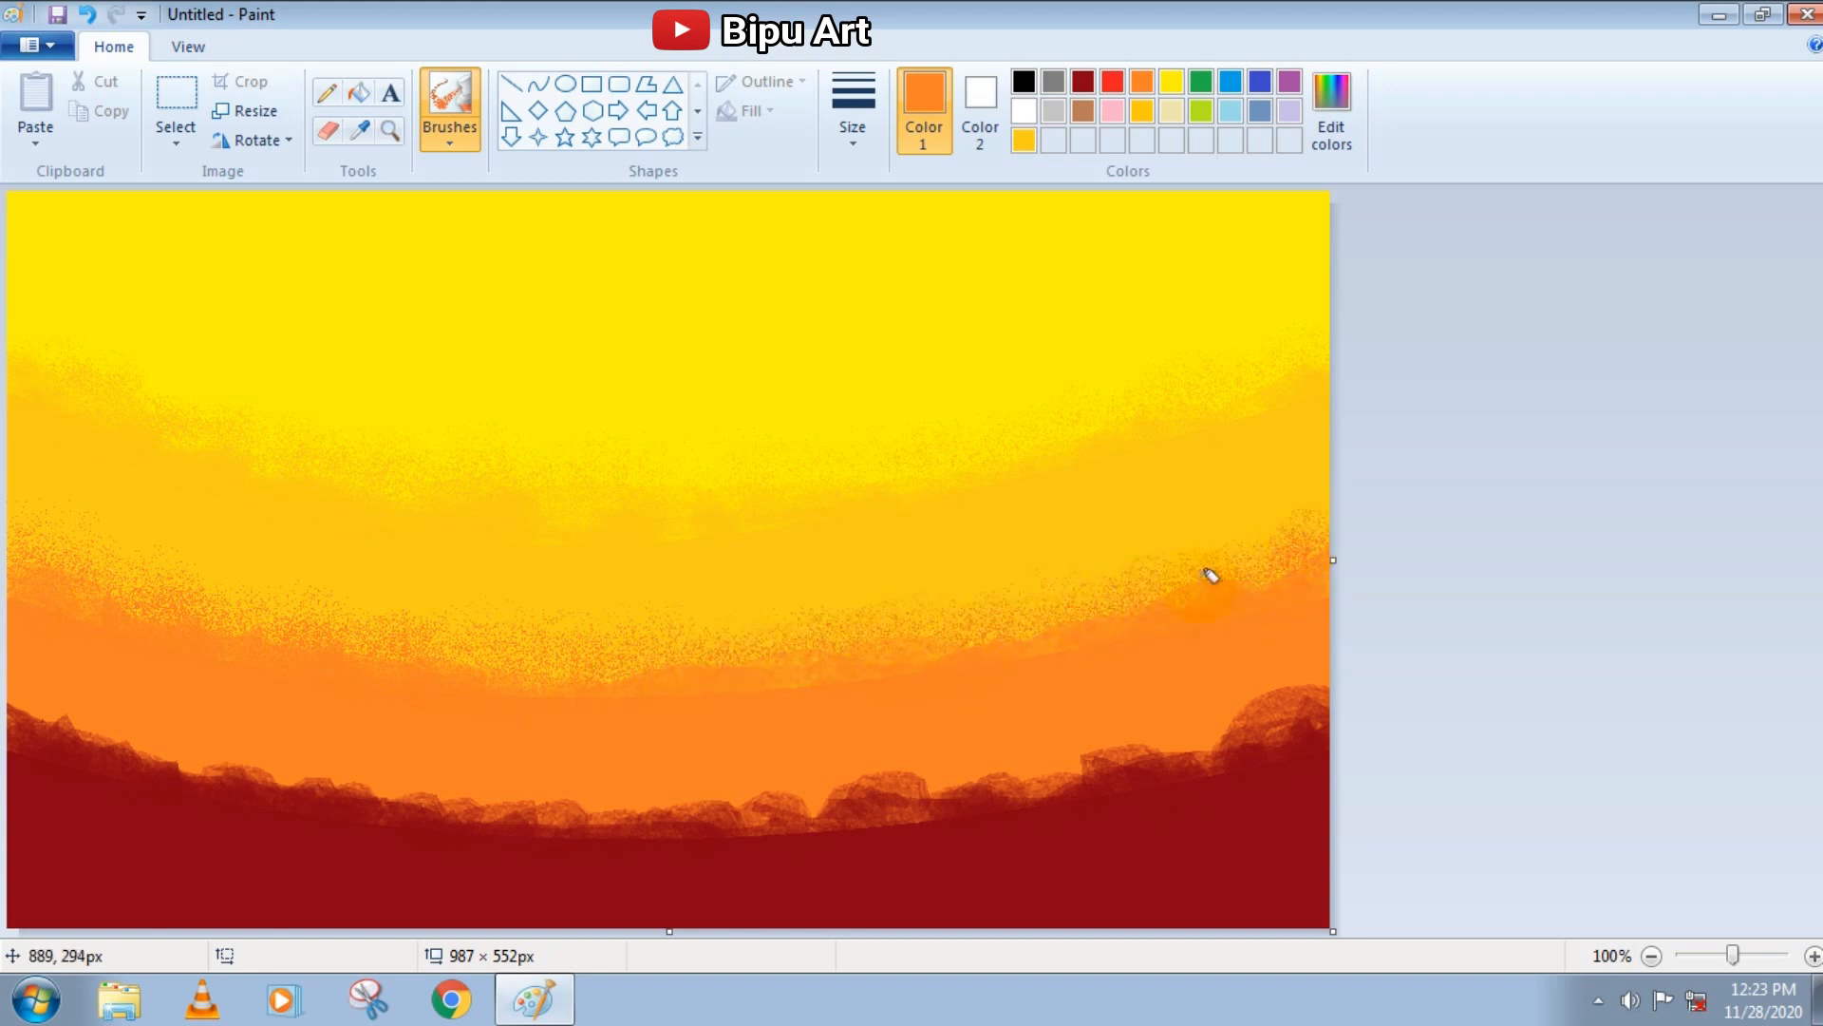
Spray dark red along the dark red band's whole upper edge to blend it into the orange band
click(1083, 82)
mouse_move(19, 679)
mouse_down()
mouse_move(212, 761)
mouse_move(54, 727)
mouse_move(309, 744)
mouse_move(480, 805)
mouse_up()
mouse_move(1126, 736)
mouse_down()
mouse_move(1343, 663)
mouse_move(999, 769)
mouse_move(785, 798)
mouse_move(284, 803)
mouse_up()
mouse_move(845, 804)
mouse_down()
mouse_move(659, 773)
mouse_move(1253, 692)
mouse_move(846, 793)
mouse_up()
drag(464, 790, 109, 703)
Switch to the Natural pencil brush with black as the drawing colour
click(1024, 82)
click(451, 142)
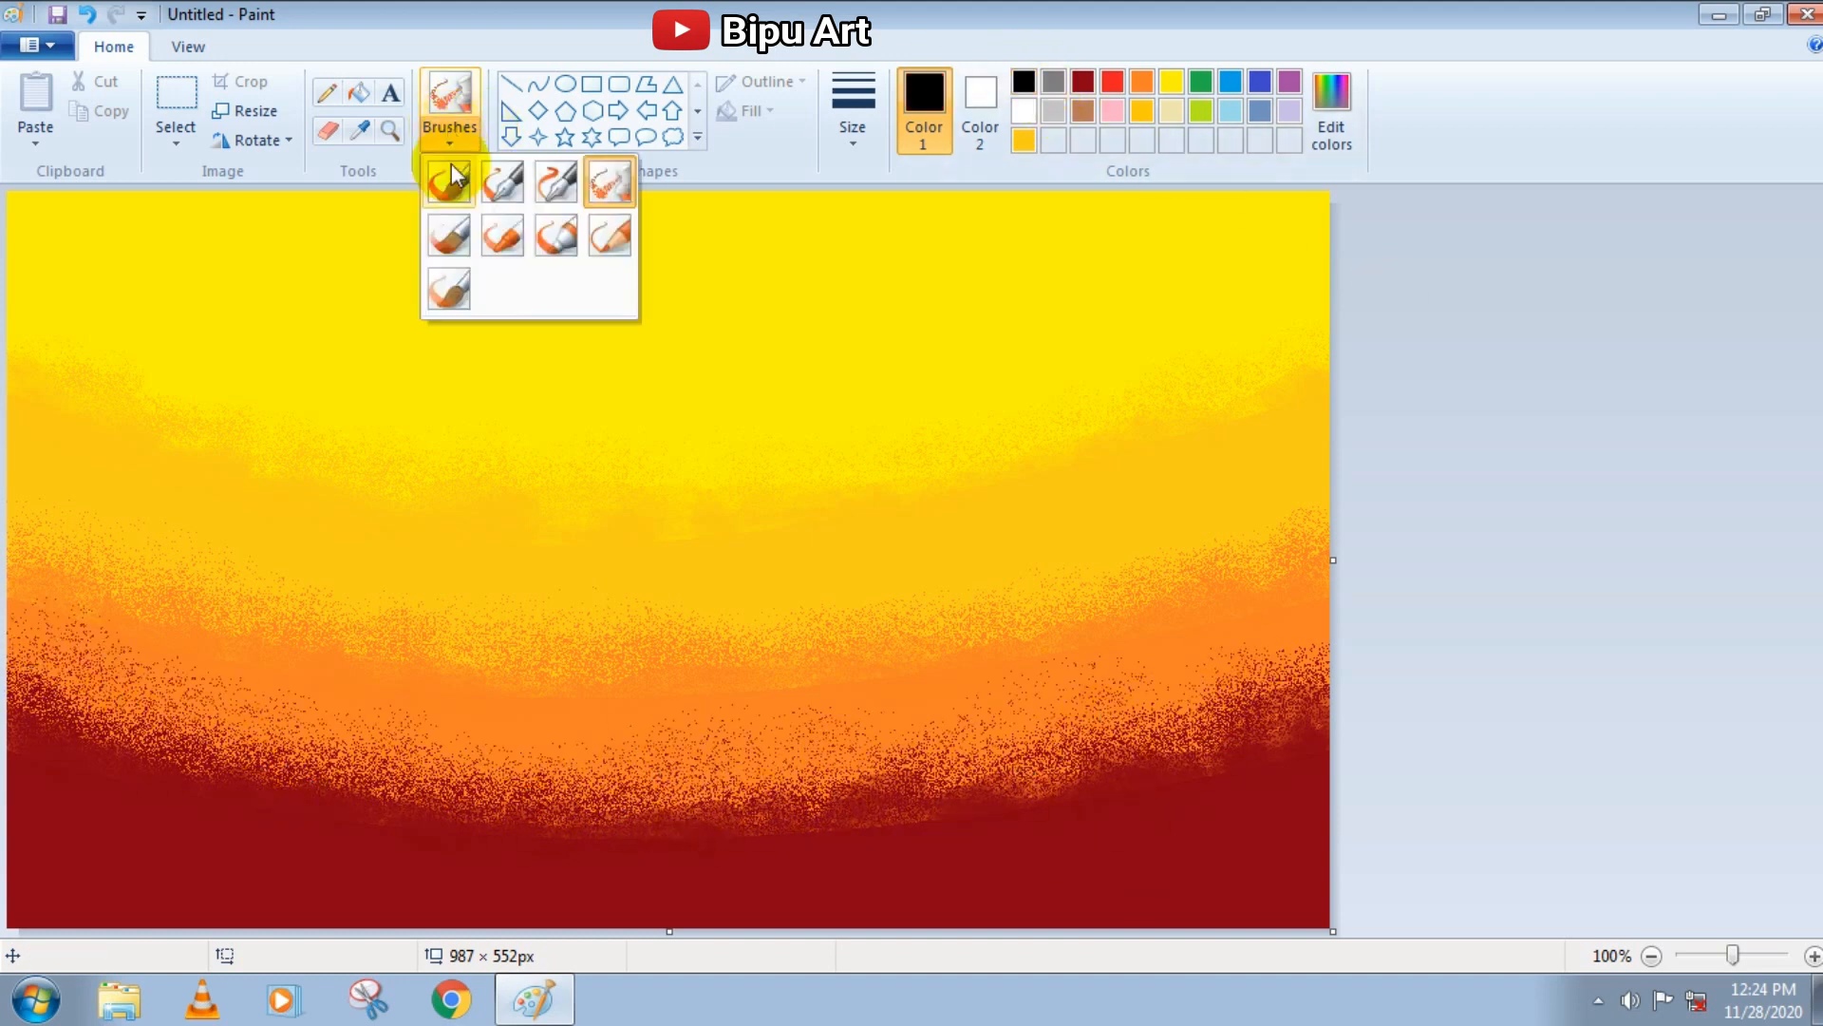
click(622, 237)
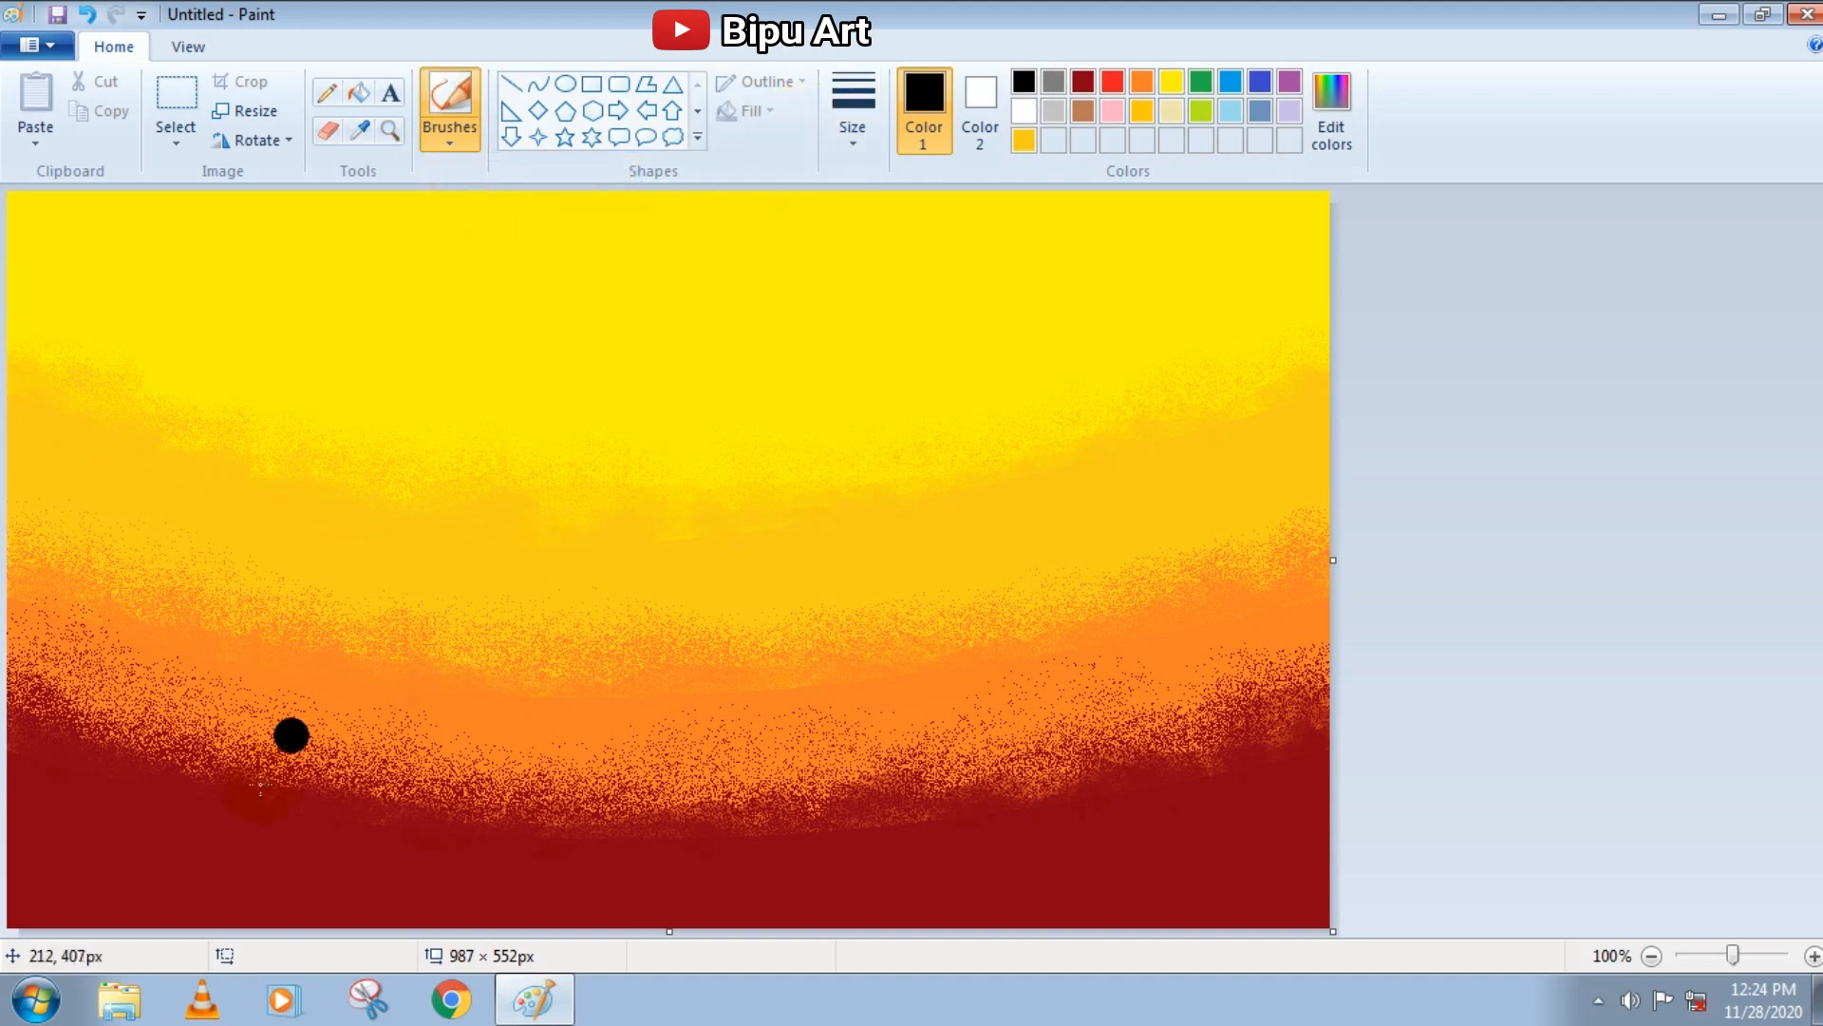
mouse_move(61, 879)
mouse_down()
mouse_move(28, 903)
mouse_move(48, 860)
mouse_move(427, 931)
mouse_move(172, 905)
mouse_move(13, 807)
mouse_move(176, 921)
mouse_move(480, 931)
mouse_move(237, 878)
mouse_move(57, 867)
mouse_move(406, 924)
mouse_move(294, 887)
mouse_up()
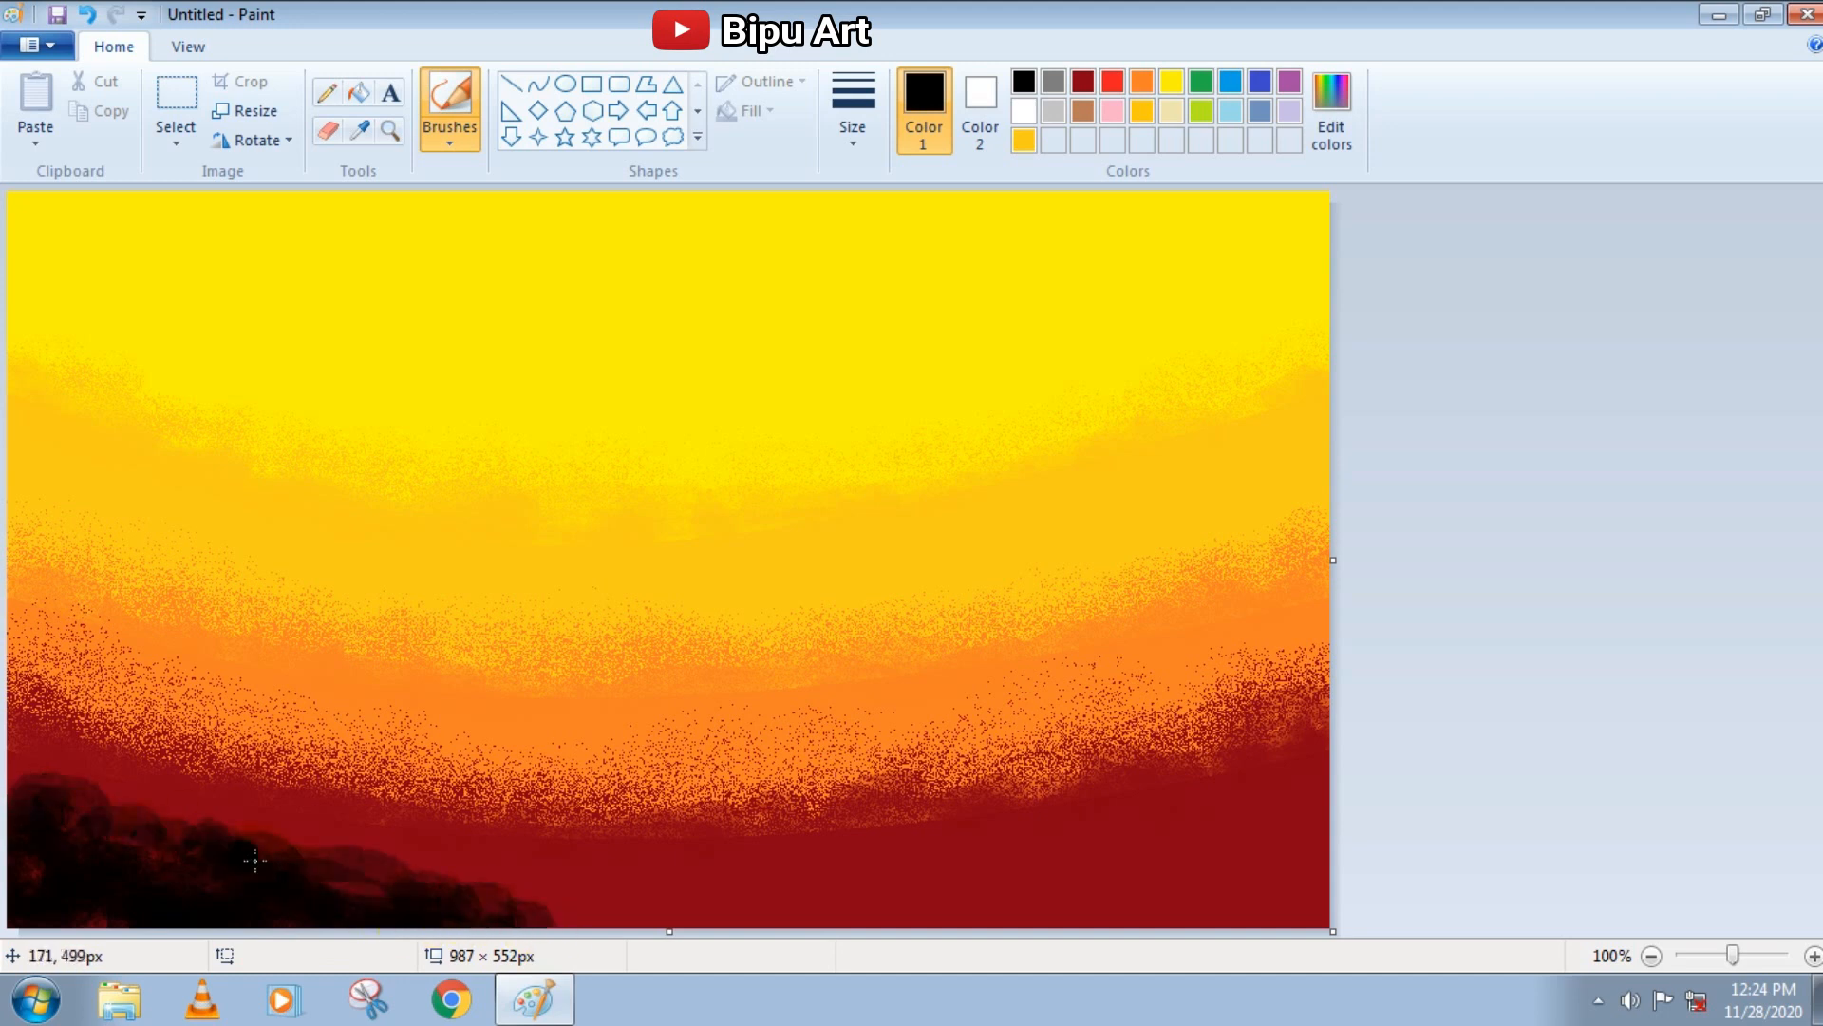
drag(462, 905, 582, 926)
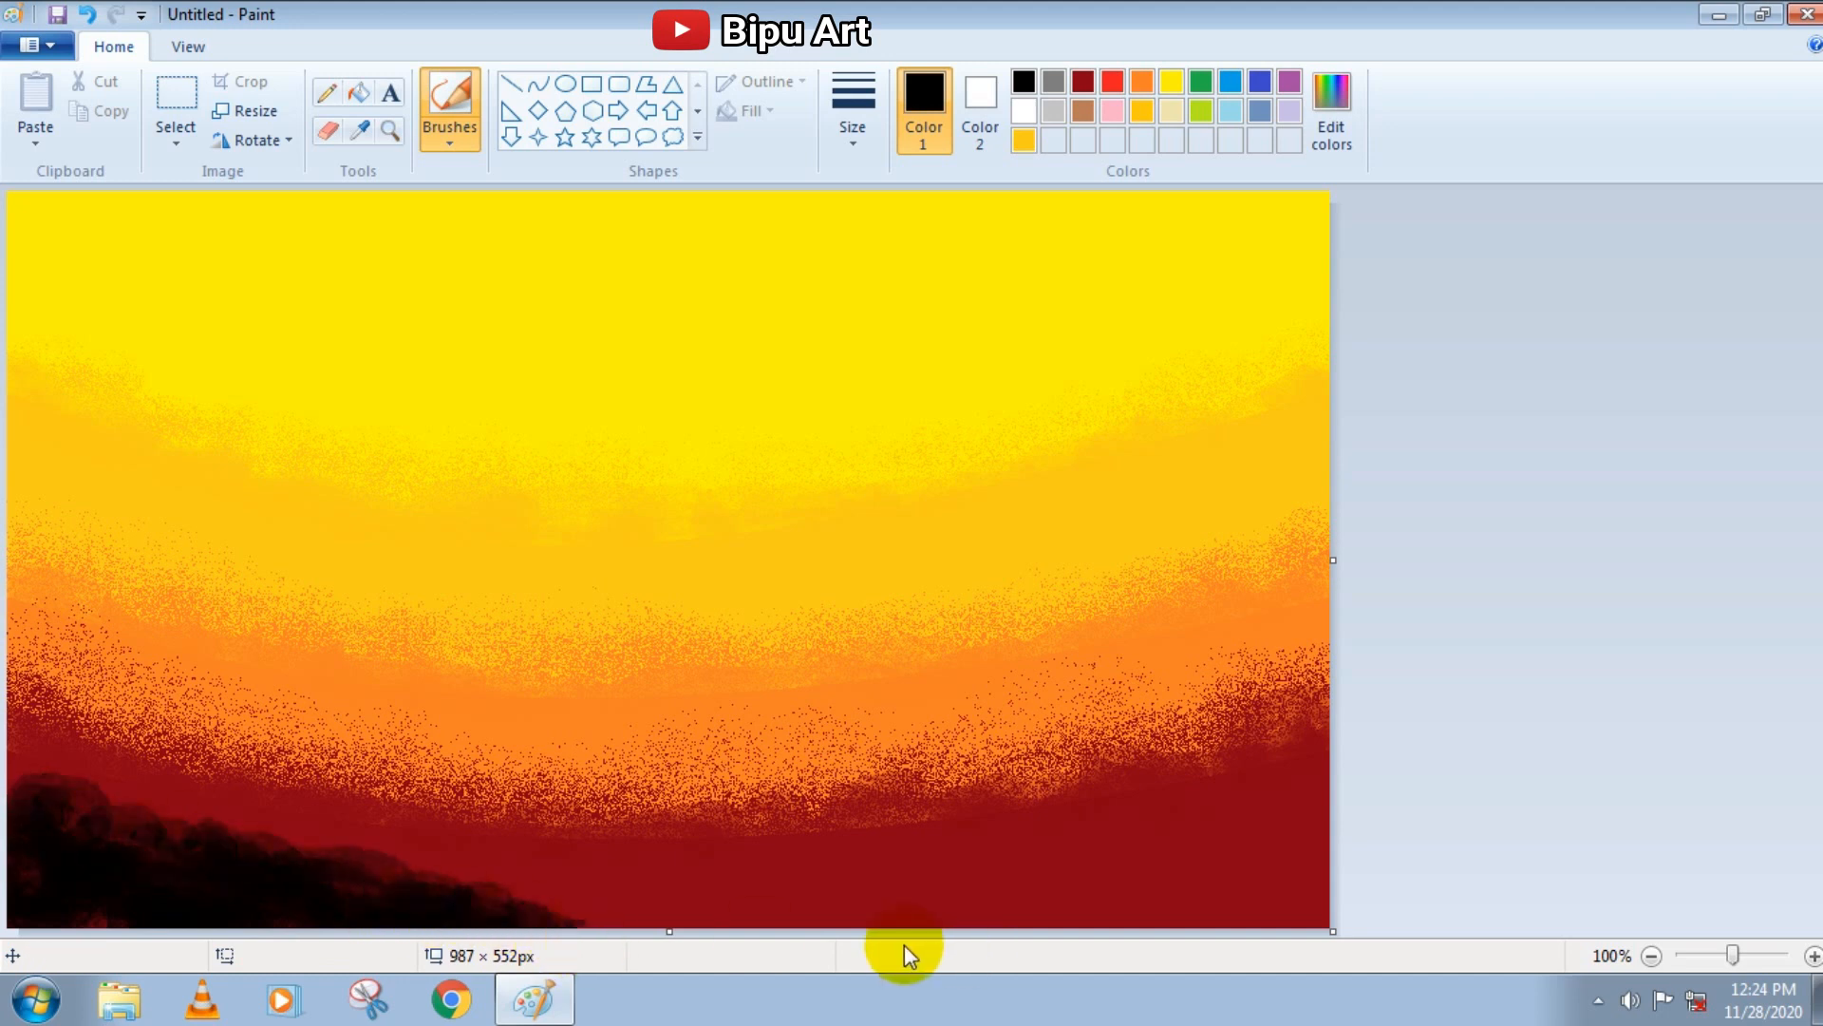
key(ctrl+z)
Paint low black hills in both bottom corners of the canvas, tapering towards the middle
mouse_move(69, 842)
mouse_down()
mouse_move(15, 869)
mouse_move(470, 926)
mouse_up()
mouse_move(1328, 923)
mouse_down()
mouse_move(1257, 924)
mouse_move(1275, 900)
mouse_move(1022, 932)
mouse_move(1290, 857)
mouse_up()
mouse_move(1148, 897)
mouse_down()
mouse_move(1046, 935)
mouse_move(1308, 863)
mouse_move(1085, 924)
mouse_move(940, 923)
mouse_up()
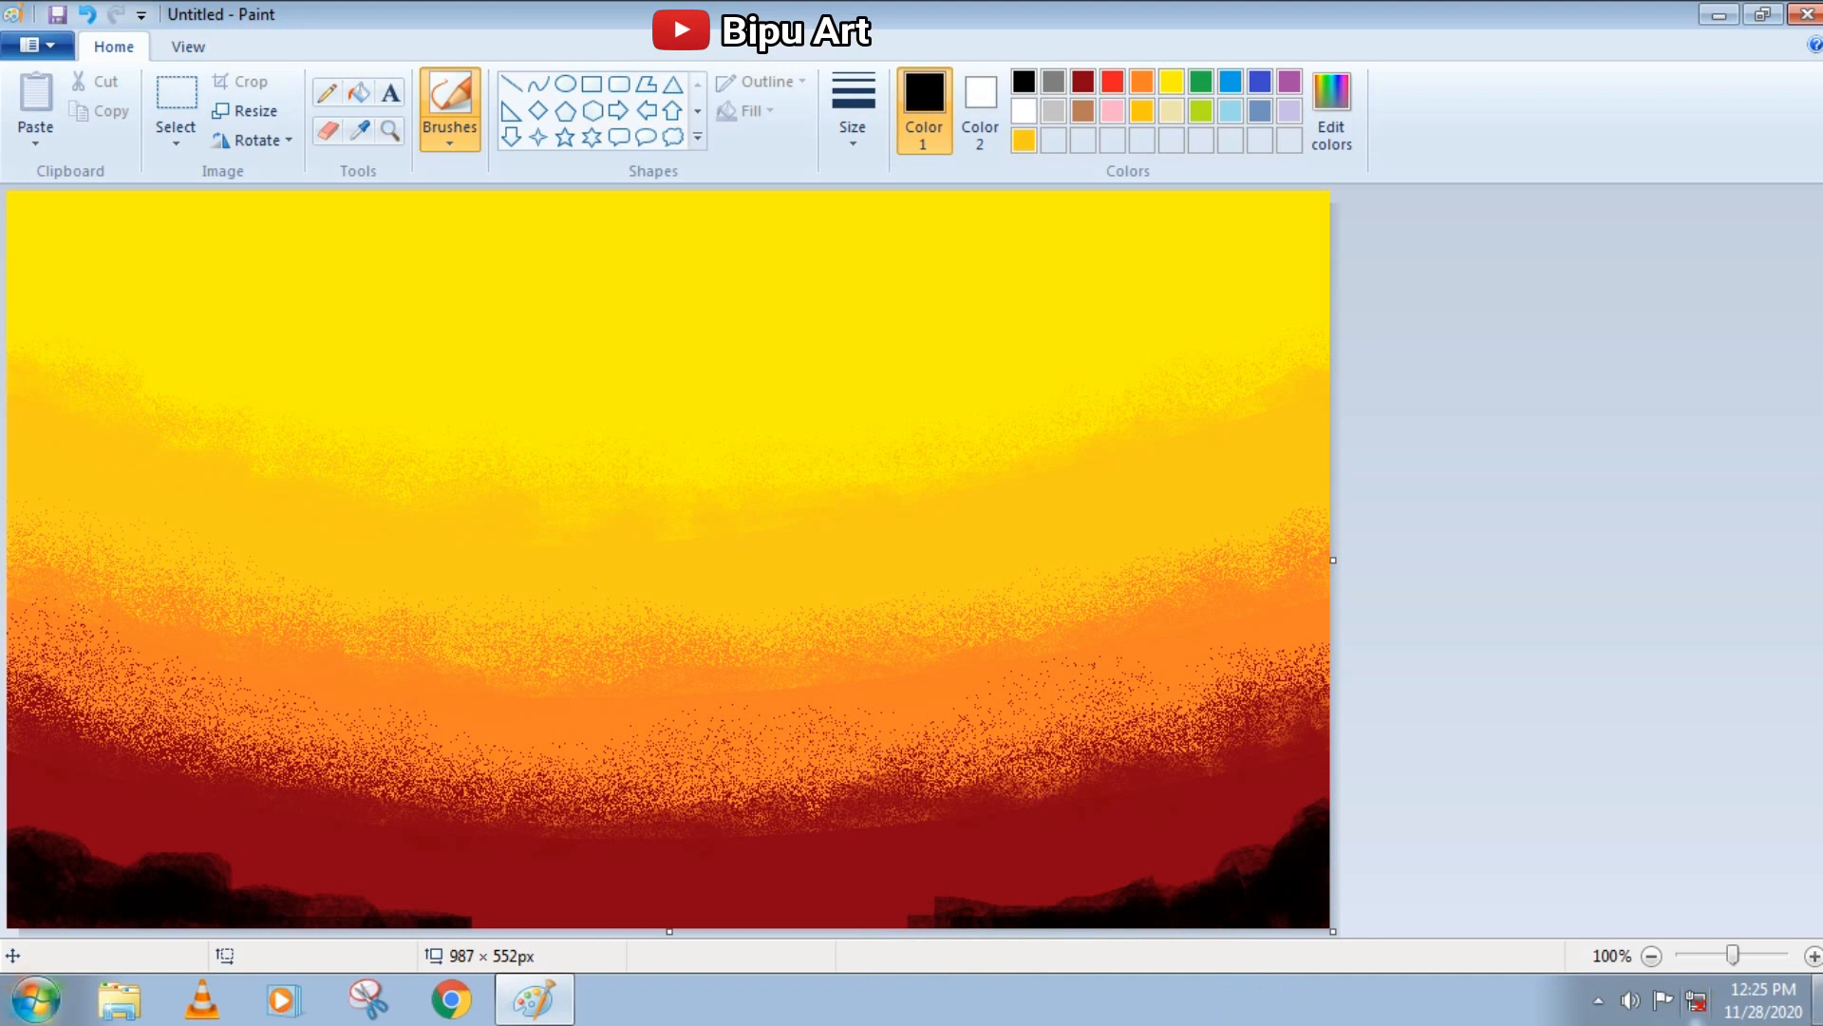
Resize the picture to 6 pixels vertically with the aspect ratio lock turned off
click(249, 114)
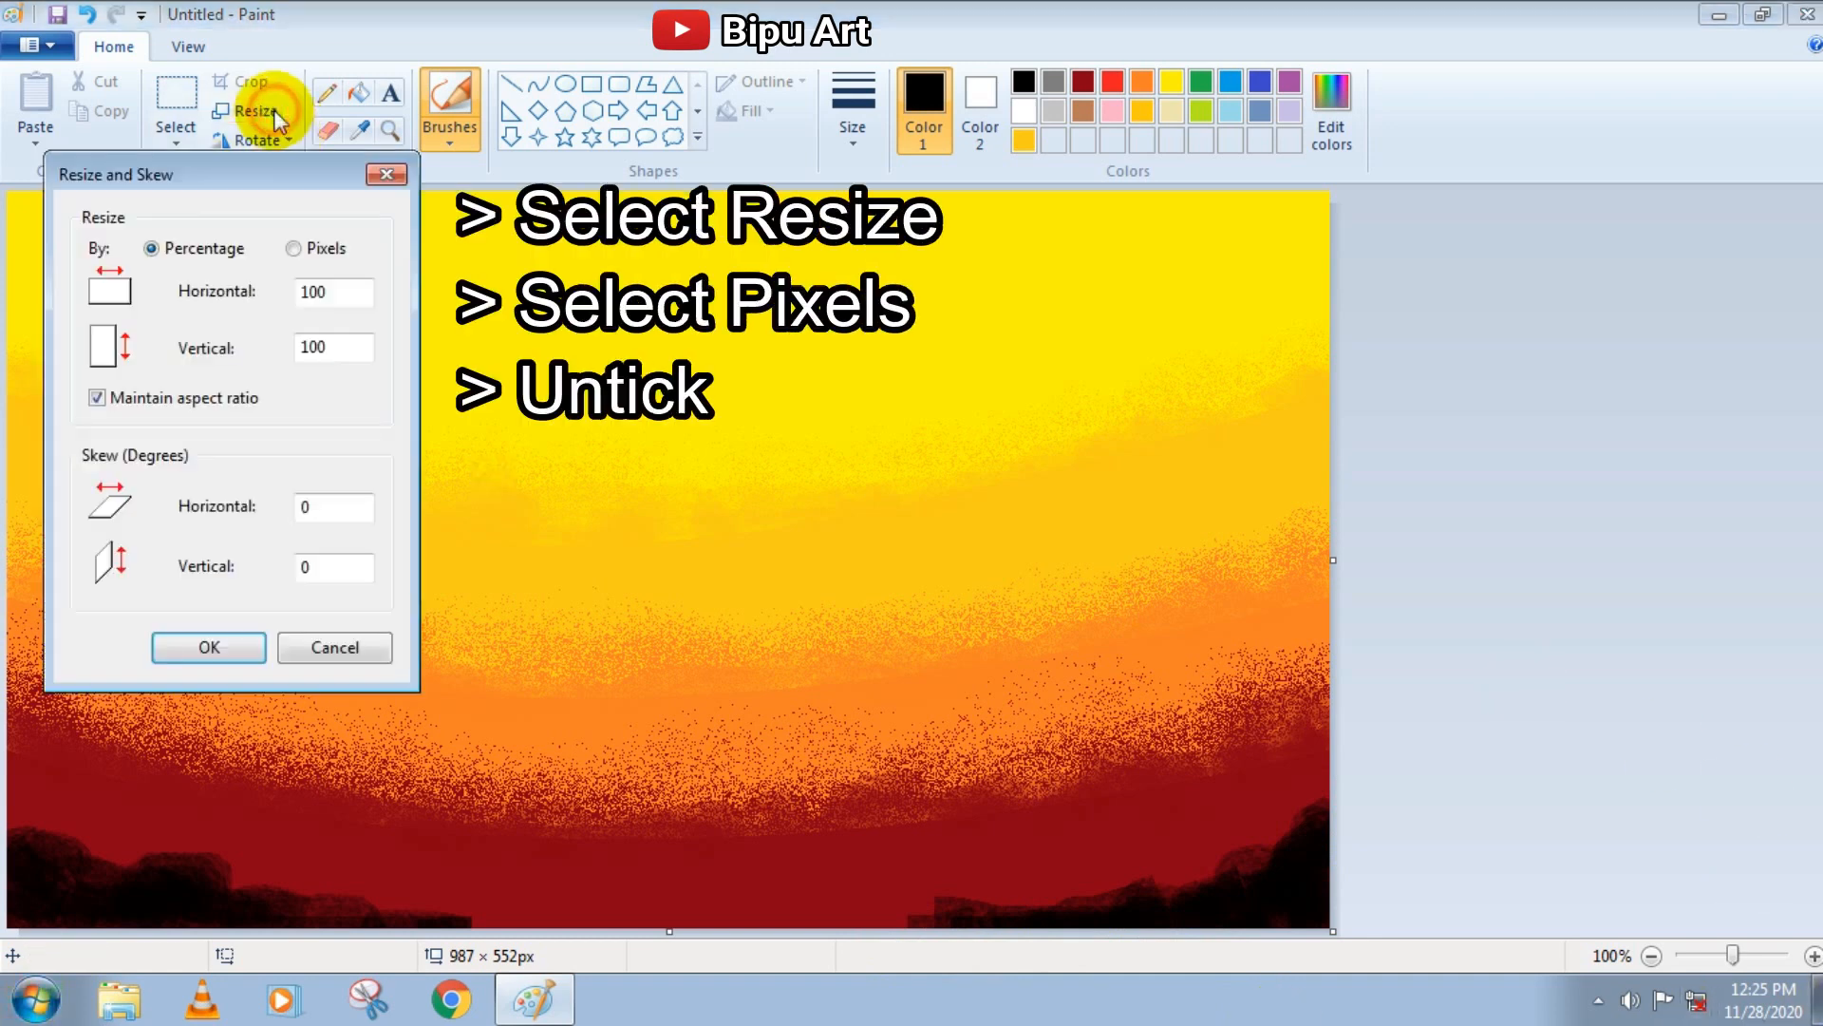
click(302, 248)
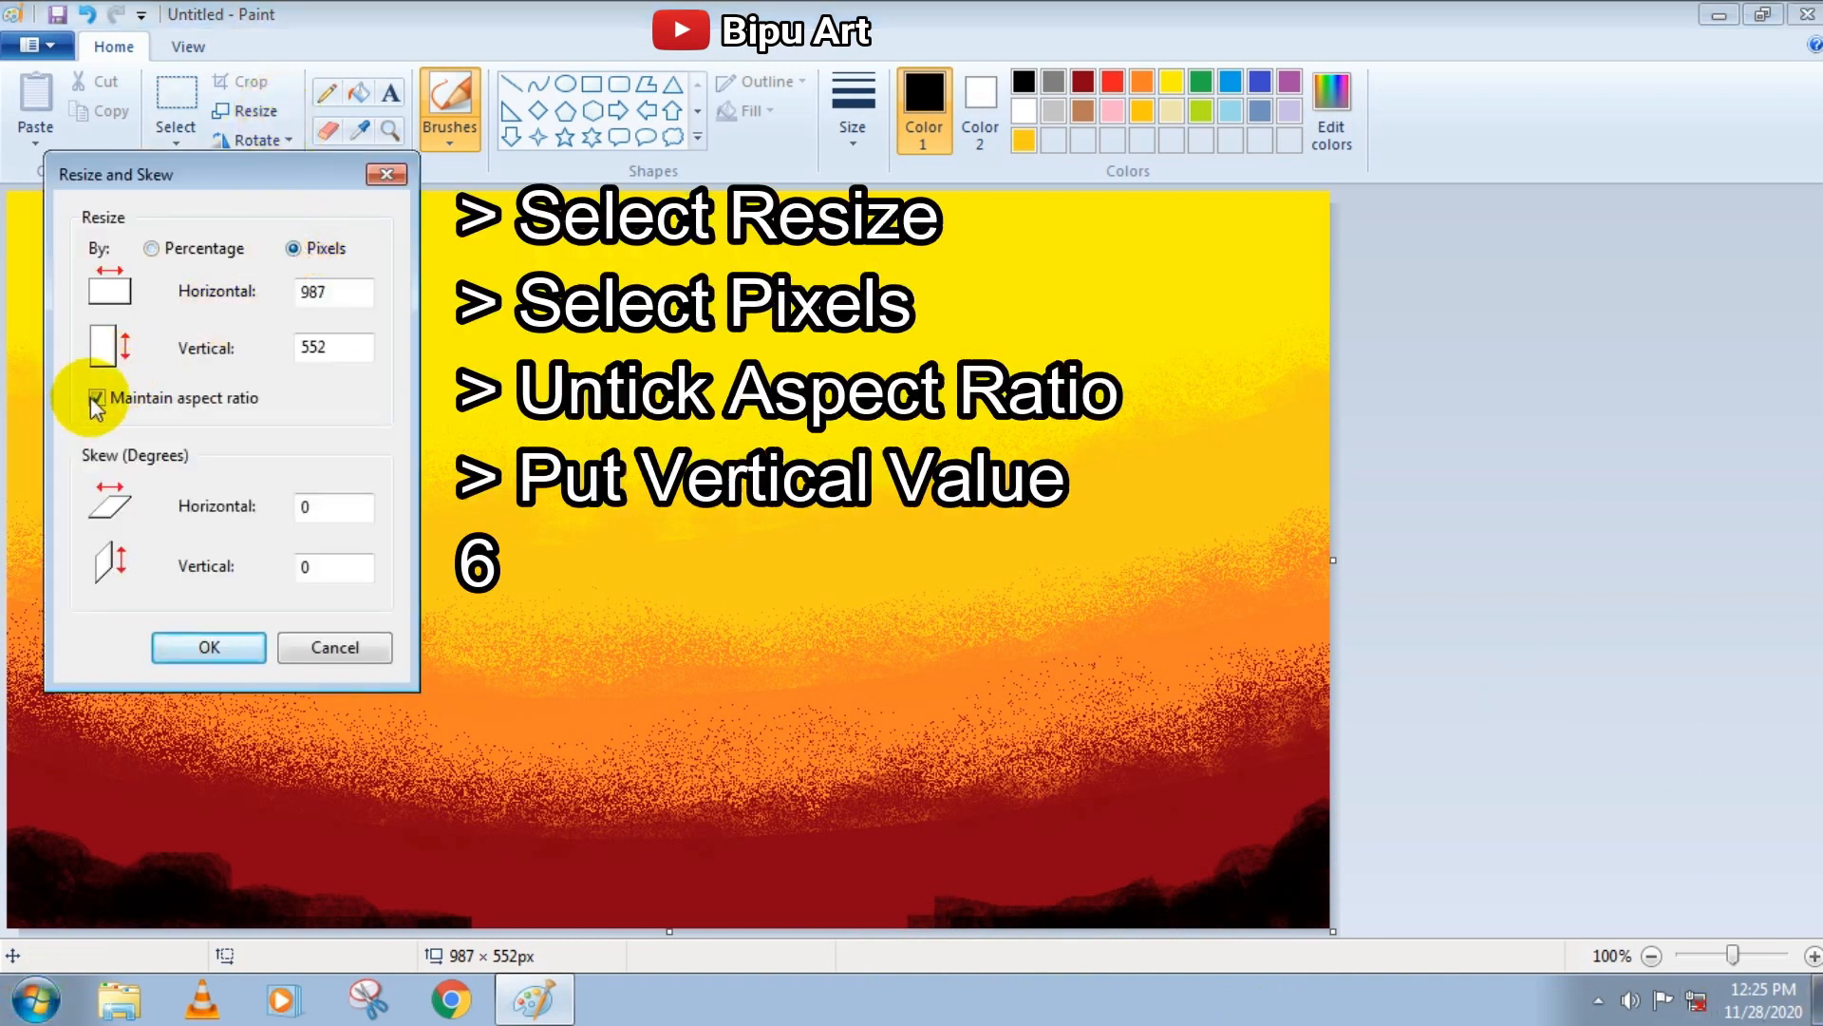
click(97, 397)
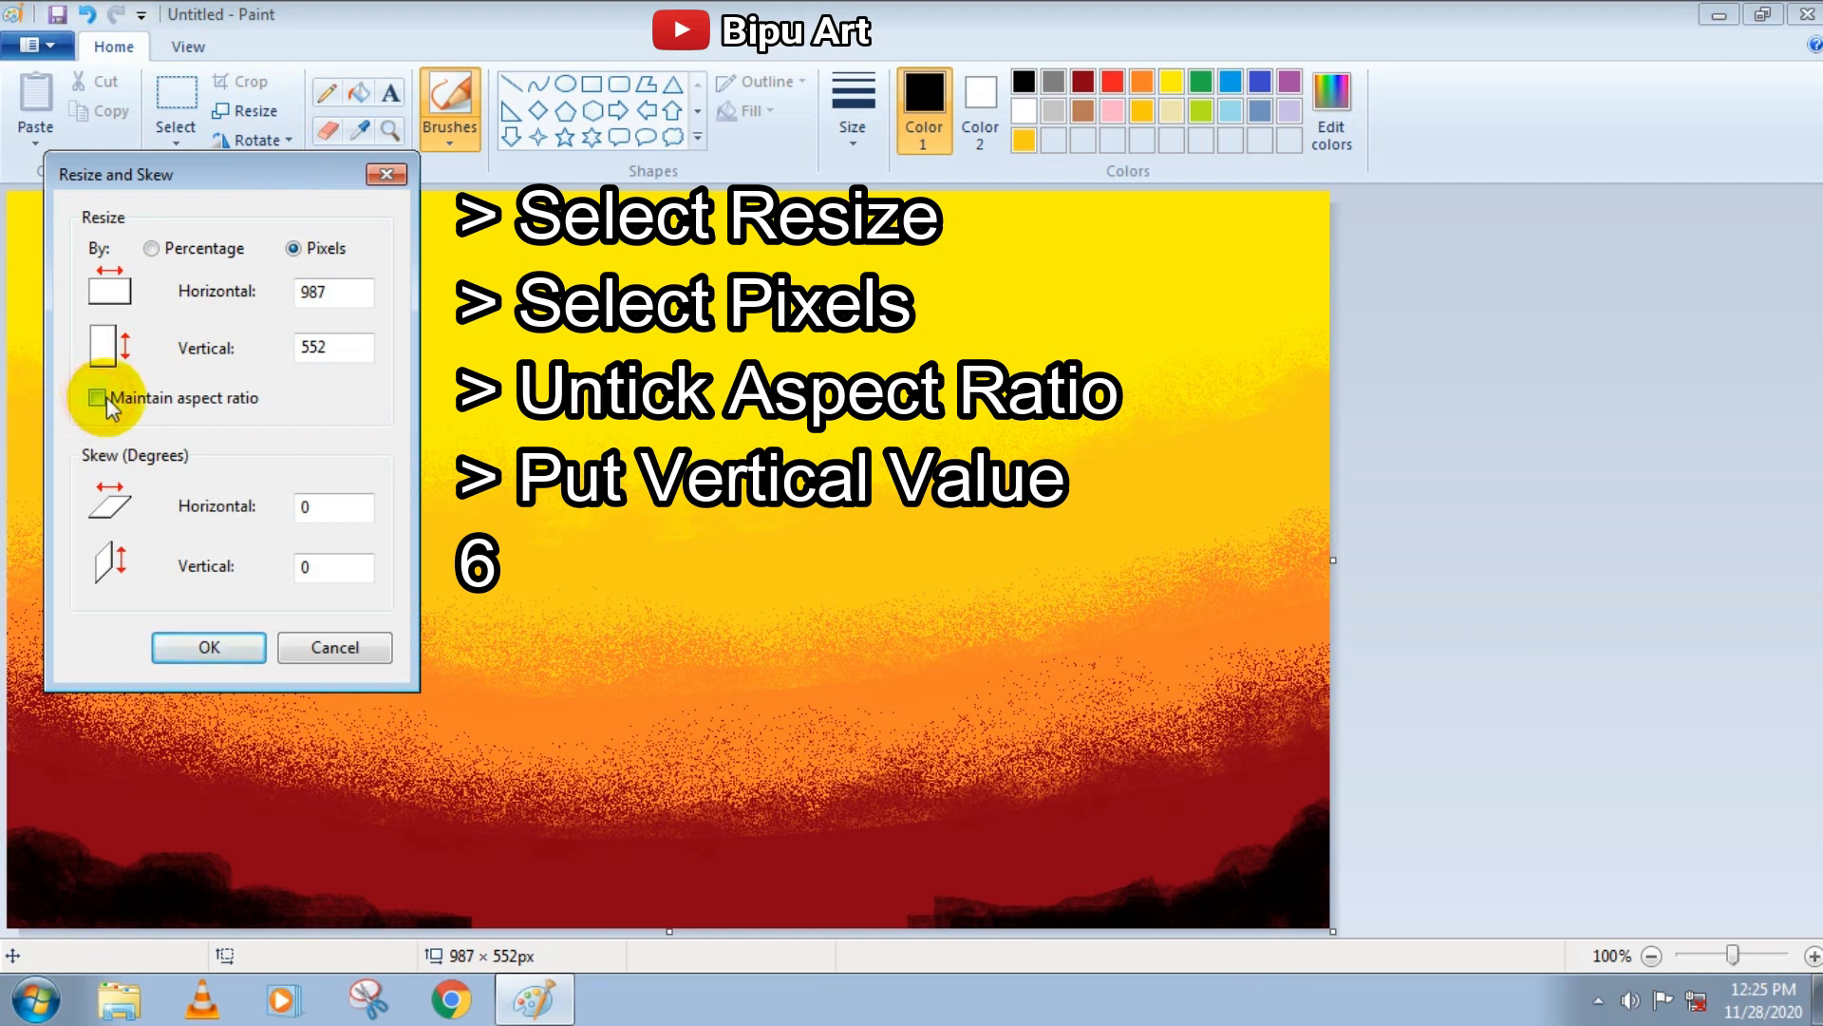
double_click(332, 346)
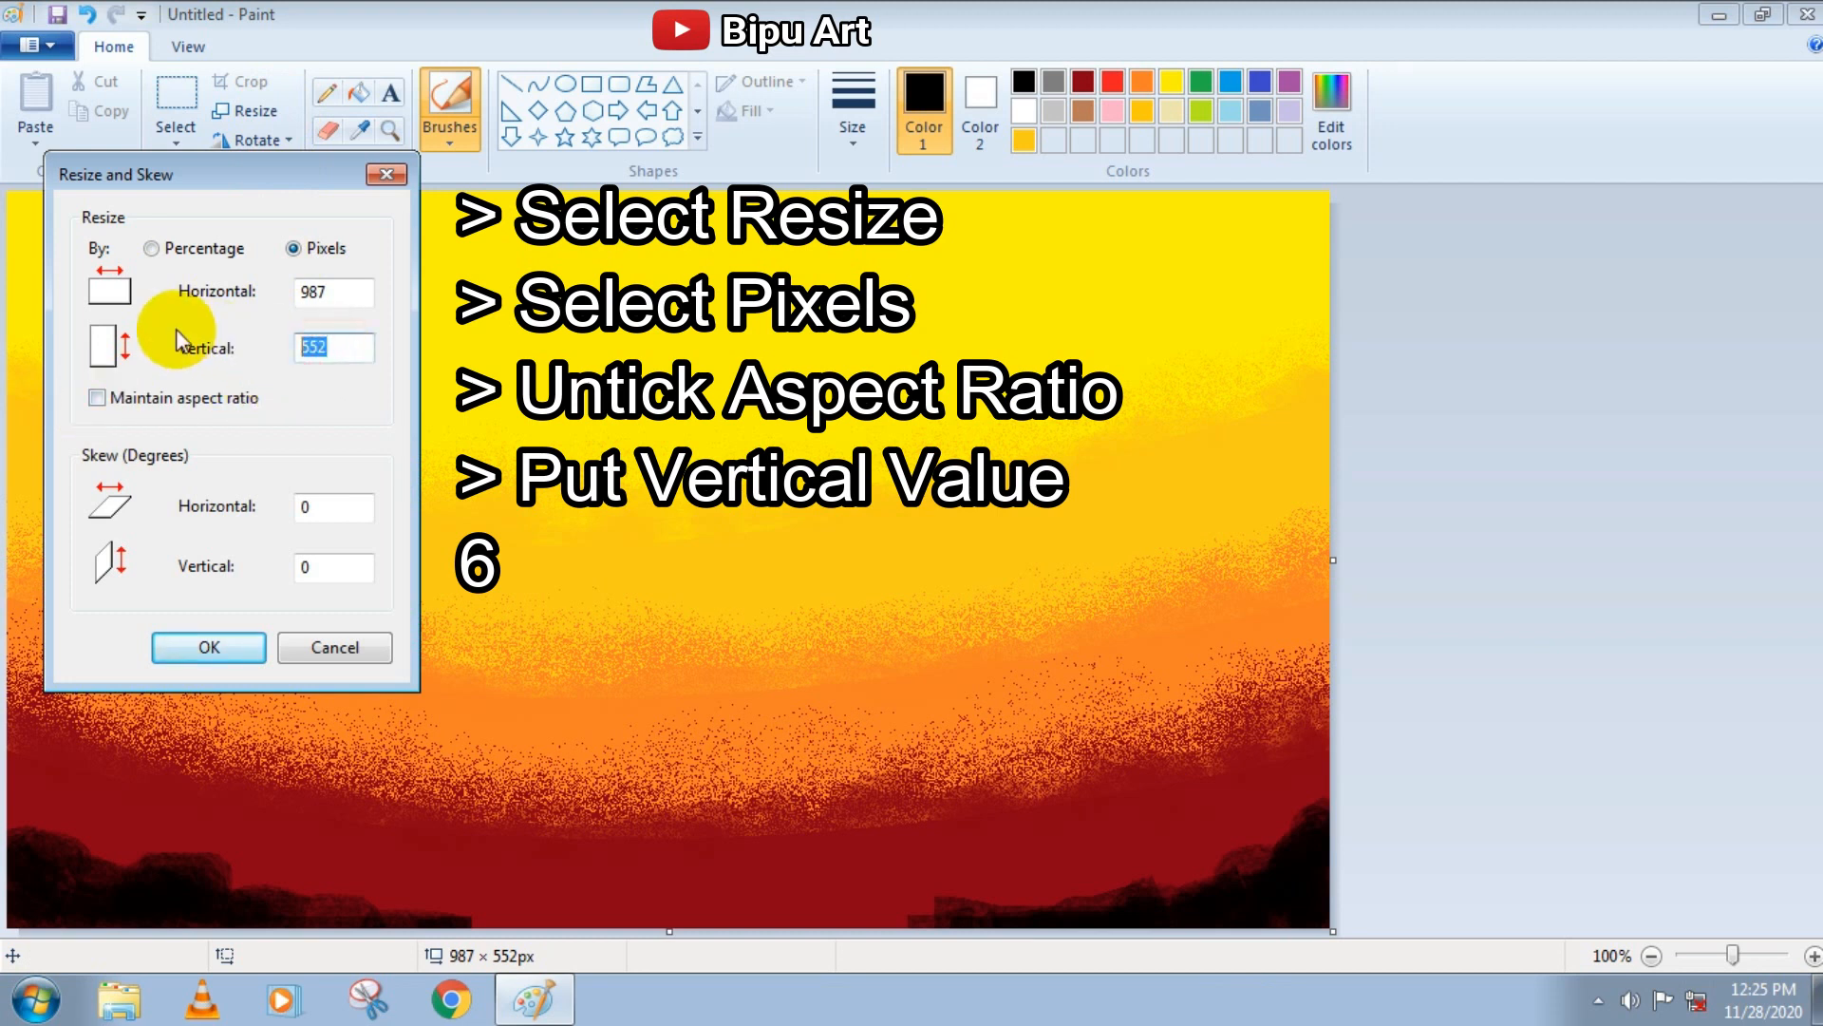
text(69)
key(BackSpace)
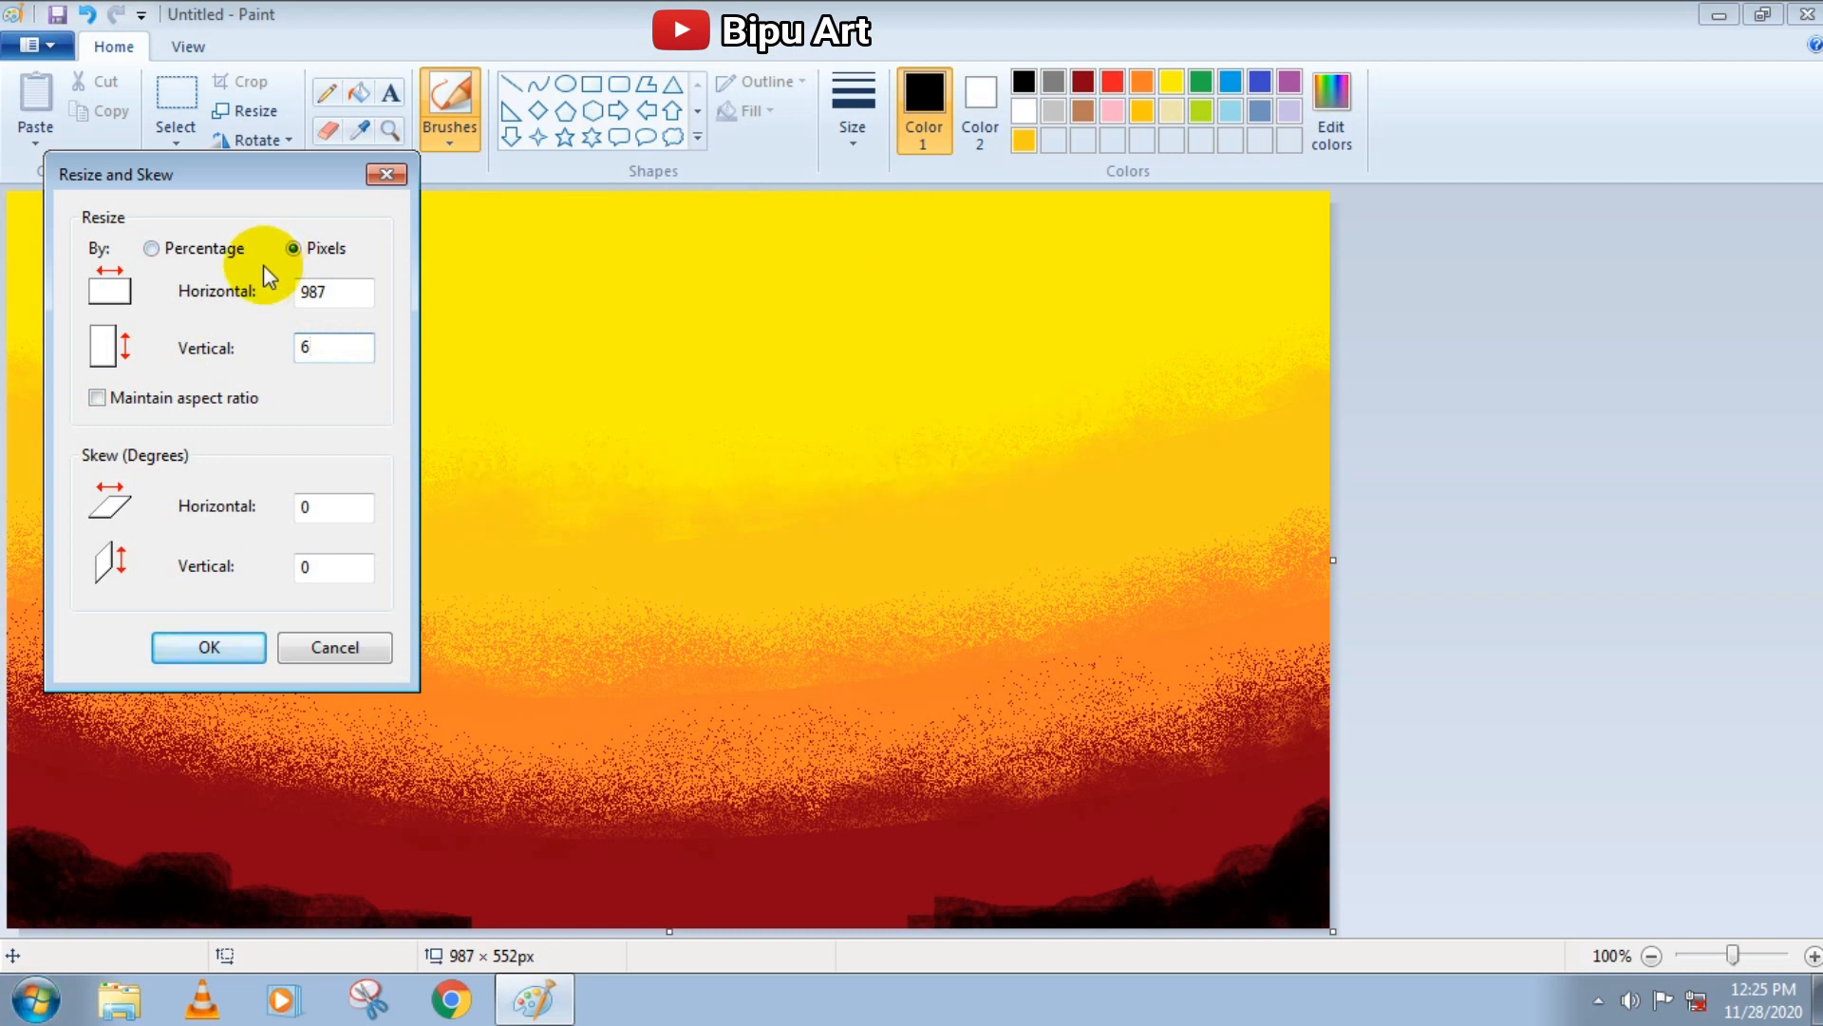
click(244, 643)
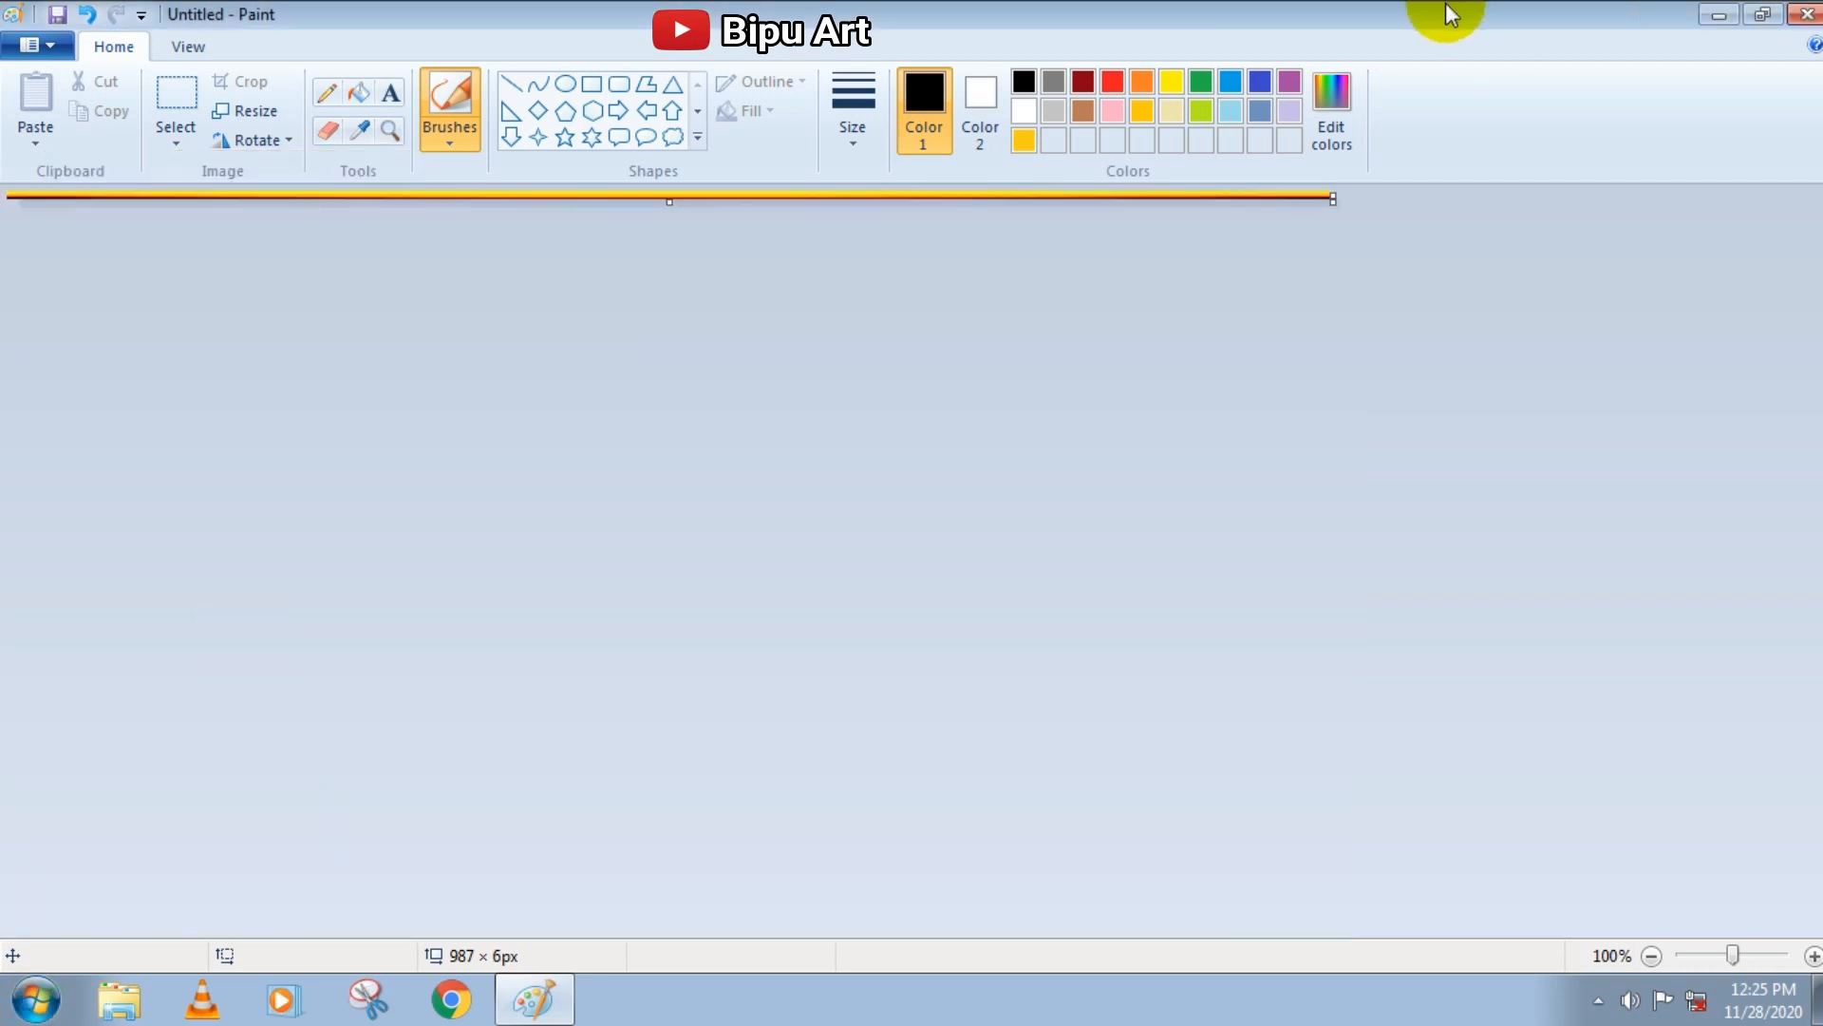
Stretch the flattened picture to 552 pixels vertically, without maintaining the aspect ratio
click(248, 112)
click(292, 248)
click(97, 396)
click(353, 348)
key(BackSpace)
text(552)
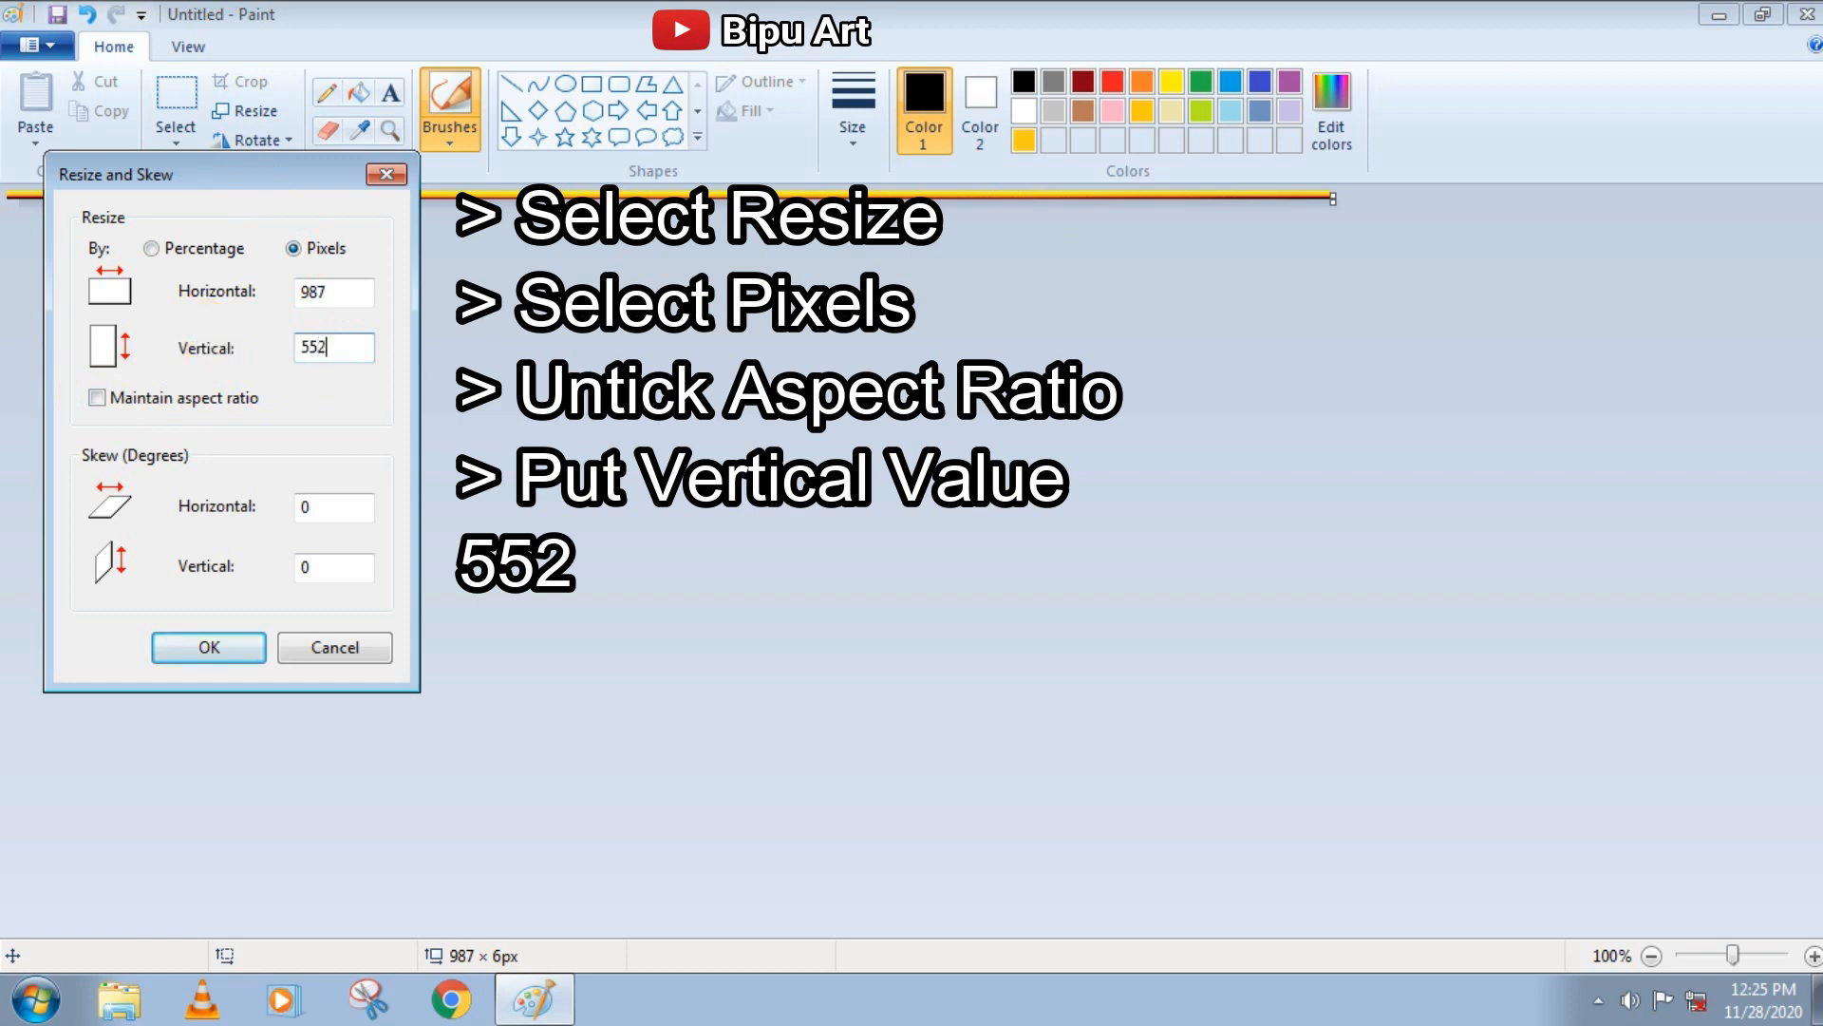
click(205, 646)
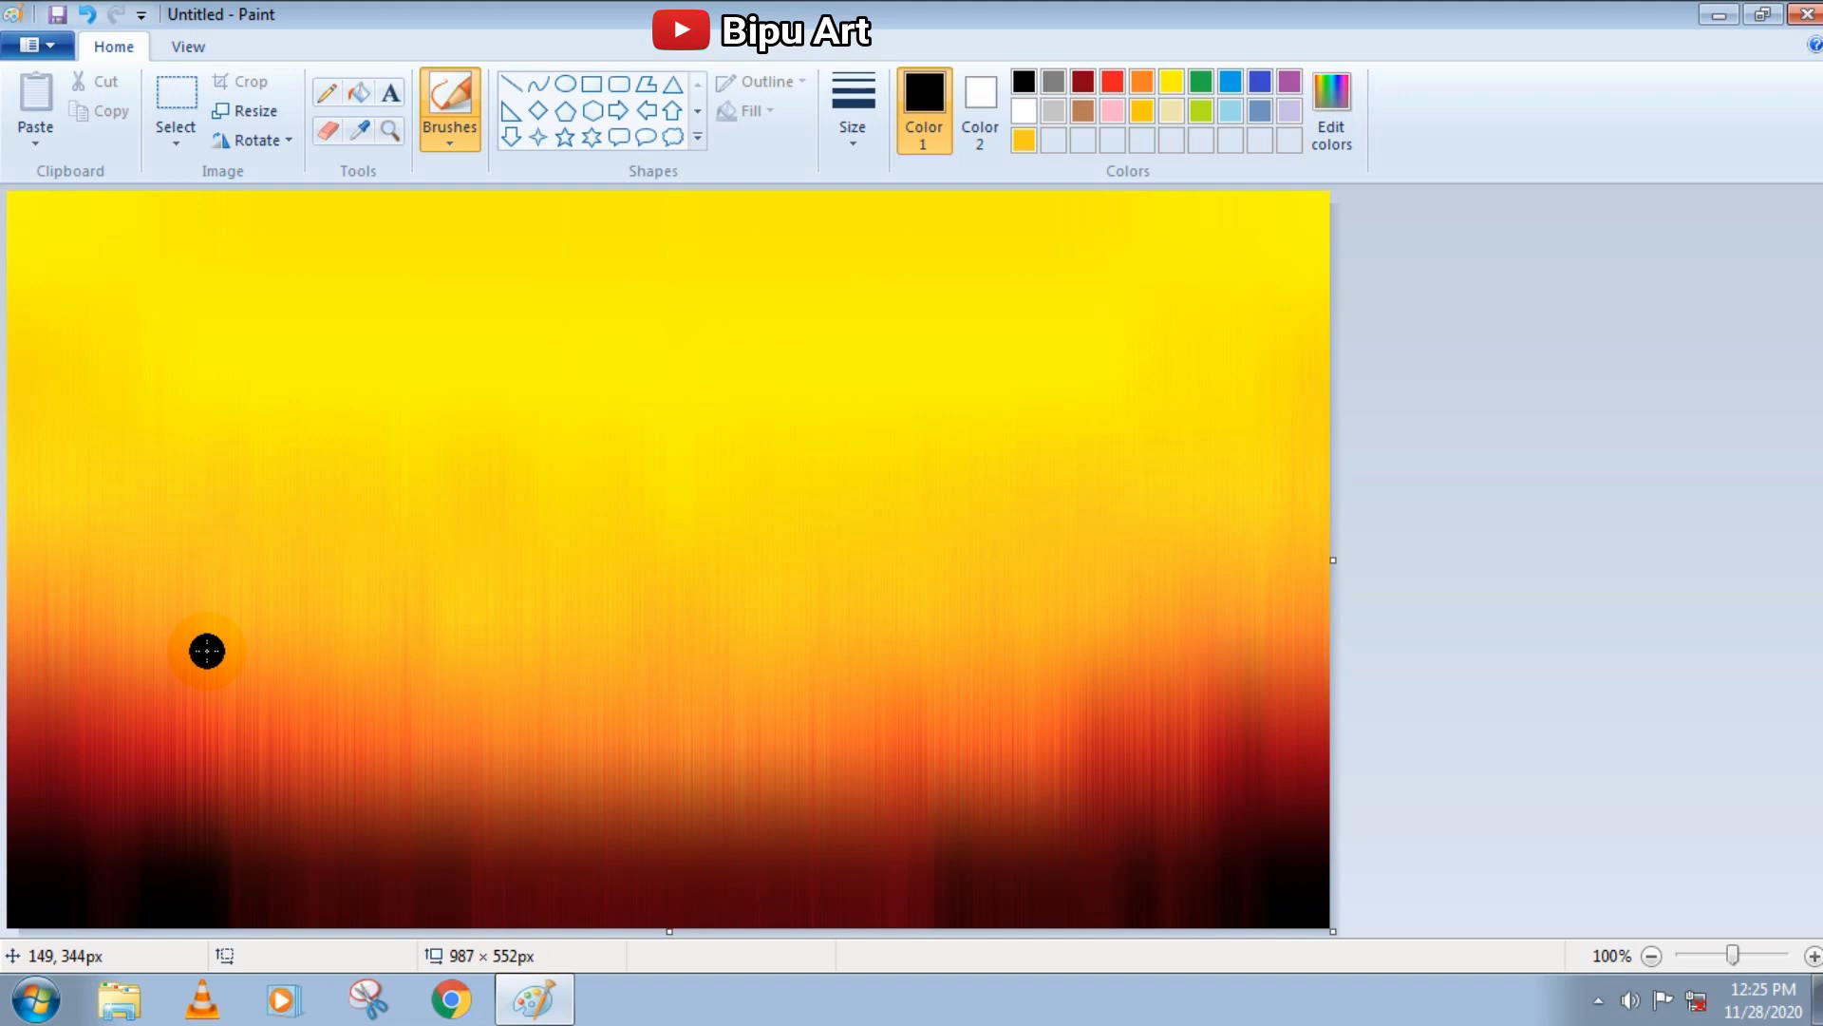
Copy the whole picture, and squash the selected original upward to a height of about 390 px
click(174, 142)
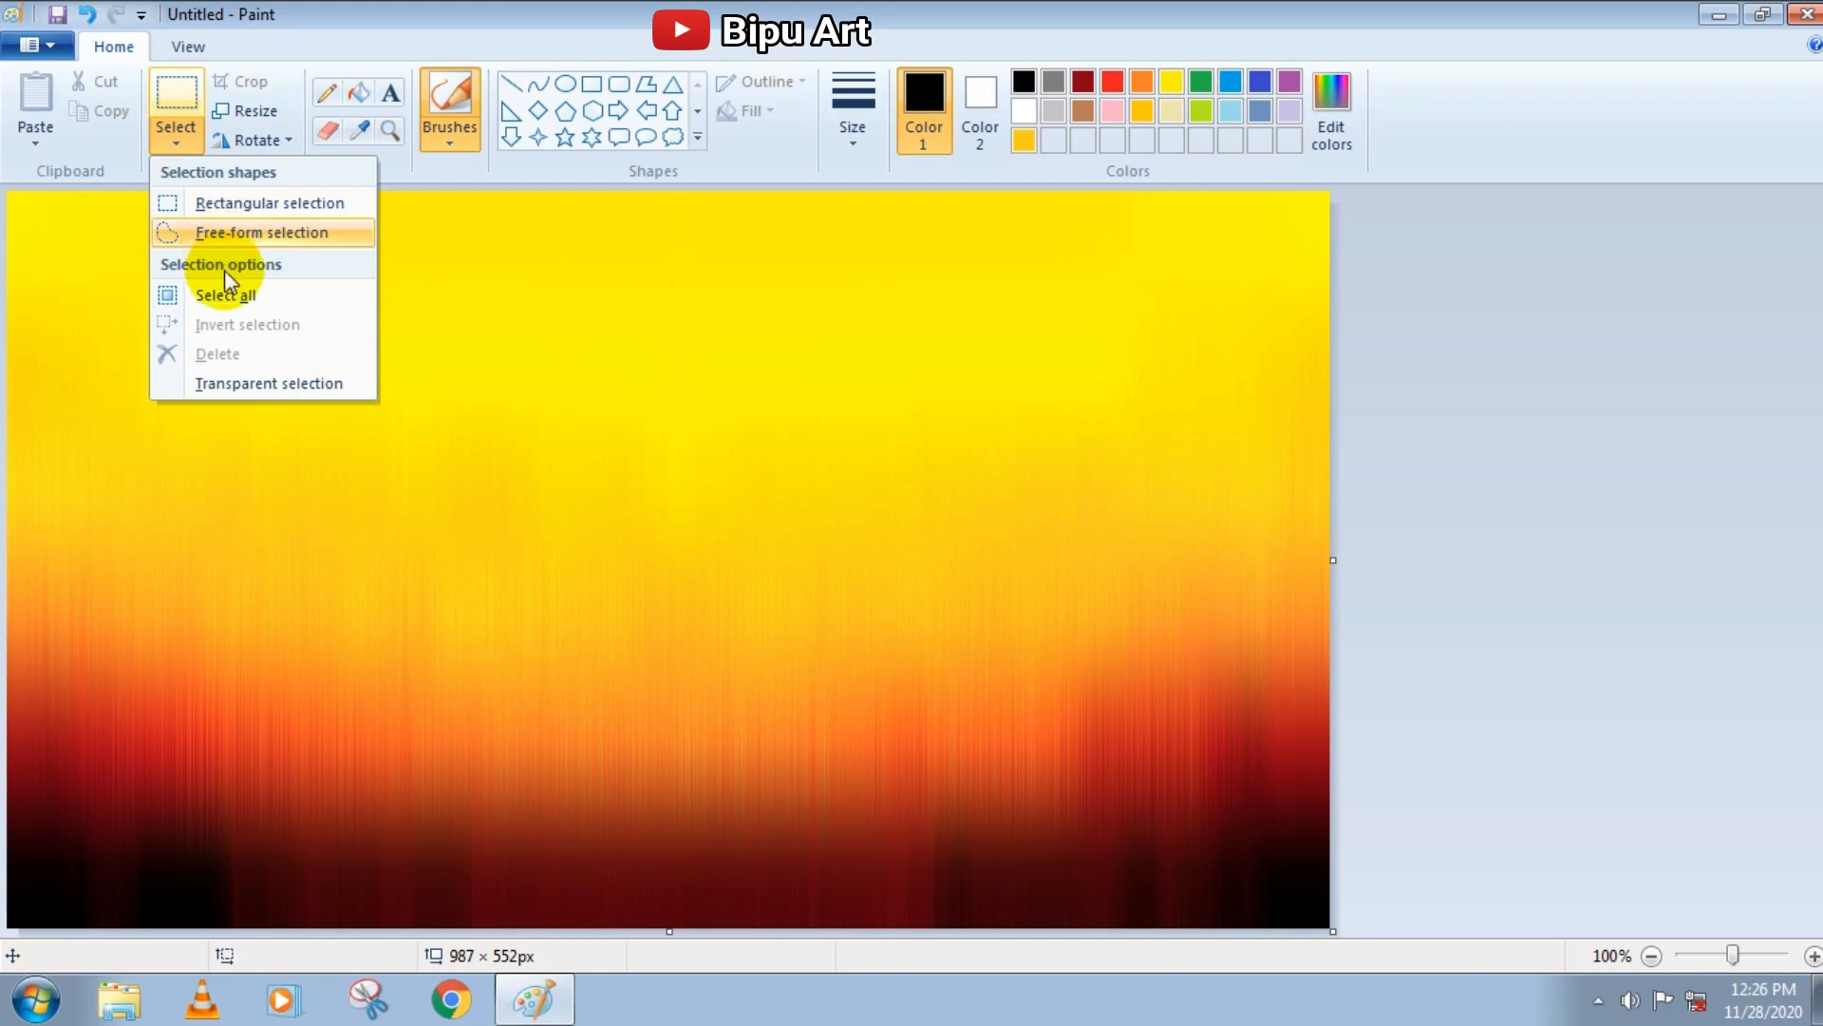
click(226, 295)
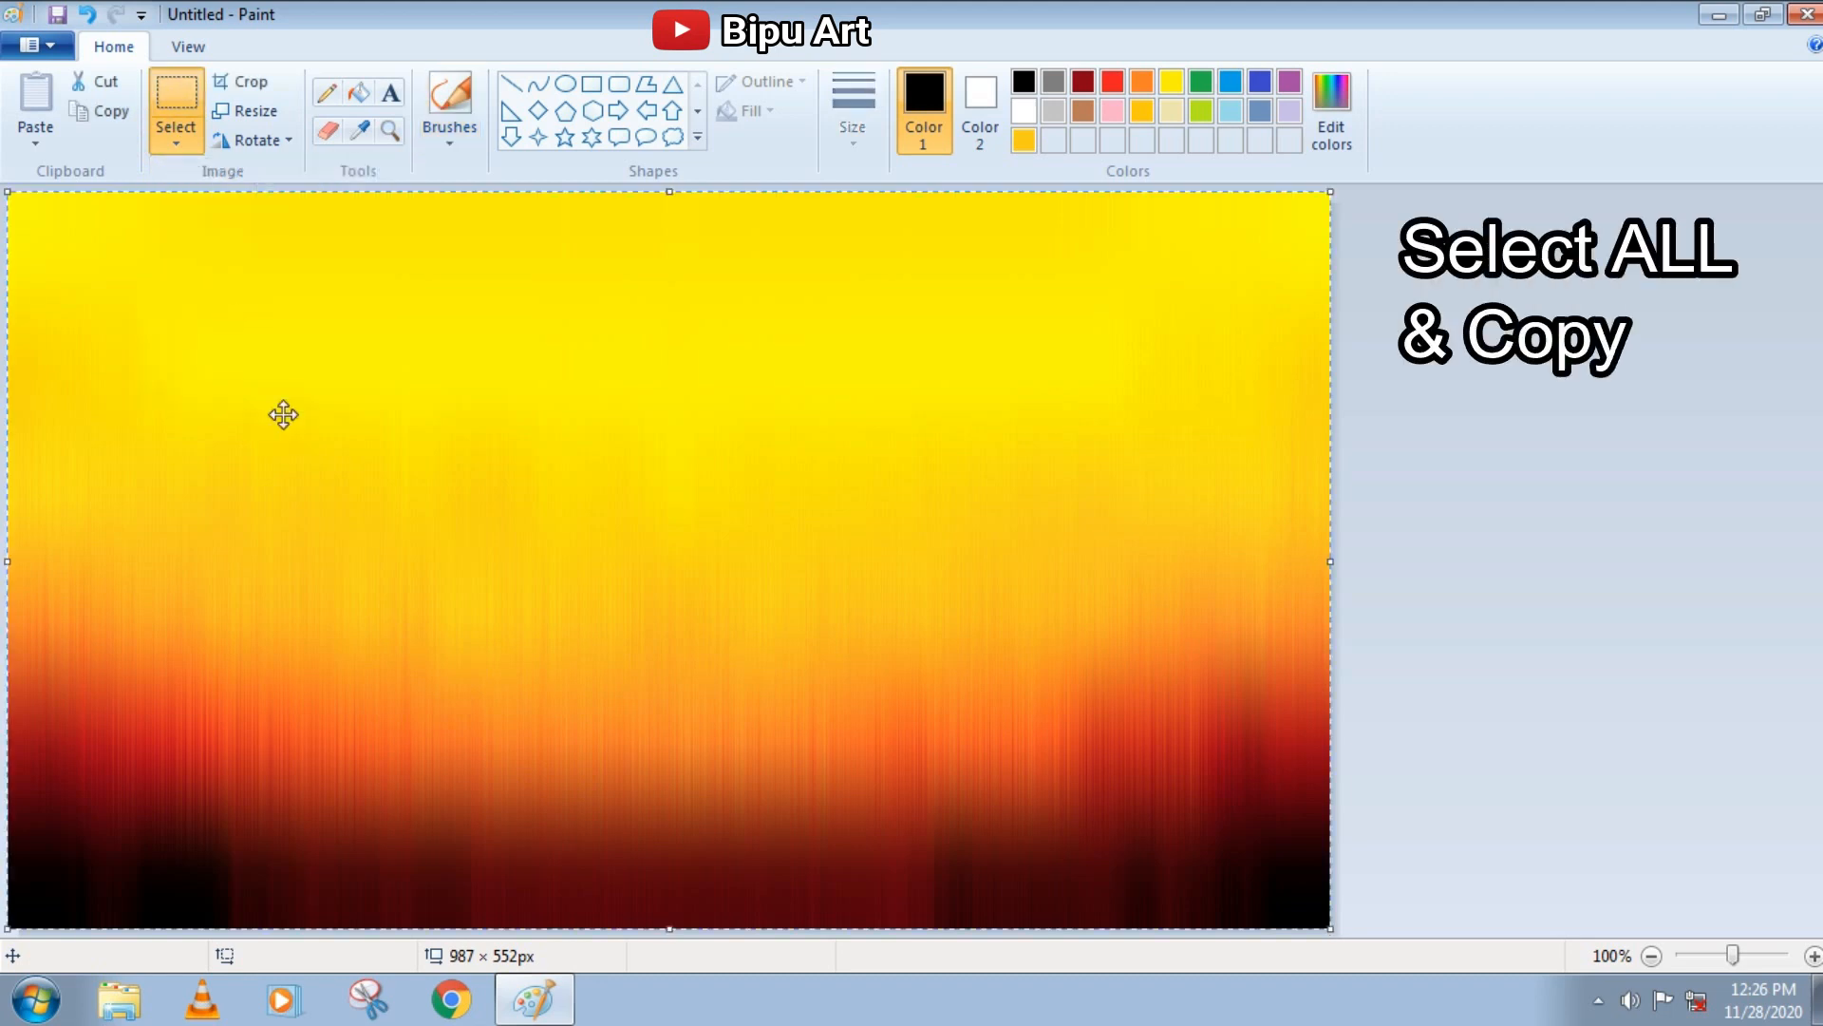
right_click(424, 505)
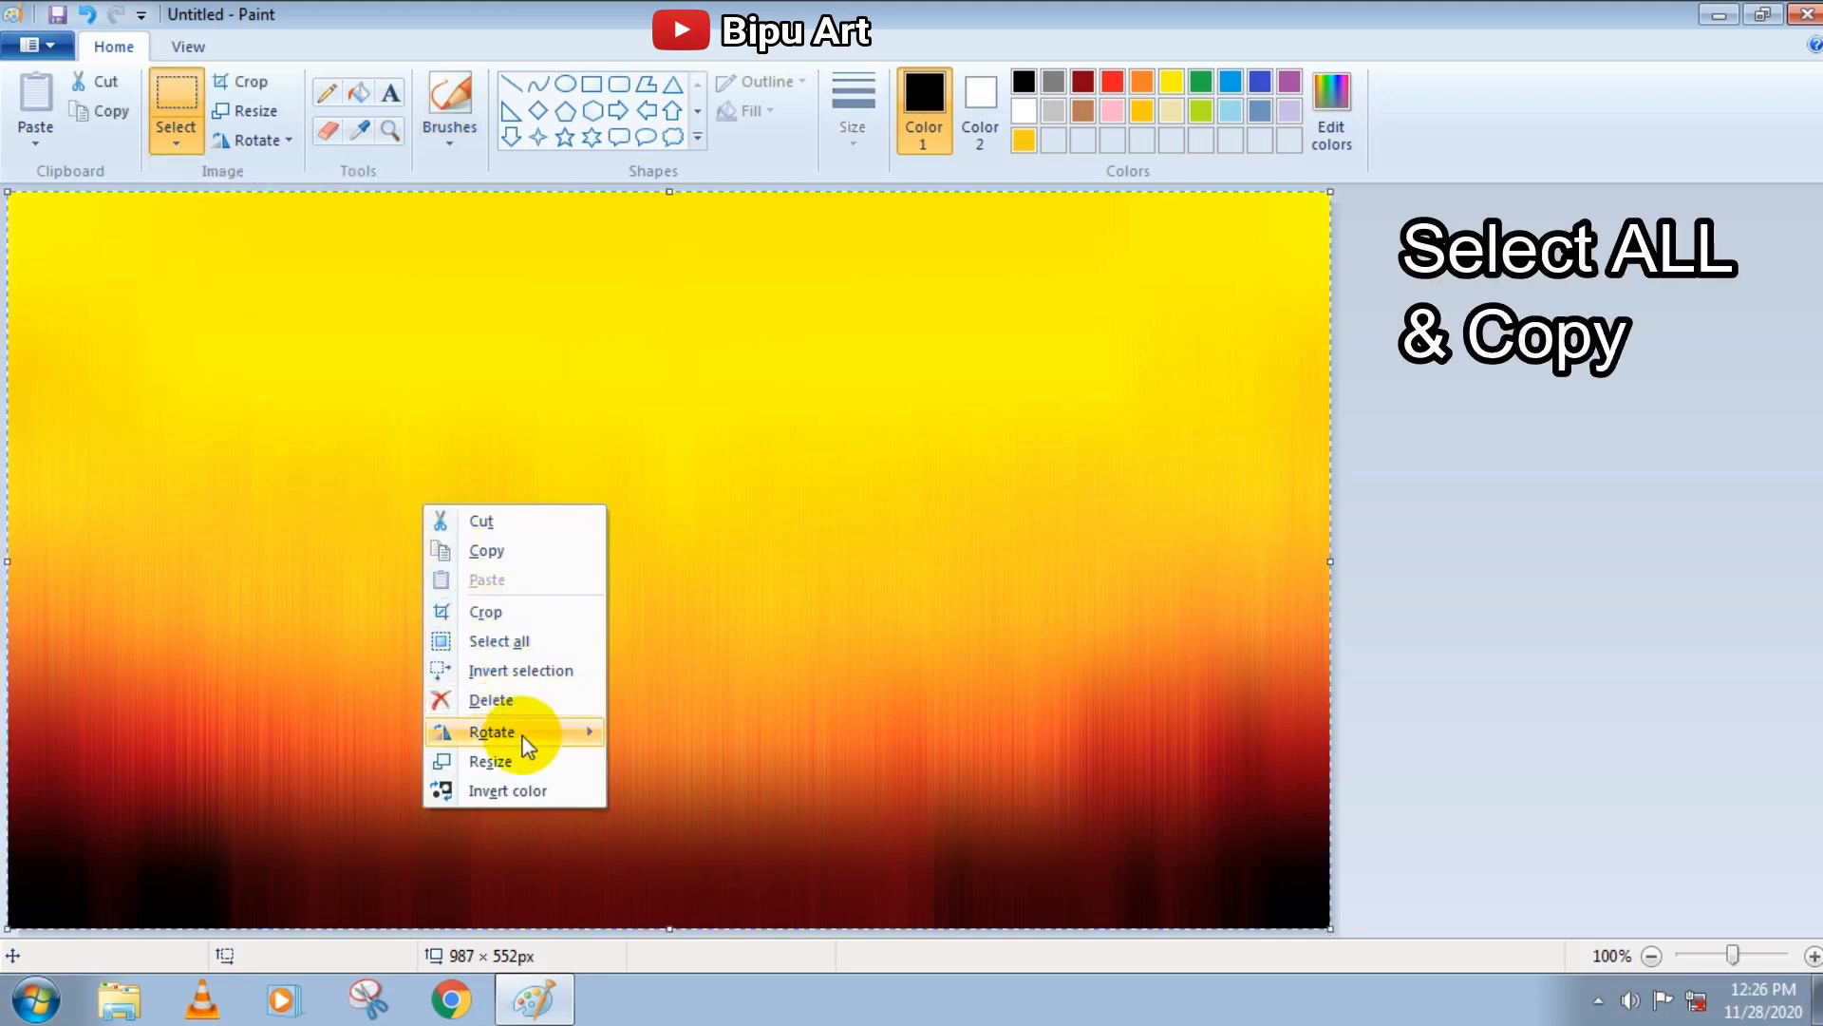
mouse_move(521, 733)
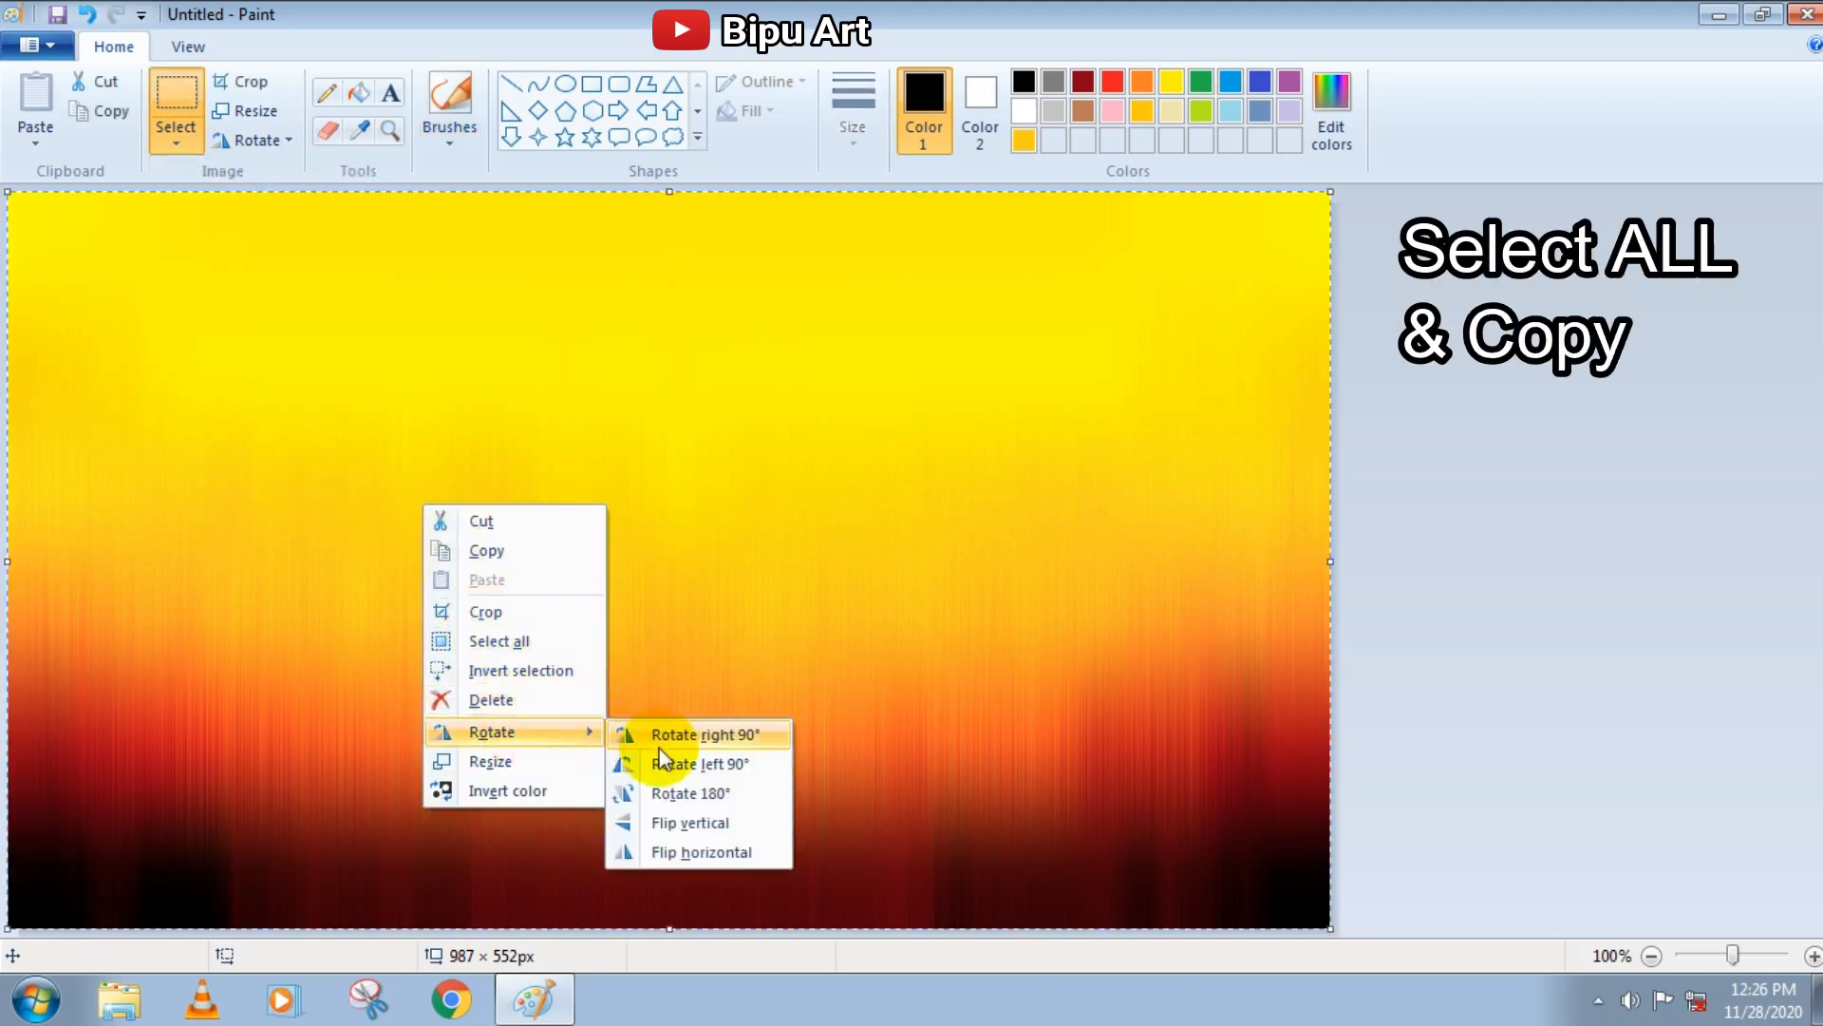
click(522, 550)
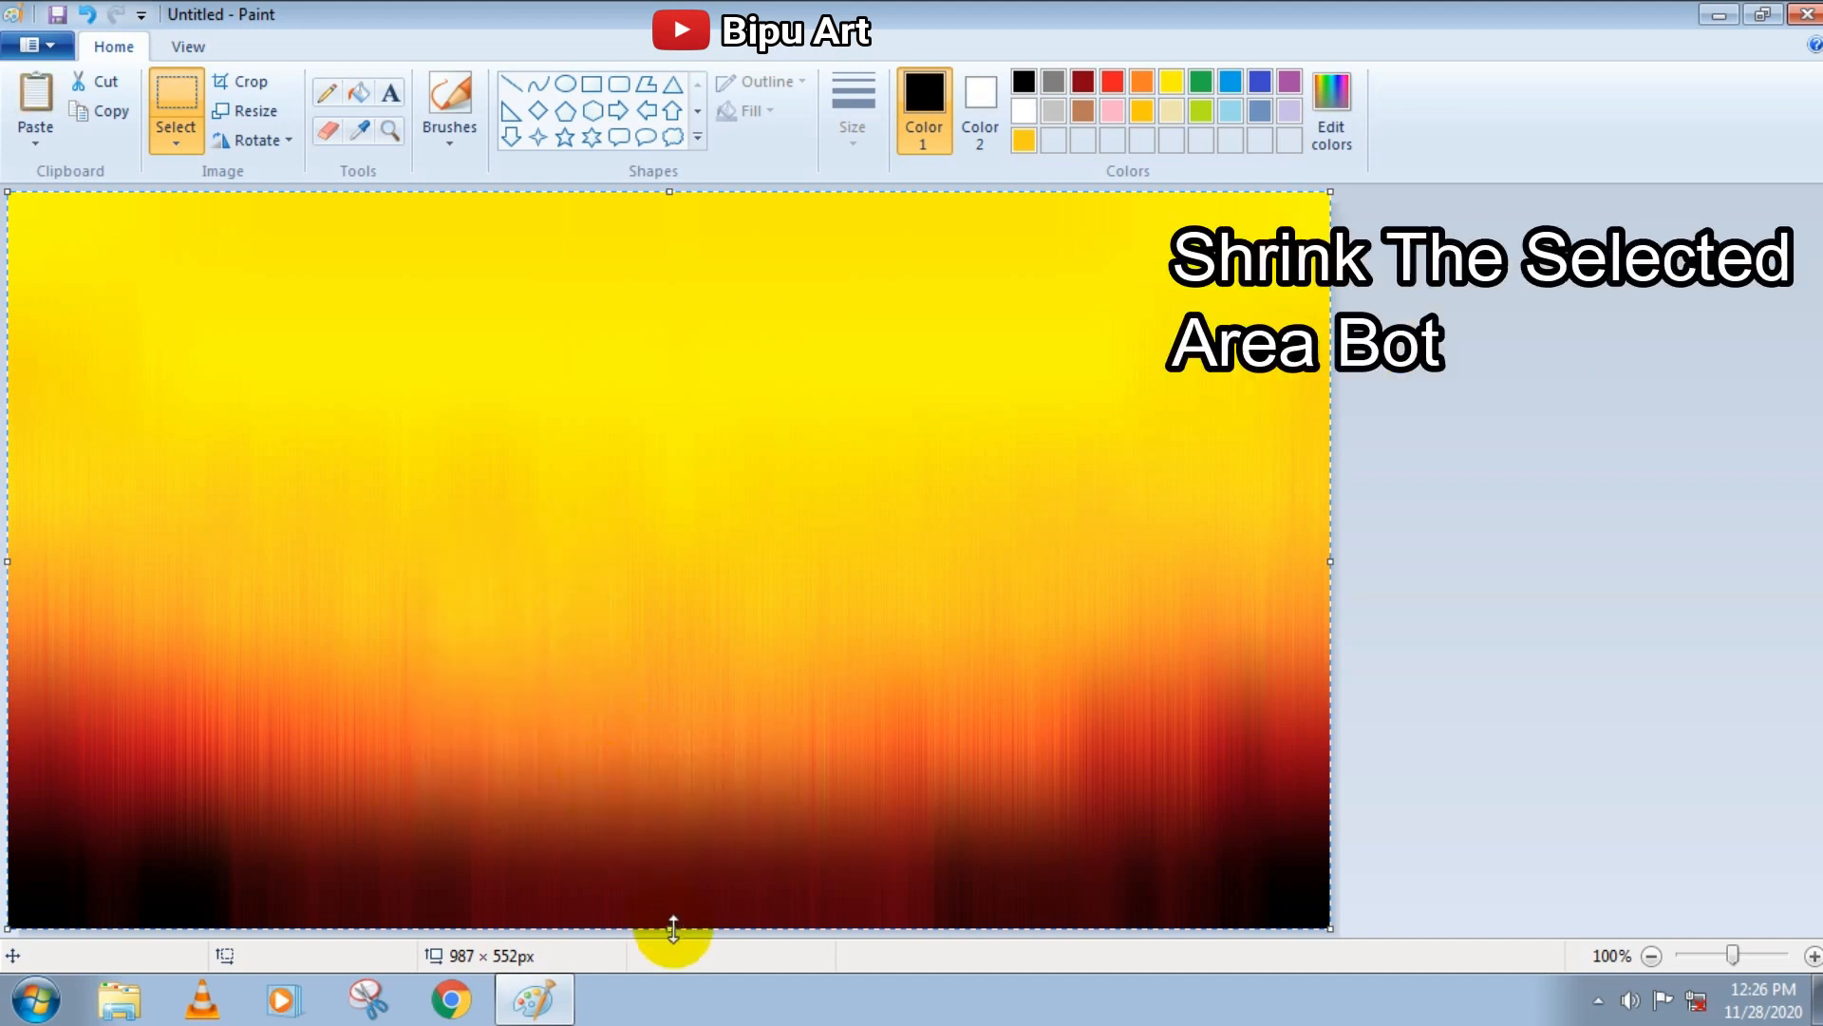
drag(671, 928, 673, 712)
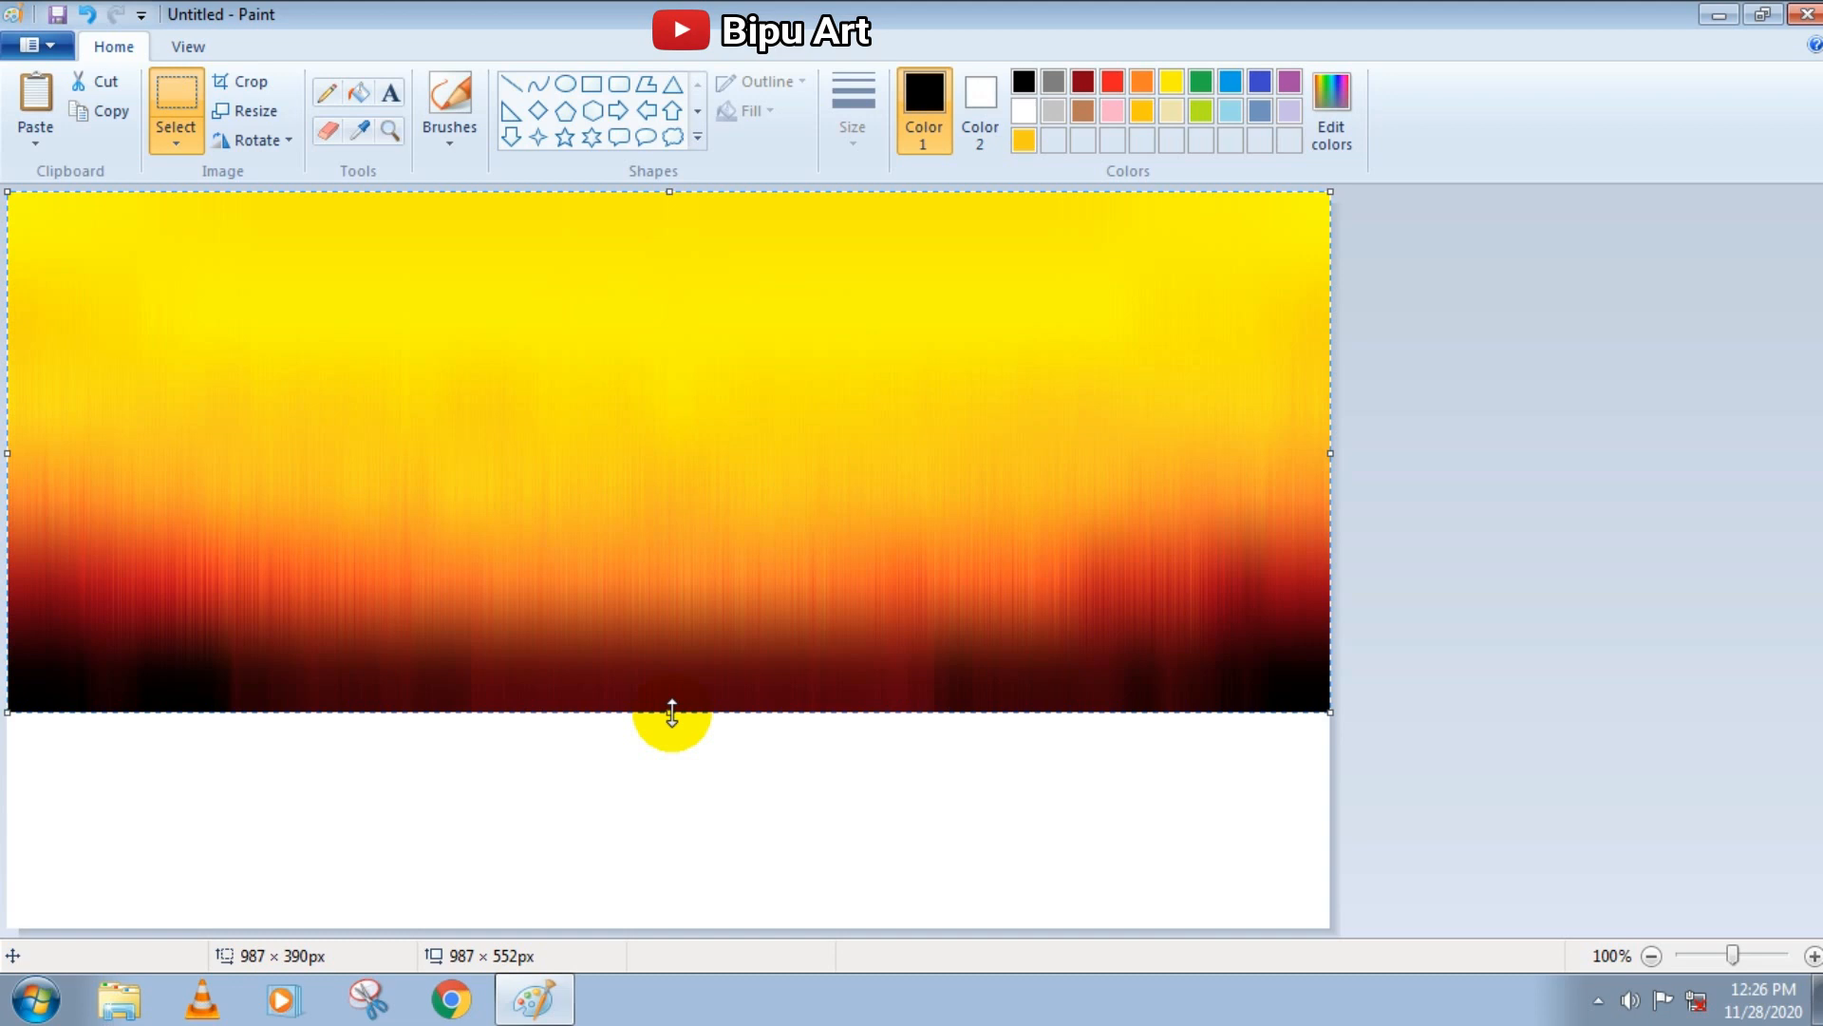
Paste the copied full-size sunset over the canvas and flip it vertically
right_click(641, 505)
click(699, 586)
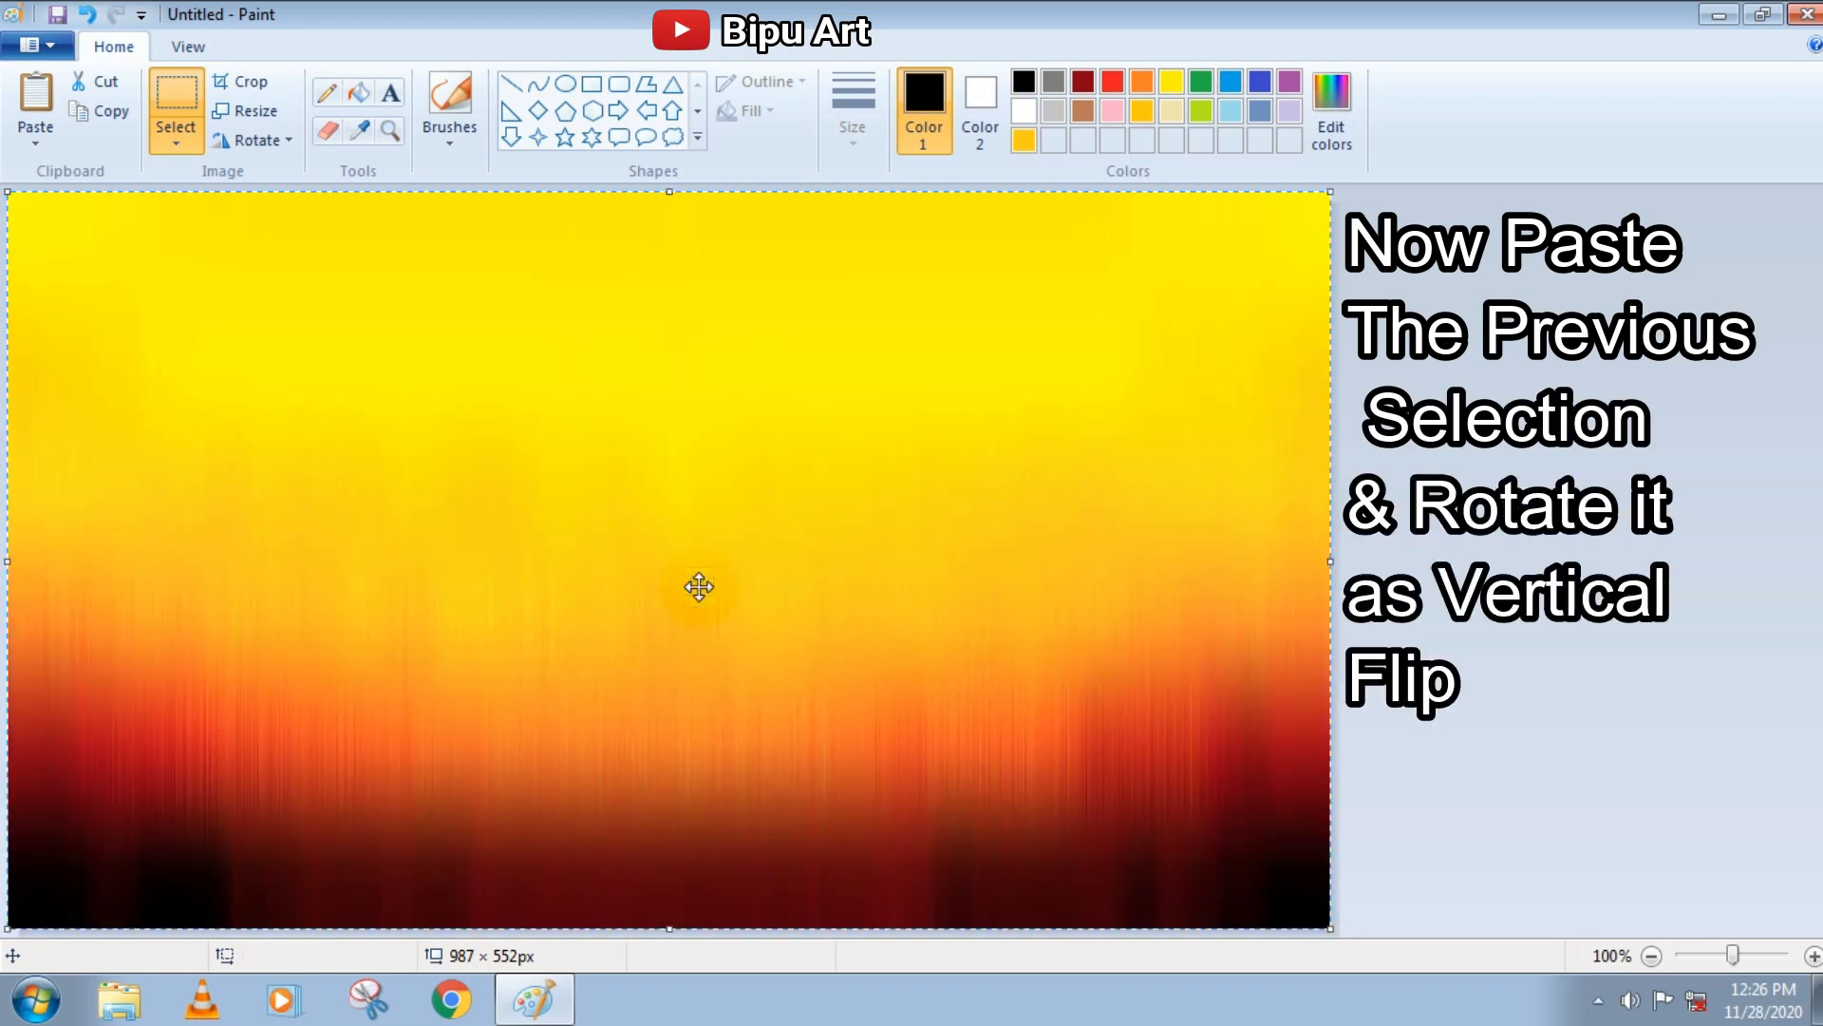
right_click(699, 587)
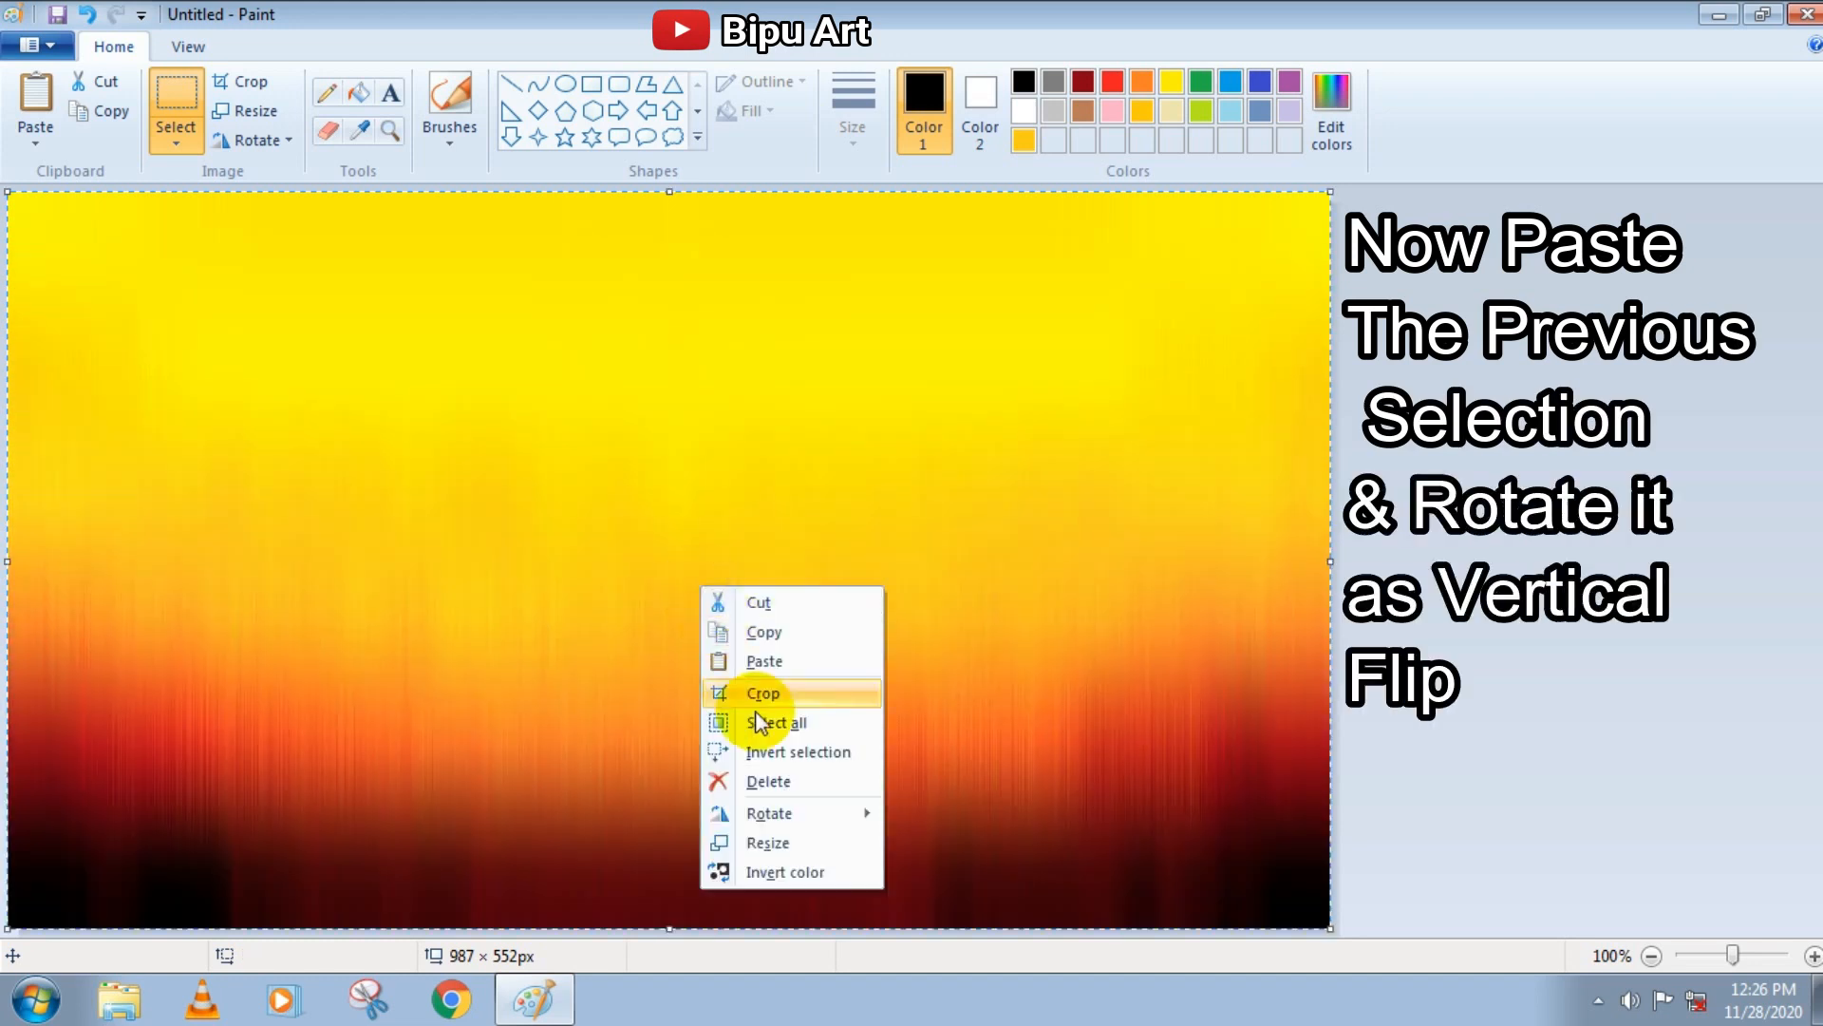
mouse_move(807, 813)
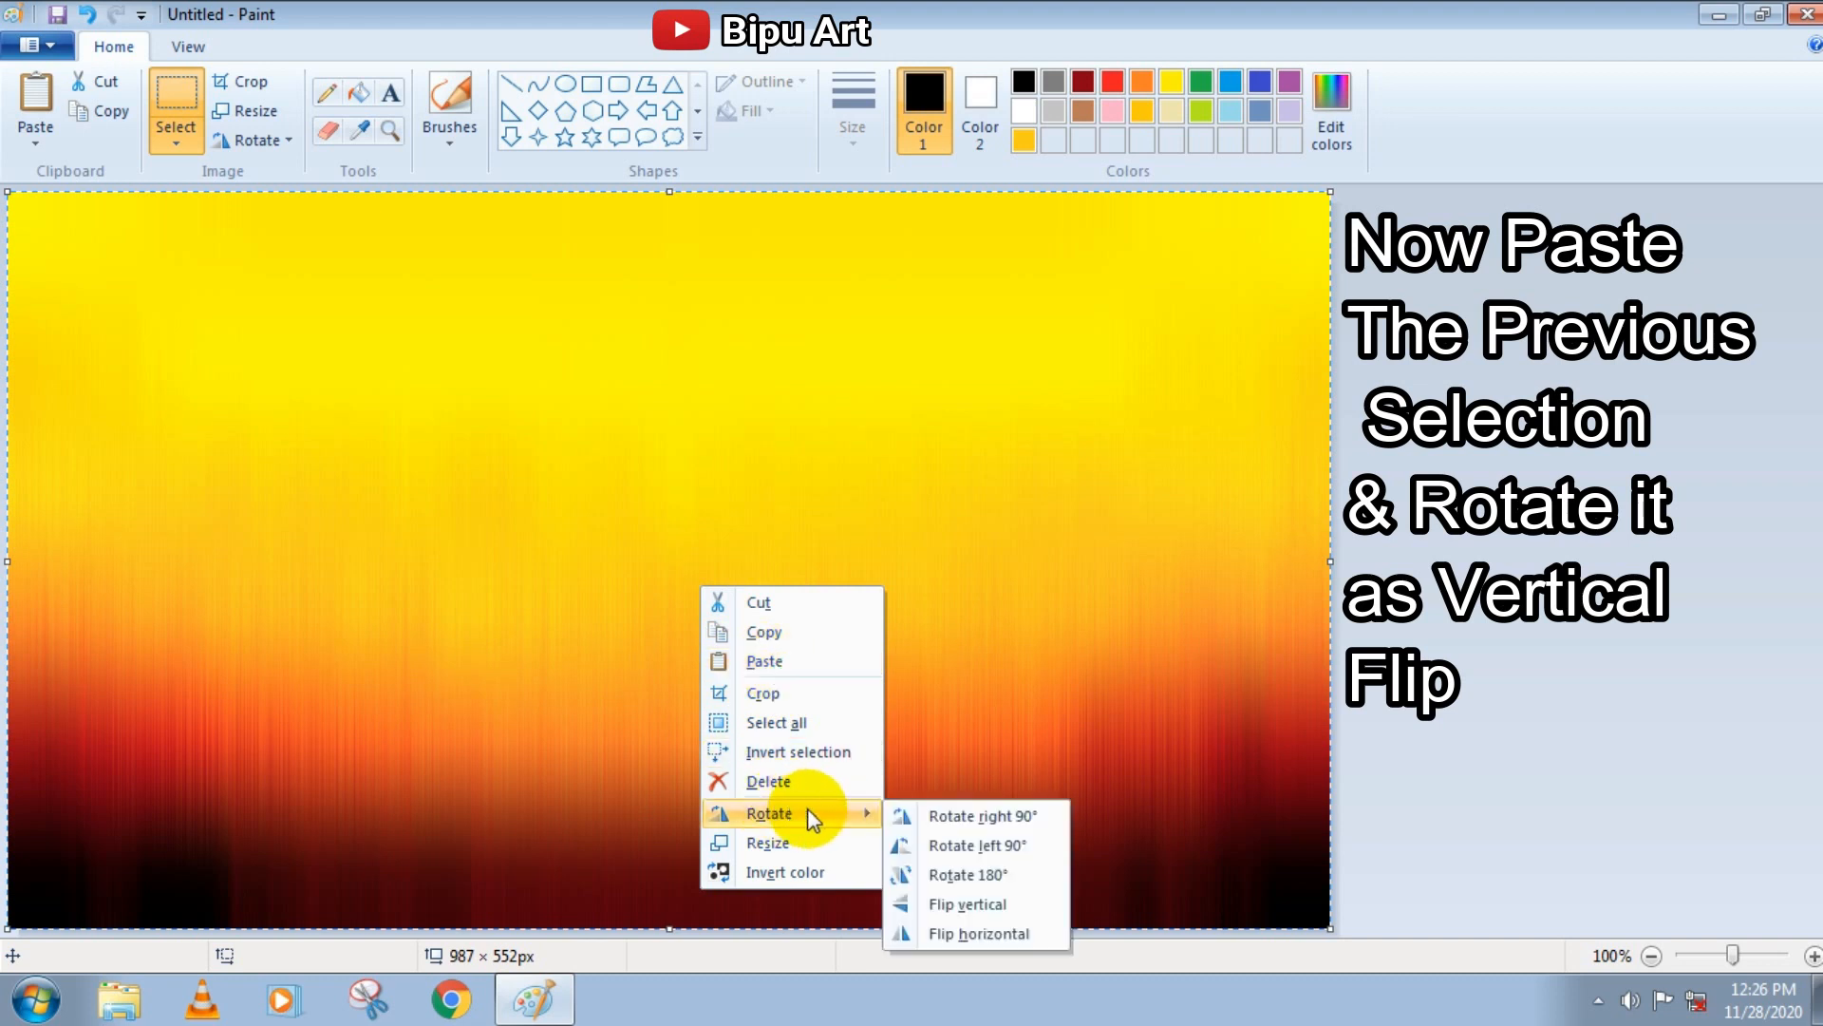
click(950, 902)
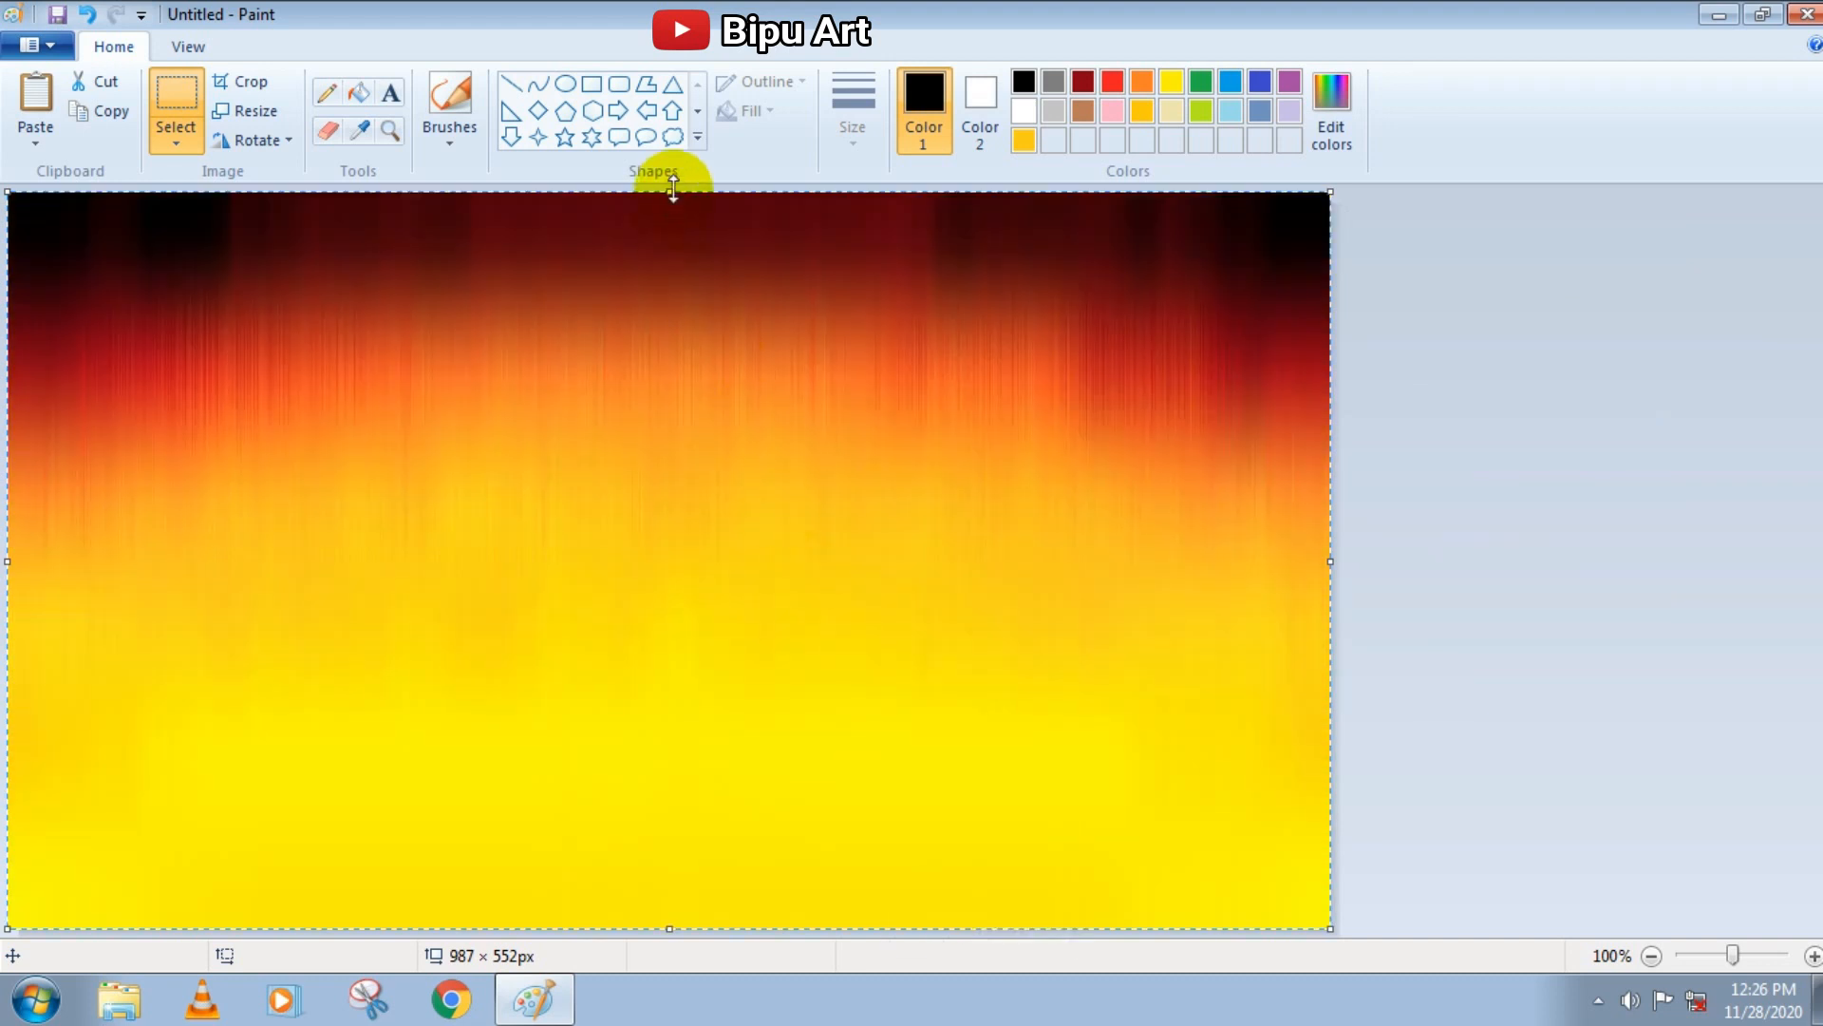
Squash the flipped copy from its upper edge and position it below the sky as a water reflection
drag(673, 190, 687, 655)
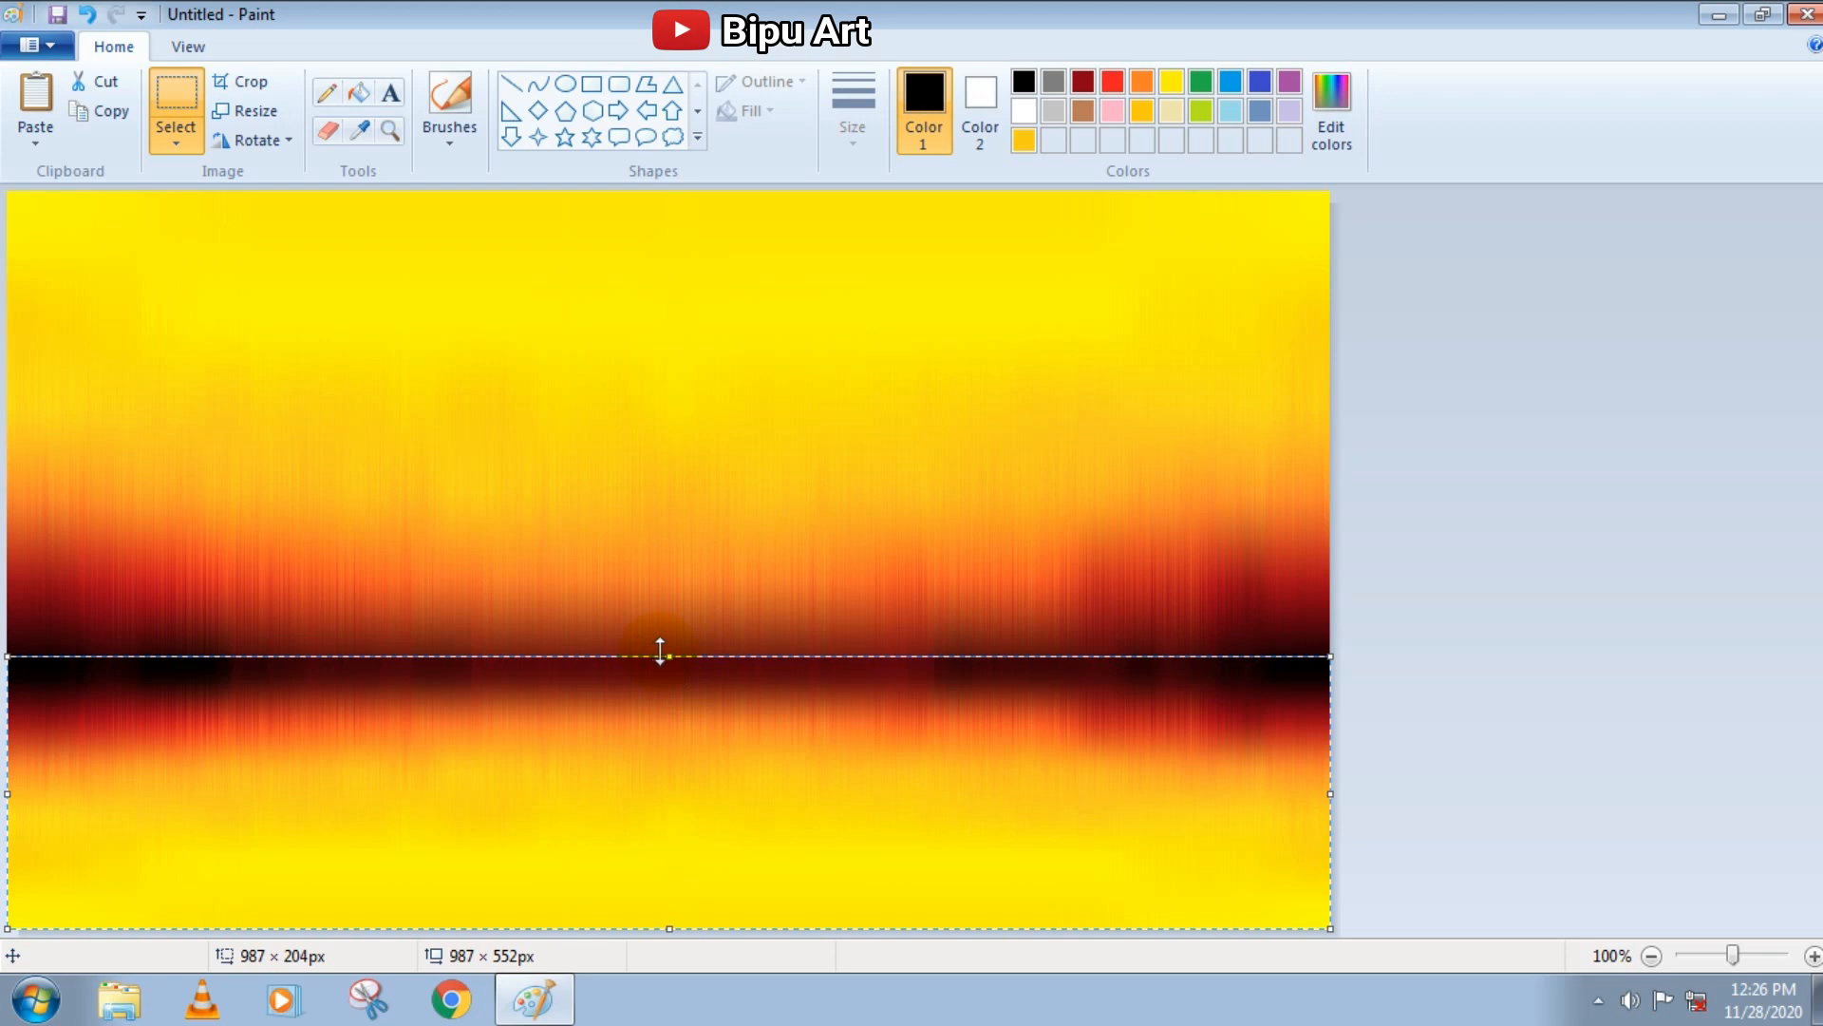
drag(666, 654, 666, 686)
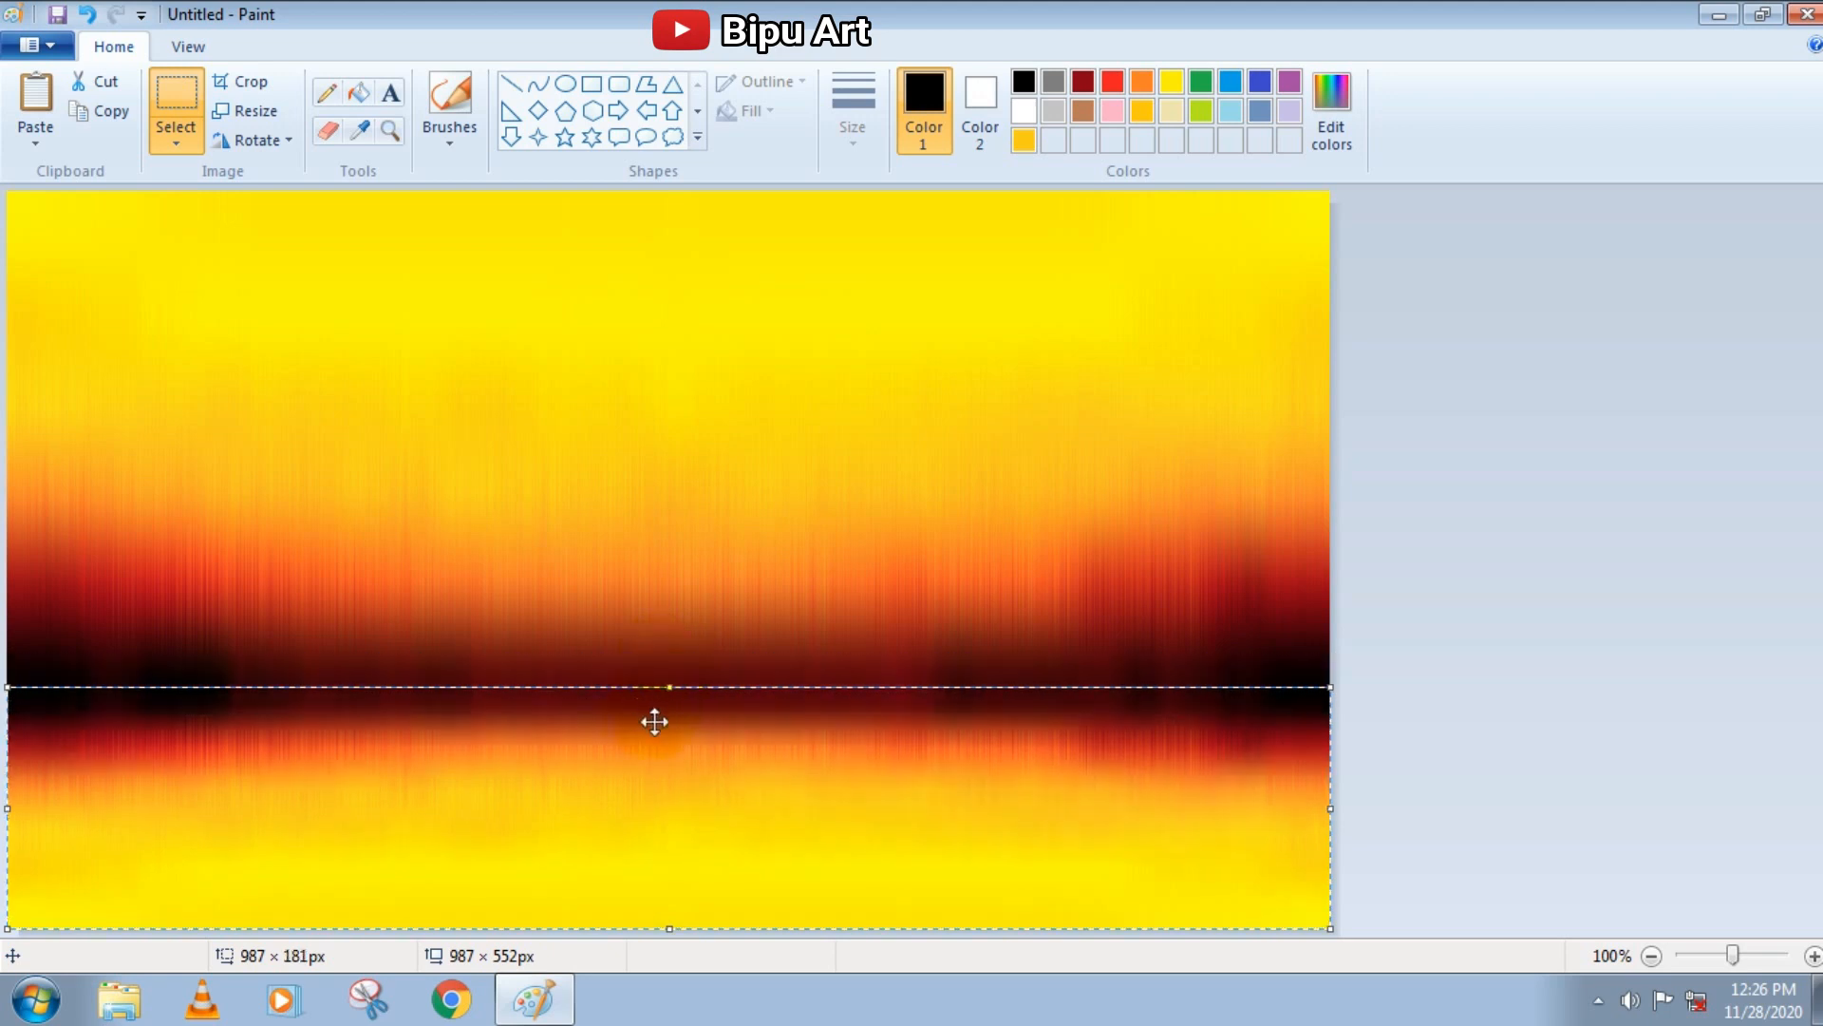
drag(673, 686, 676, 619)
drag(670, 701, 671, 653)
drag(678, 744, 669, 802)
drag(1325, 902, 1333, 905)
click(806, 552)
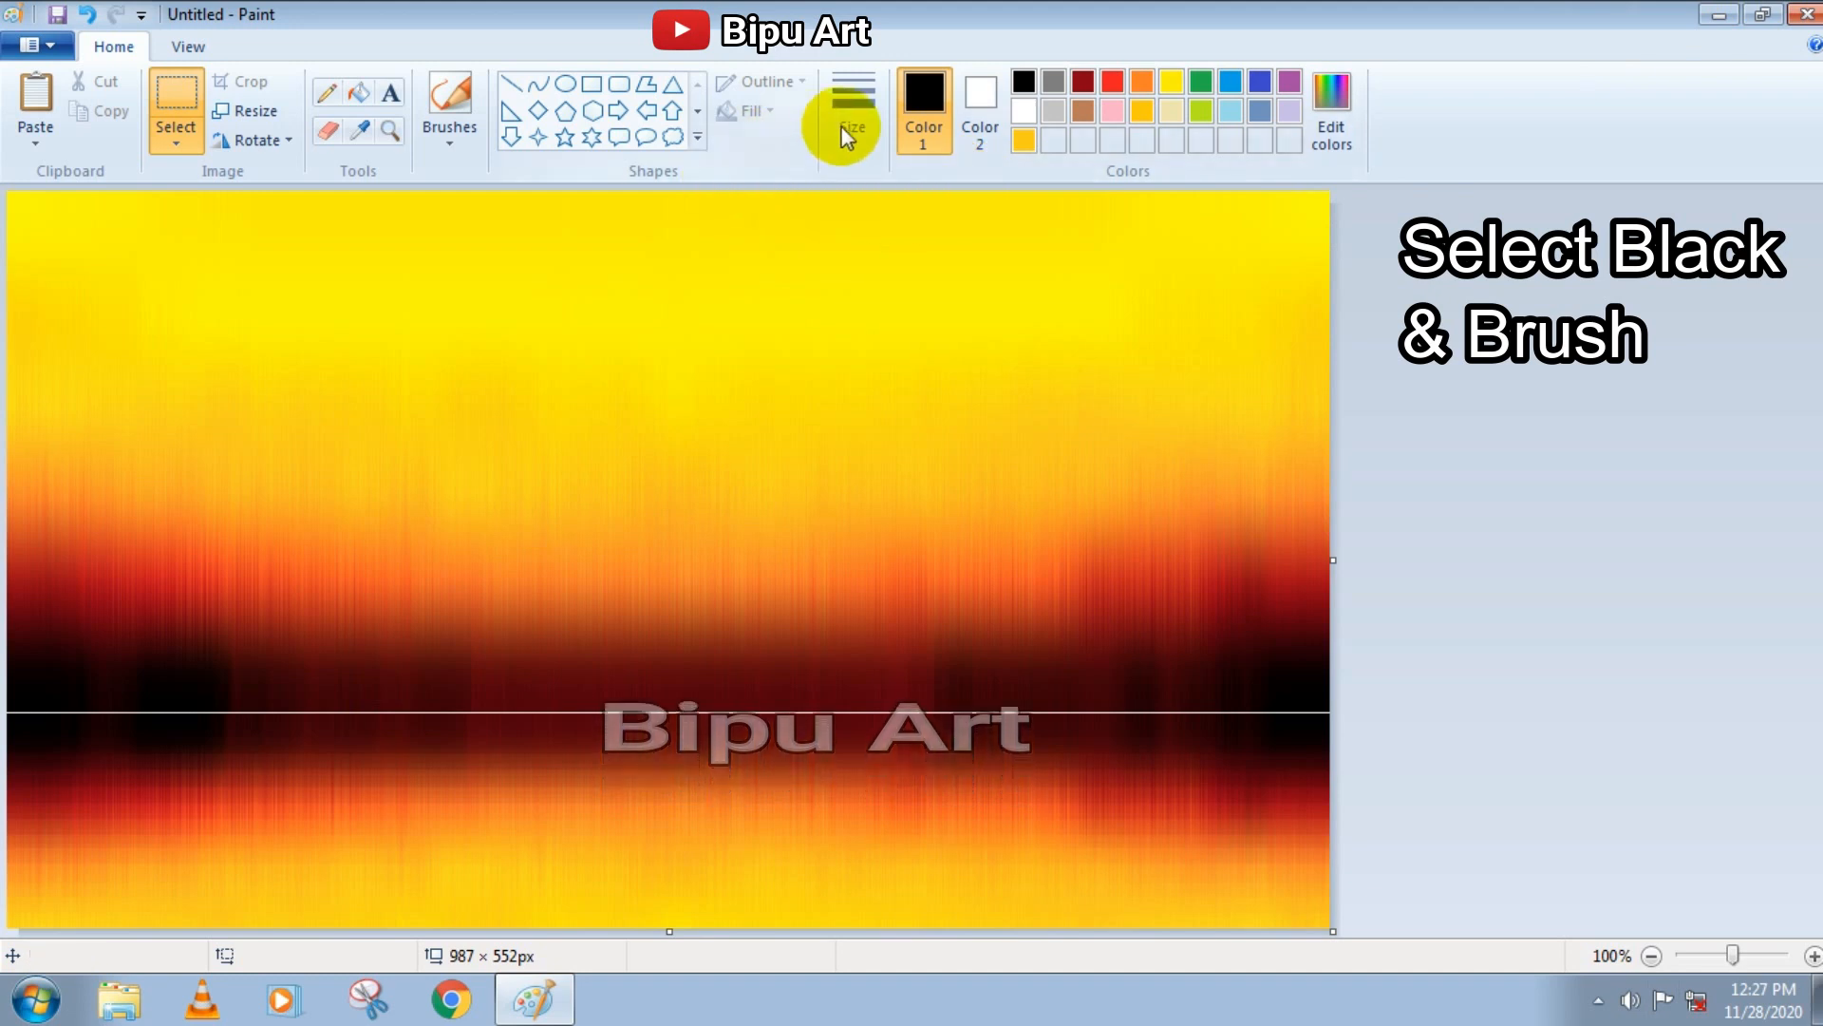
Paint black, bushy hills with the basic Brush above the horizon seam at both canvas edges, tapering inward
click(461, 133)
click(448, 177)
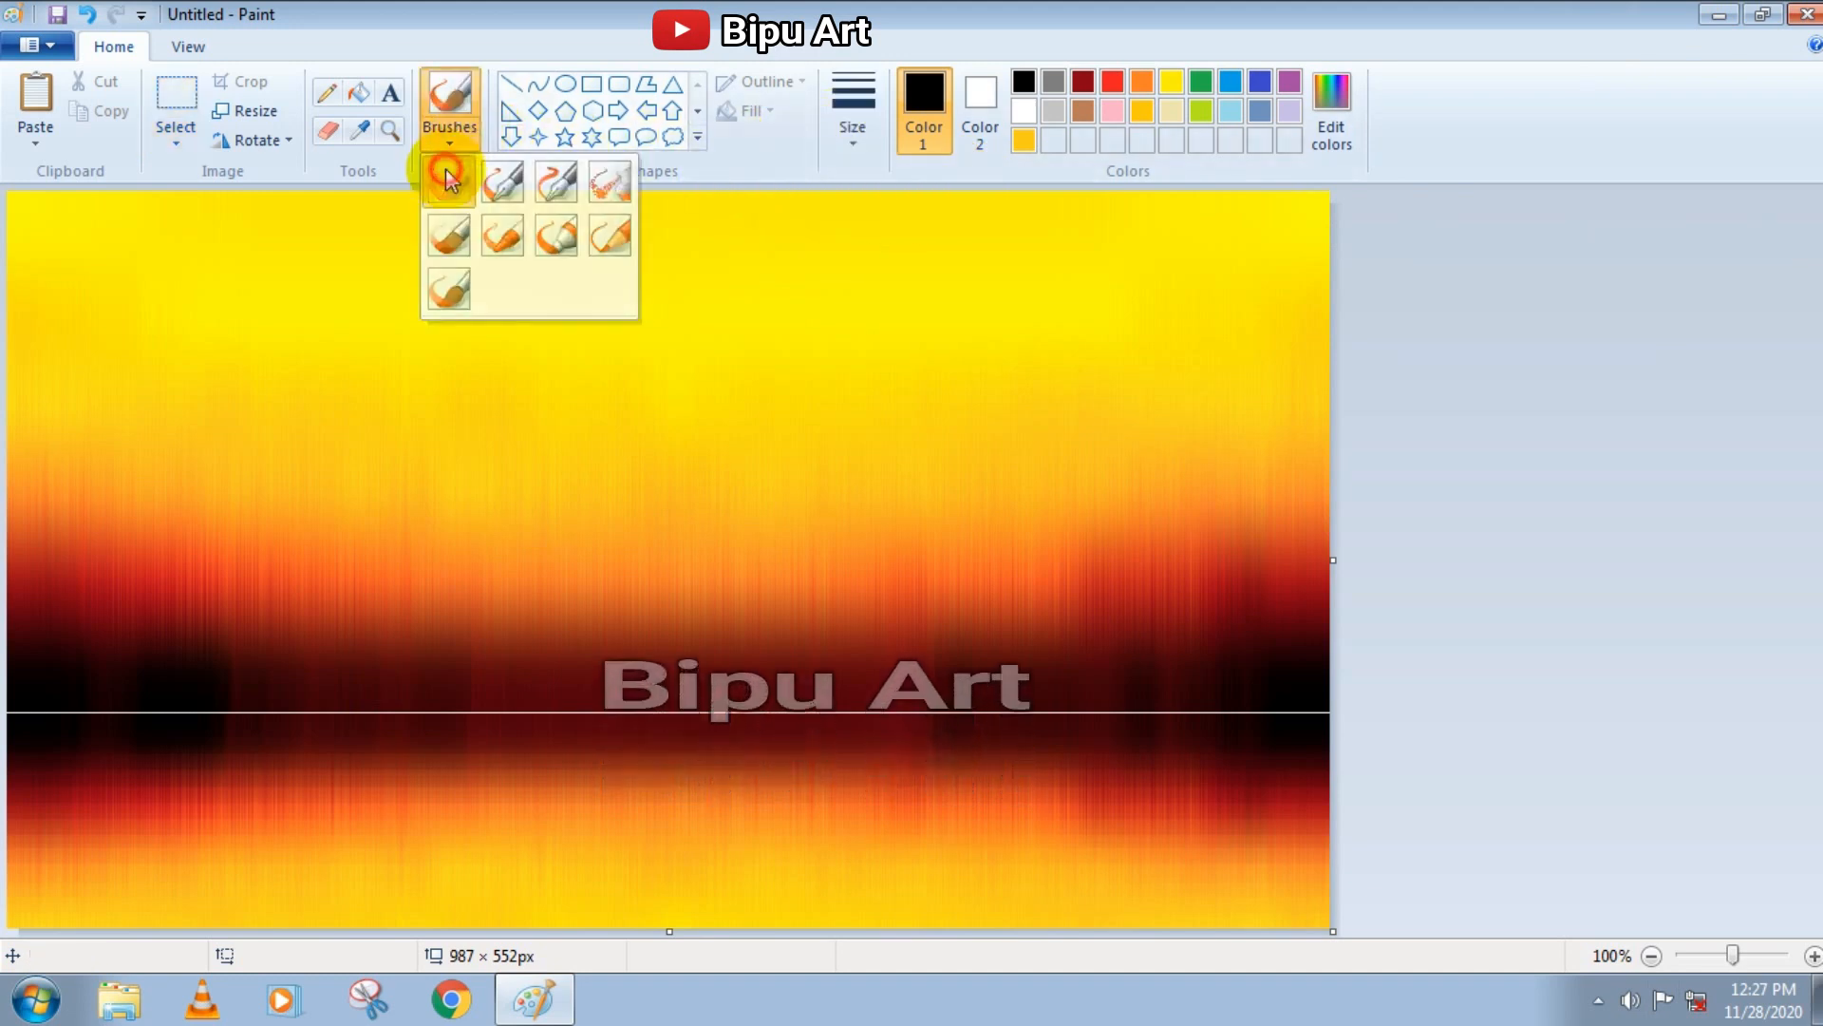
click(853, 114)
click(867, 326)
mouse_move(20, 691)
mouse_down()
mouse_move(6, 655)
mouse_move(30, 634)
mouse_move(111, 650)
mouse_move(99, 663)
mouse_move(194, 665)
mouse_move(267, 703)
mouse_move(11, 710)
mouse_move(337, 711)
mouse_move(296, 701)
mouse_up()
mouse_move(1203, 694)
mouse_down()
mouse_move(1006, 705)
mouse_move(1170, 679)
mouse_move(1317, 601)
mouse_move(1259, 634)
mouse_move(1305, 621)
mouse_move(1276, 654)
mouse_move(1150, 691)
mouse_up()
mouse_move(17, 615)
mouse_down()
mouse_move(49, 618)
mouse_move(84, 660)
mouse_up()
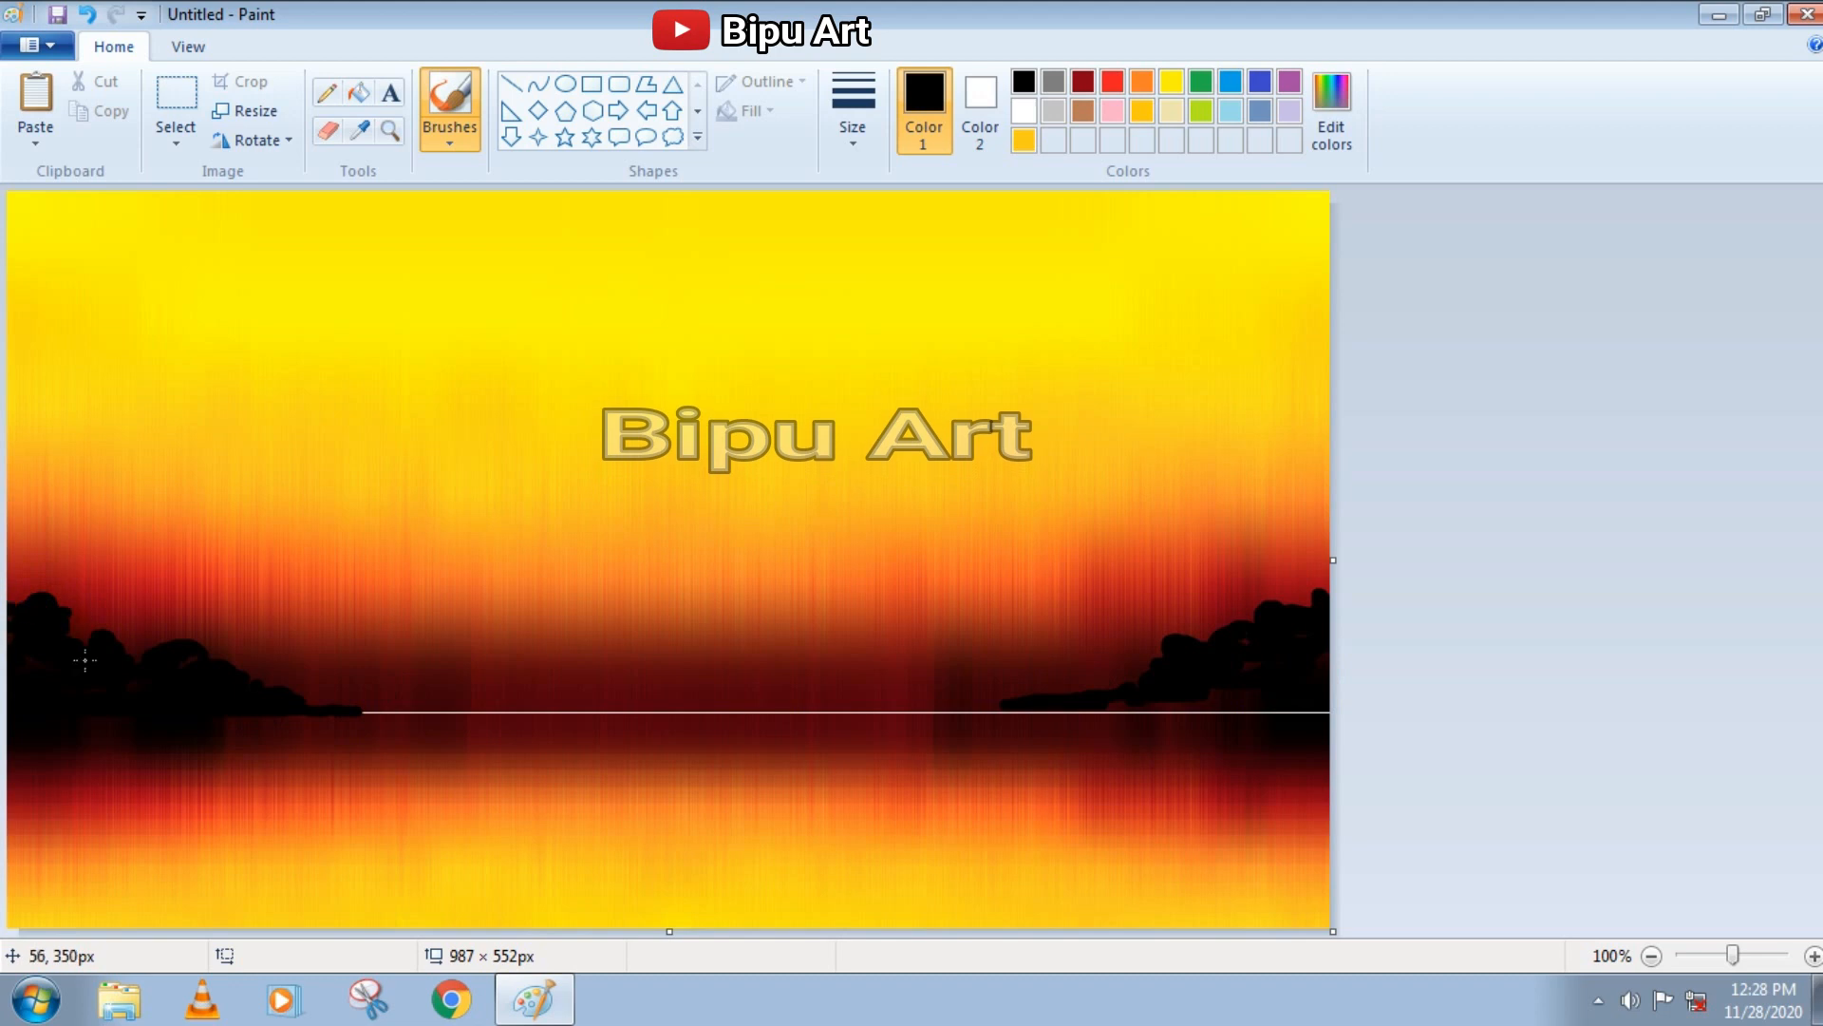
Cover the white horizon seam with a straight black line from the left hill's tip to the right canvas edge
click(368, 709)
click(513, 87)
drag(366, 712, 1332, 714)
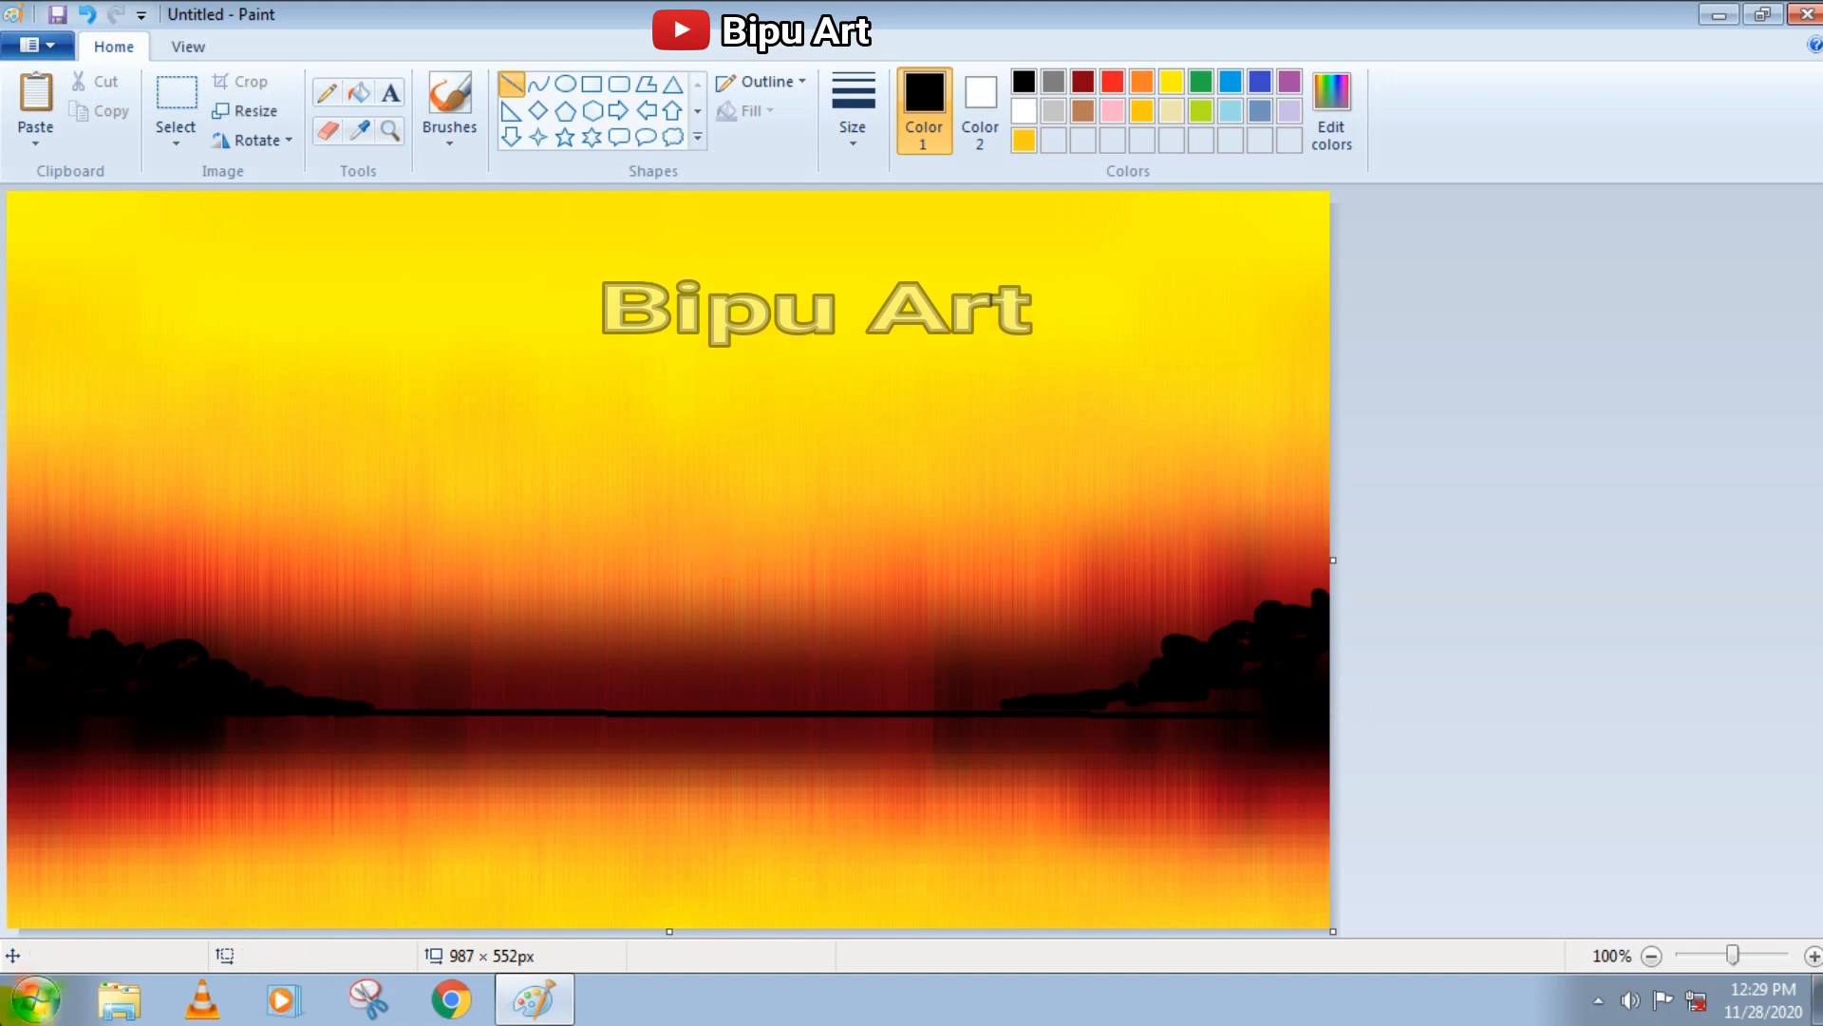
Brush uneven black land along the horizon between the hills, and add thin upright treetops to the left hill
click(450, 106)
click(853, 109)
click(870, 255)
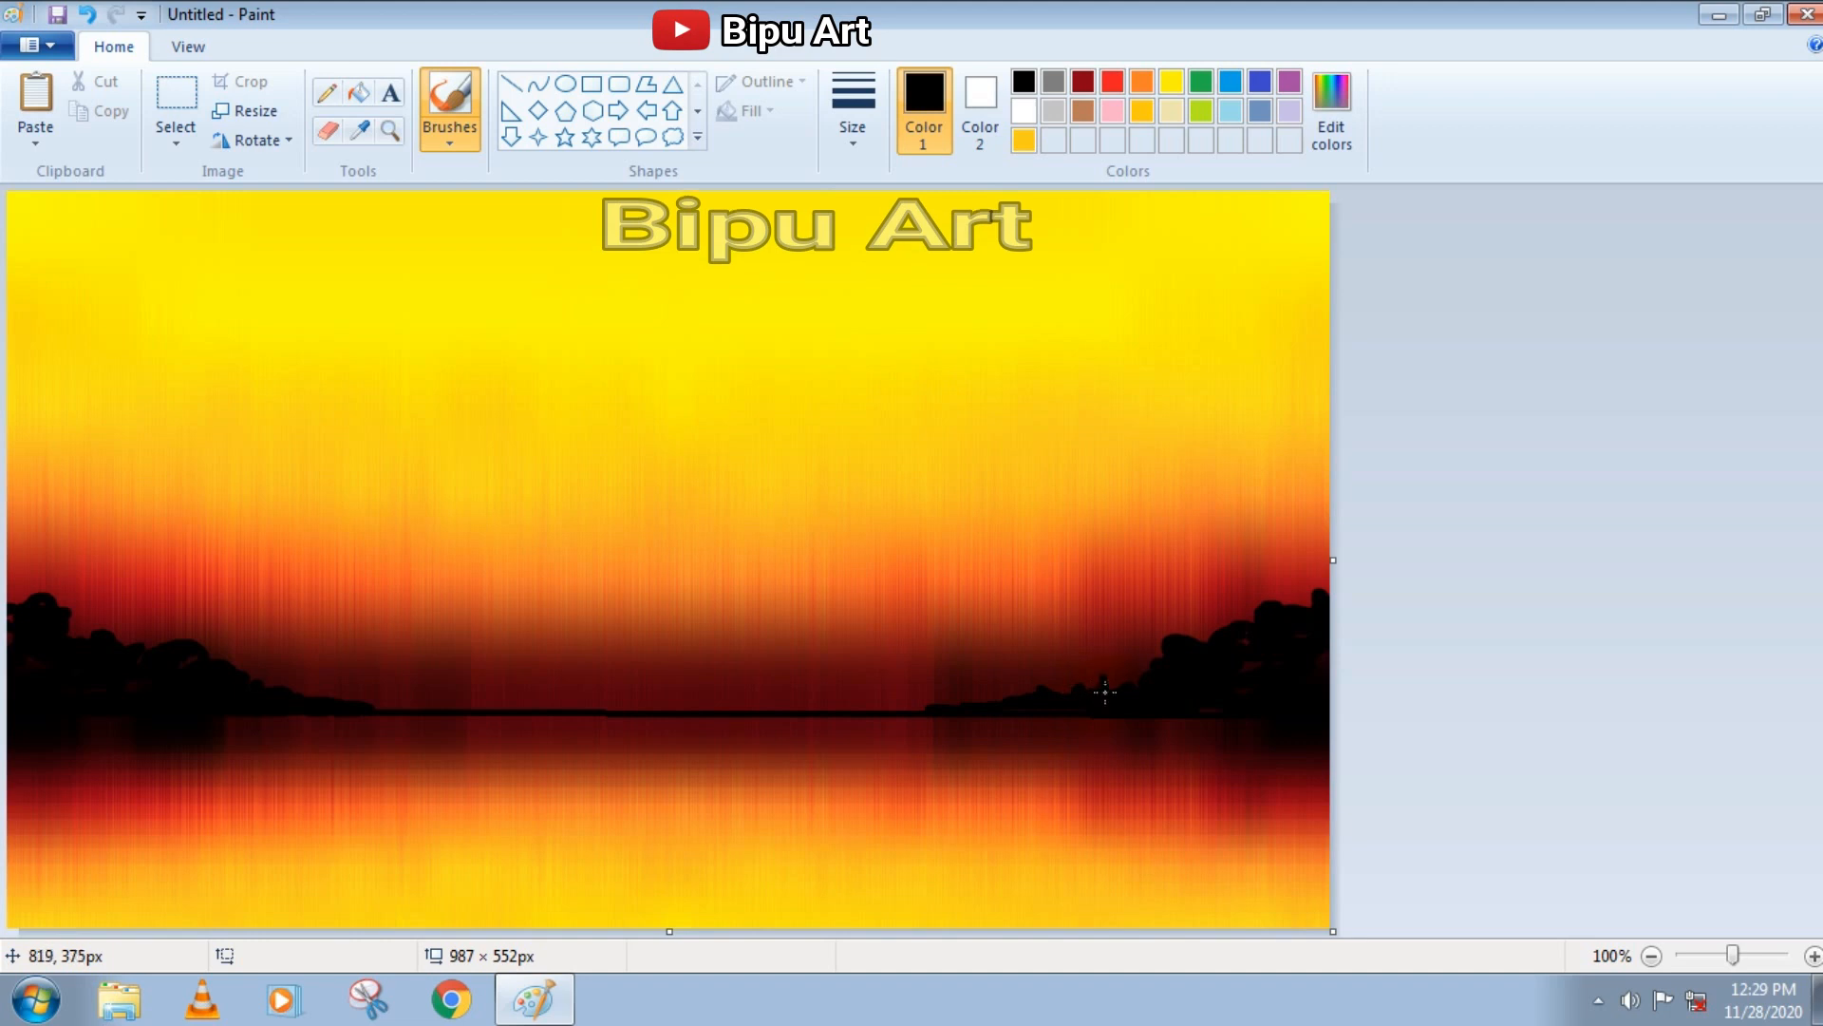
mouse_move(377, 709)
mouse_down()
mouse_move(250, 720)
mouse_move(279, 722)
mouse_up()
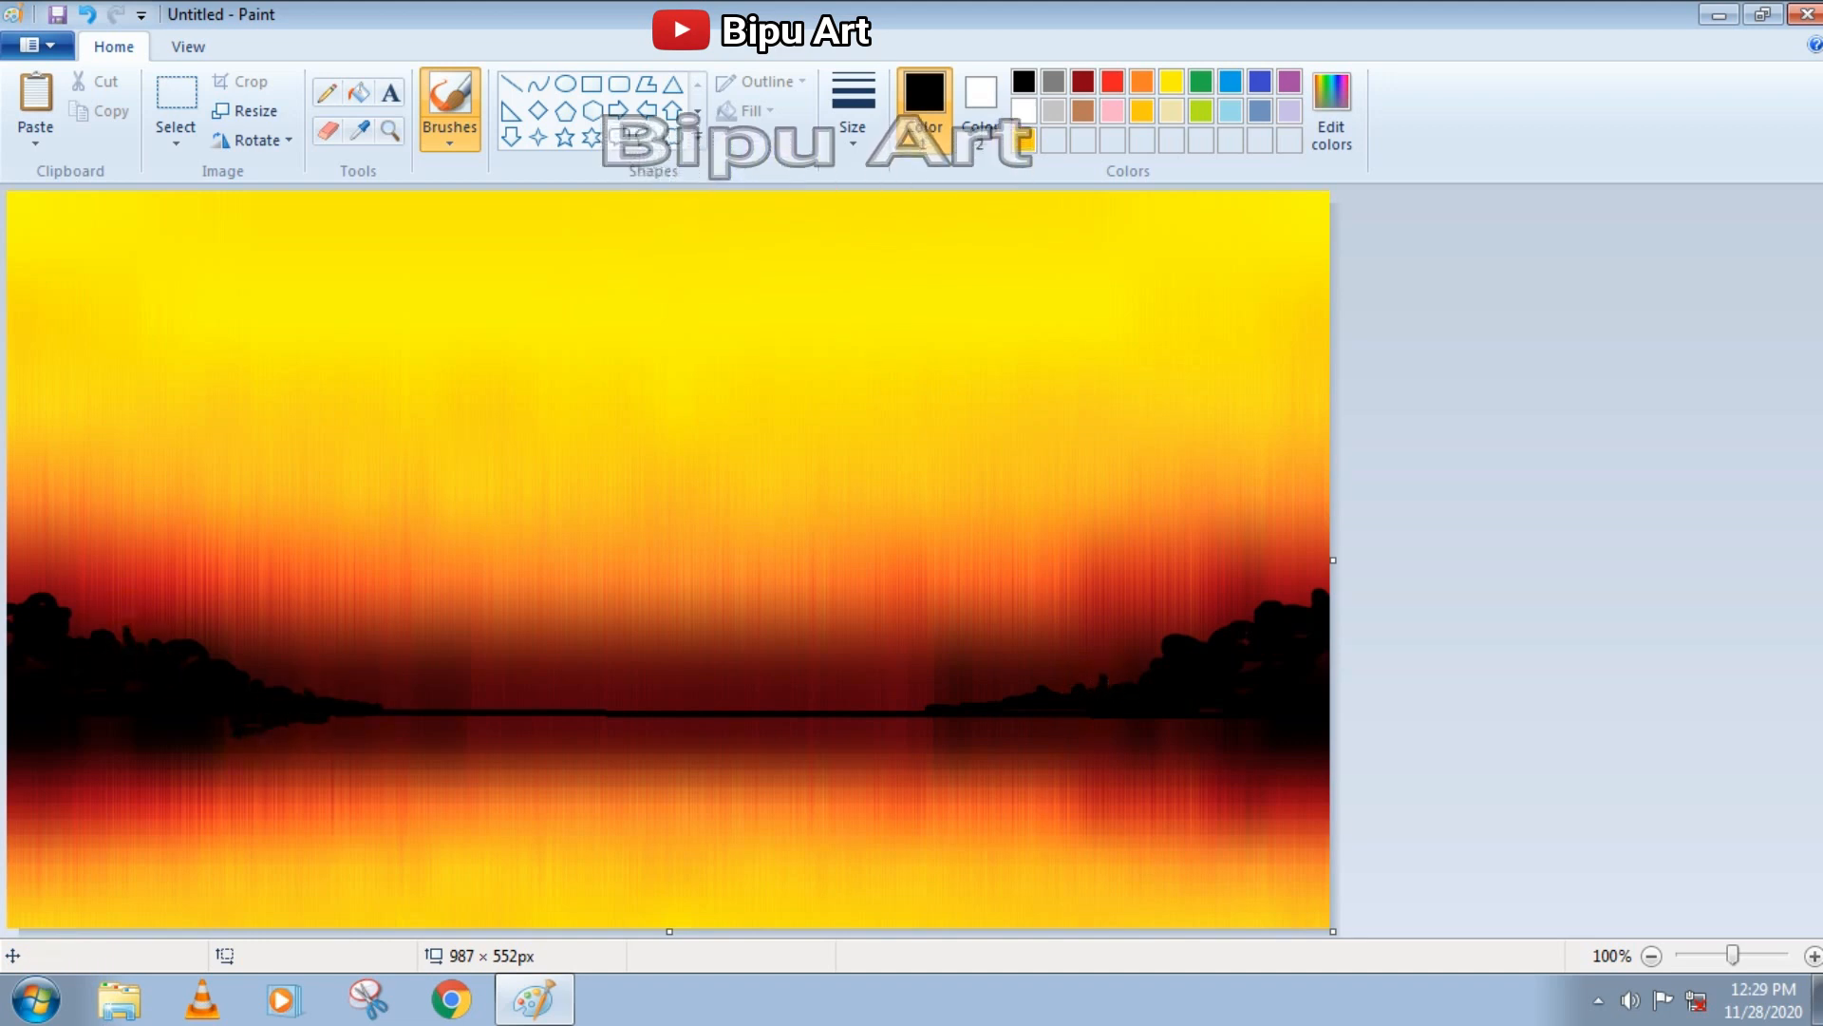
drag(382, 706, 882, 714)
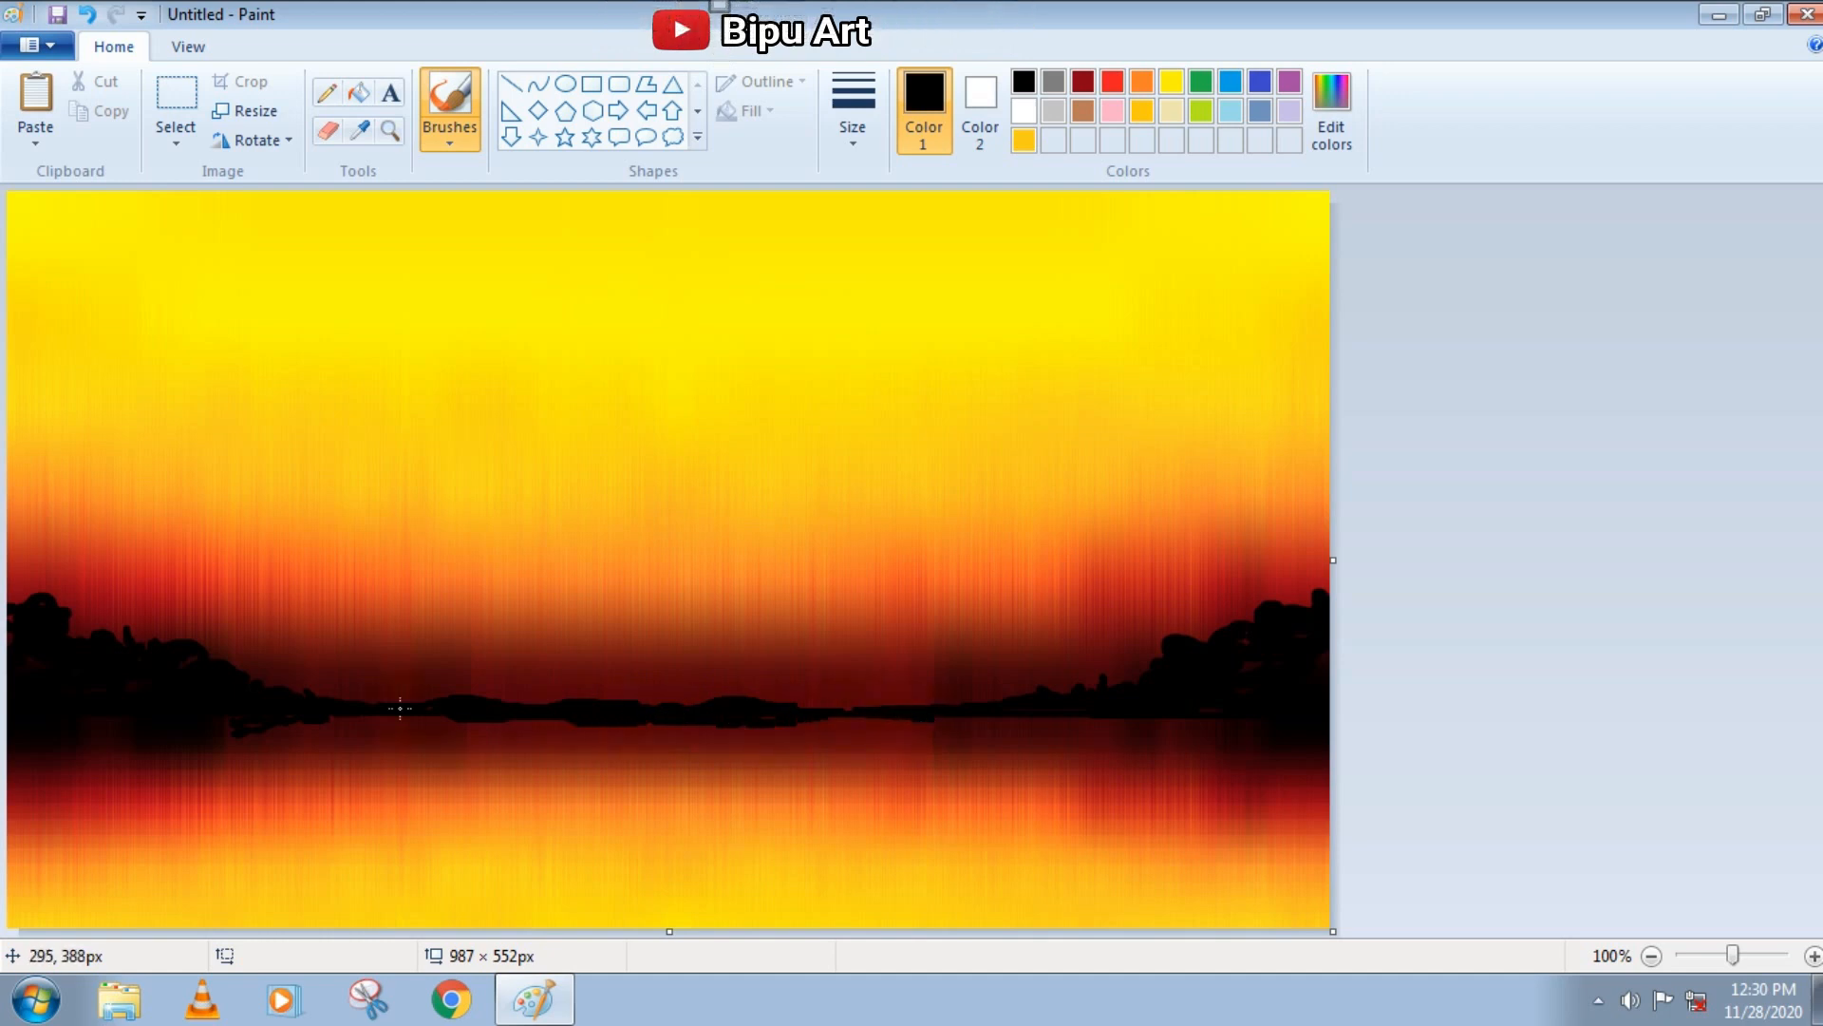
click(853, 127)
click(903, 238)
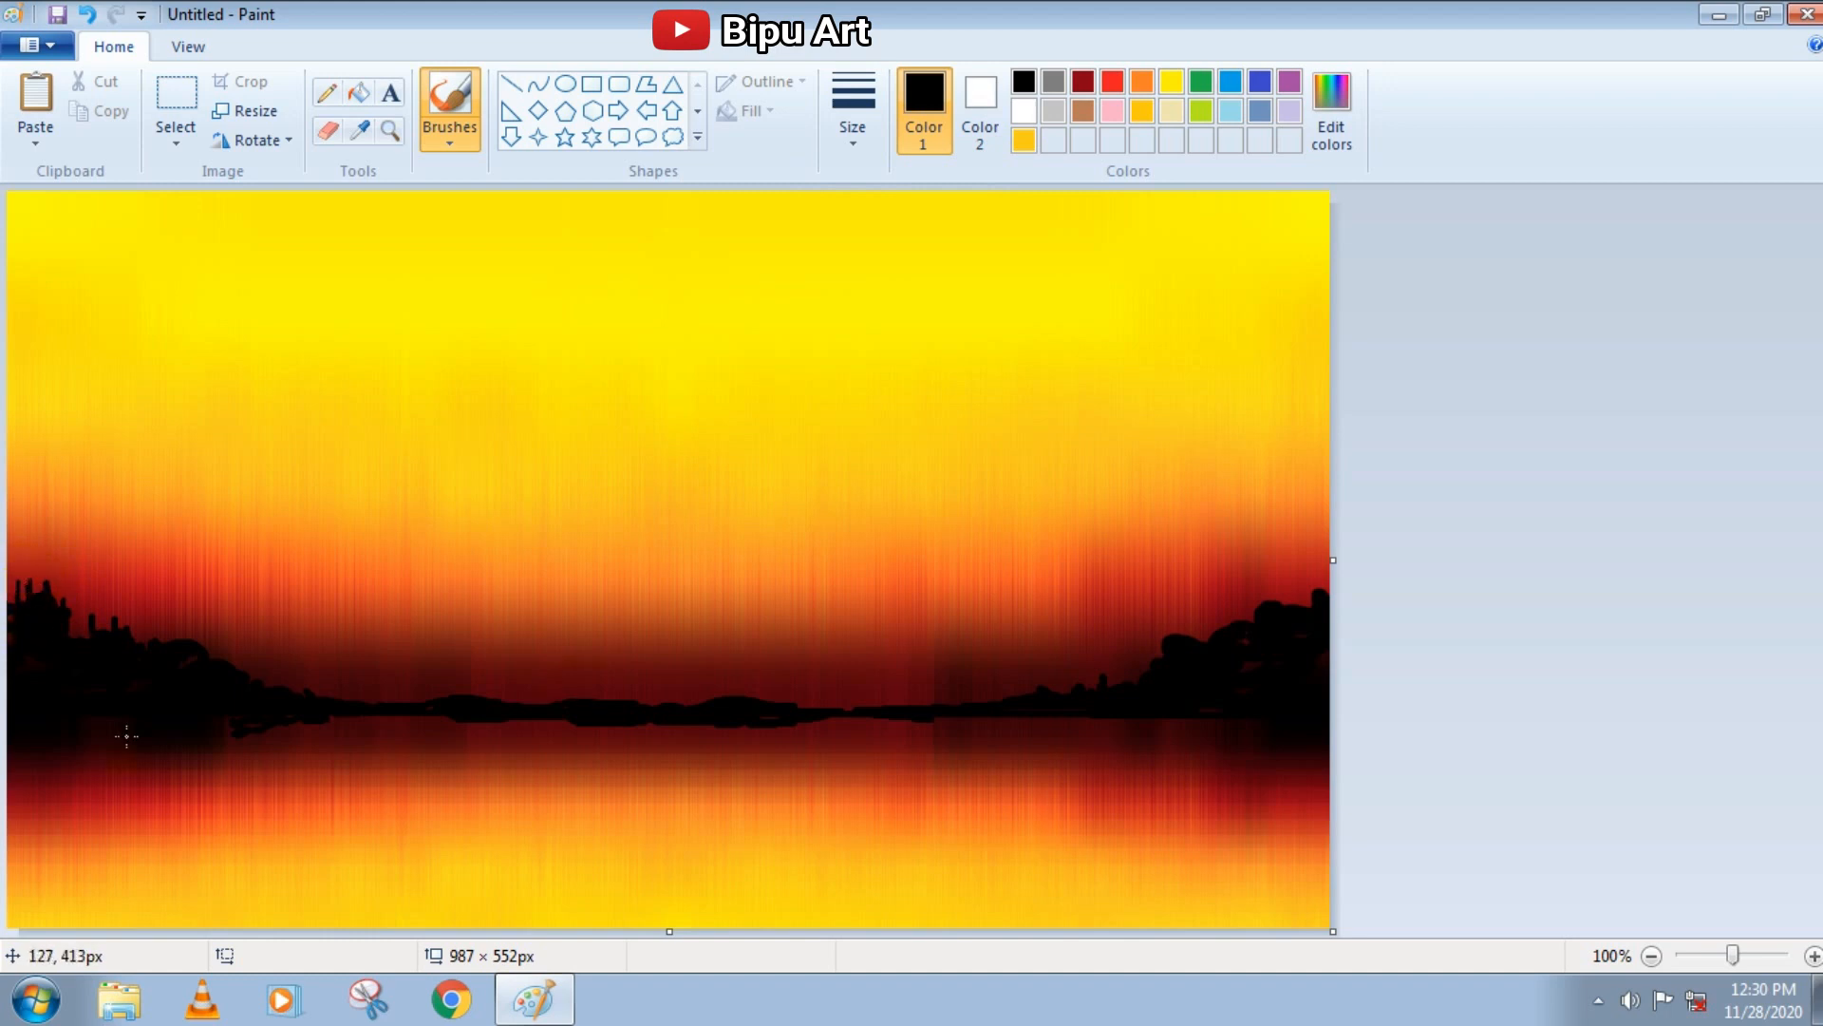
Mix a light yellow drawing colour from the standard yellow by raising its luminosity to about 203
click(1172, 83)
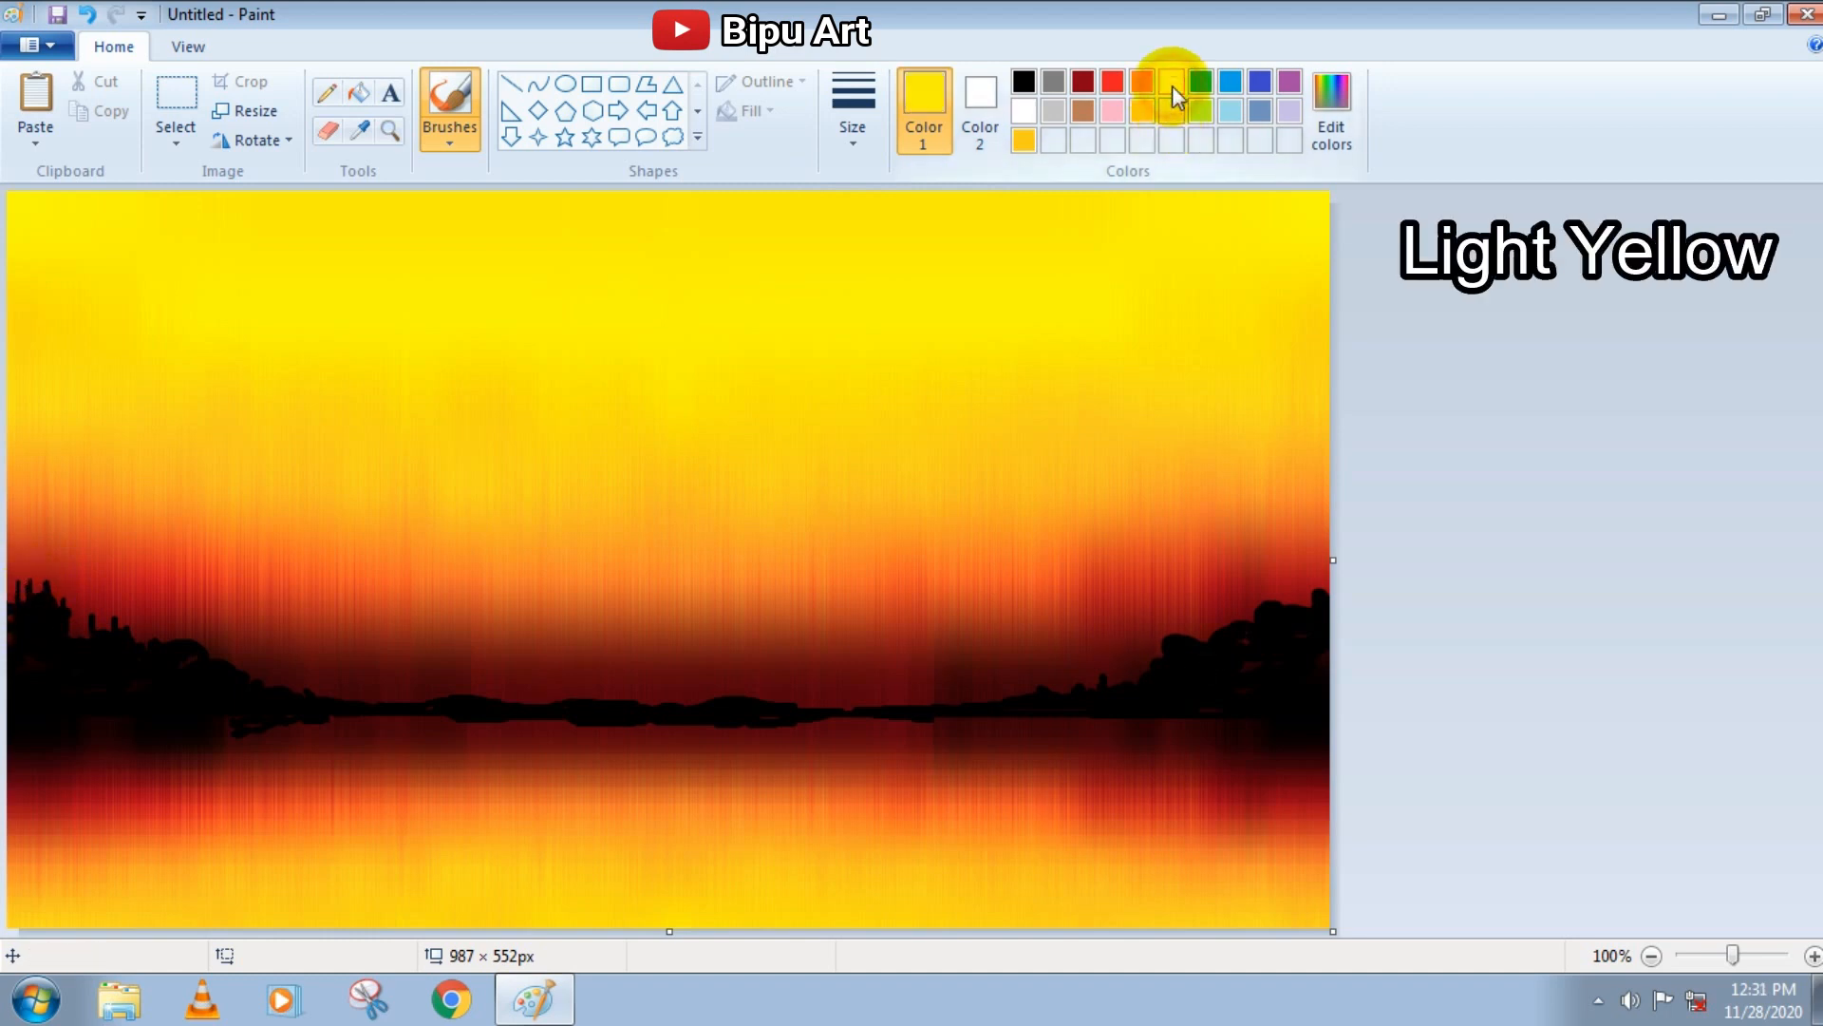
click(1328, 108)
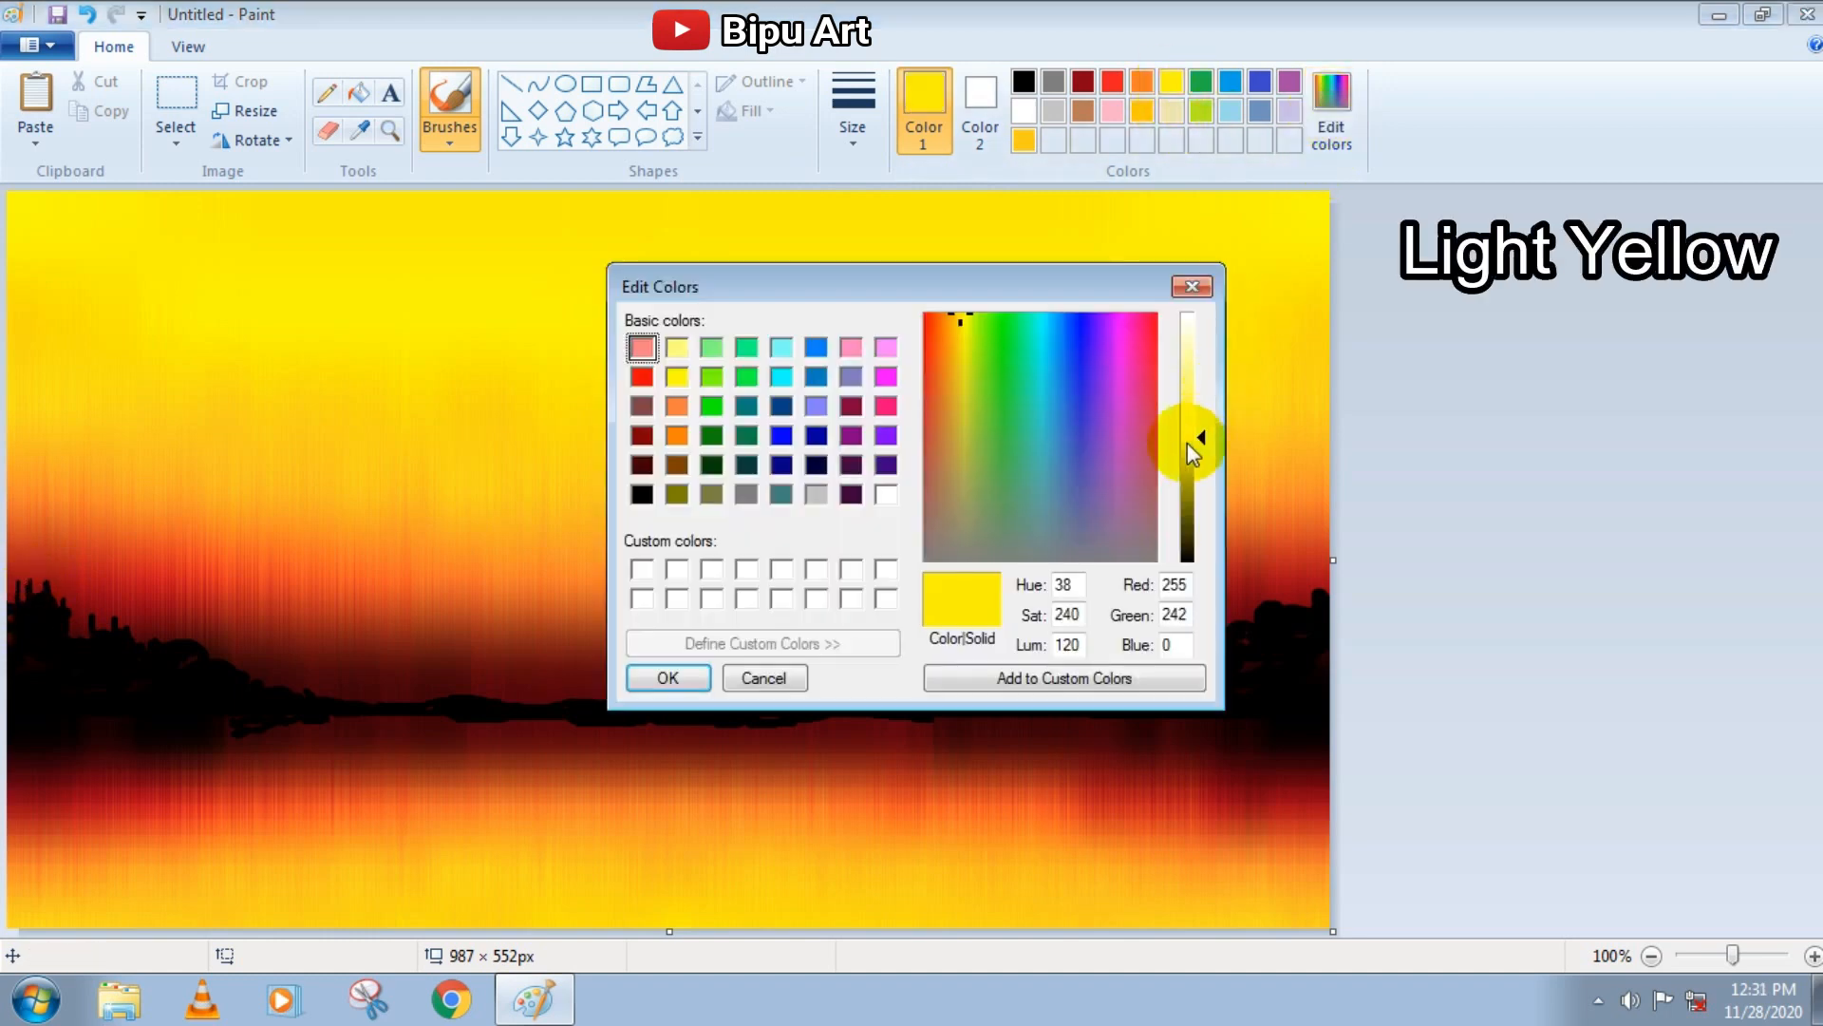
drag(1199, 441, 1198, 364)
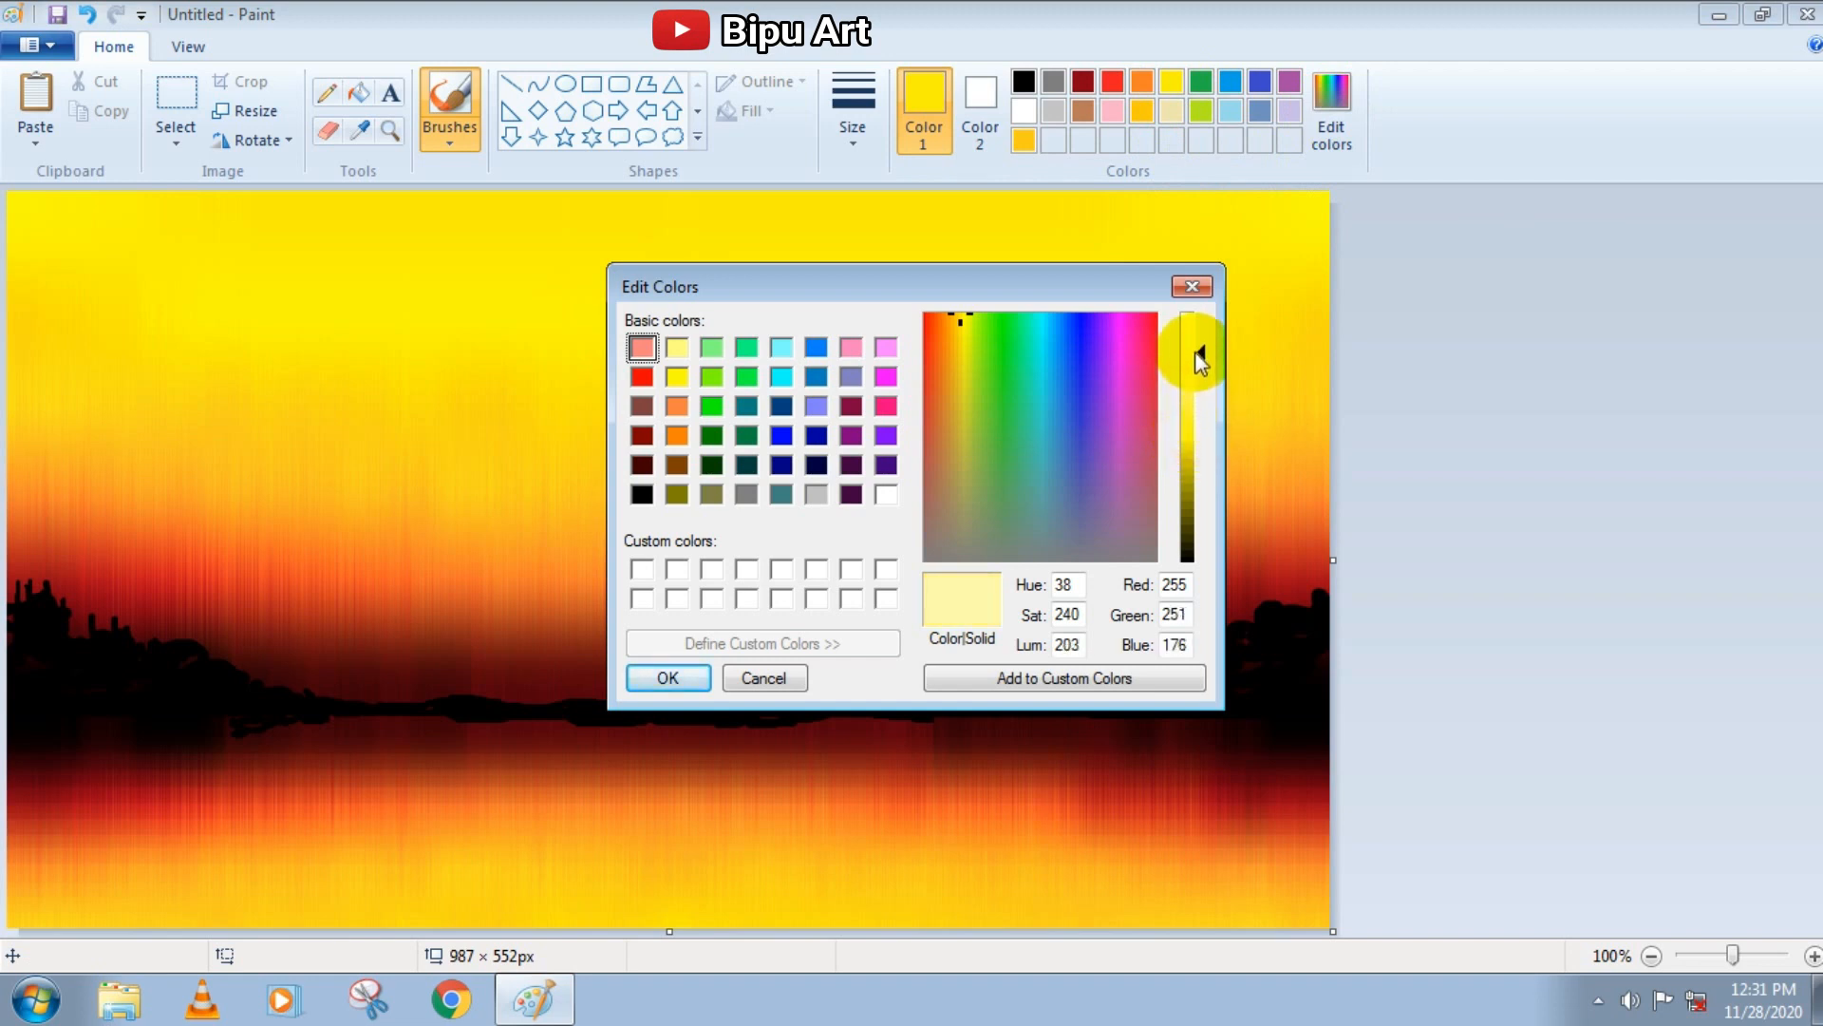
click(672, 675)
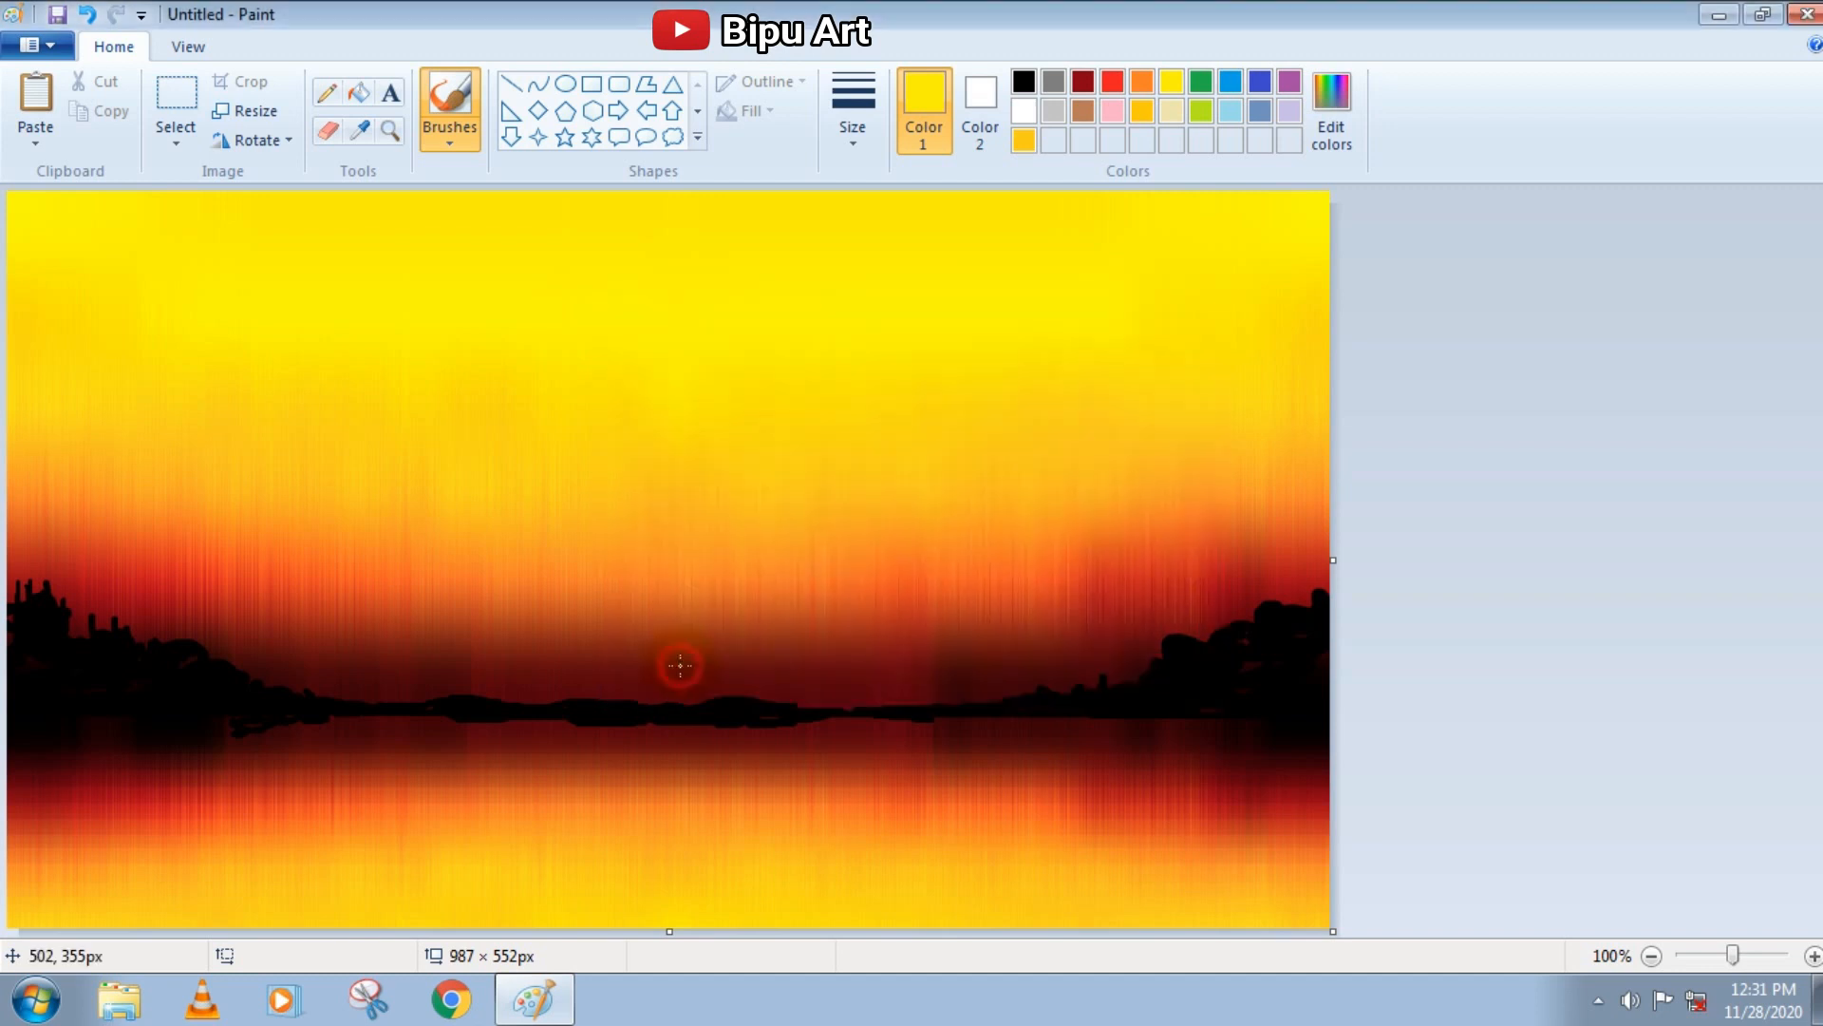
Draw a solid-filled light yellow sun without outline, about 167 × 155 px, in the middle of the sky above the horizon
click(567, 85)
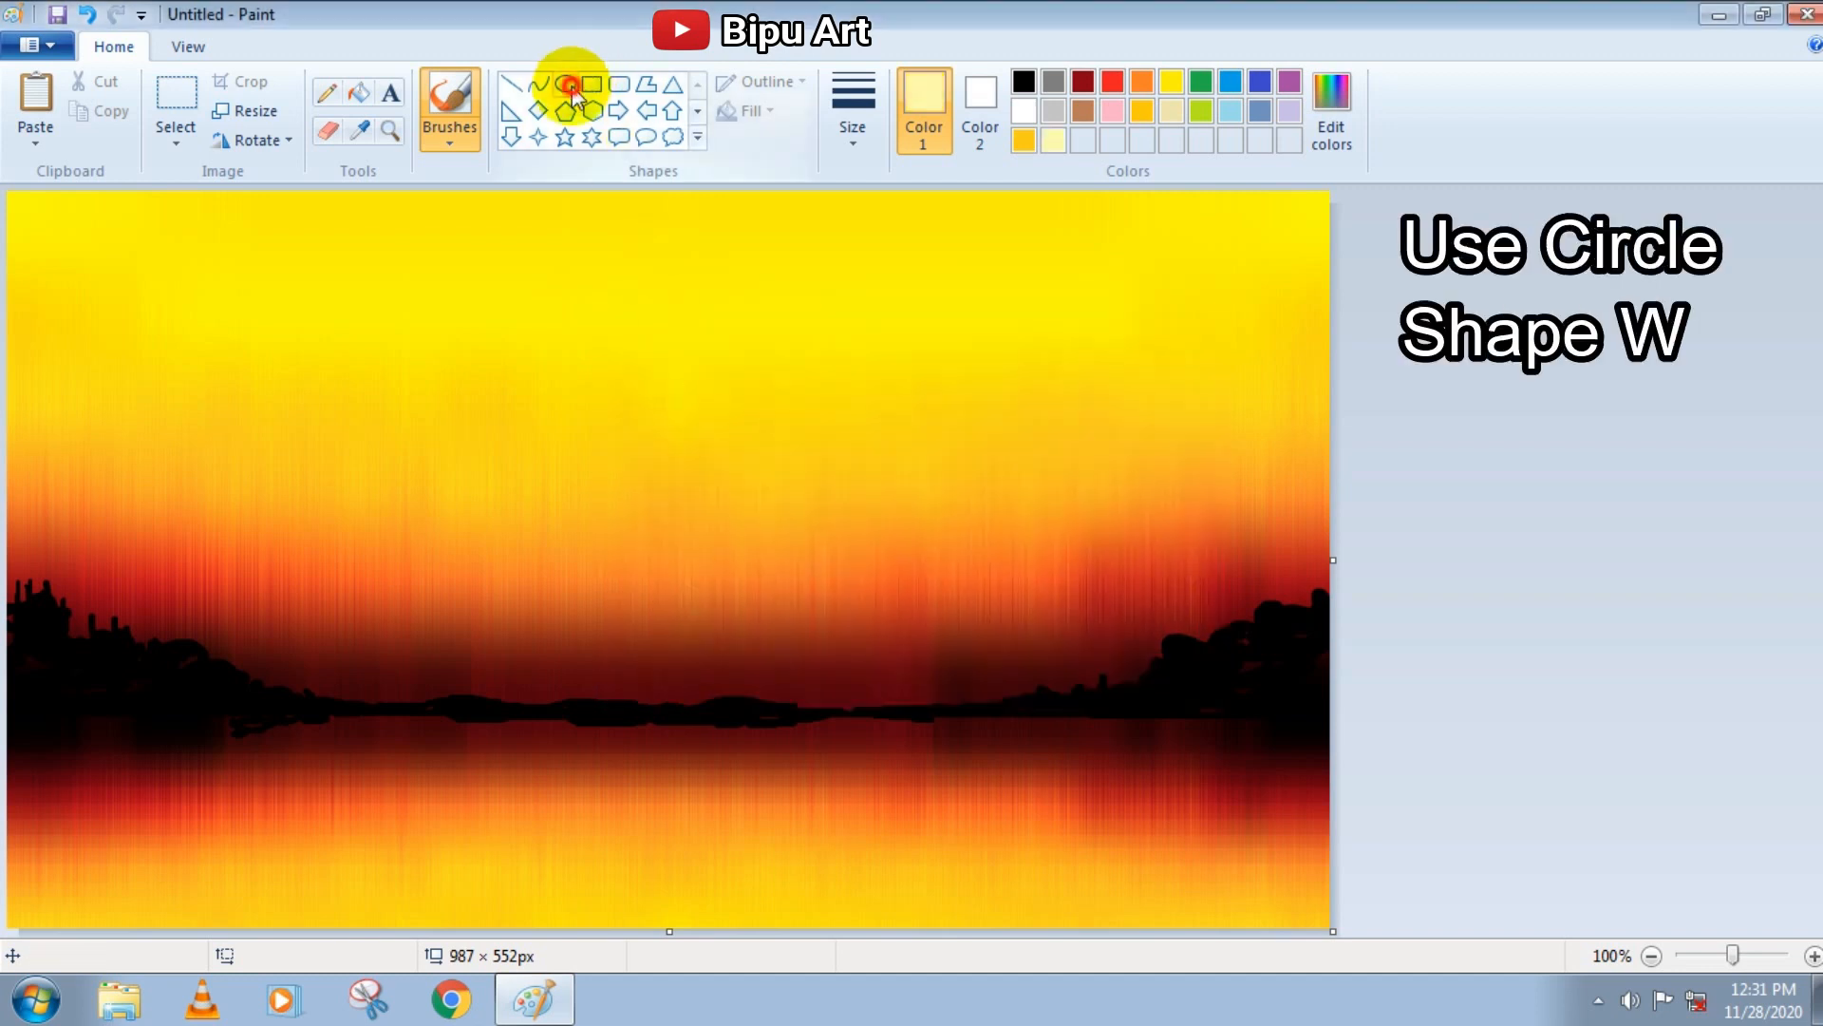
click(849, 116)
click(849, 116)
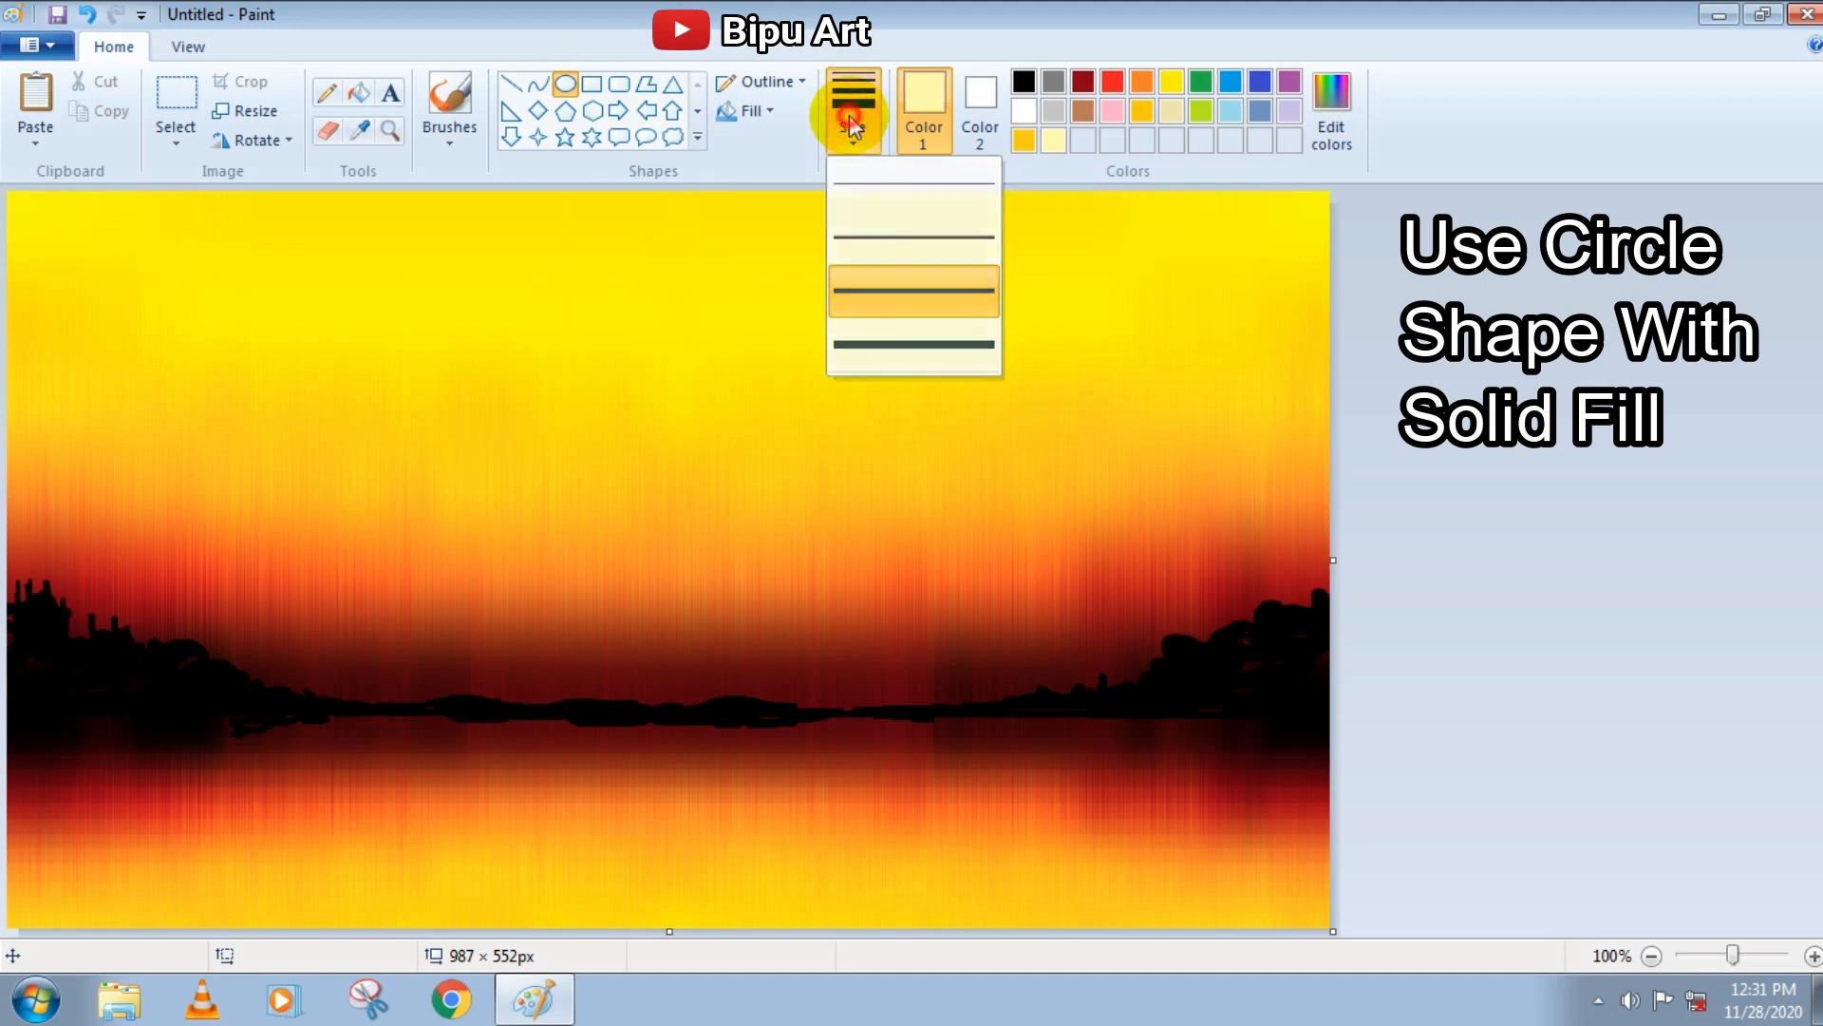
click(775, 114)
click(776, 171)
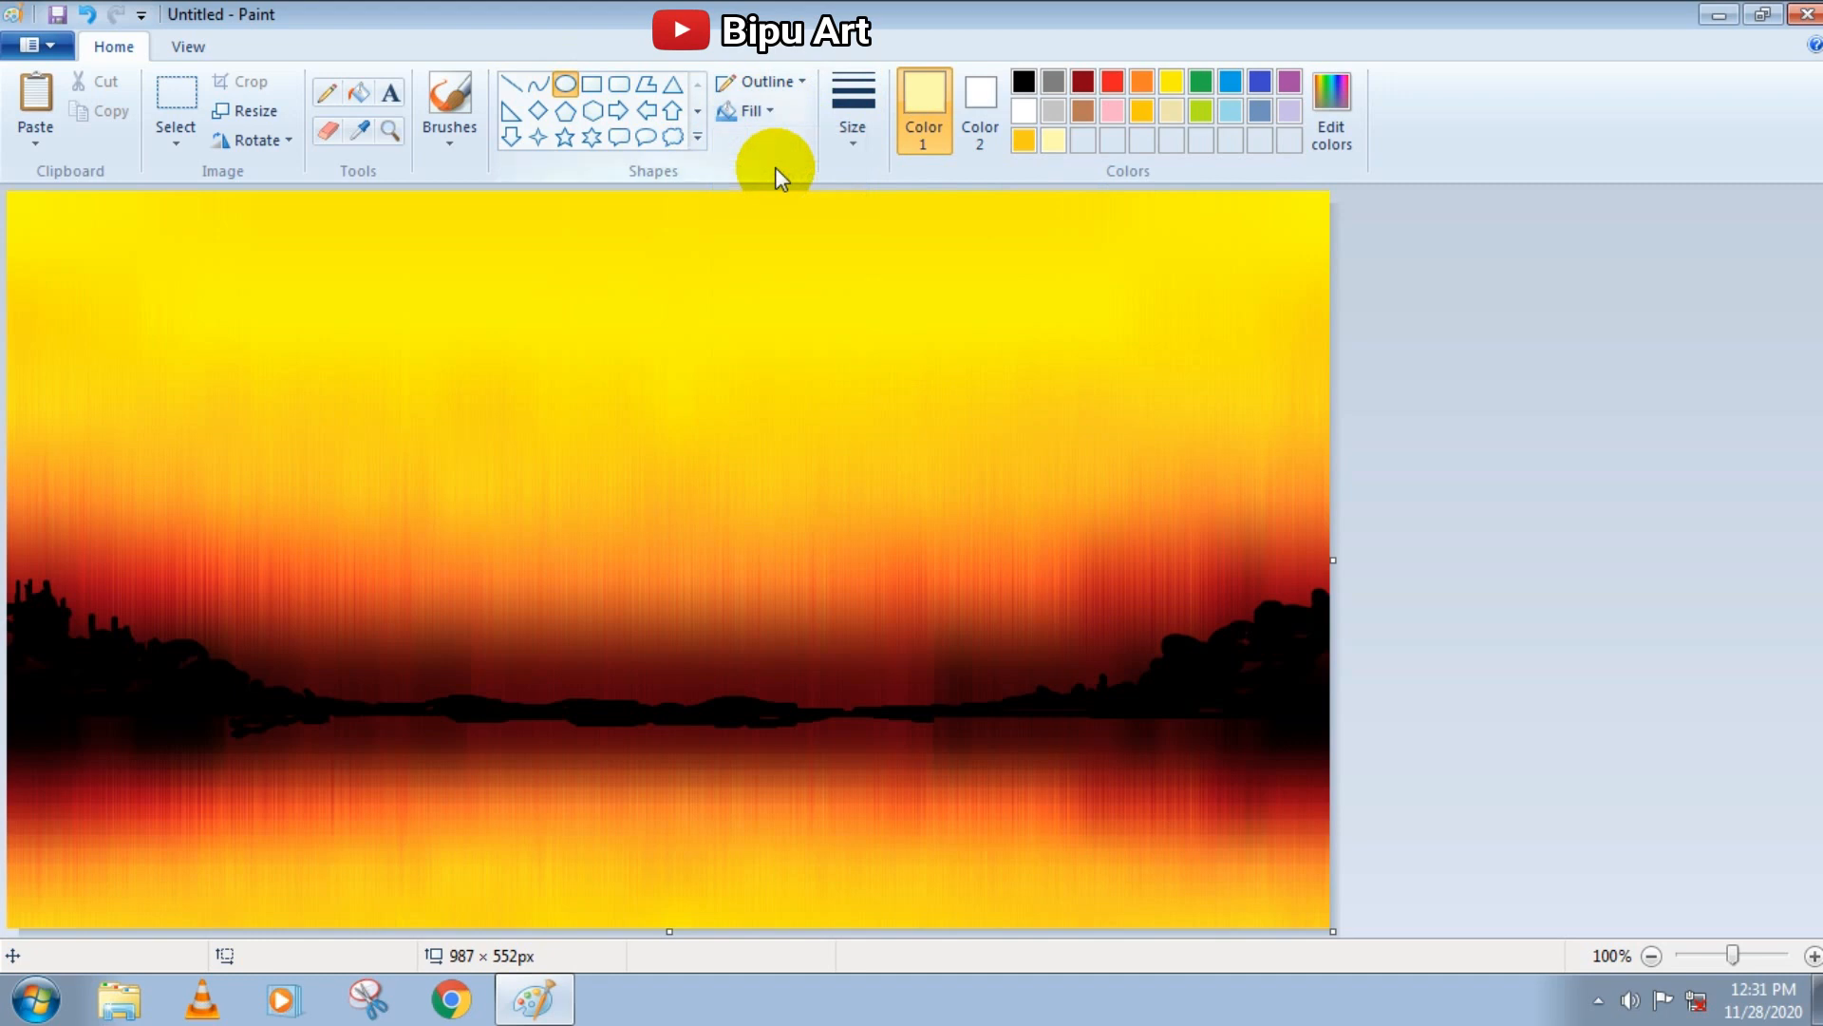
click(779, 87)
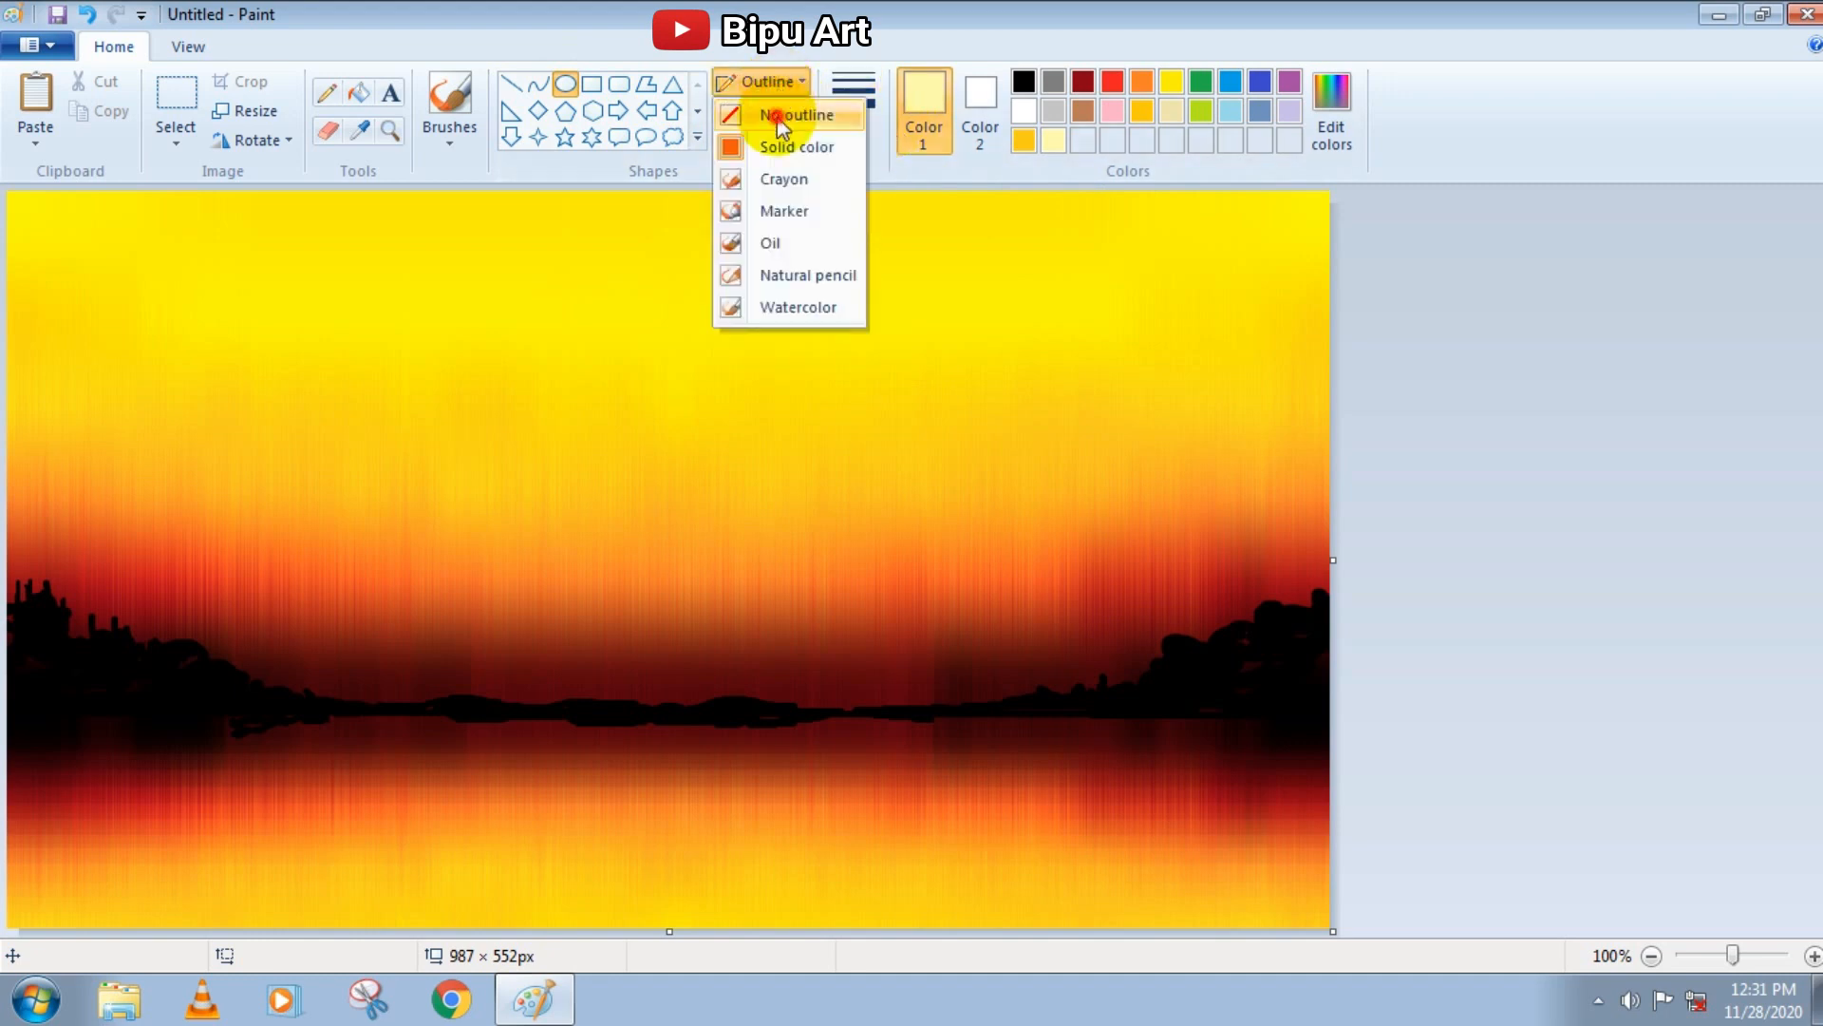
click(774, 115)
drag(579, 370, 761, 546)
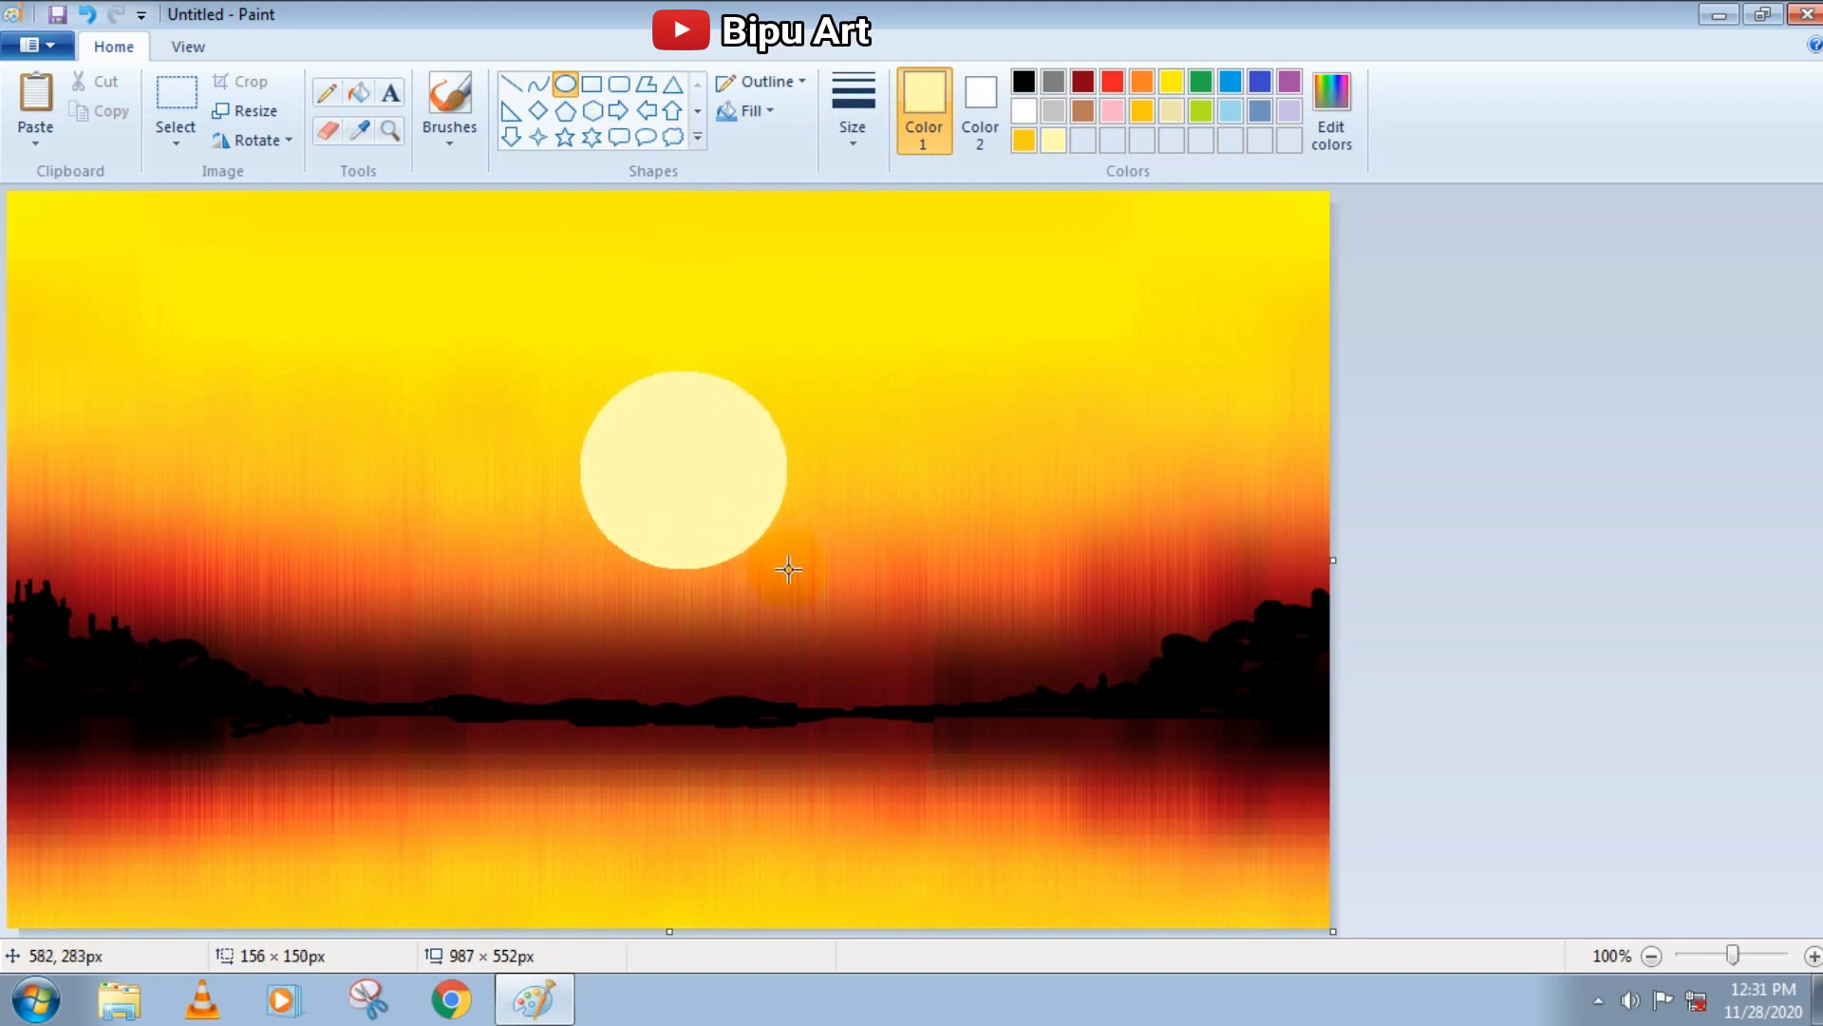
drag(710, 511, 695, 478)
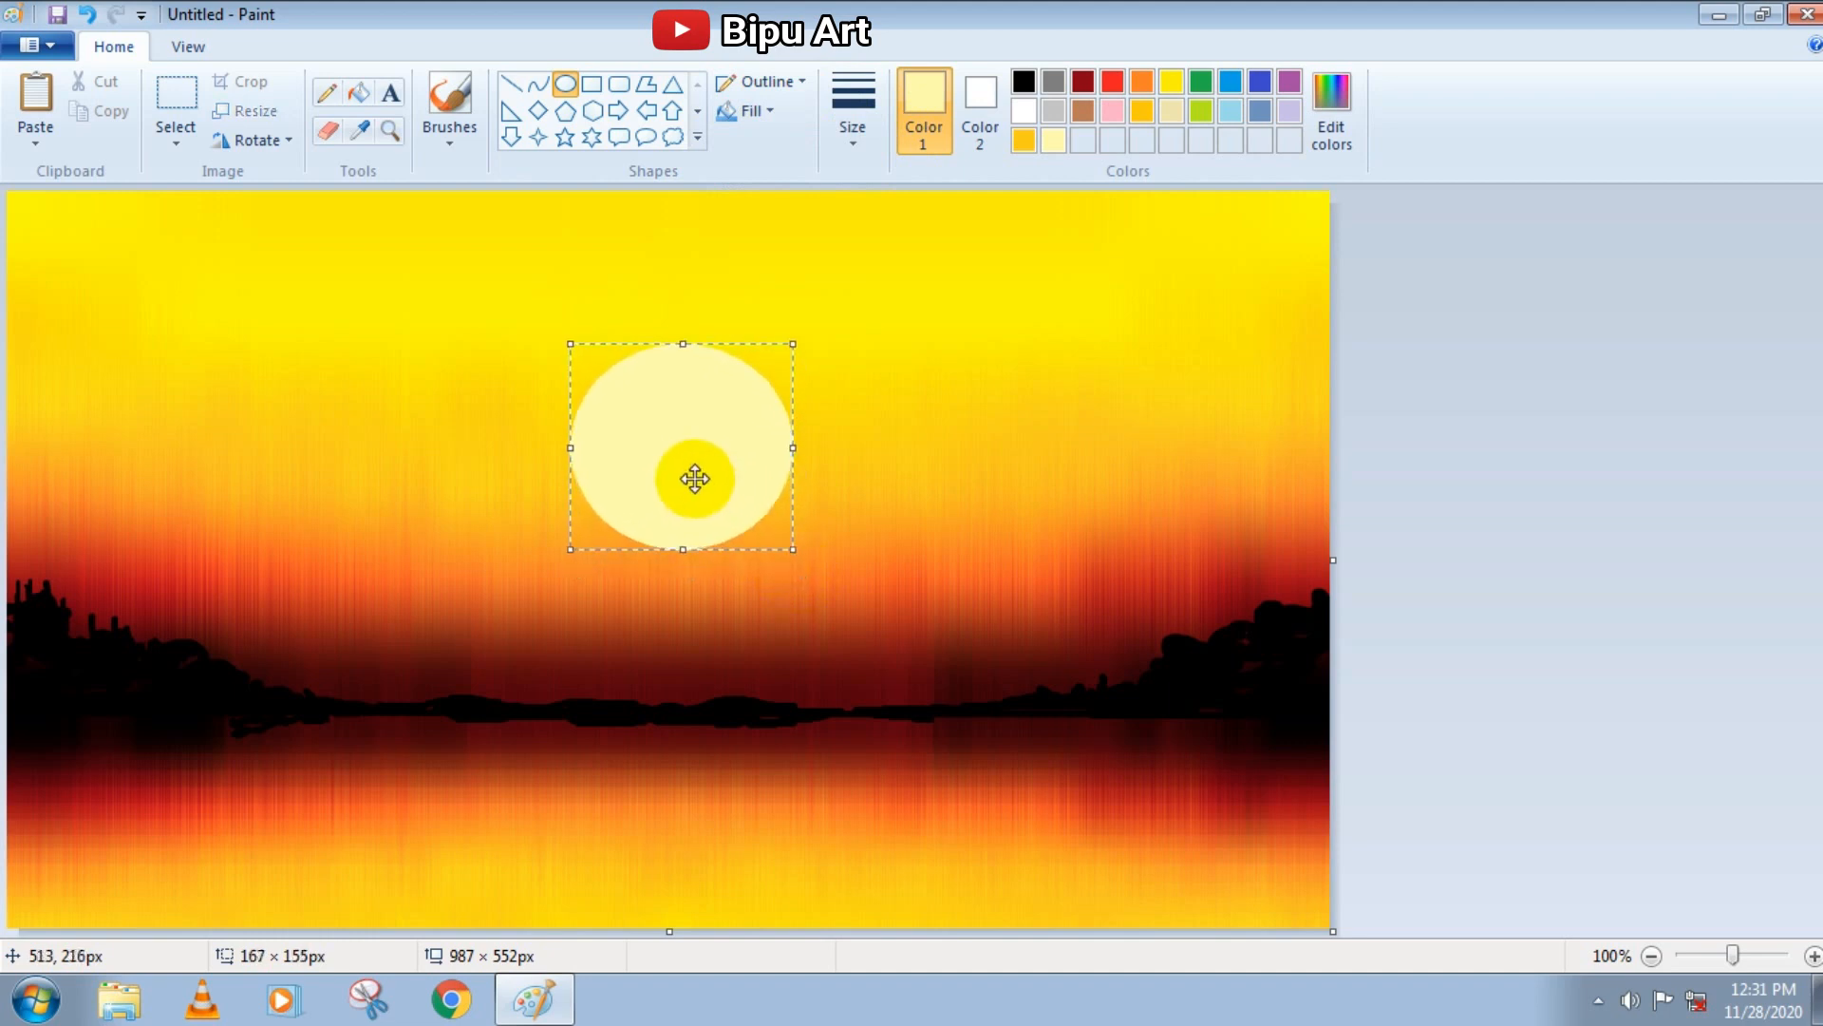
click(458, 133)
click(456, 134)
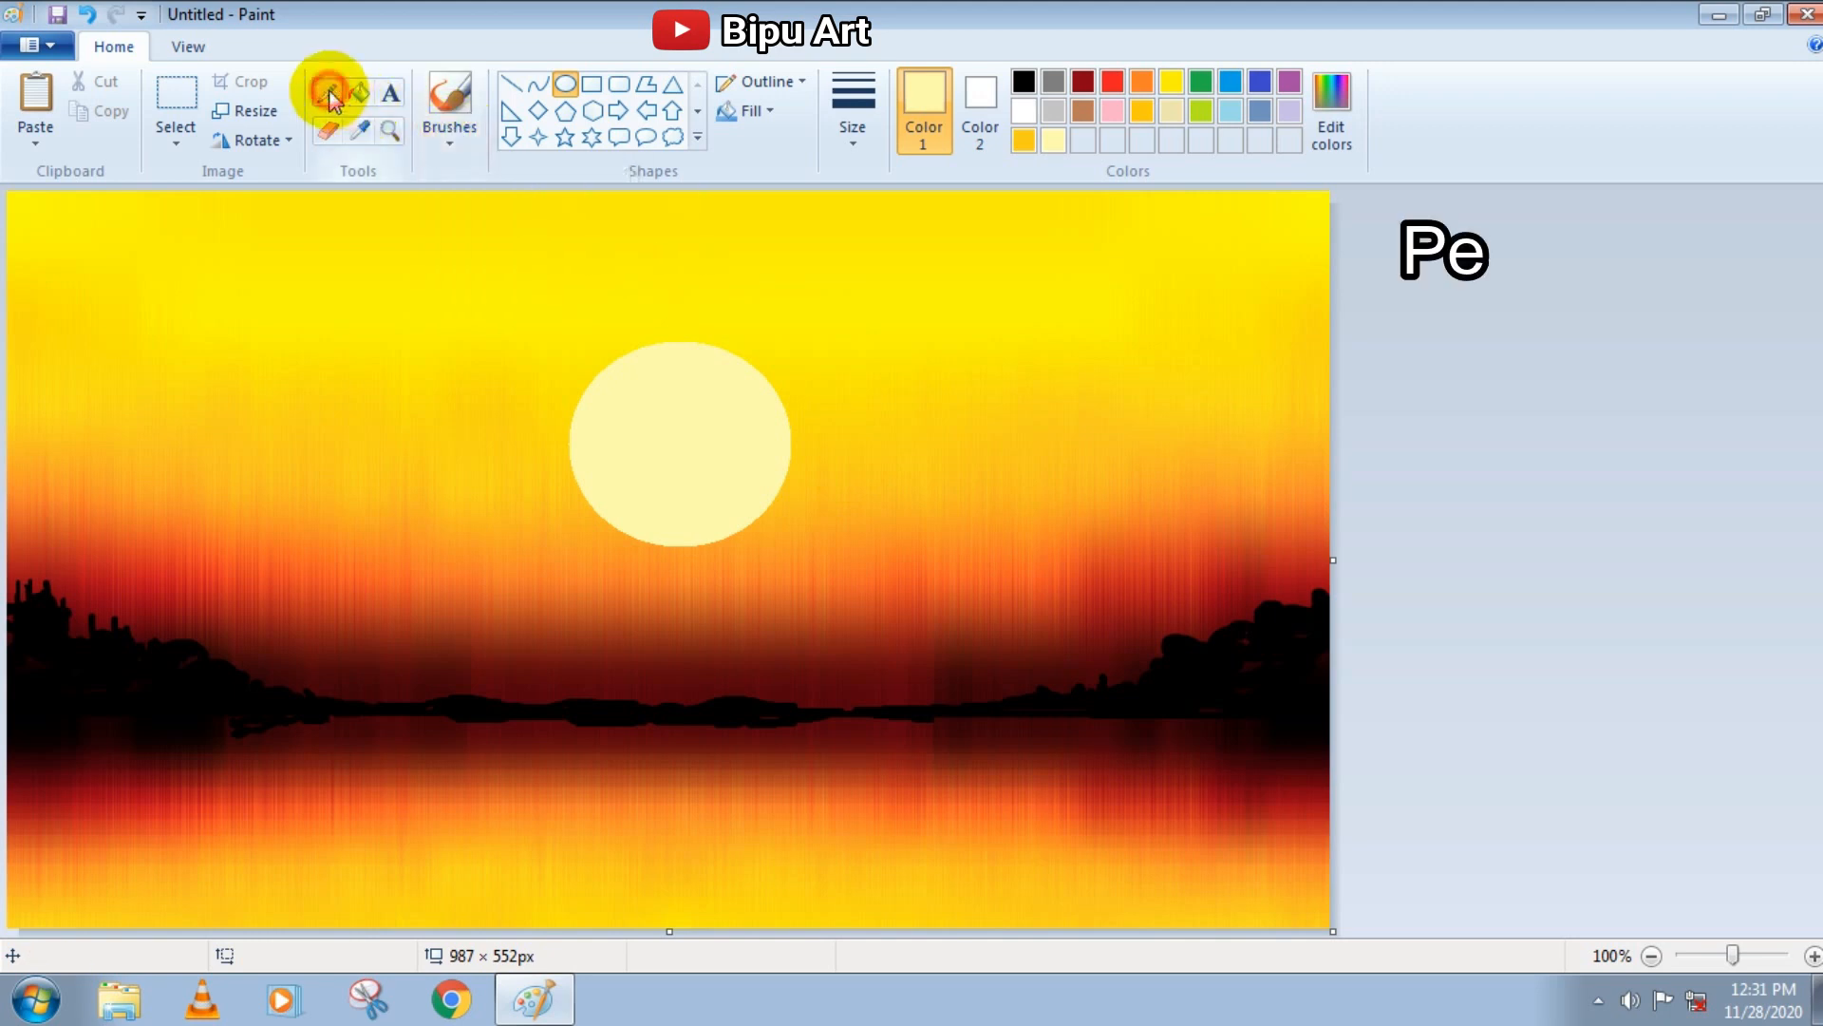
With the thinnest Pencil, draw short light yellow horizontal glints on the water below the sun and toward both canvas edges
click(330, 99)
click(853, 119)
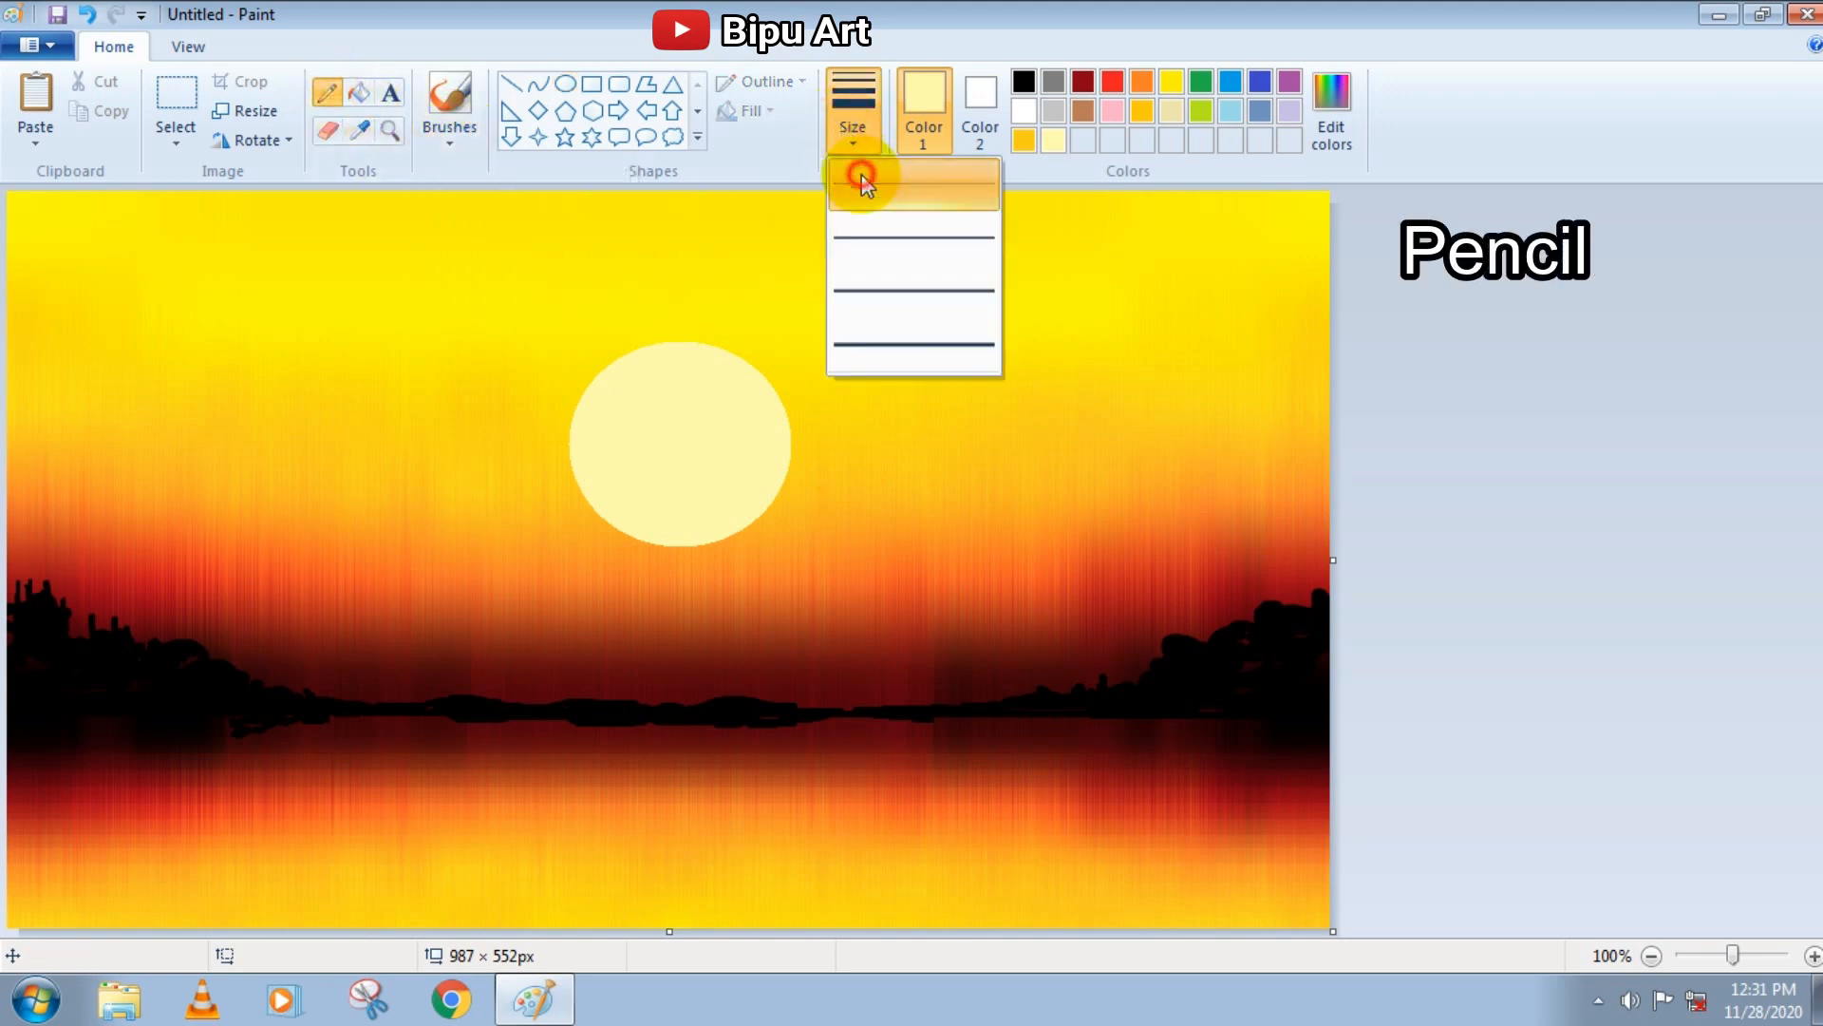
click(862, 181)
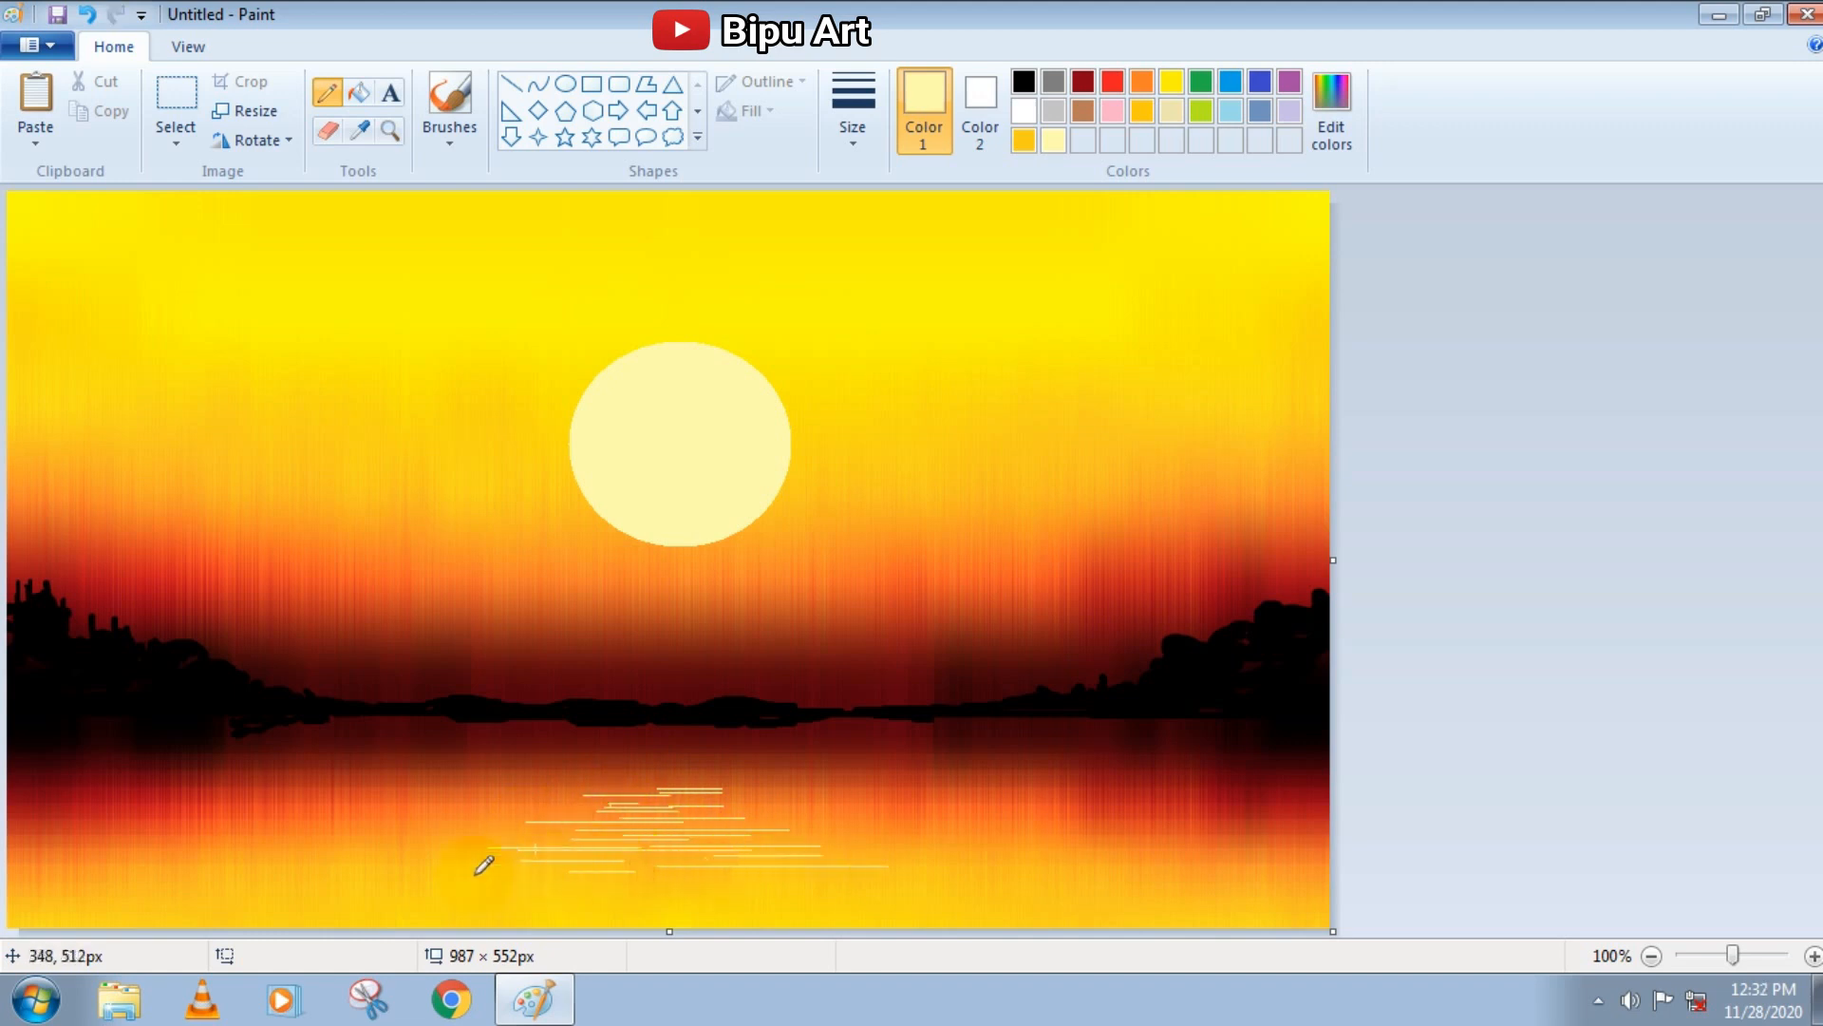
drag(175, 771, 210, 771)
drag(162, 787, 175, 786)
click(412, 800)
click(854, 133)
click(875, 190)
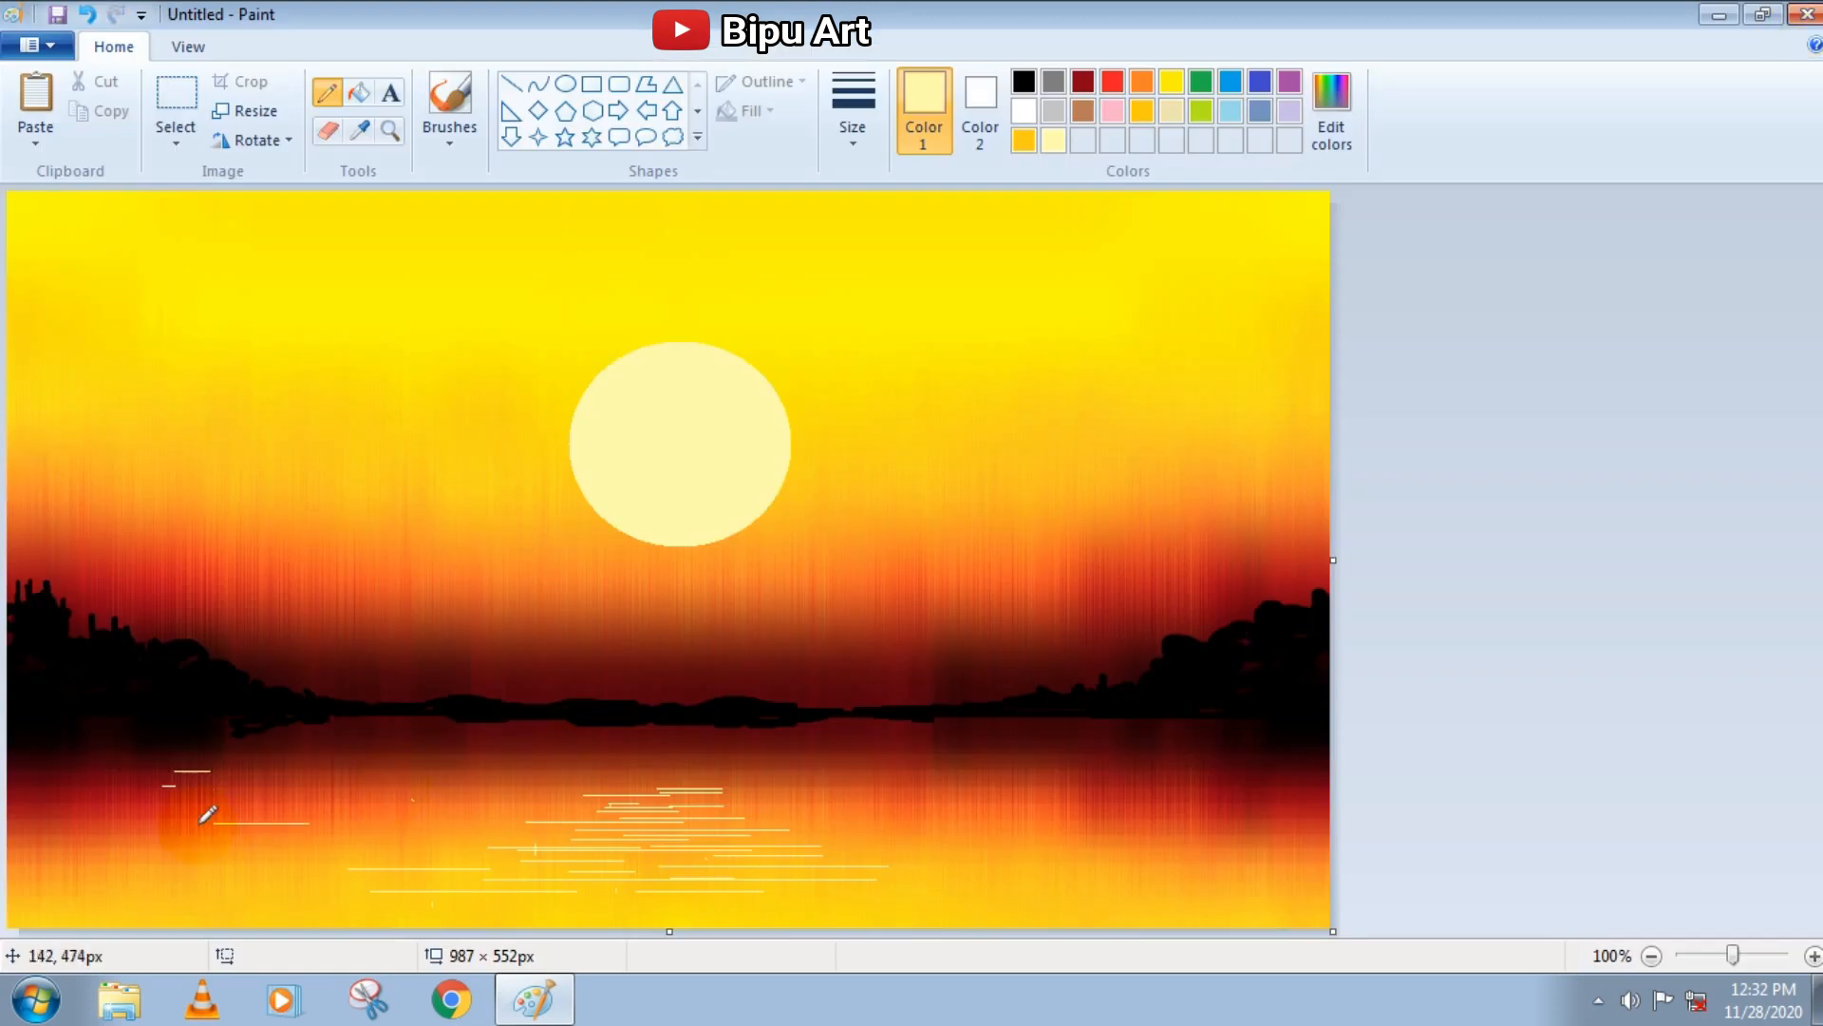
drag(1184, 749, 1175, 748)
drag(1092, 777, 1069, 777)
drag(1069, 792, 1056, 792)
Add thin golden yellow and dark red horizontal Pencil streaks across the water, and set the second colour to light yellow
click(1023, 140)
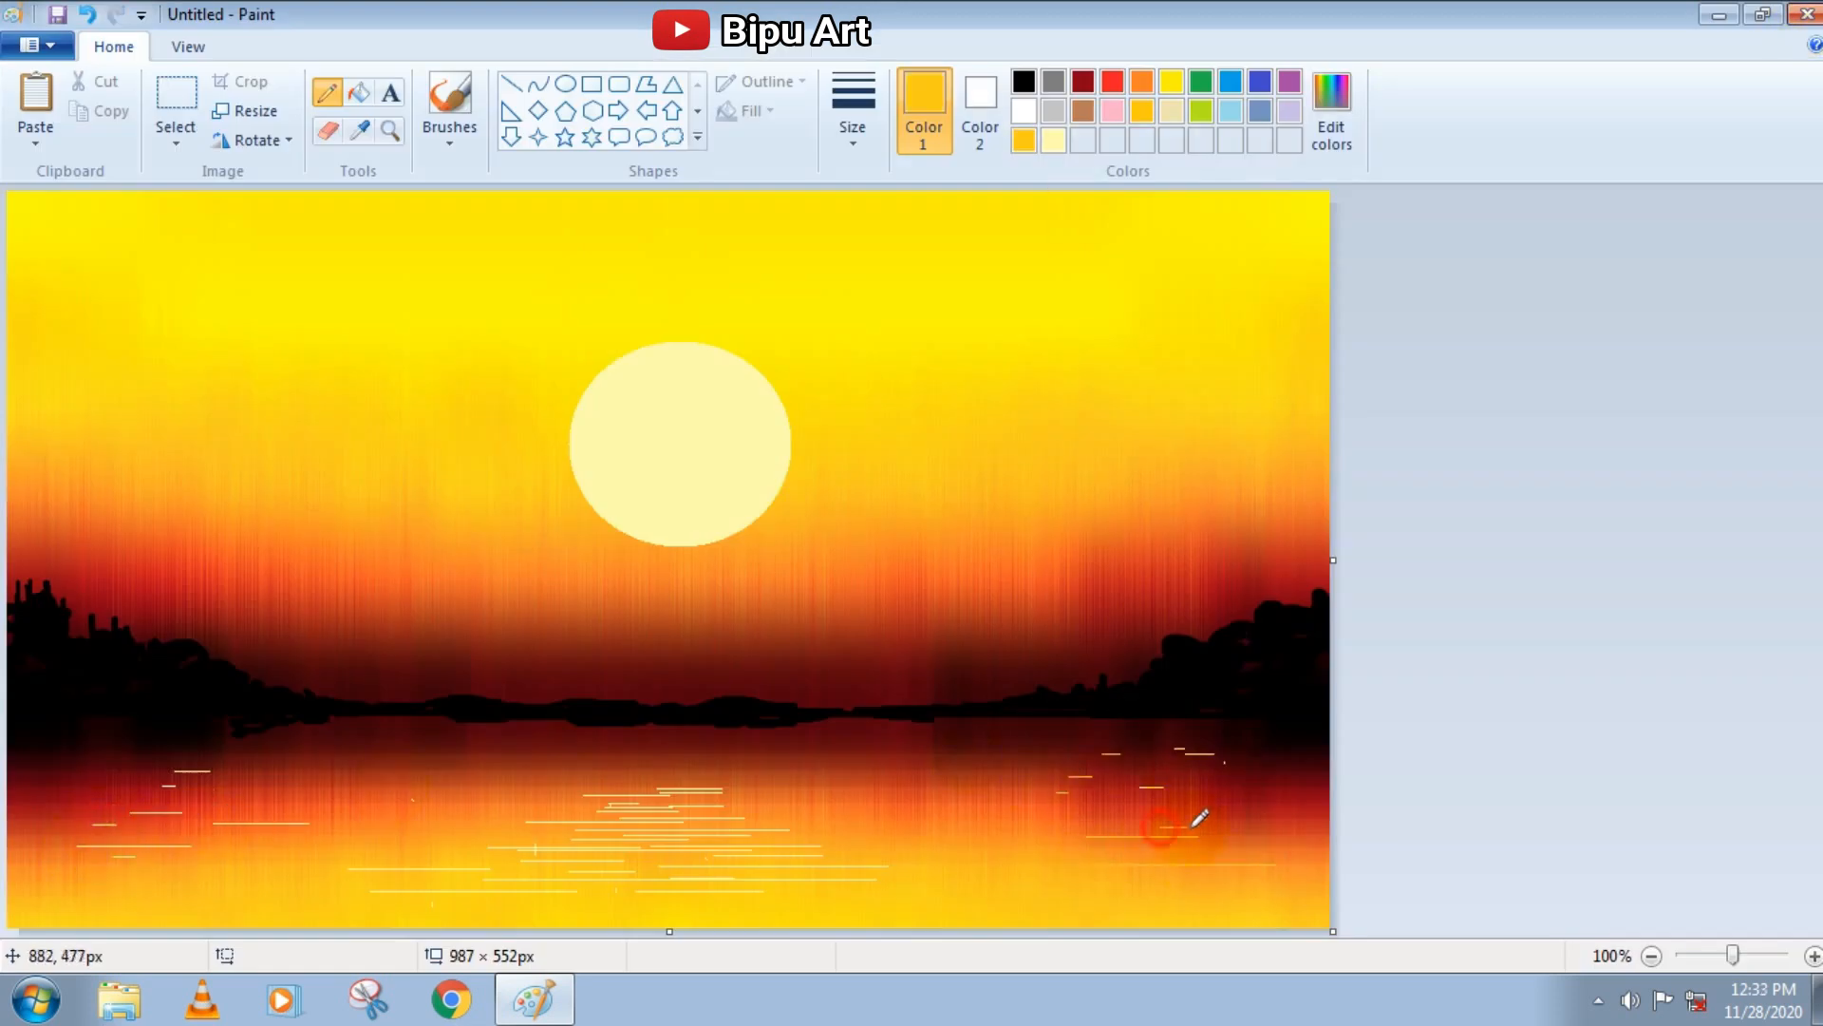
click(1082, 81)
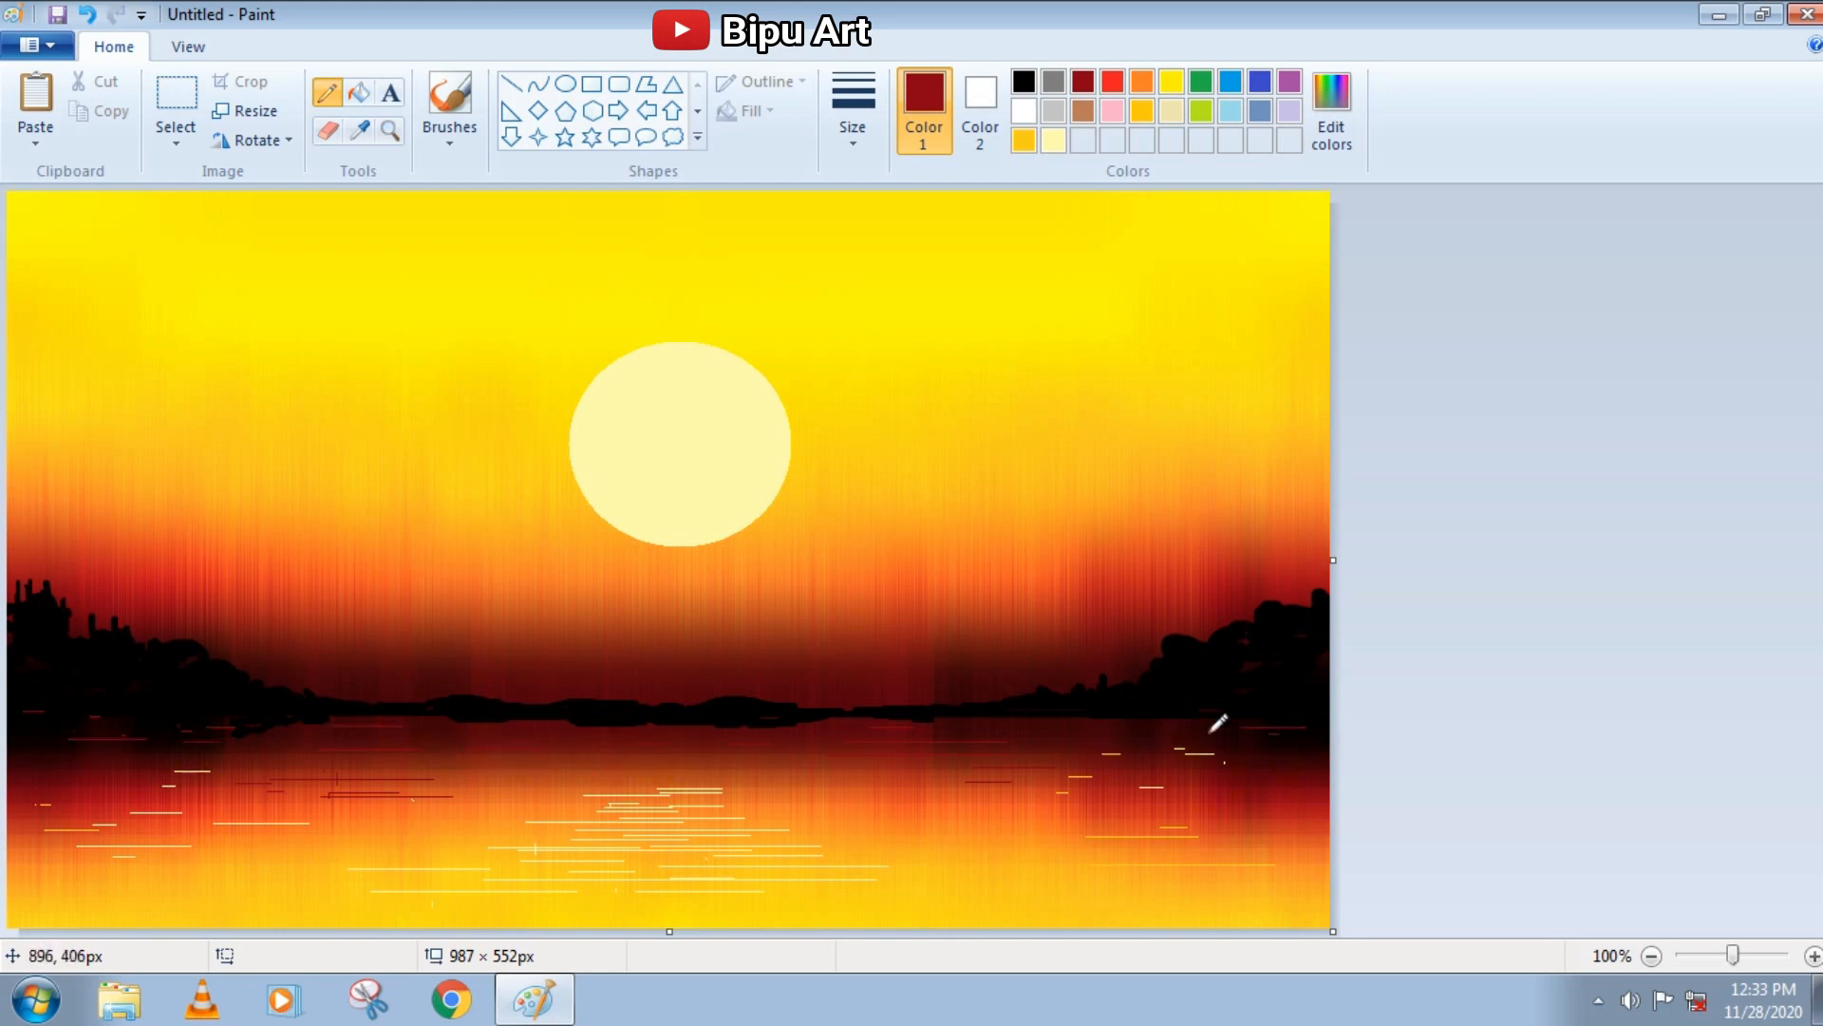
right_click(1054, 142)
drag(474, 835, 603, 834)
Add more light yellow Pencil glints to the sun's reflection, and dab light yellow Brush highlights on the hills and shoreline
click(1054, 141)
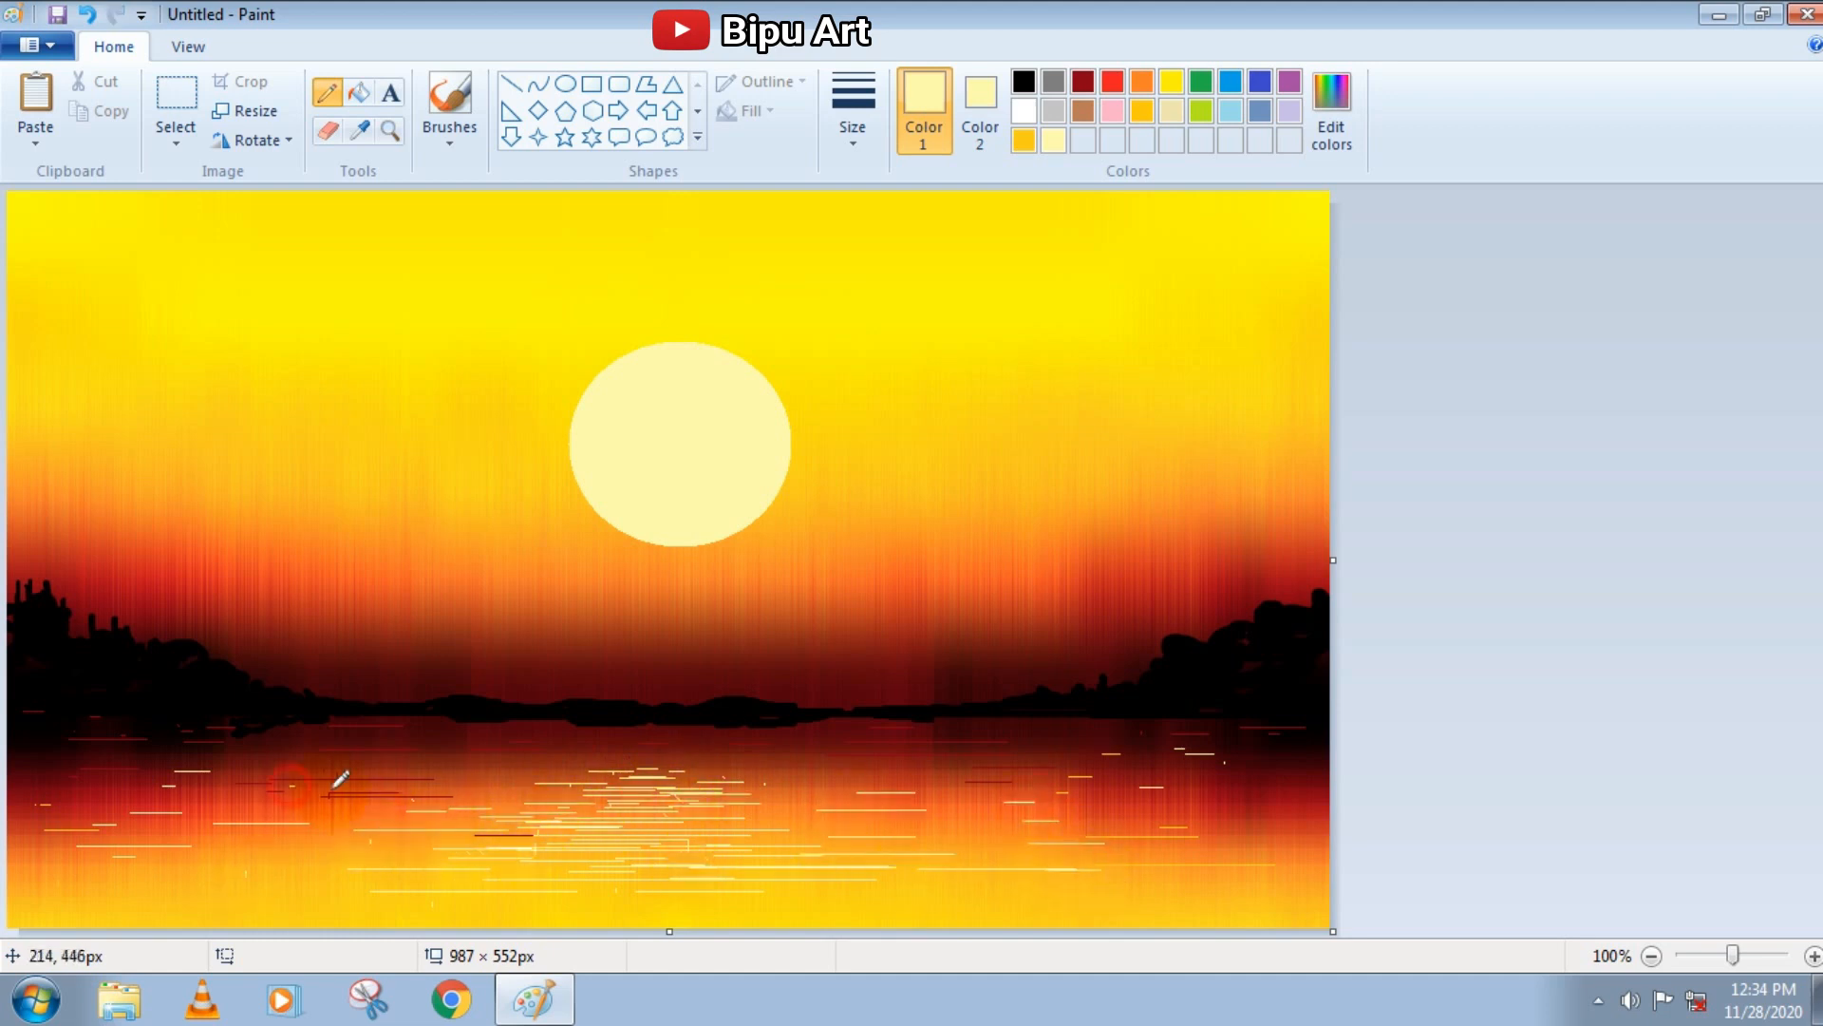
click(439, 99)
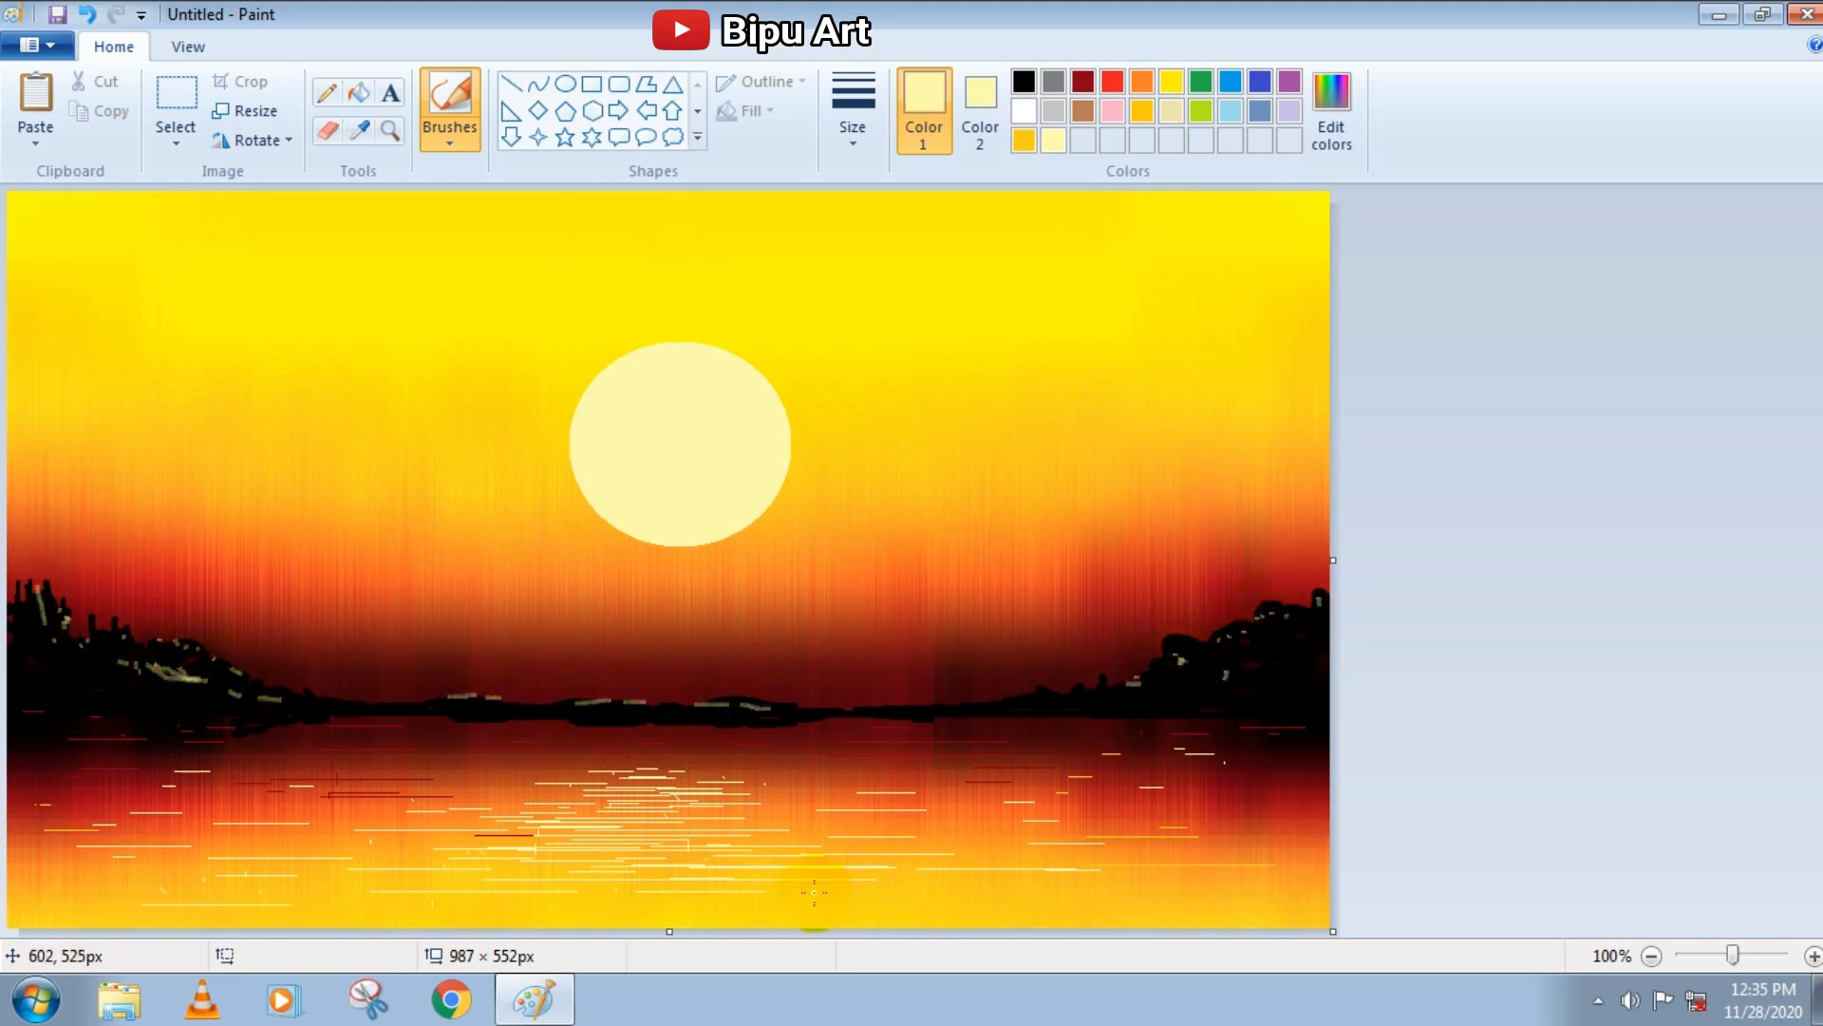
Draw a thin straight line along the waterline across the full canvas width in dark grey with luminosity 84
click(511, 84)
key(ctrl+z)
key(ctrl+z)
drag(366, 713, 1328, 713)
click(1053, 82)
drag(23, 710, 3, 710)
click(1331, 109)
drag(1199, 437, 1200, 476)
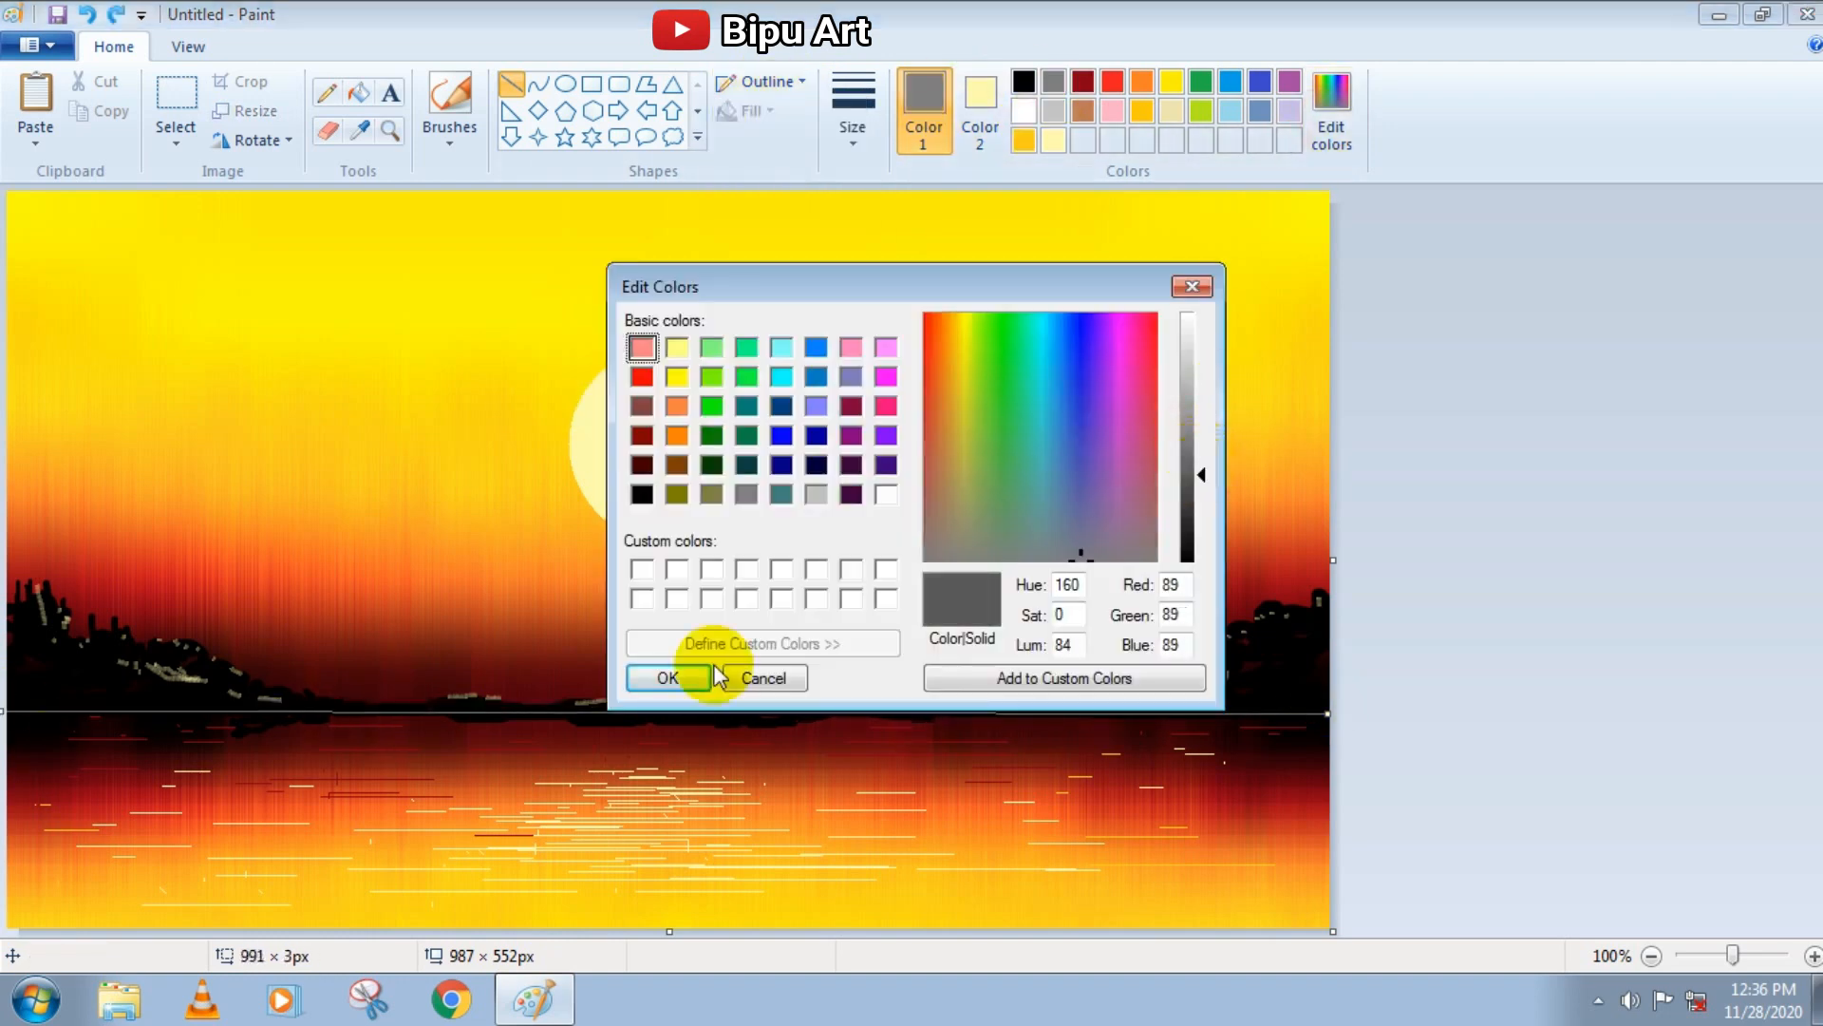
click(703, 674)
click(1587, 572)
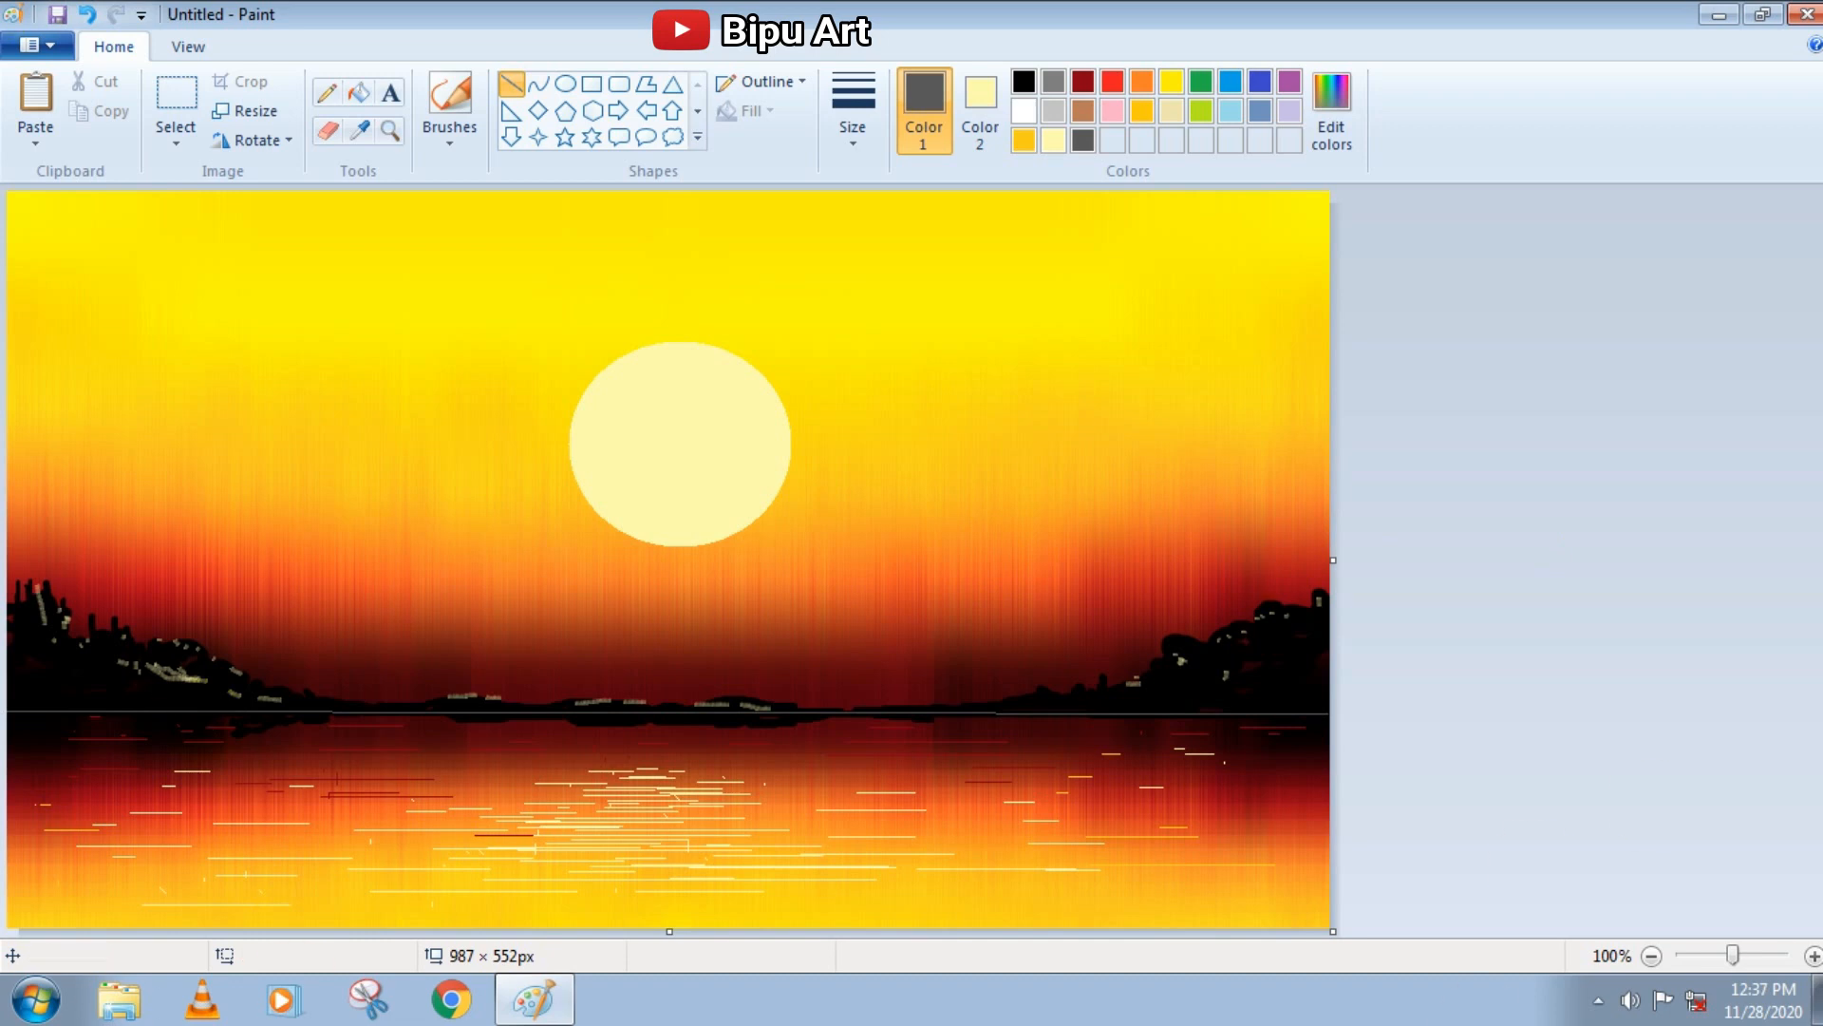
Outline a pier in thick light yellow lines, with a back edge about 169 px long and sides running to the canvas's lower left edges
click(1053, 140)
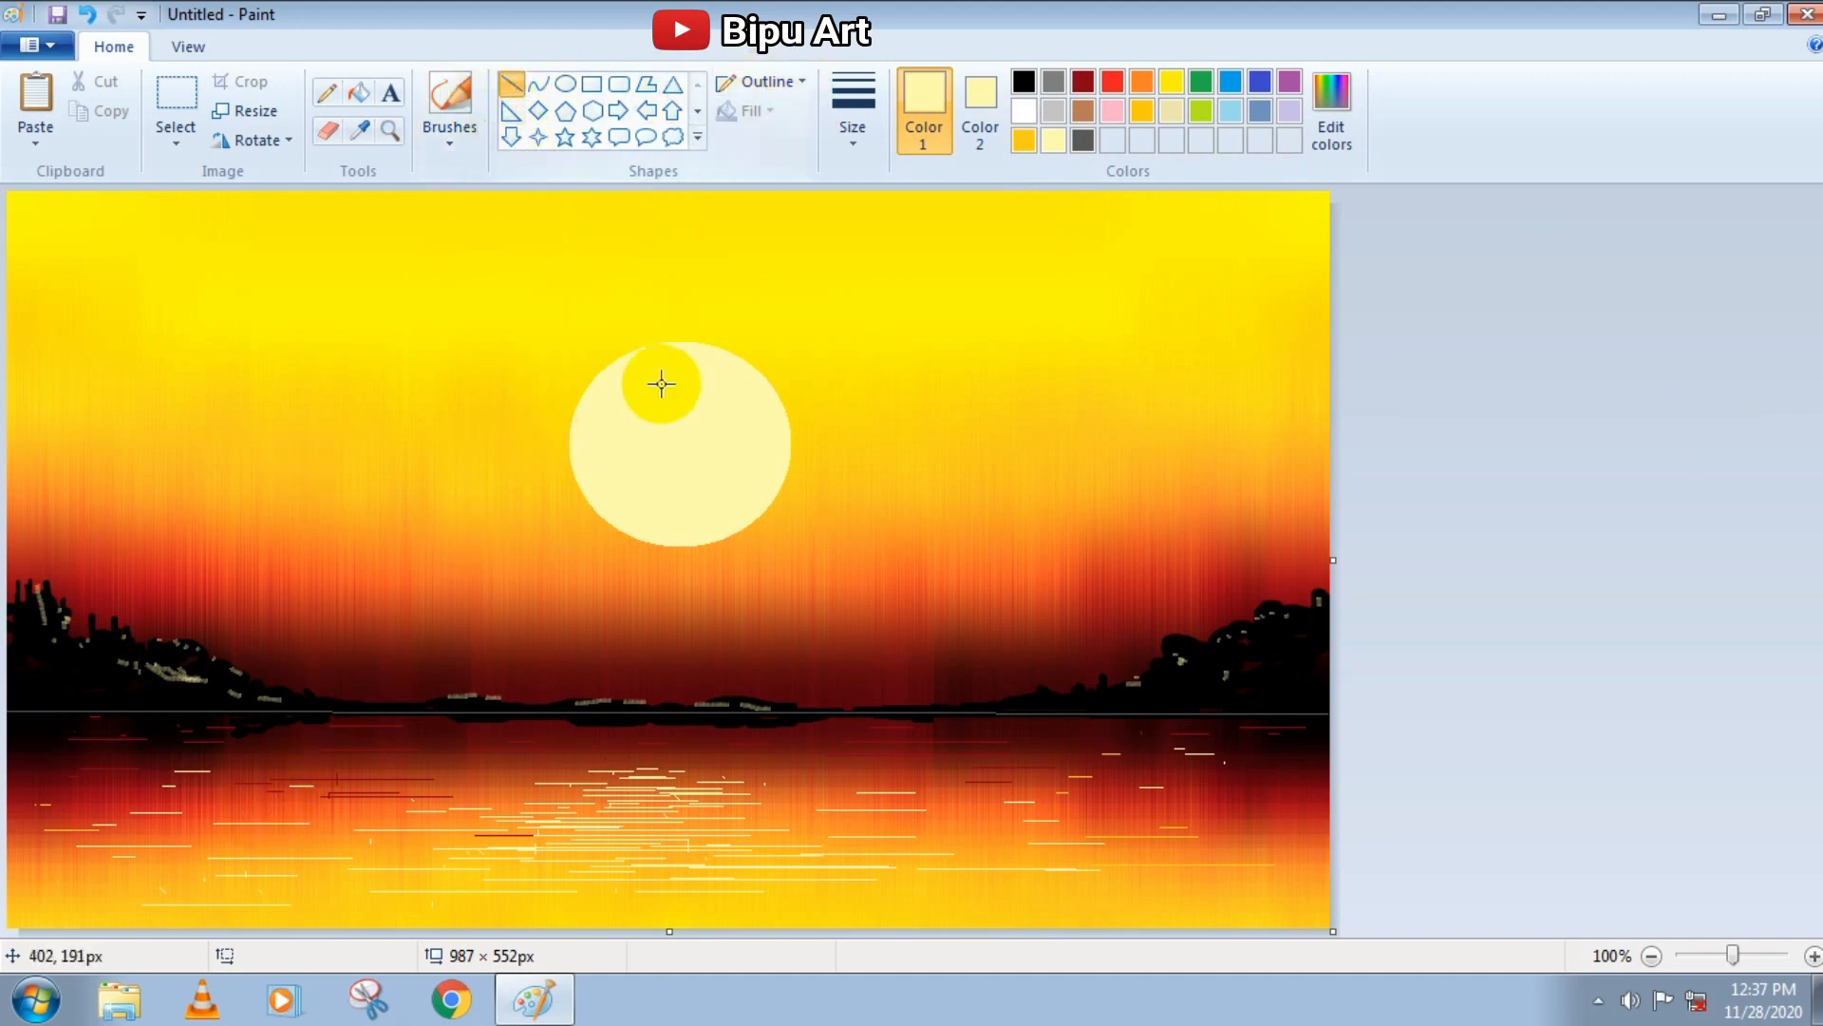
click(850, 102)
click(876, 344)
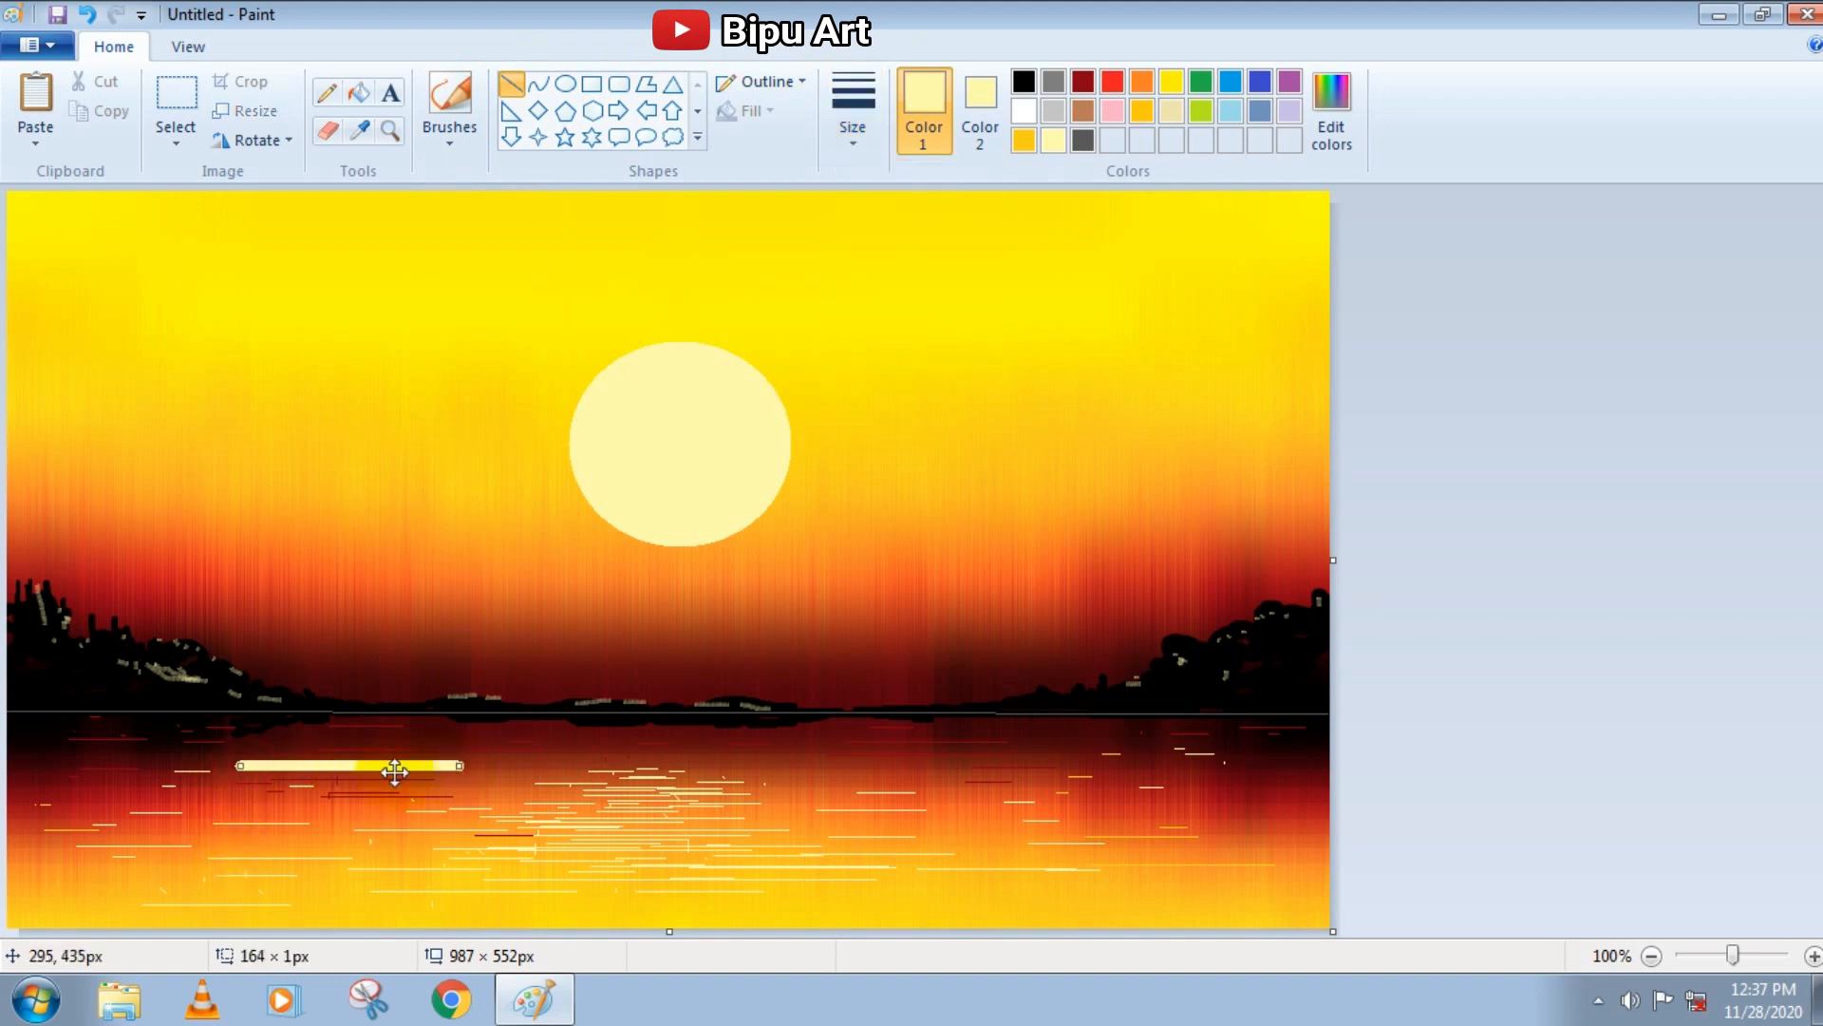
drag(394, 771, 403, 754)
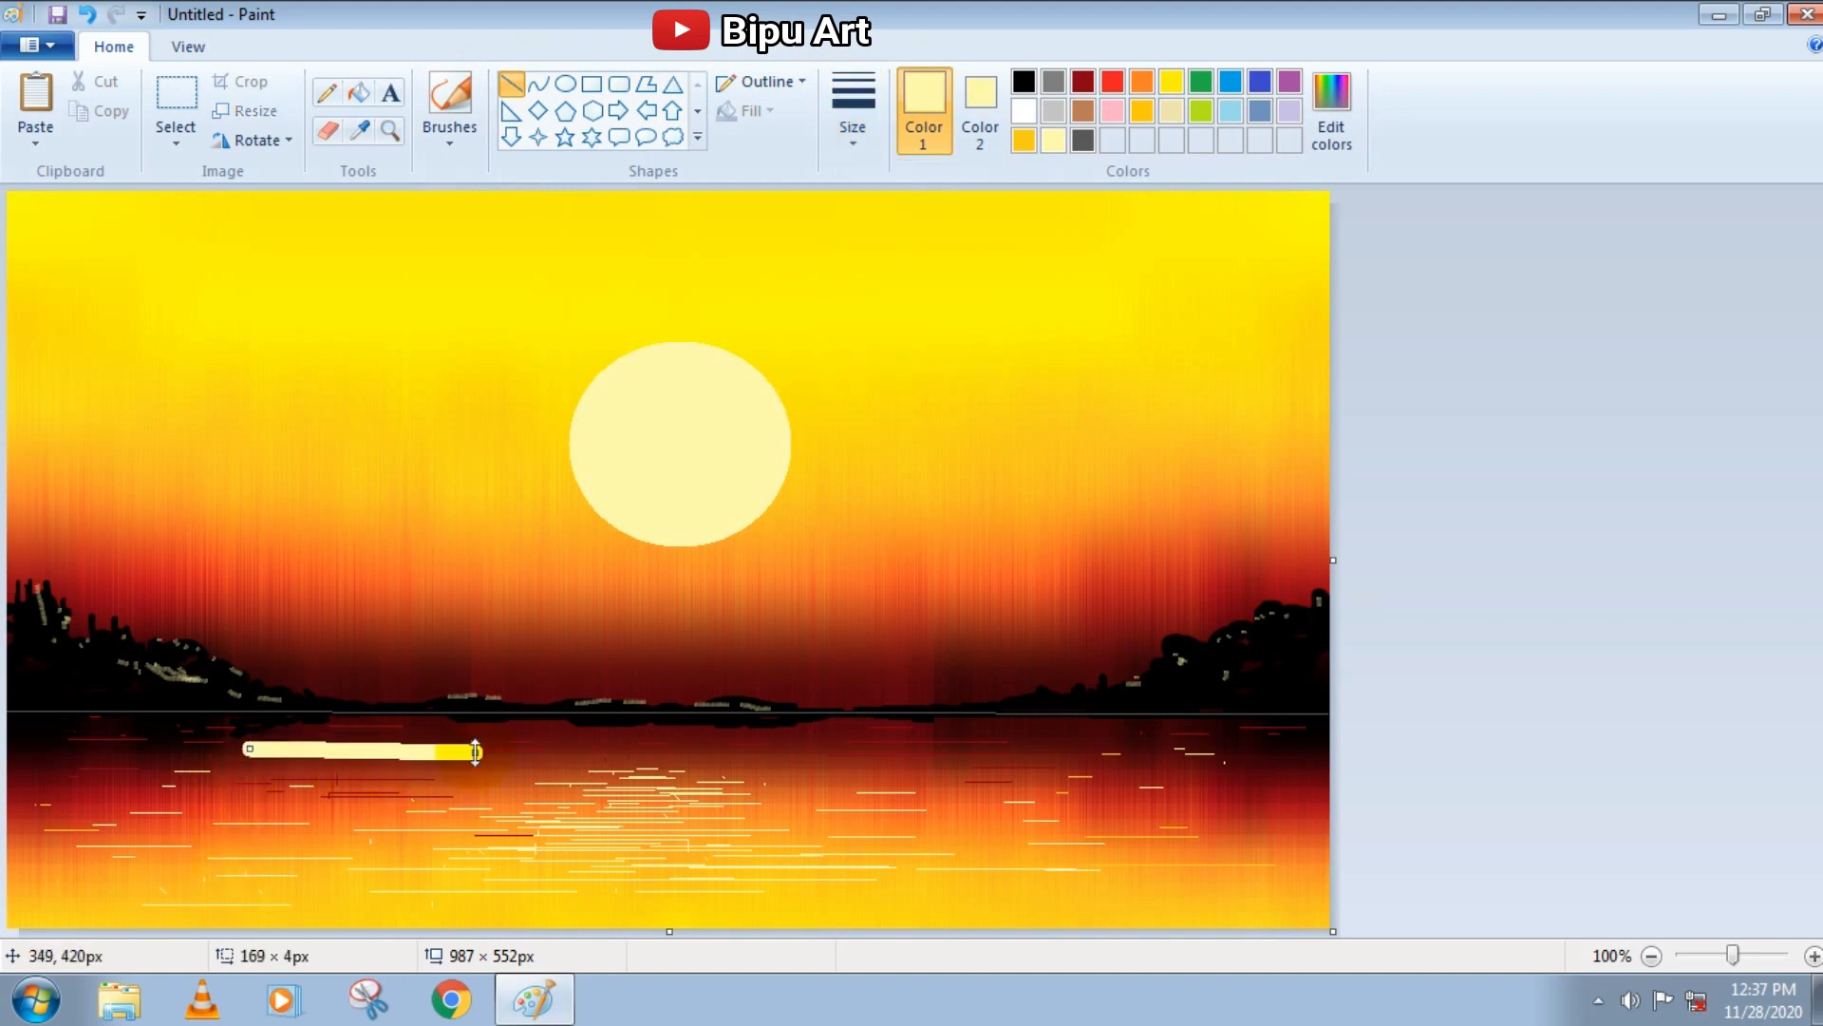
drag(400, 750, 400, 757)
drag(252, 757, 2, 888)
drag(389, 869, 318, 930)
Fill the inside of the pier outline with light yellow using the basic Brush at a thick size
click(450, 140)
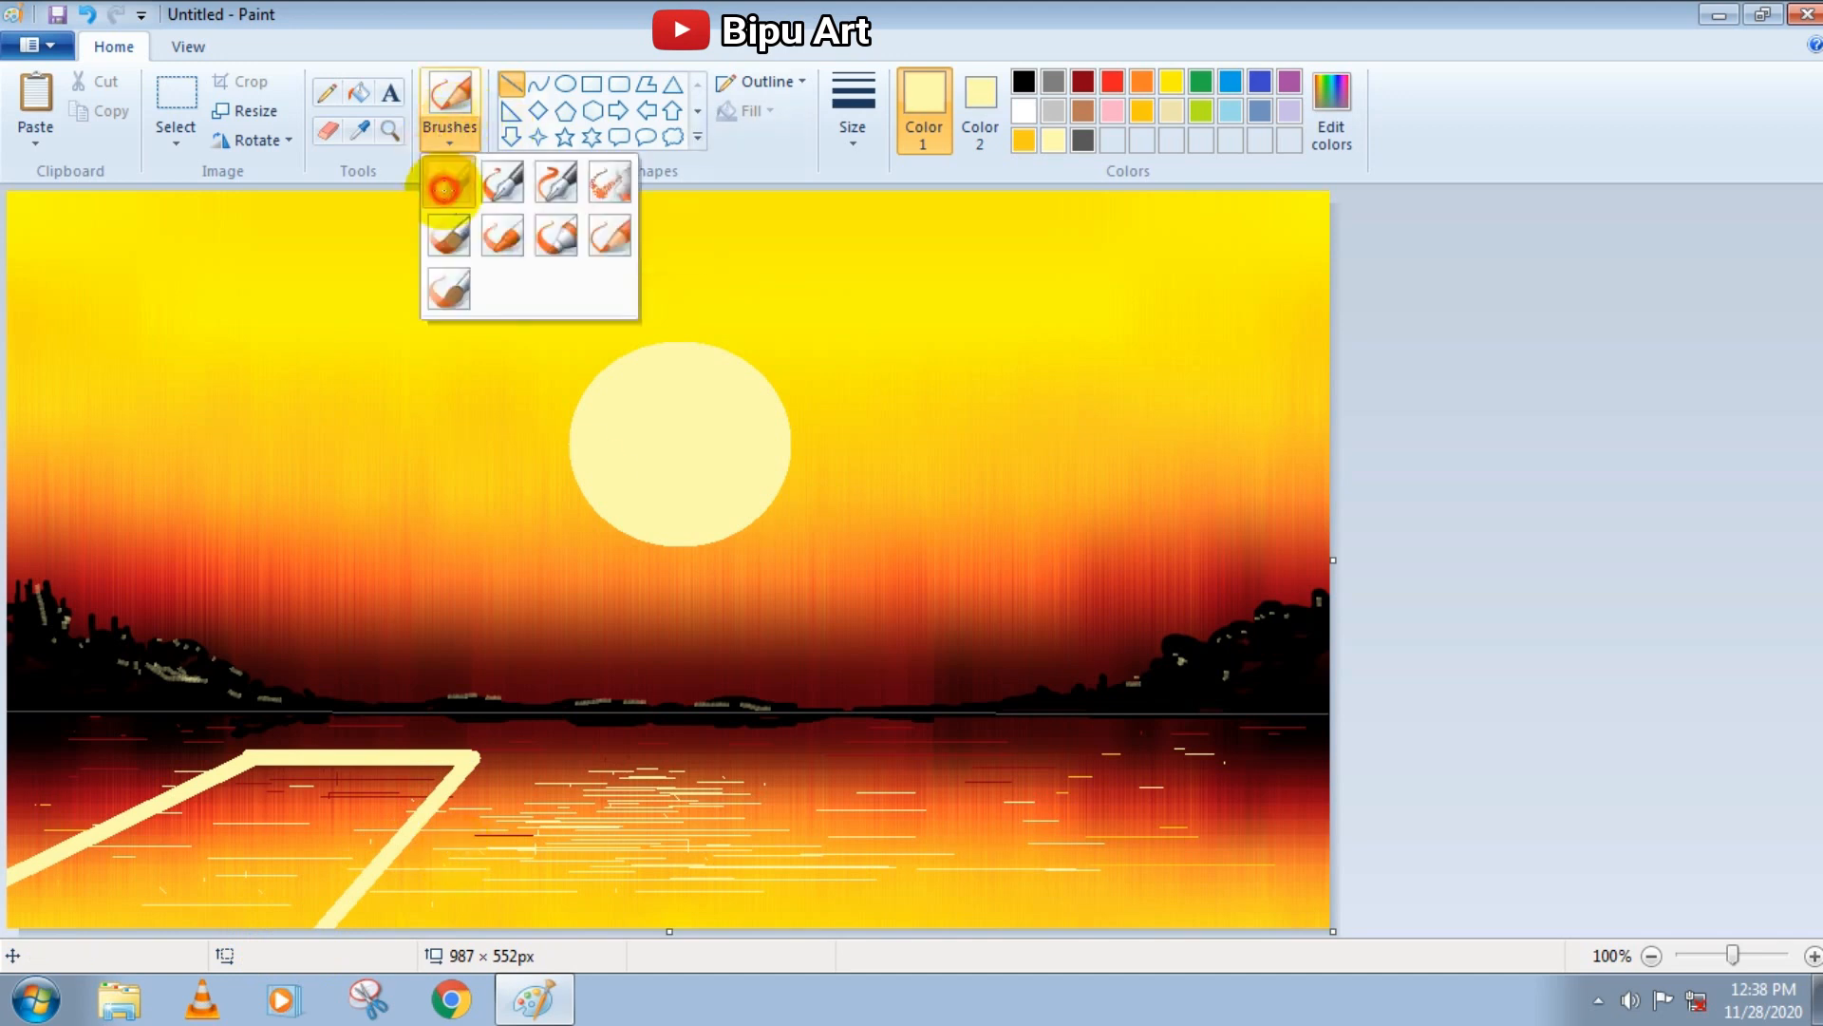
click(444, 184)
click(852, 133)
click(887, 334)
mouse_move(293, 810)
mouse_down()
mouse_move(275, 772)
mouse_move(437, 763)
mouse_move(273, 769)
mouse_move(74, 857)
mouse_up()
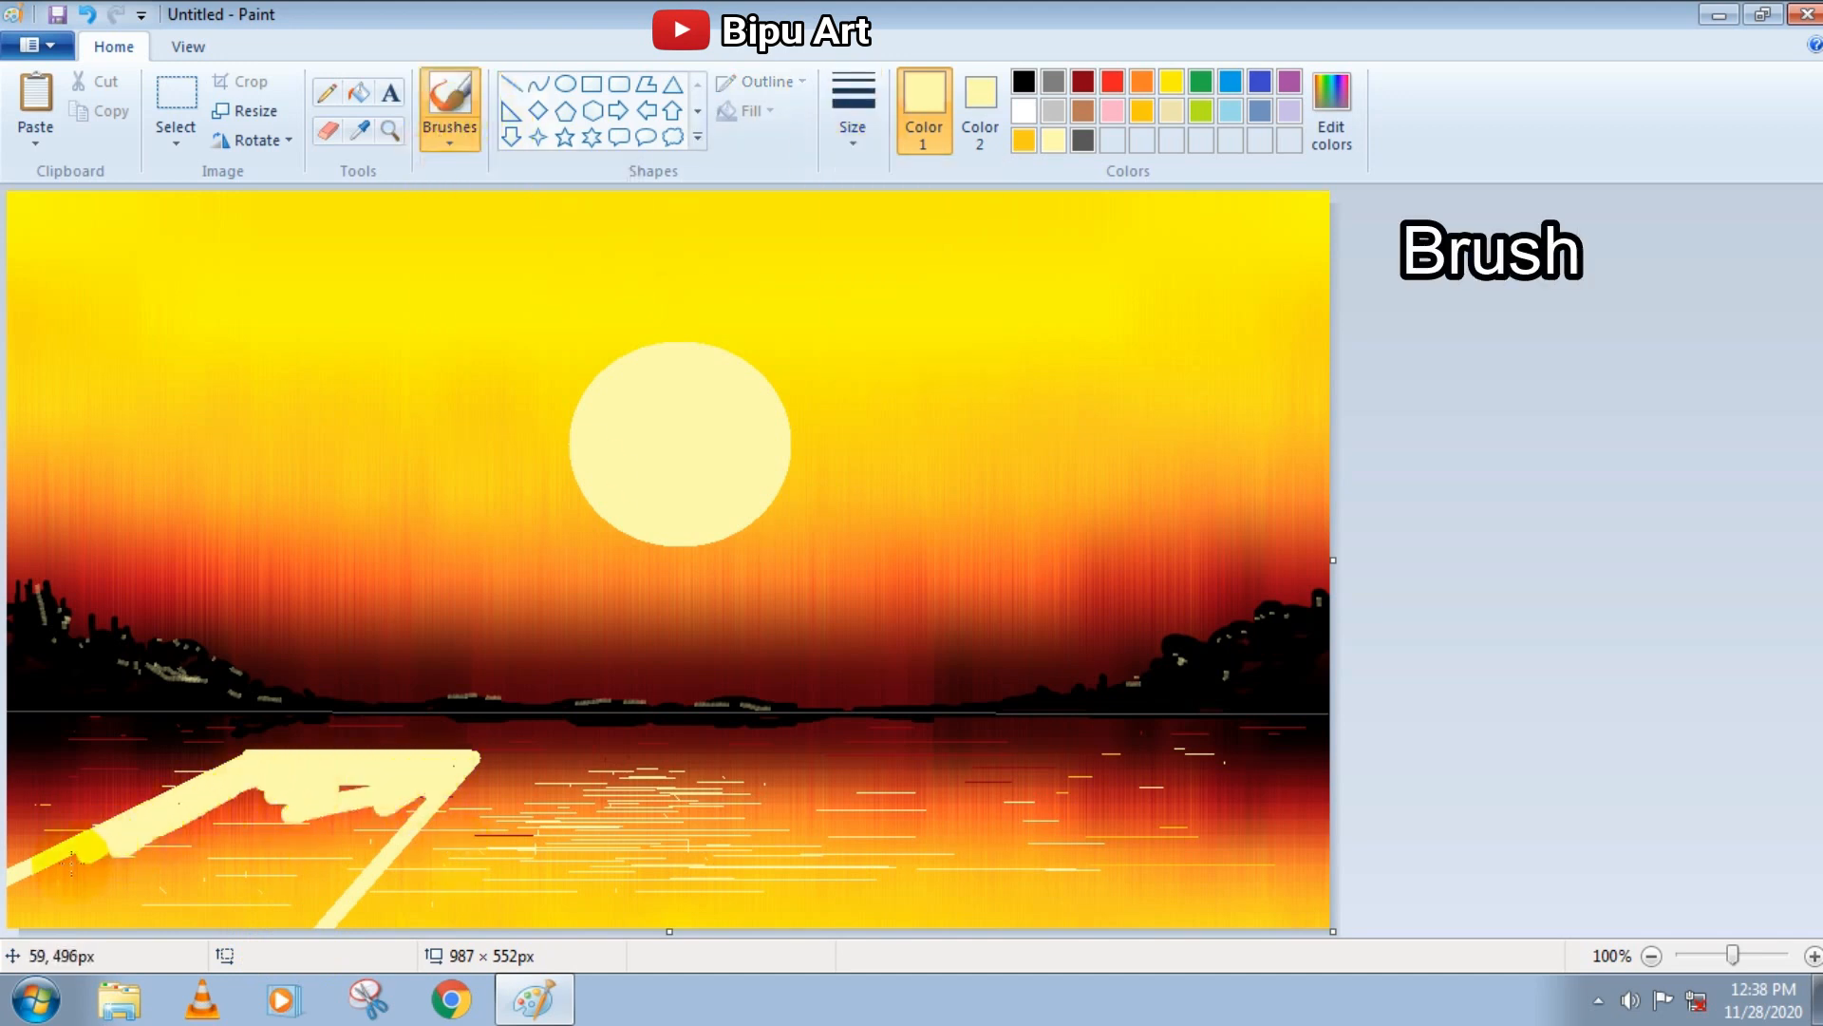
mouse_move(26, 919)
mouse_down()
mouse_move(320, 791)
mouse_move(409, 789)
mouse_move(369, 825)
mouse_move(231, 810)
mouse_move(335, 853)
mouse_move(406, 815)
mouse_move(315, 919)
mouse_move(289, 843)
mouse_move(81, 914)
mouse_move(207, 933)
mouse_move(224, 901)
mouse_move(95, 925)
mouse_move(281, 914)
mouse_move(137, 901)
mouse_move(242, 863)
mouse_move(166, 840)
mouse_move(96, 862)
mouse_up()
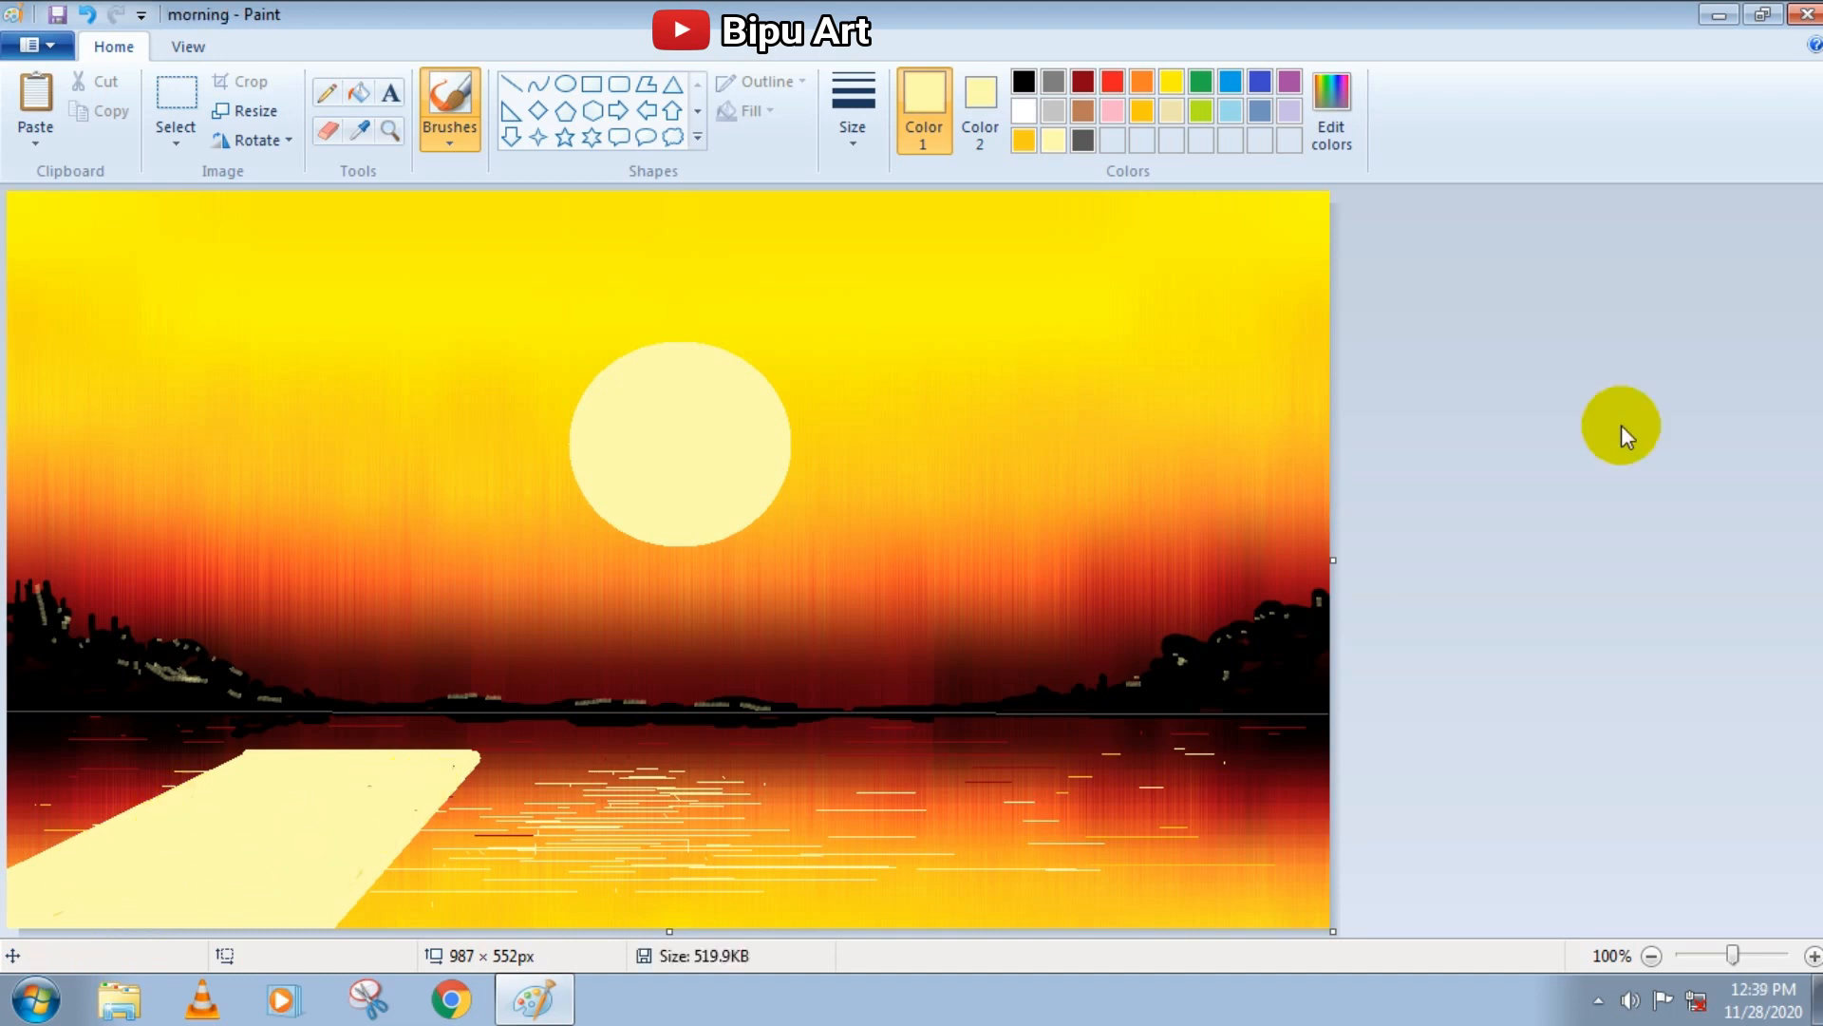
Draw four thick vertical light yellow posts along the pier, two at the far corners and two at the near sides
click(510, 84)
drag(473, 720, 473, 851)
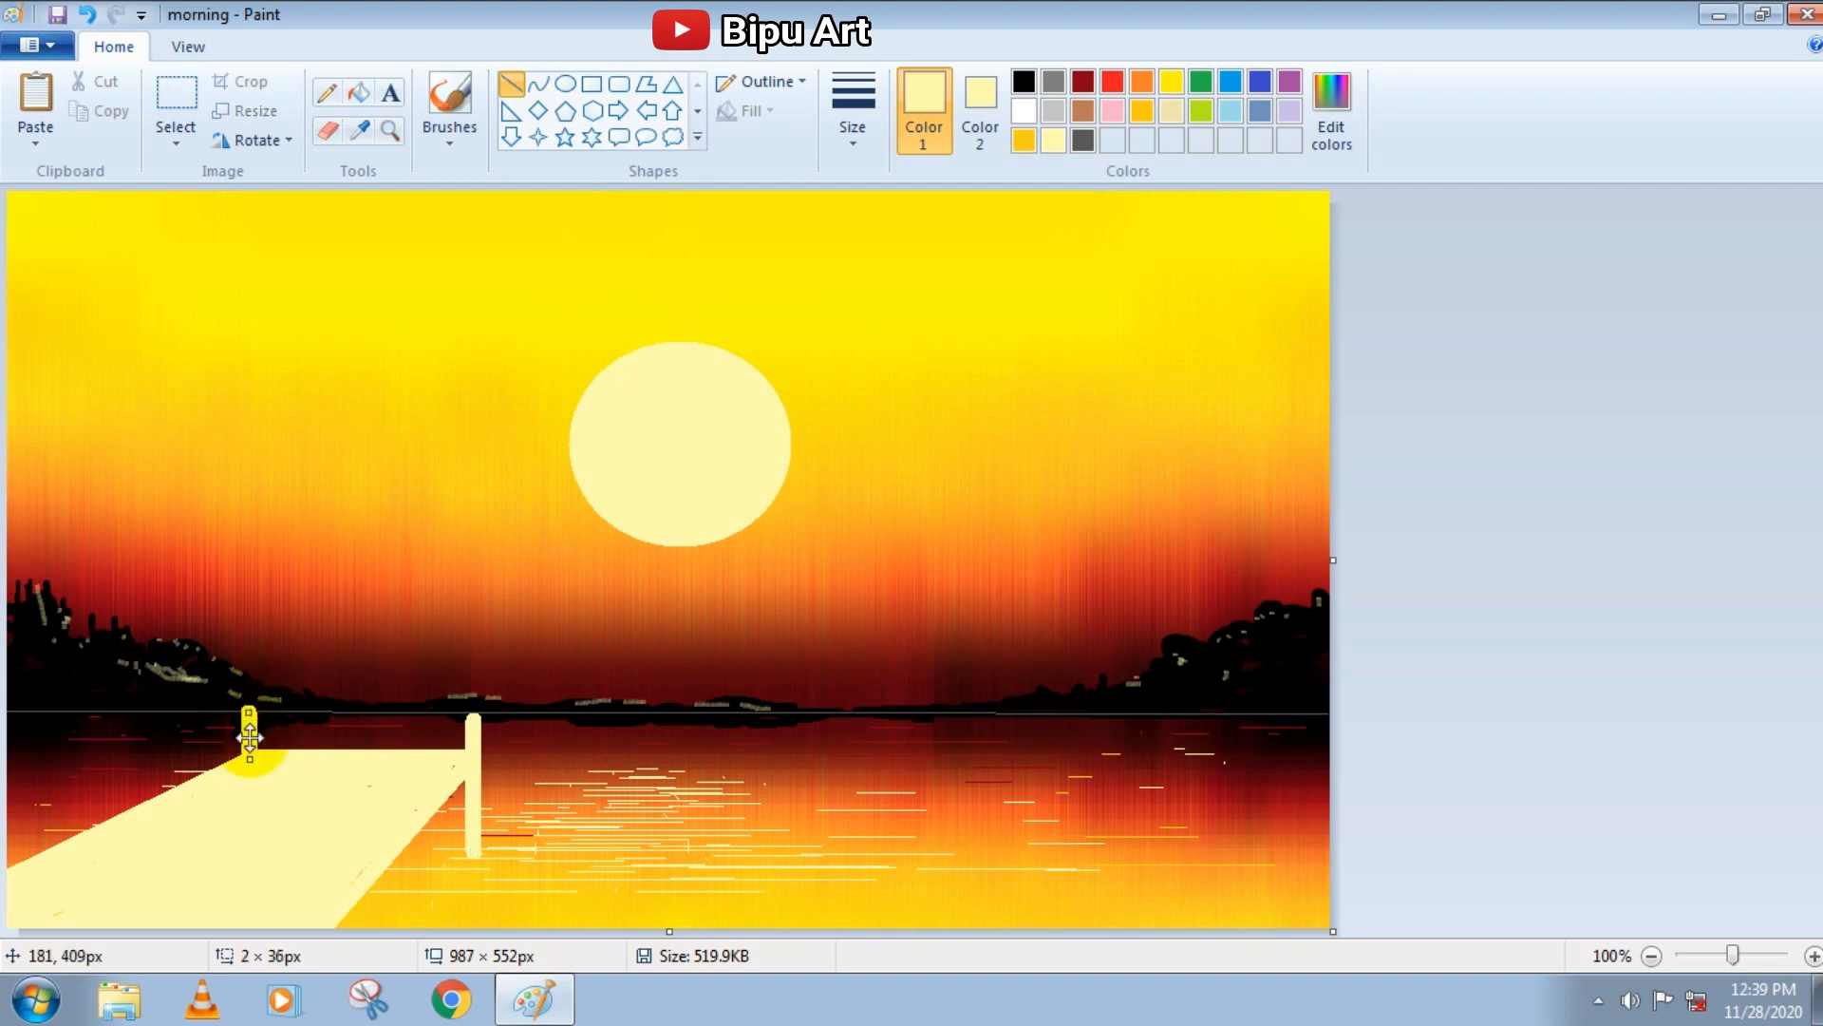
drag(64, 763, 64, 838)
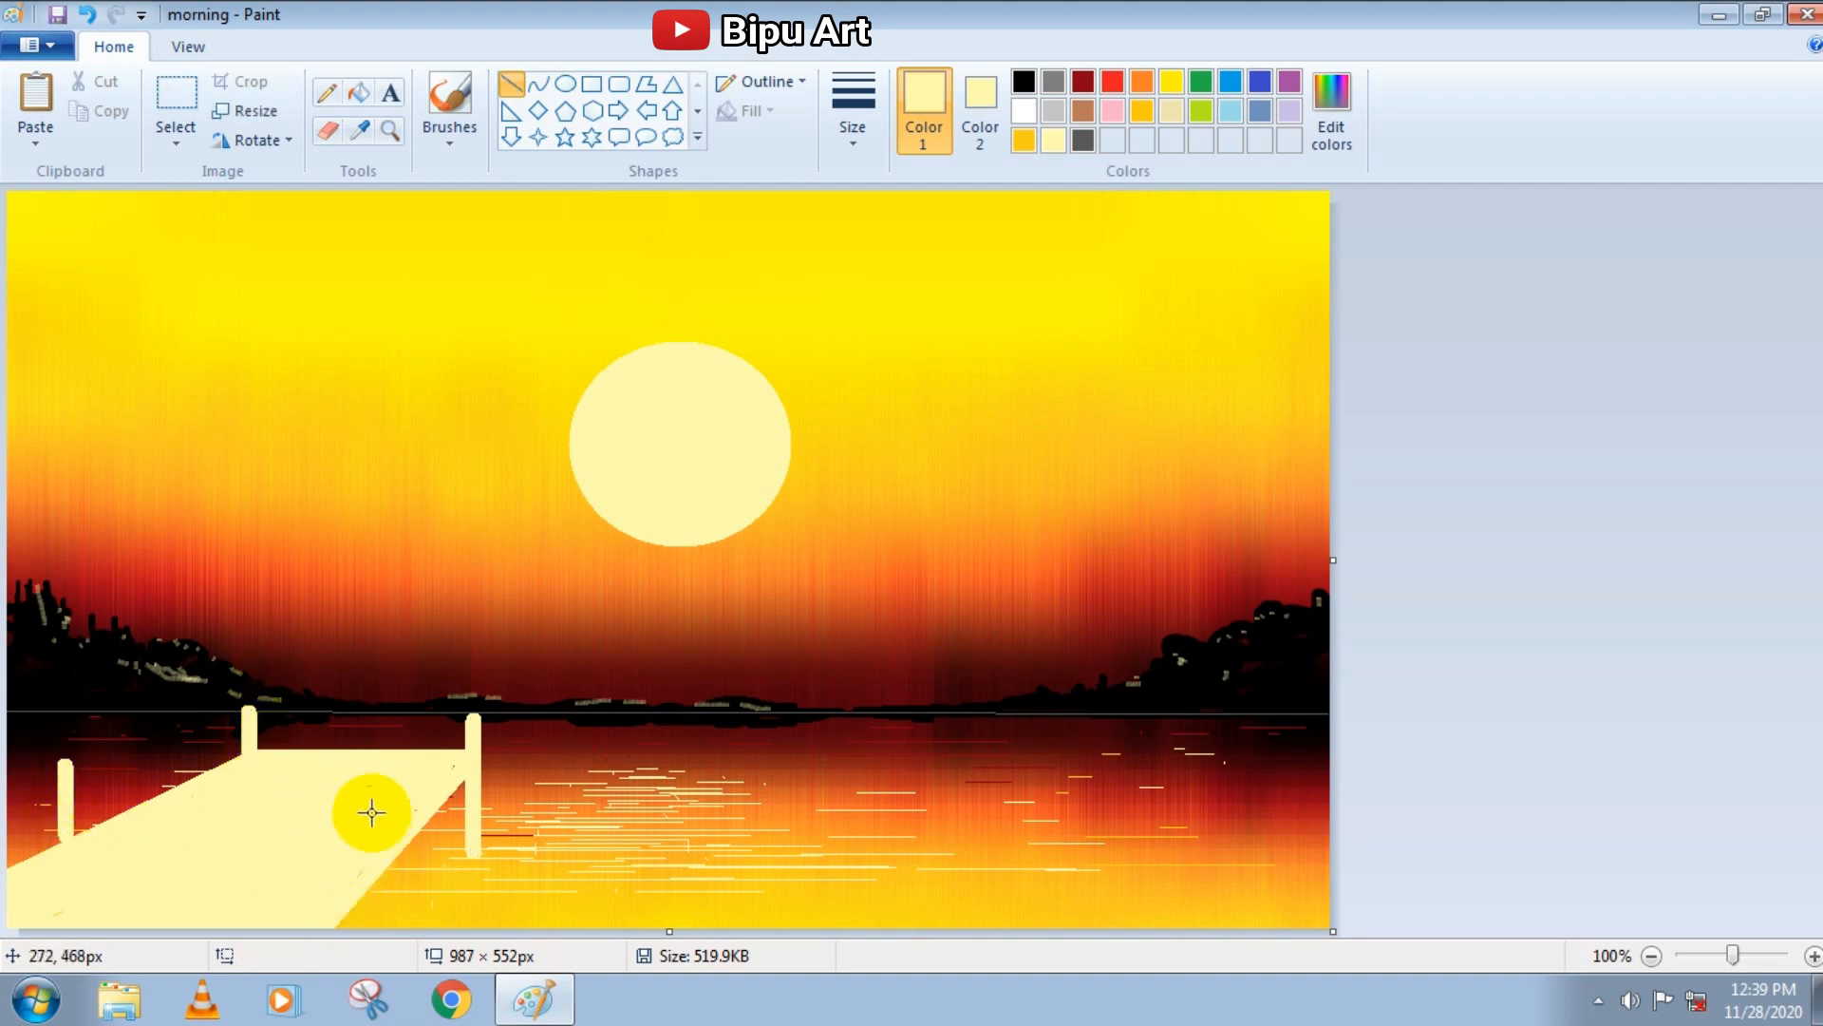
drag(358, 837, 358, 921)
click(260, 868)
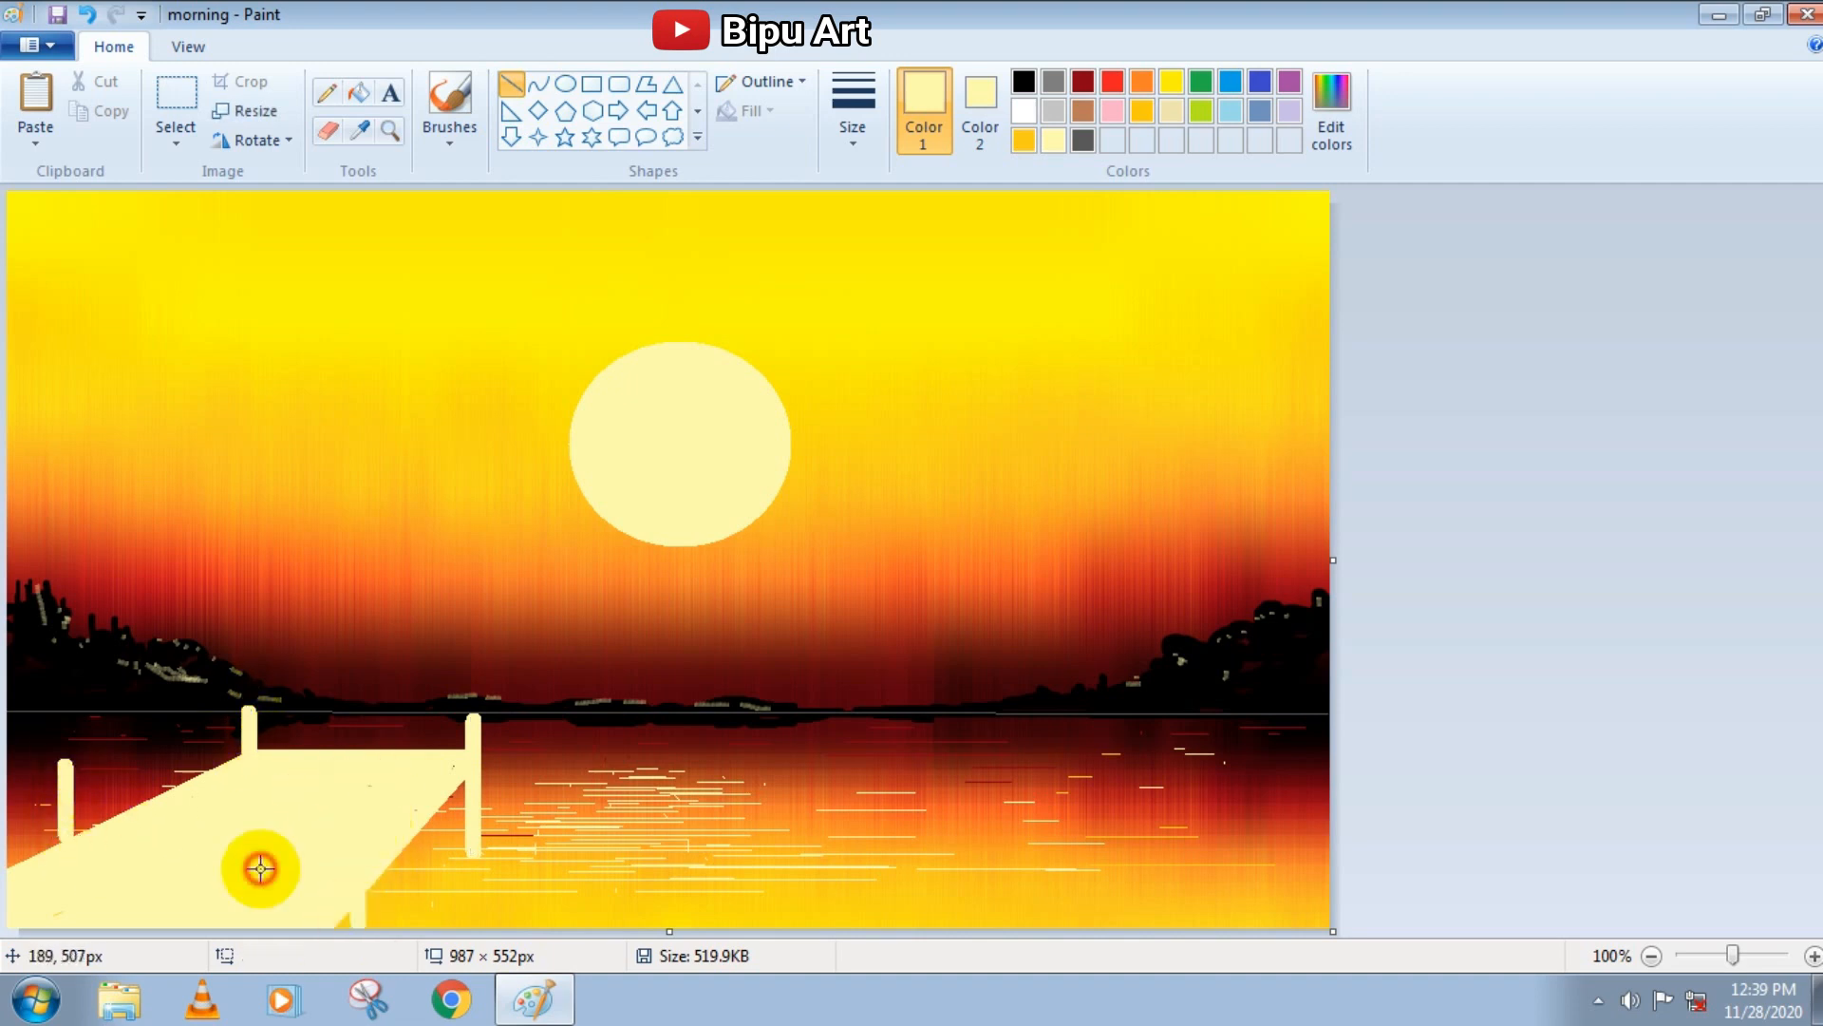
Mix a dark brown and a medium brown, and draw a thick dark brown line along the pier's right edge
click(1085, 109)
click(1331, 111)
drag(1200, 431, 1201, 481)
click(686, 684)
click(853, 111)
click(885, 349)
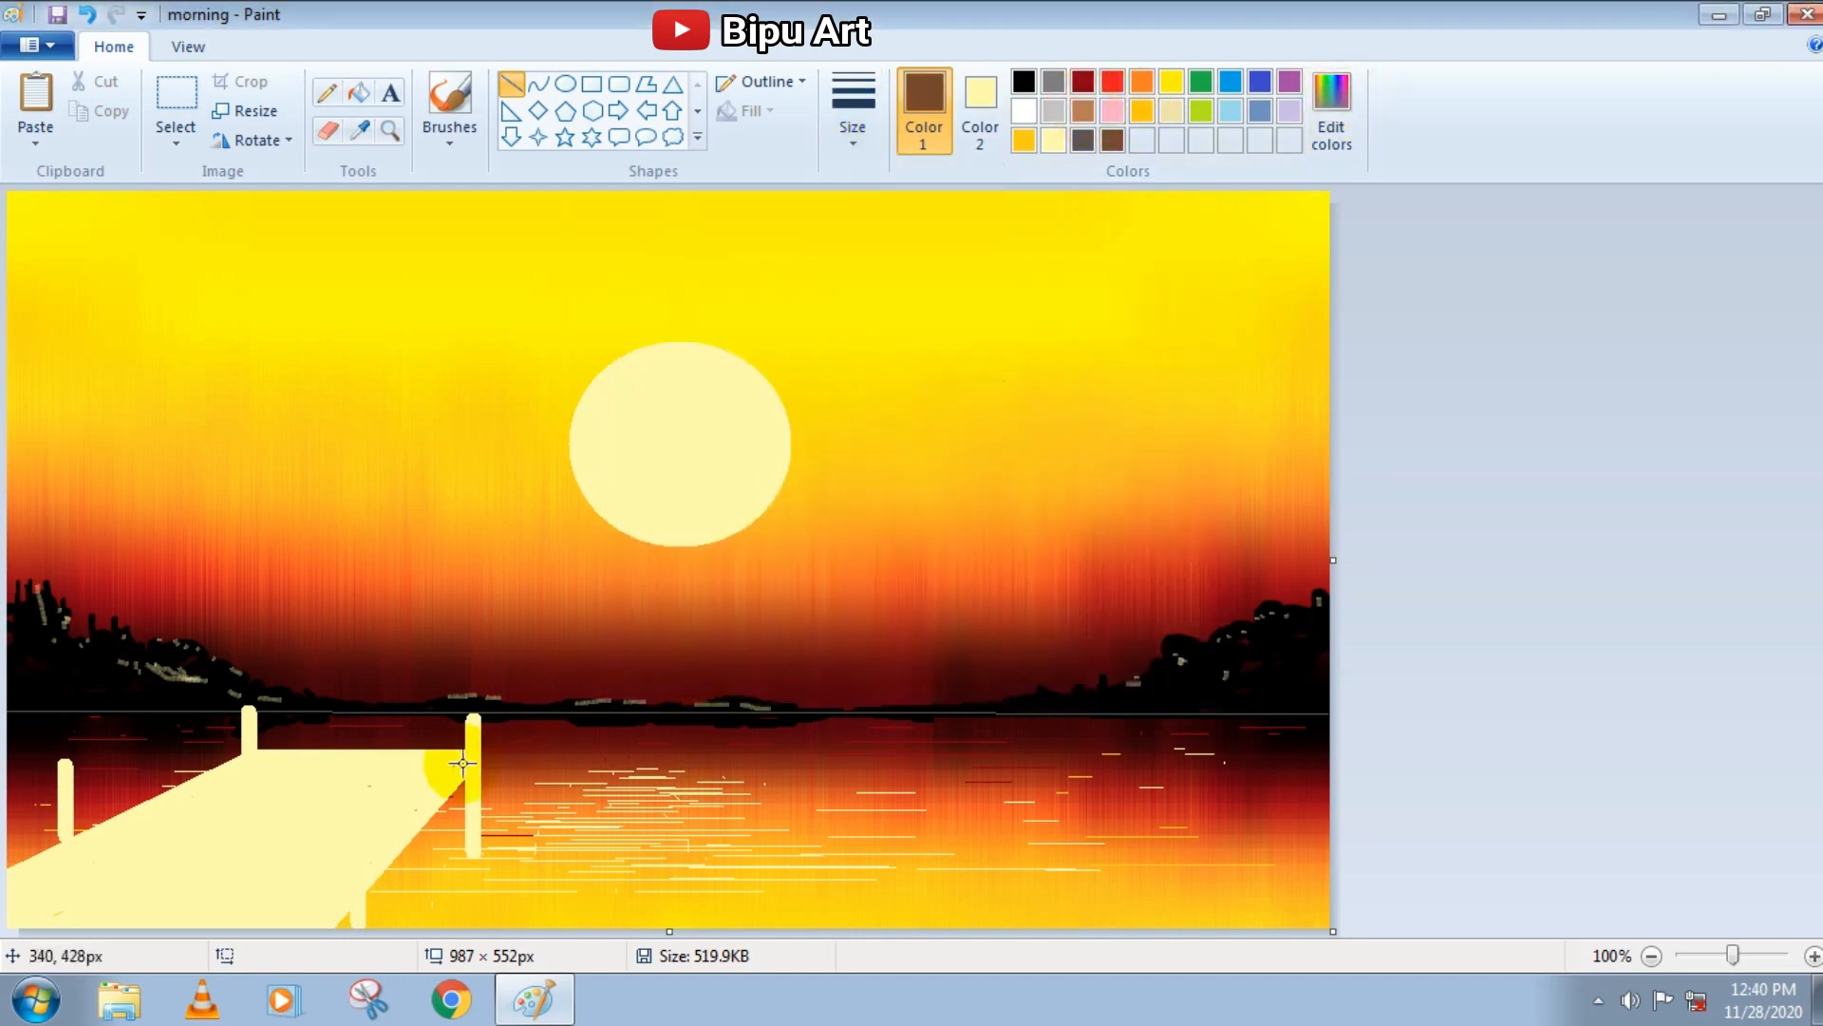
mouse_move(462, 767)
mouse_down()
mouse_move(395, 867)
mouse_move(323, 926)
mouse_up()
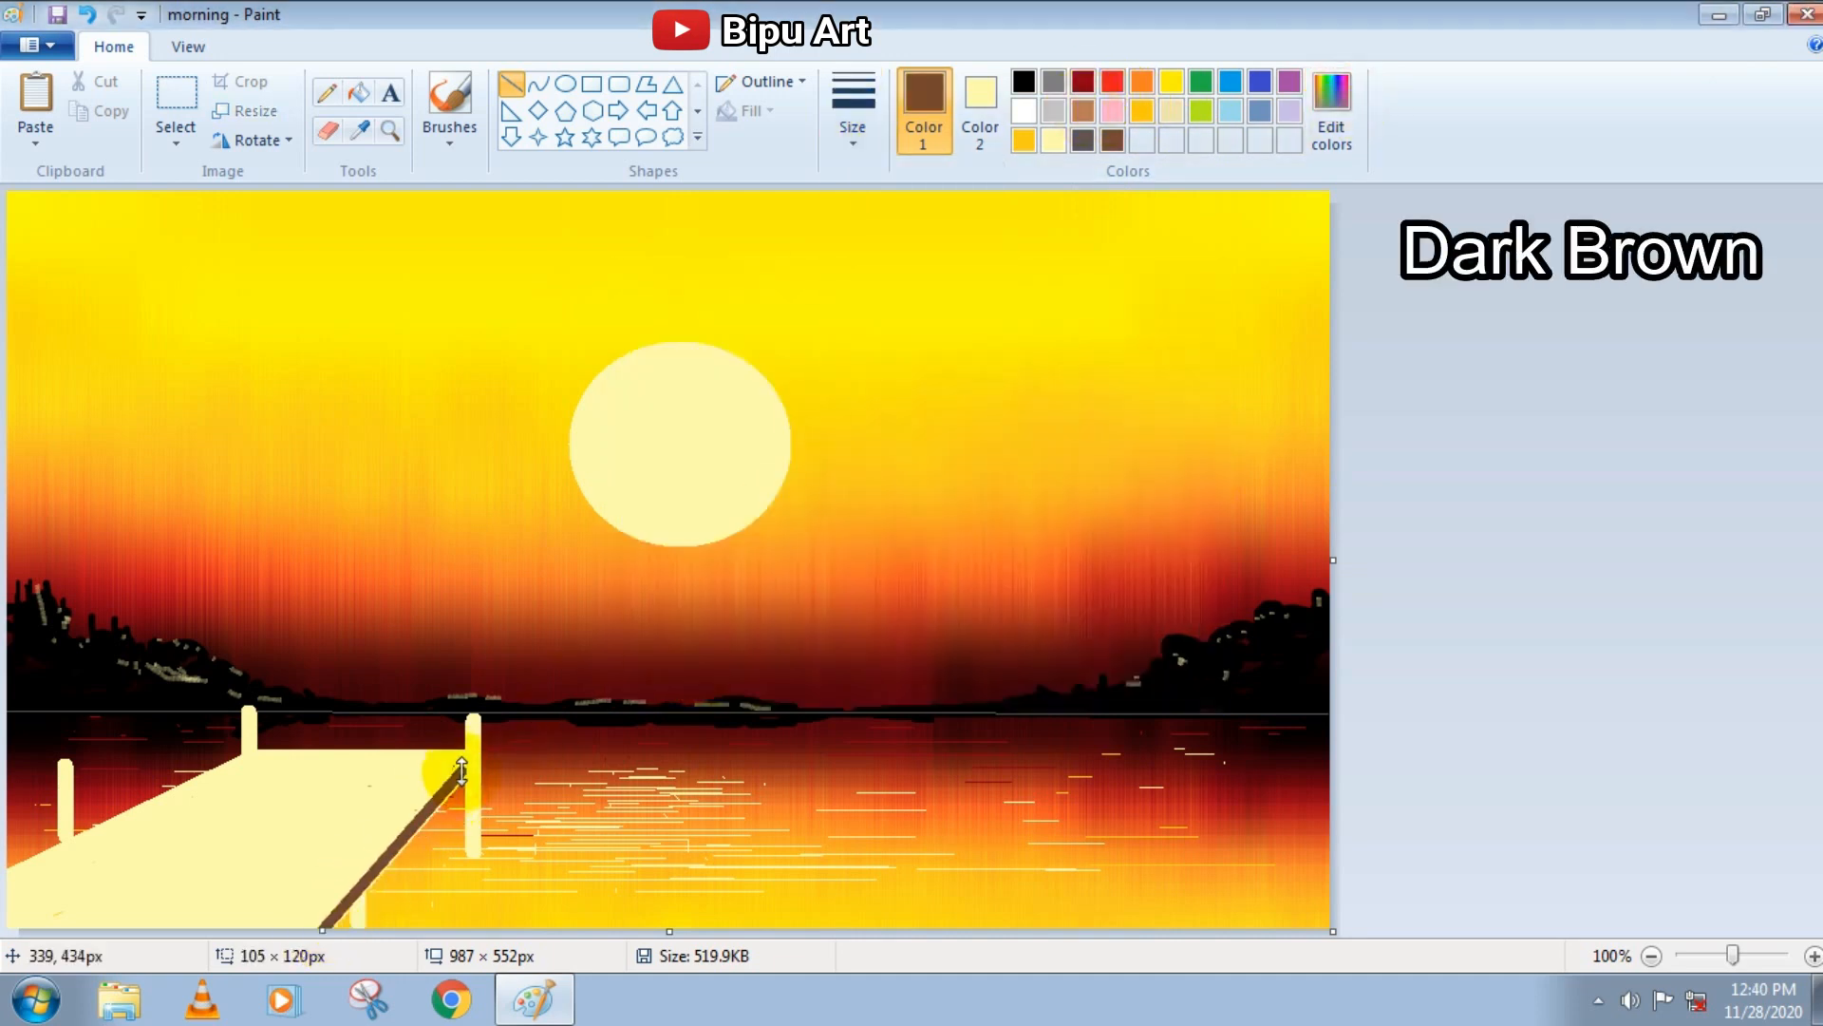
click(1332, 111)
click(1112, 140)
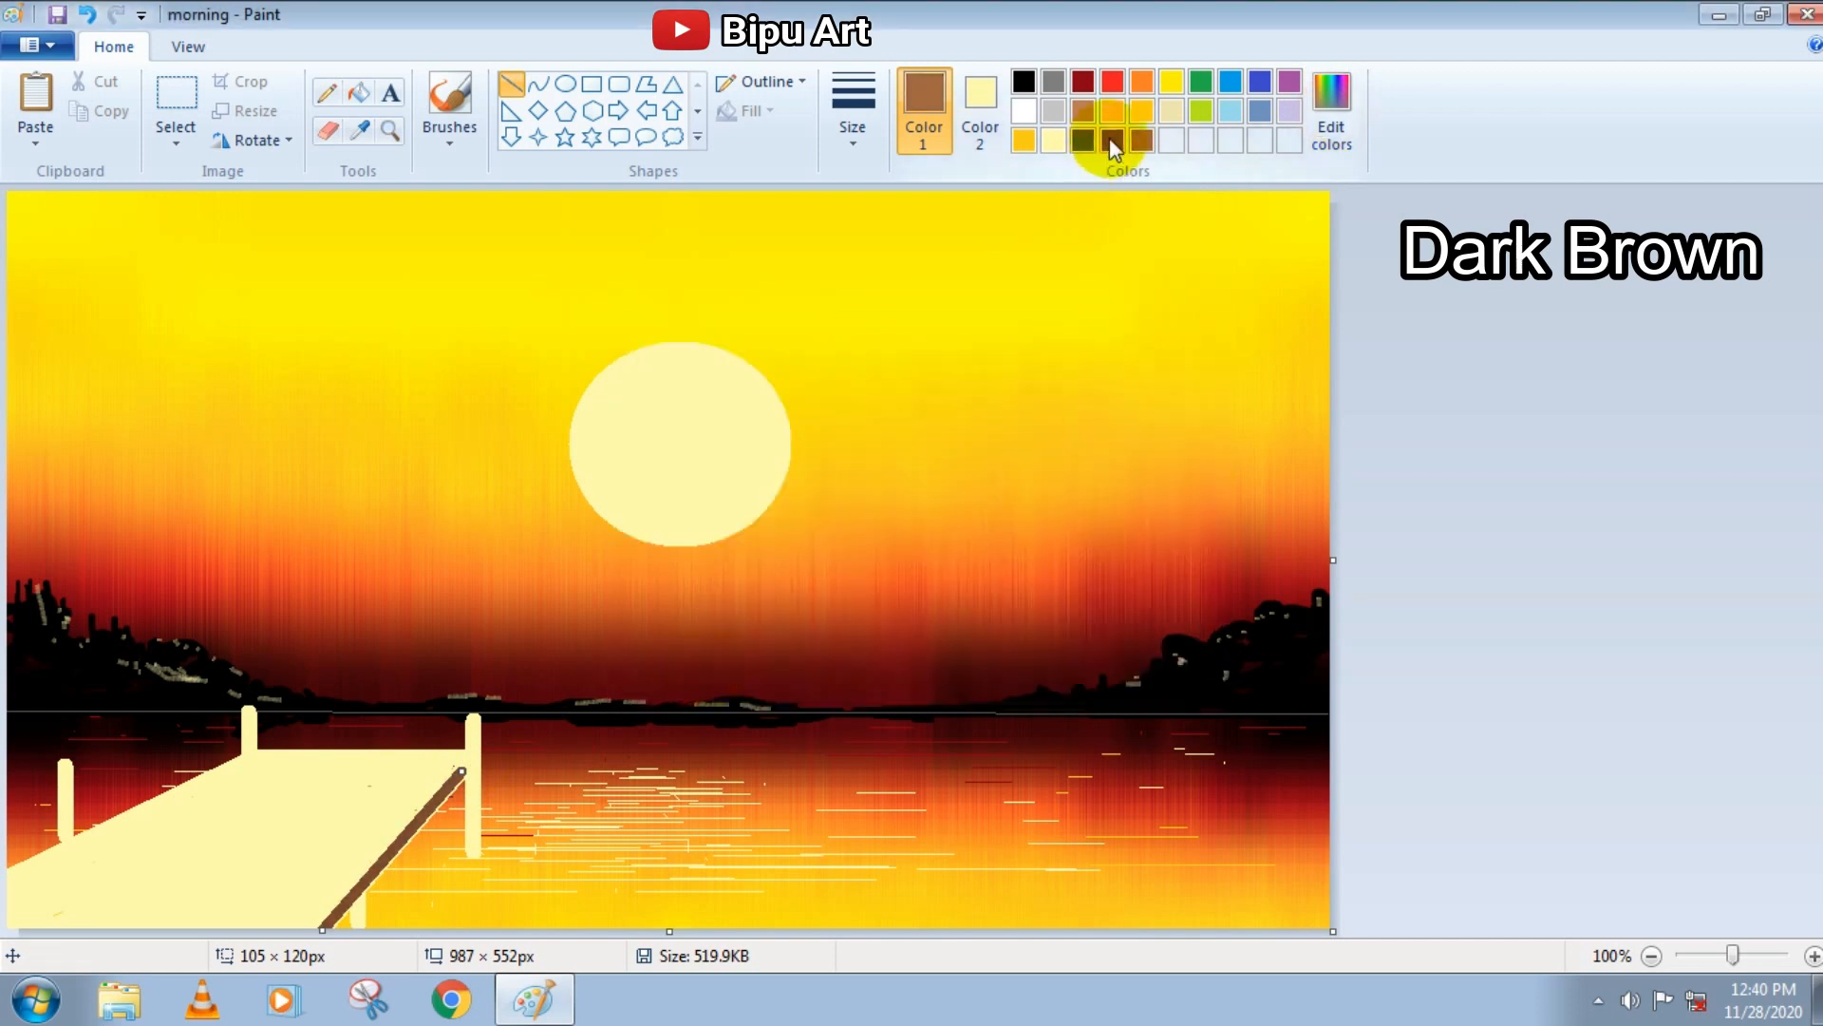
Shade the two far pier posts with vertical dark brown lines, thinner on the left post
click(863, 122)
click(915, 293)
drag(472, 718, 468, 849)
click(853, 109)
click(858, 237)
click(243, 728)
click(448, 753)
Draw five dark brown plank lines across the pier deck, spaced wider toward the front
click(853, 109)
click(883, 293)
drag(228, 765, 460, 768)
drag(370, 768, 462, 770)
drag(195, 787, 440, 798)
mouse_move(383, 795)
mouse_down()
mouse_move(366, 798)
mouse_move(433, 798)
mouse_up()
drag(129, 814, 406, 826)
mouse_move(78, 839)
mouse_down()
mouse_move(382, 861)
mouse_move(69, 840)
mouse_up()
drag(382, 863, 382, 857)
click(700, 611)
mouse_move(20, 865)
mouse_down()
mouse_move(347, 899)
mouse_move(13, 870)
mouse_up()
Draw a thick vertical dark brown line over the pier's near right post, from the deck down to the canvas edge
click(851, 132)
click(895, 356)
mouse_move(339, 812)
mouse_down()
mouse_move(350, 927)
mouse_move(348, 807)
mouse_move(357, 849)
mouse_up()
click(277, 850)
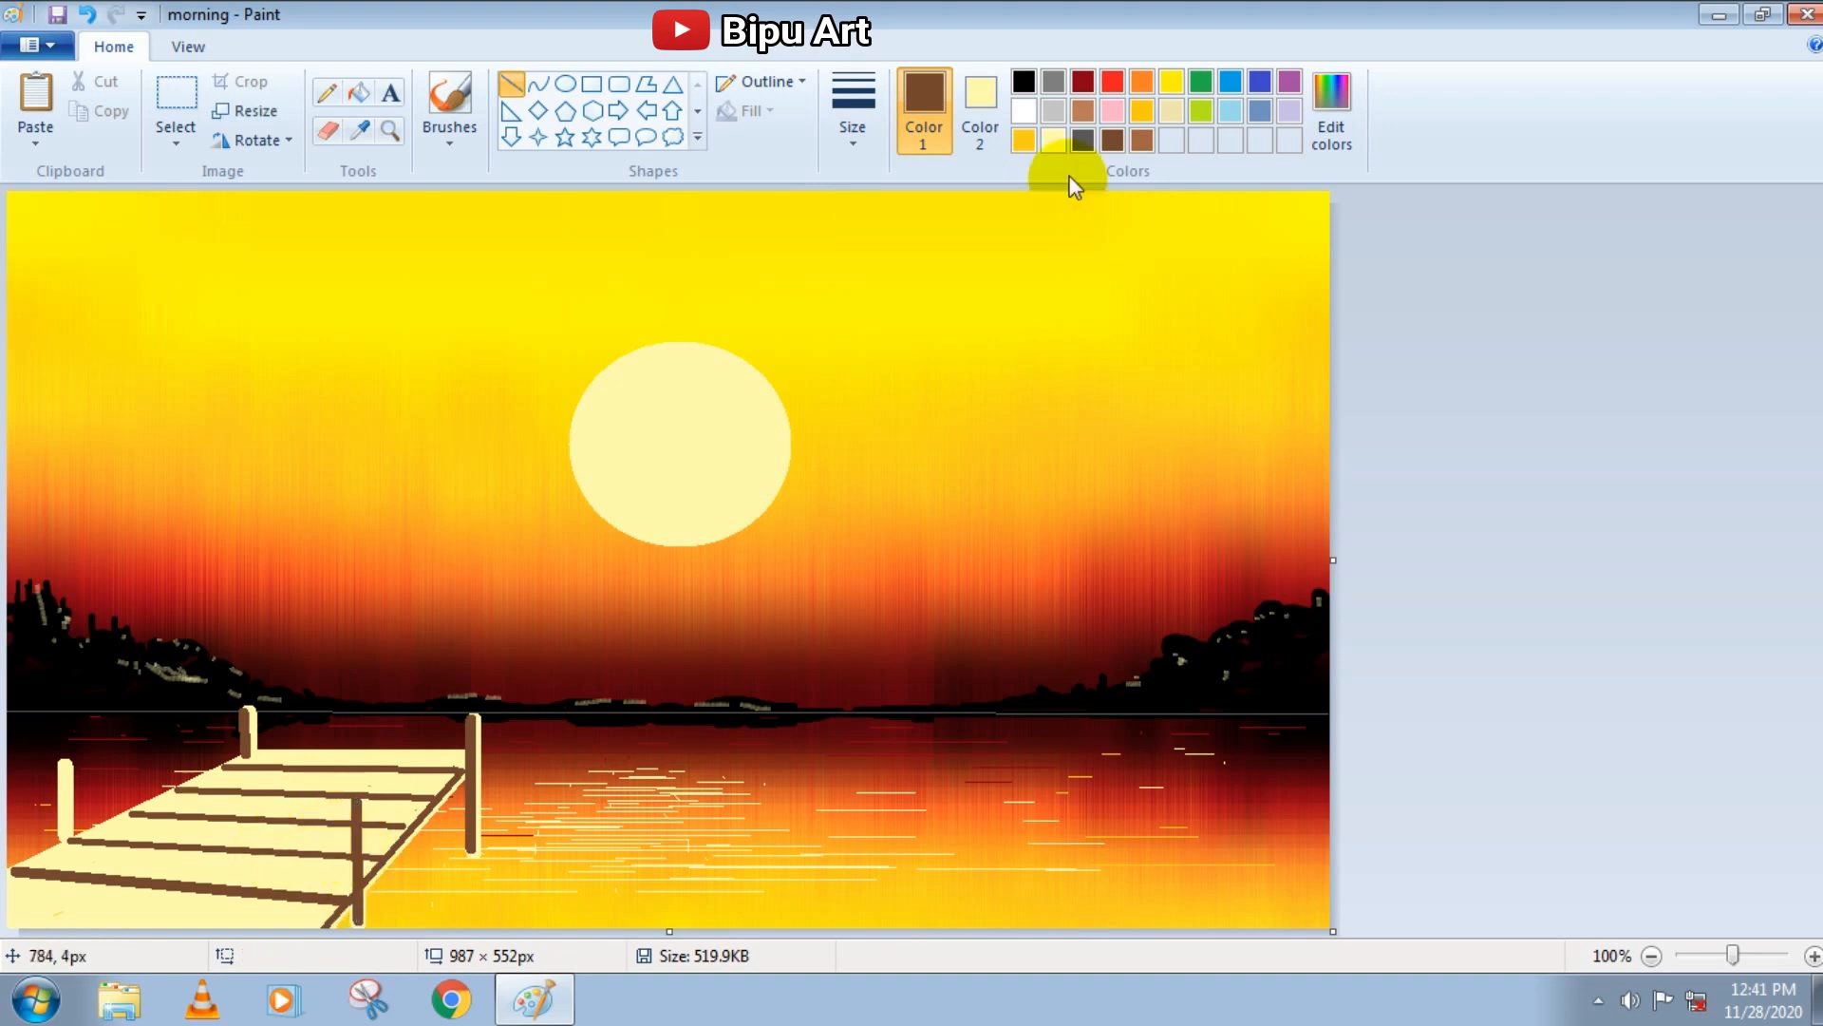
Pencil dark brown ripples in the water below the far right post, and shade the near left post with a dark brown line
click(327, 92)
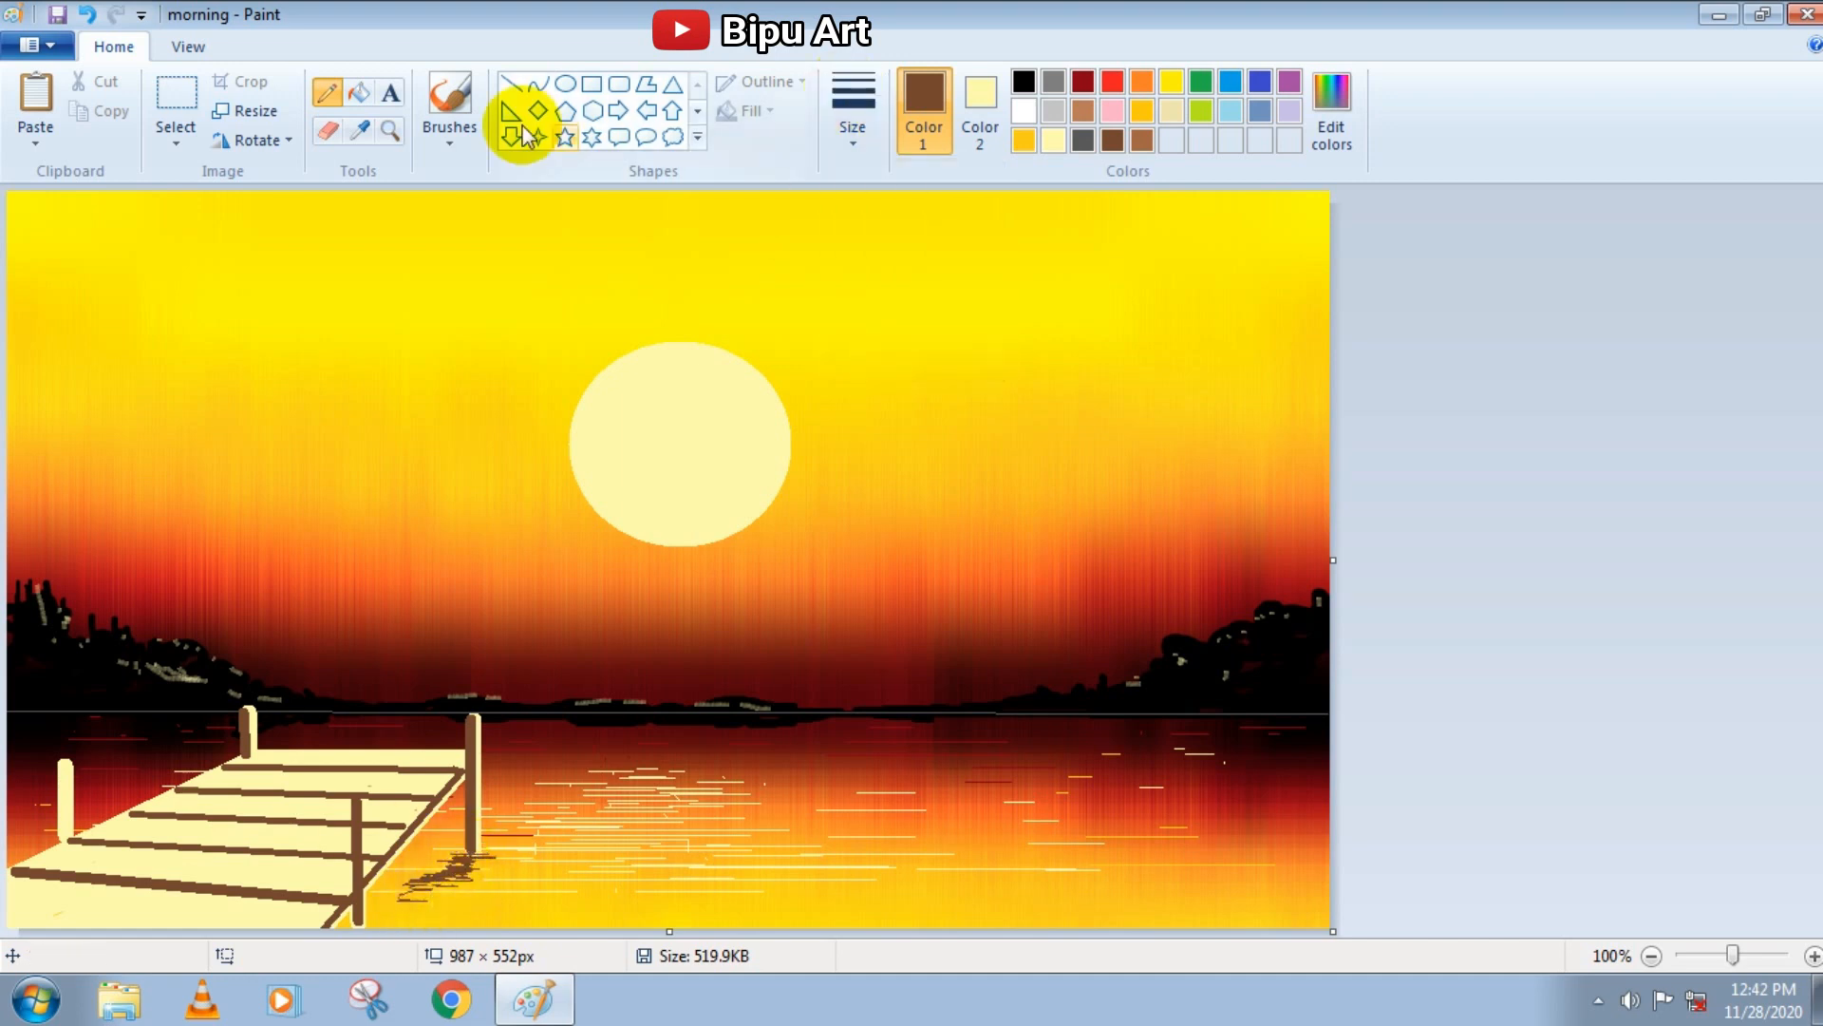
click(511, 84)
click(59, 887)
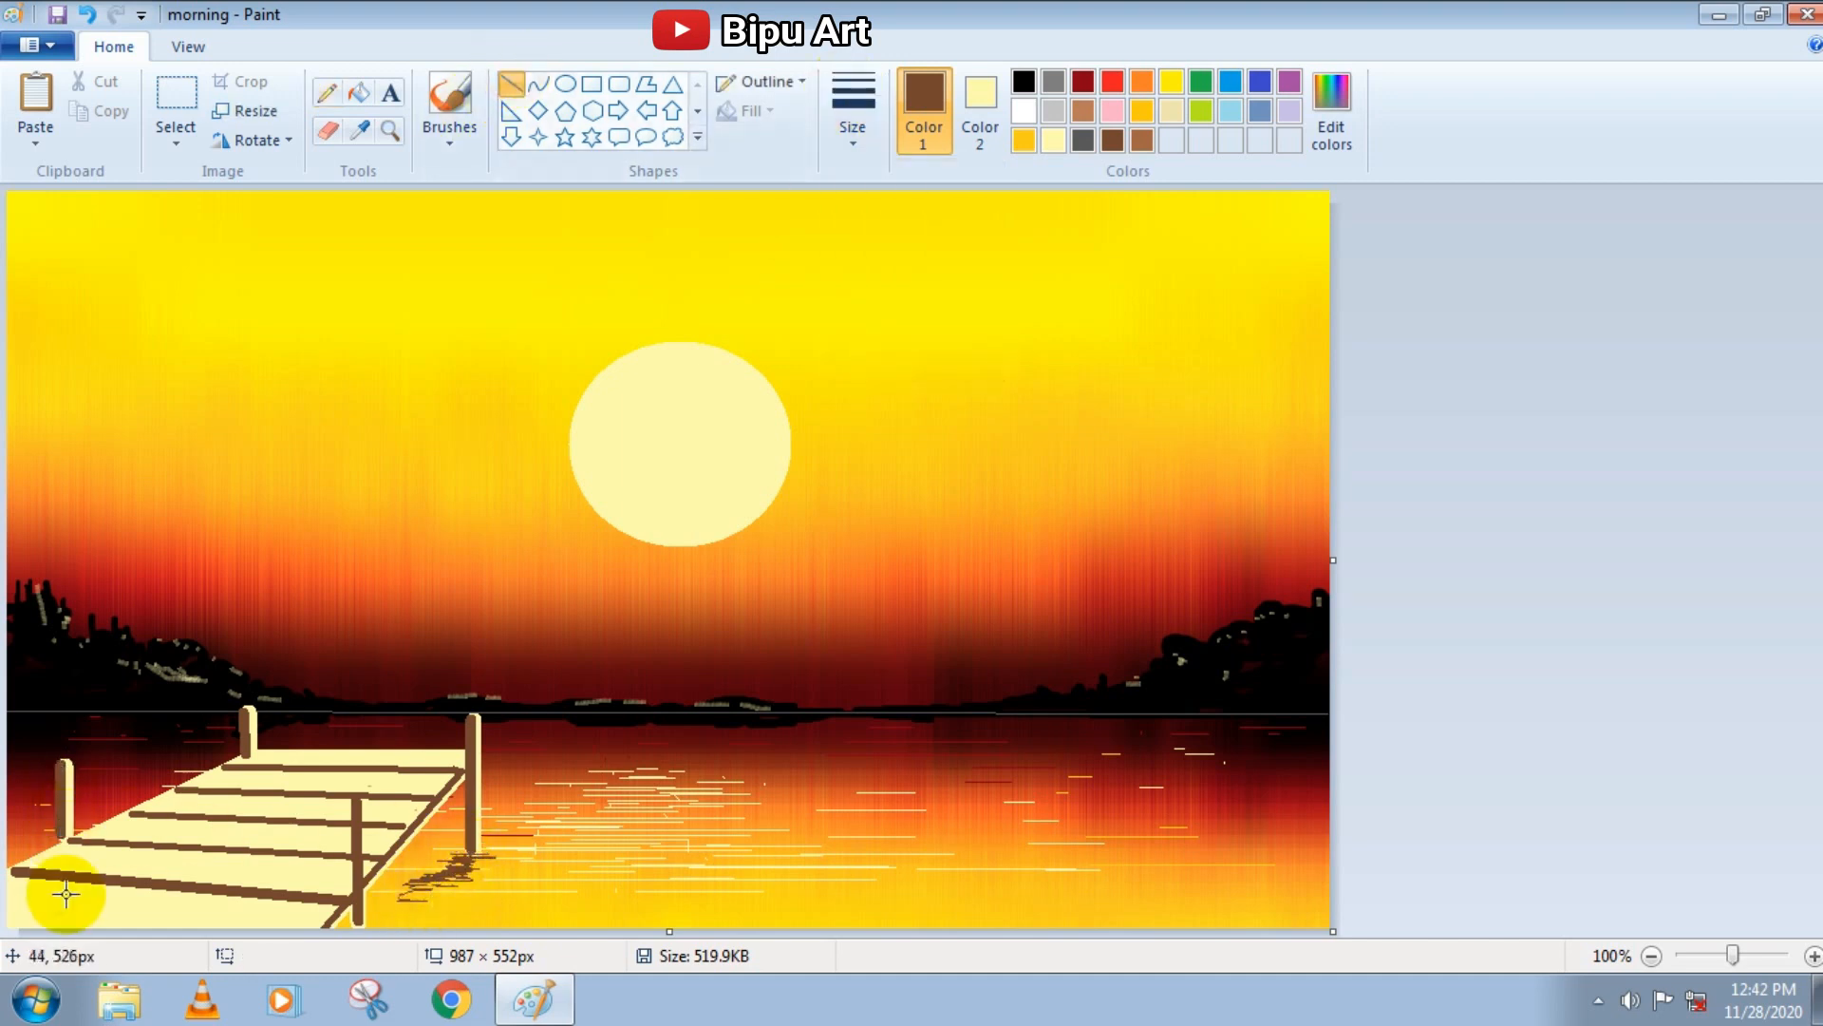
Shade the pier planks with basic Brush strokes in golden yellow and medium brown
click(1024, 140)
click(453, 131)
click(448, 182)
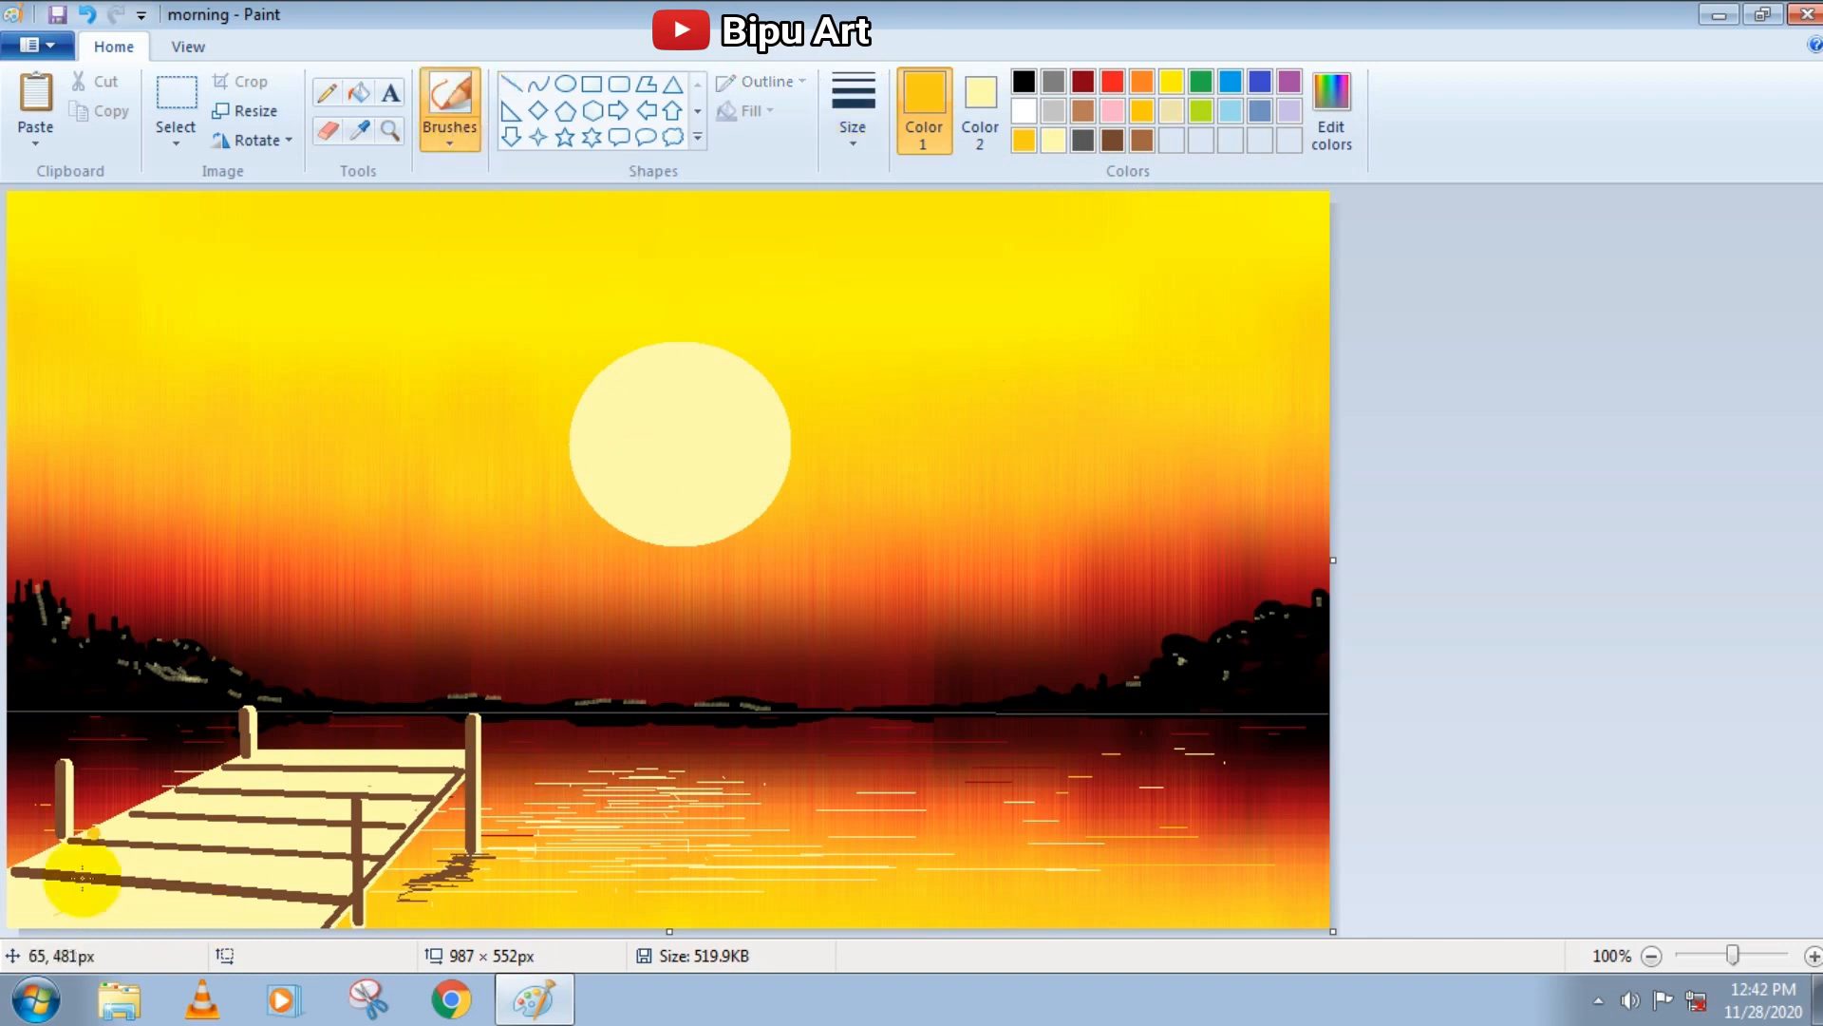
mouse_move(17, 916)
mouse_down()
mouse_move(290, 920)
mouse_move(85, 912)
mouse_move(101, 863)
mouse_move(21, 869)
mouse_move(256, 884)
mouse_move(195, 837)
mouse_move(299, 842)
mouse_move(152, 806)
mouse_move(328, 835)
mouse_move(313, 794)
mouse_move(14, 924)
mouse_move(306, 920)
mouse_move(228, 923)
mouse_up()
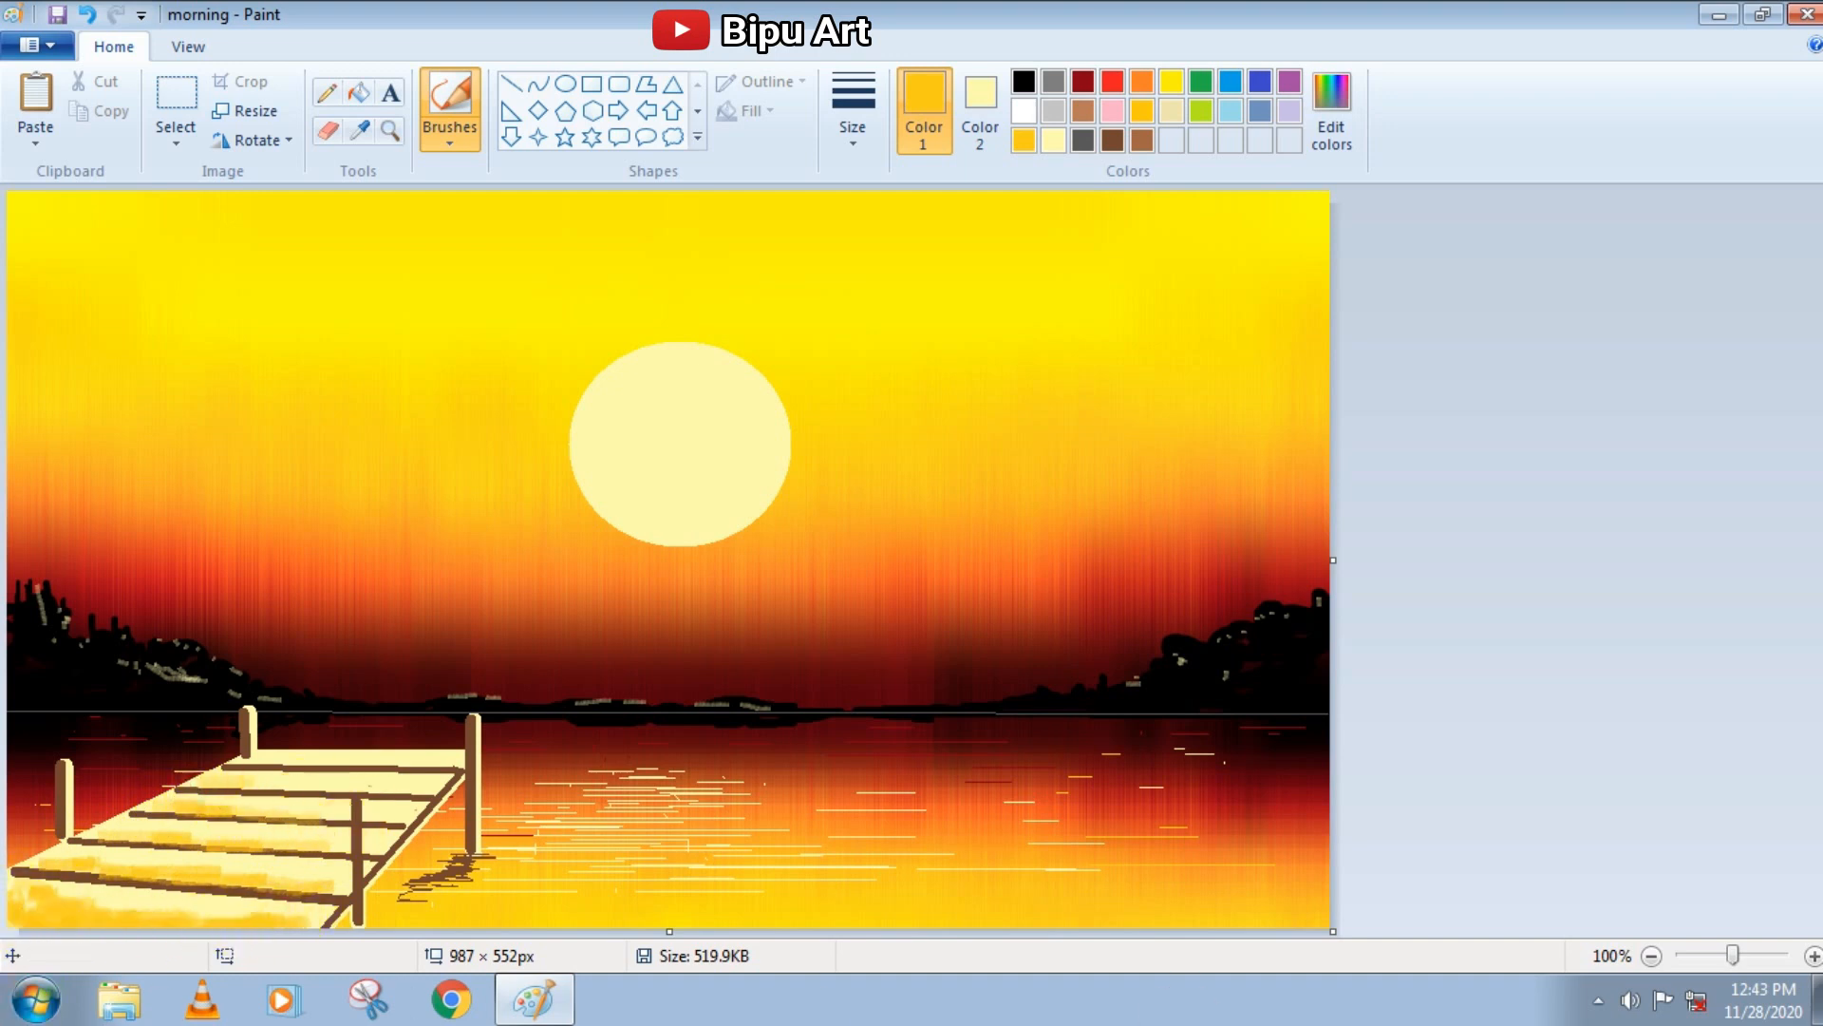
click(1142, 142)
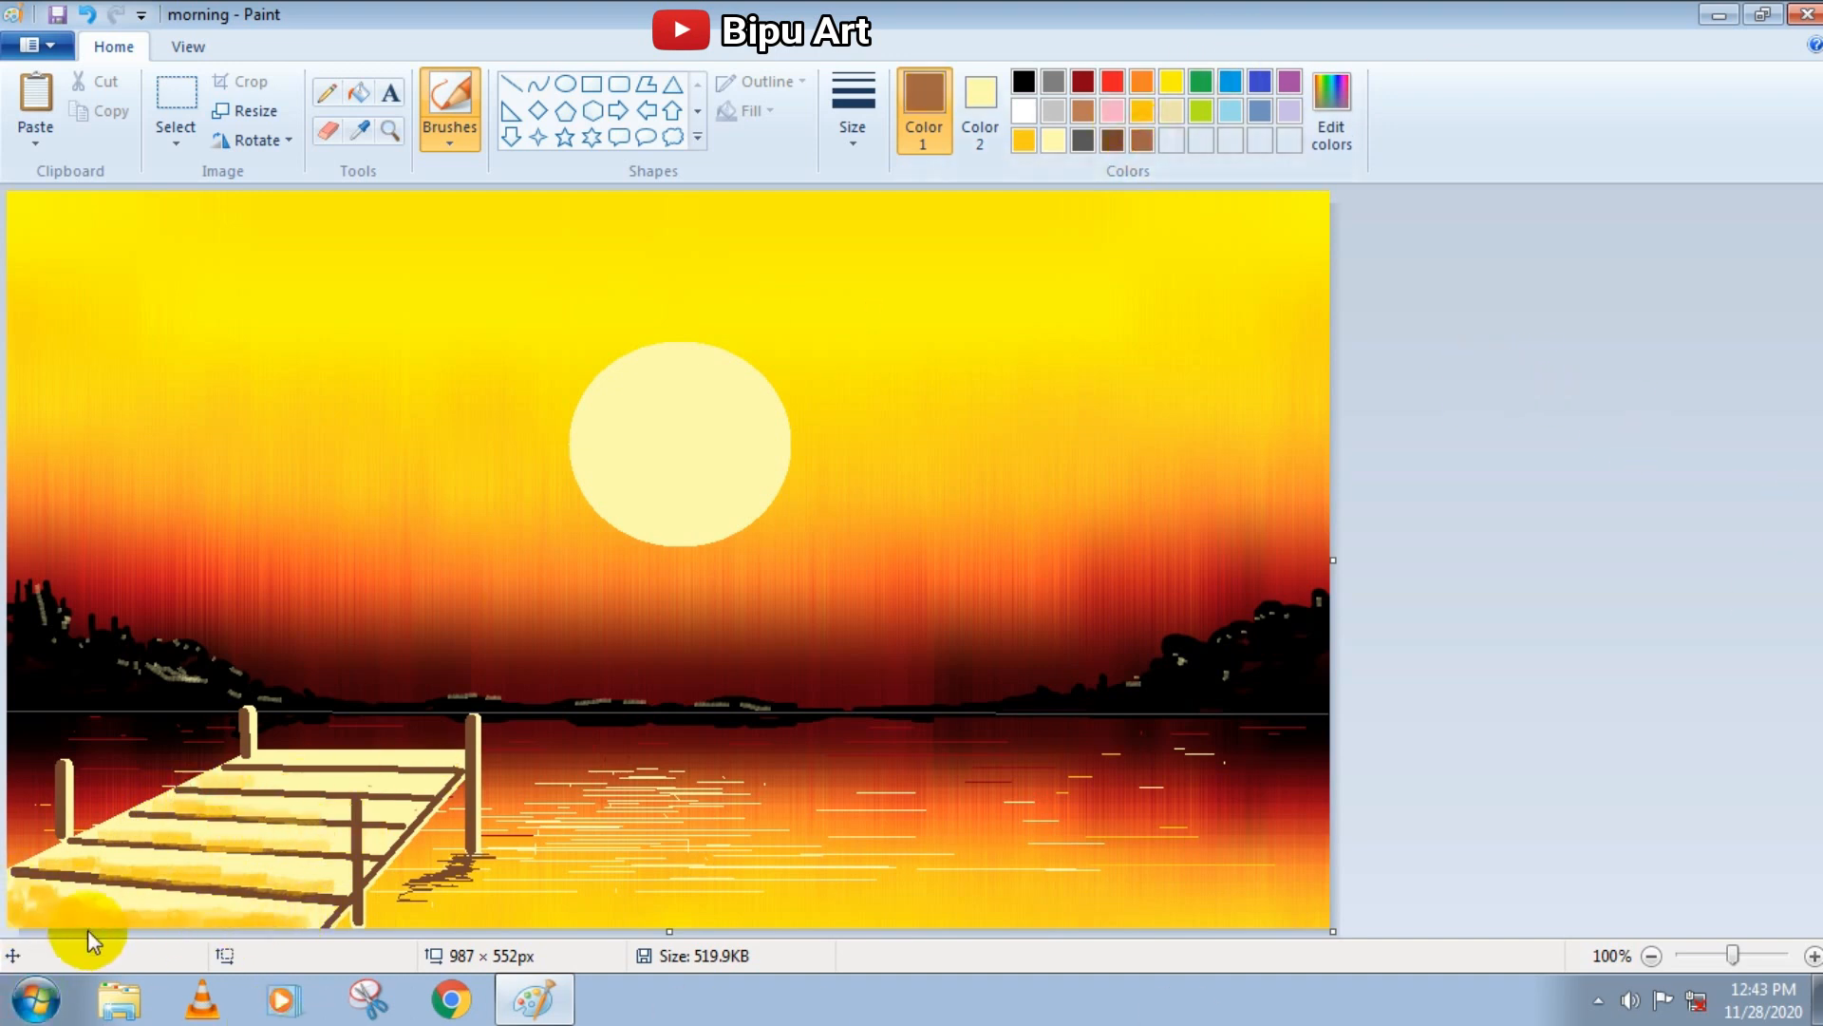
mouse_move(98, 896)
mouse_down()
mouse_move(43, 868)
mouse_move(283, 890)
mouse_move(171, 834)
mouse_move(313, 841)
mouse_move(157, 813)
mouse_move(197, 812)
mouse_move(300, 813)
mouse_move(63, 838)
mouse_up()
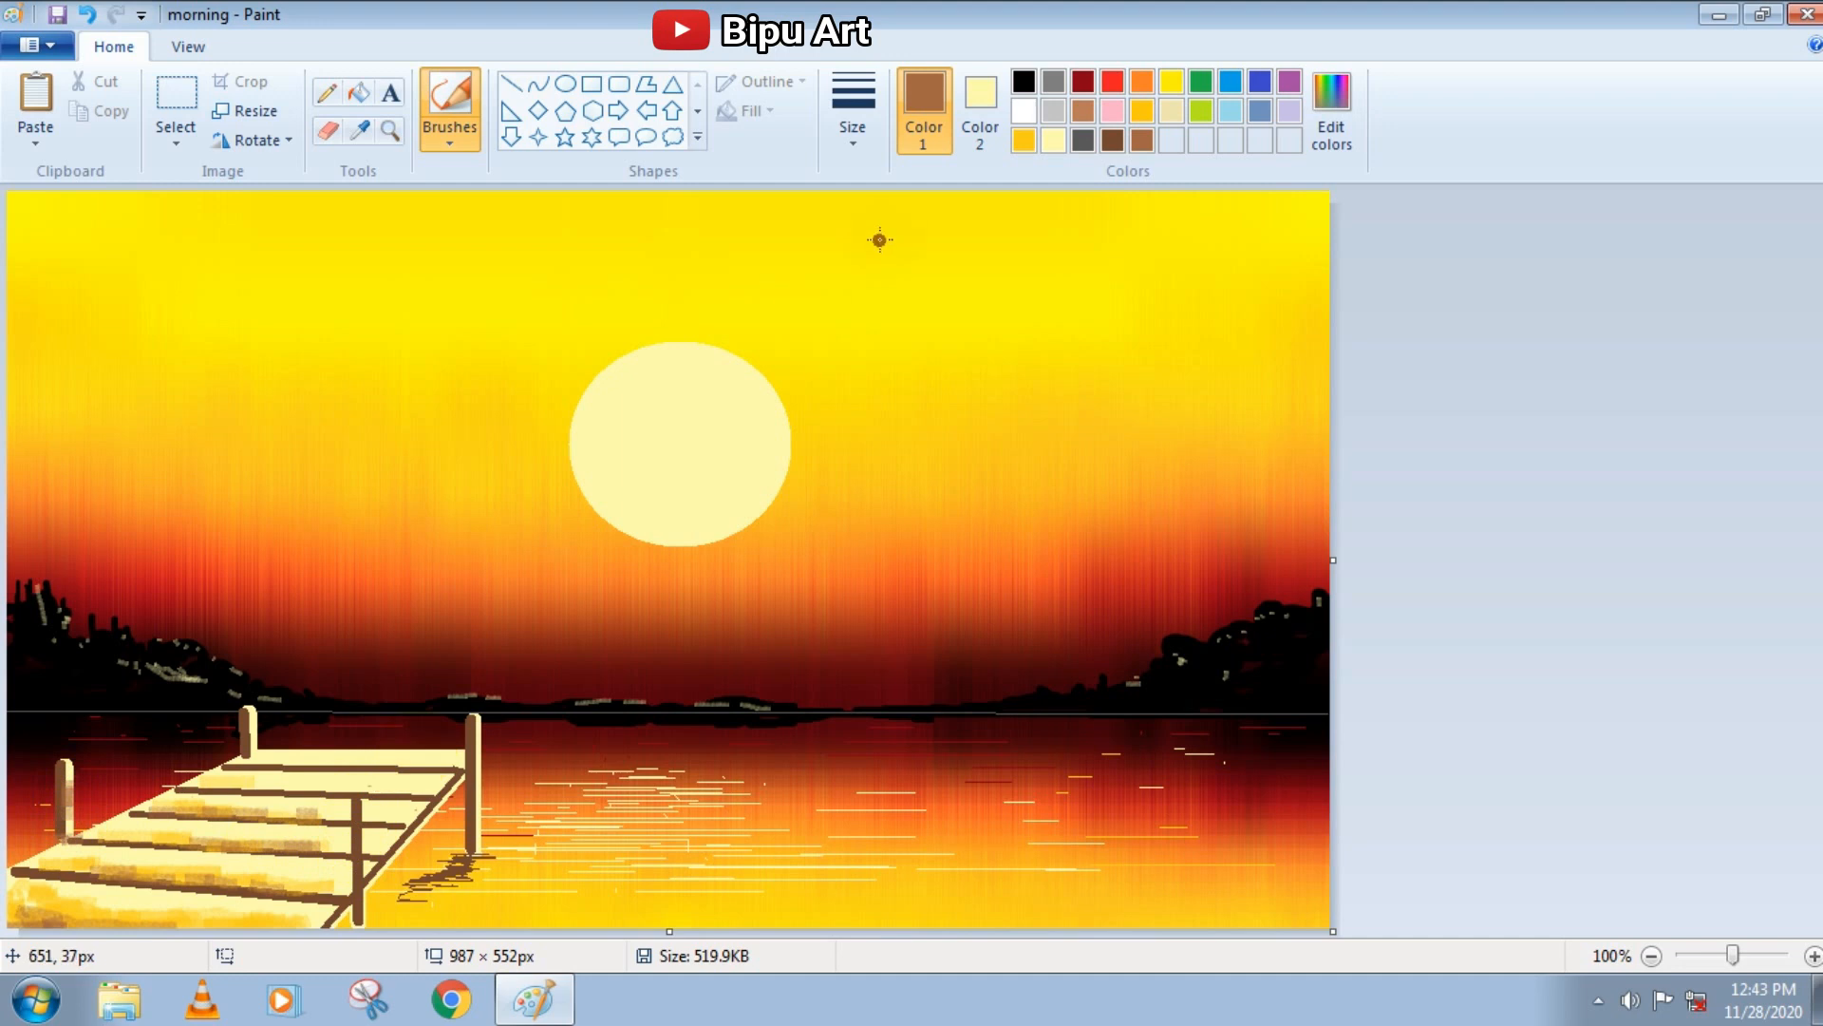
Draw a light yellow vertical line down the pier's near right post to highlight it
click(1053, 142)
click(511, 83)
drag(362, 799, 362, 918)
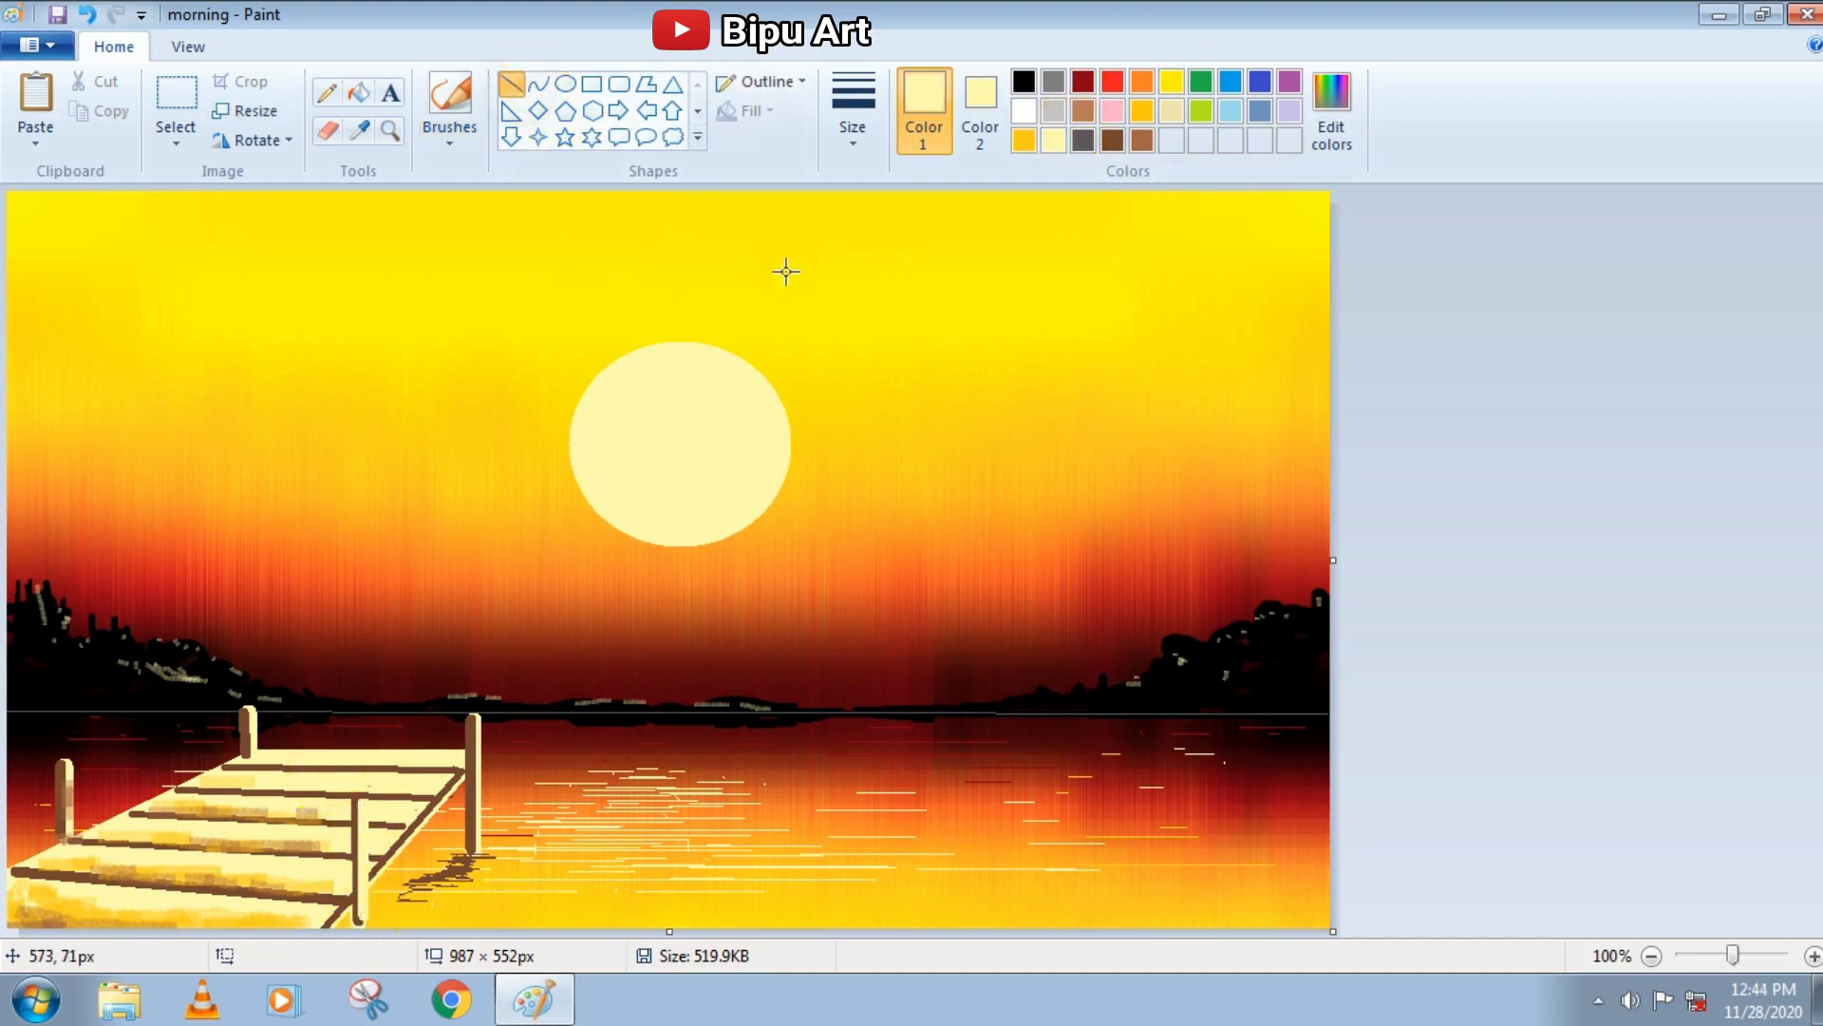
Draw dark brown lines over the near right post, leaving a light edge, and thicken the pier's right side edge
click(1112, 141)
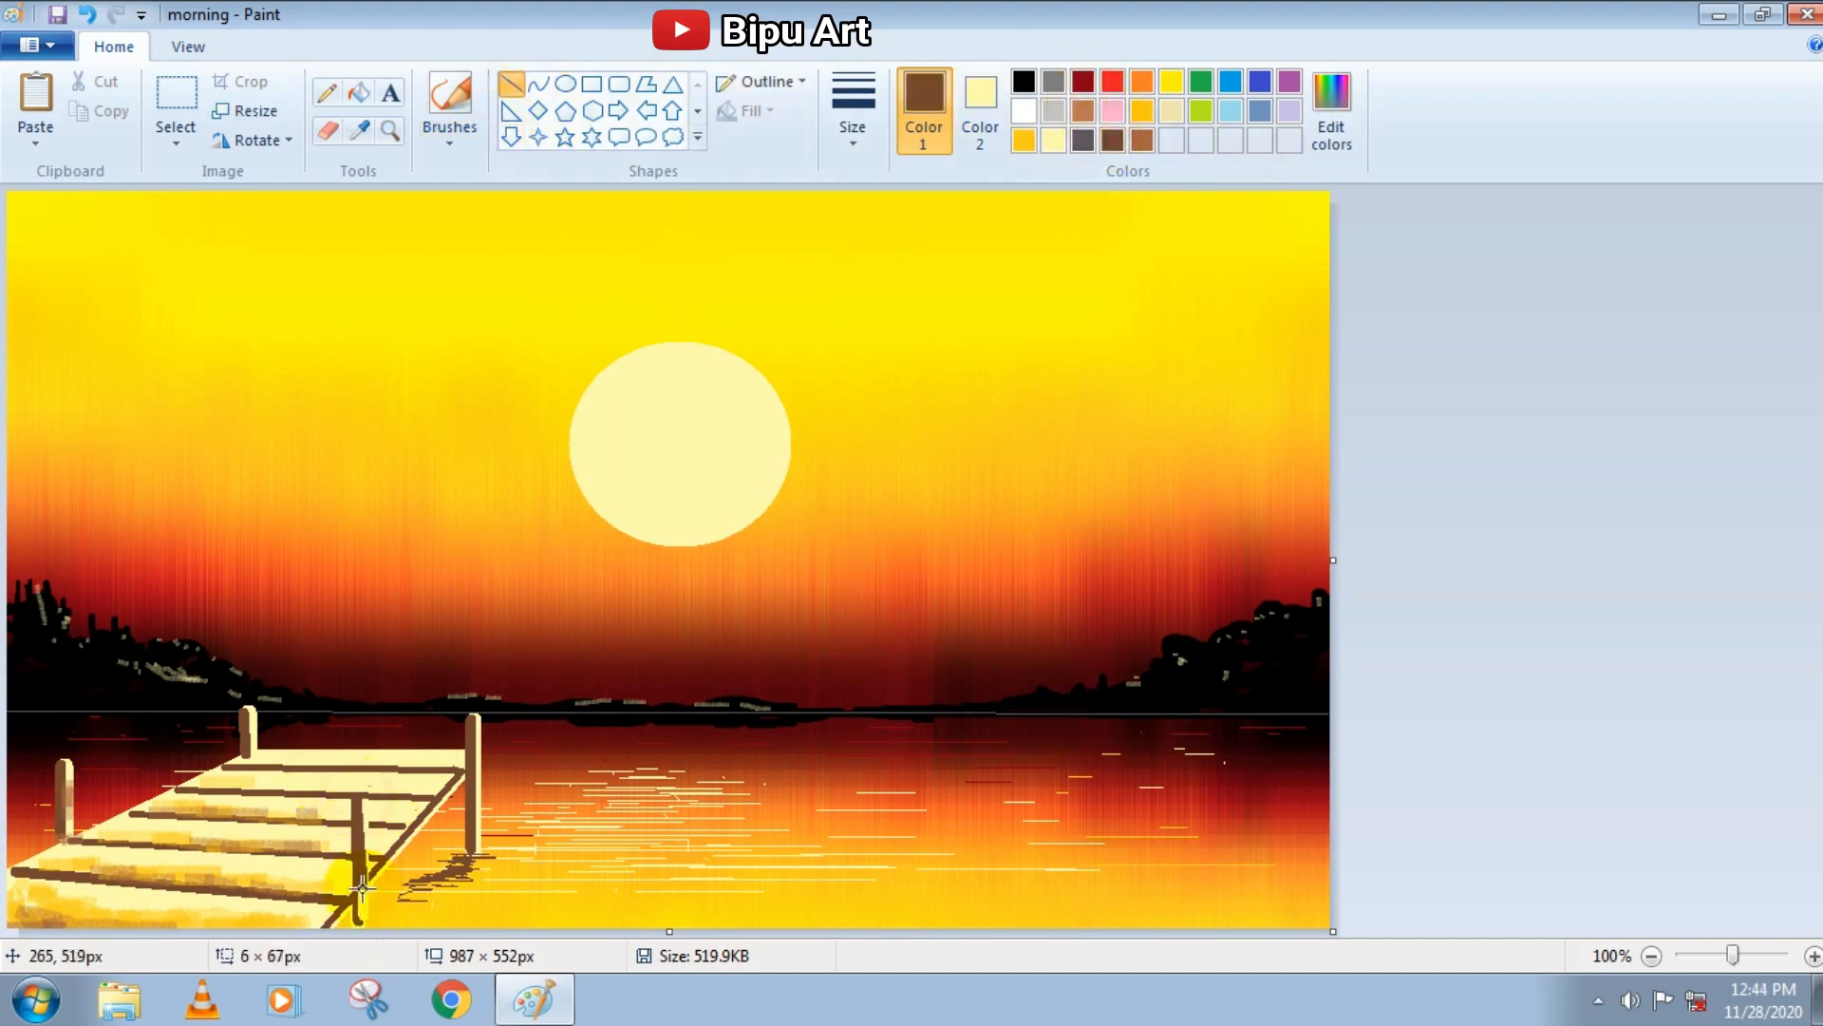
drag(463, 777, 376, 882)
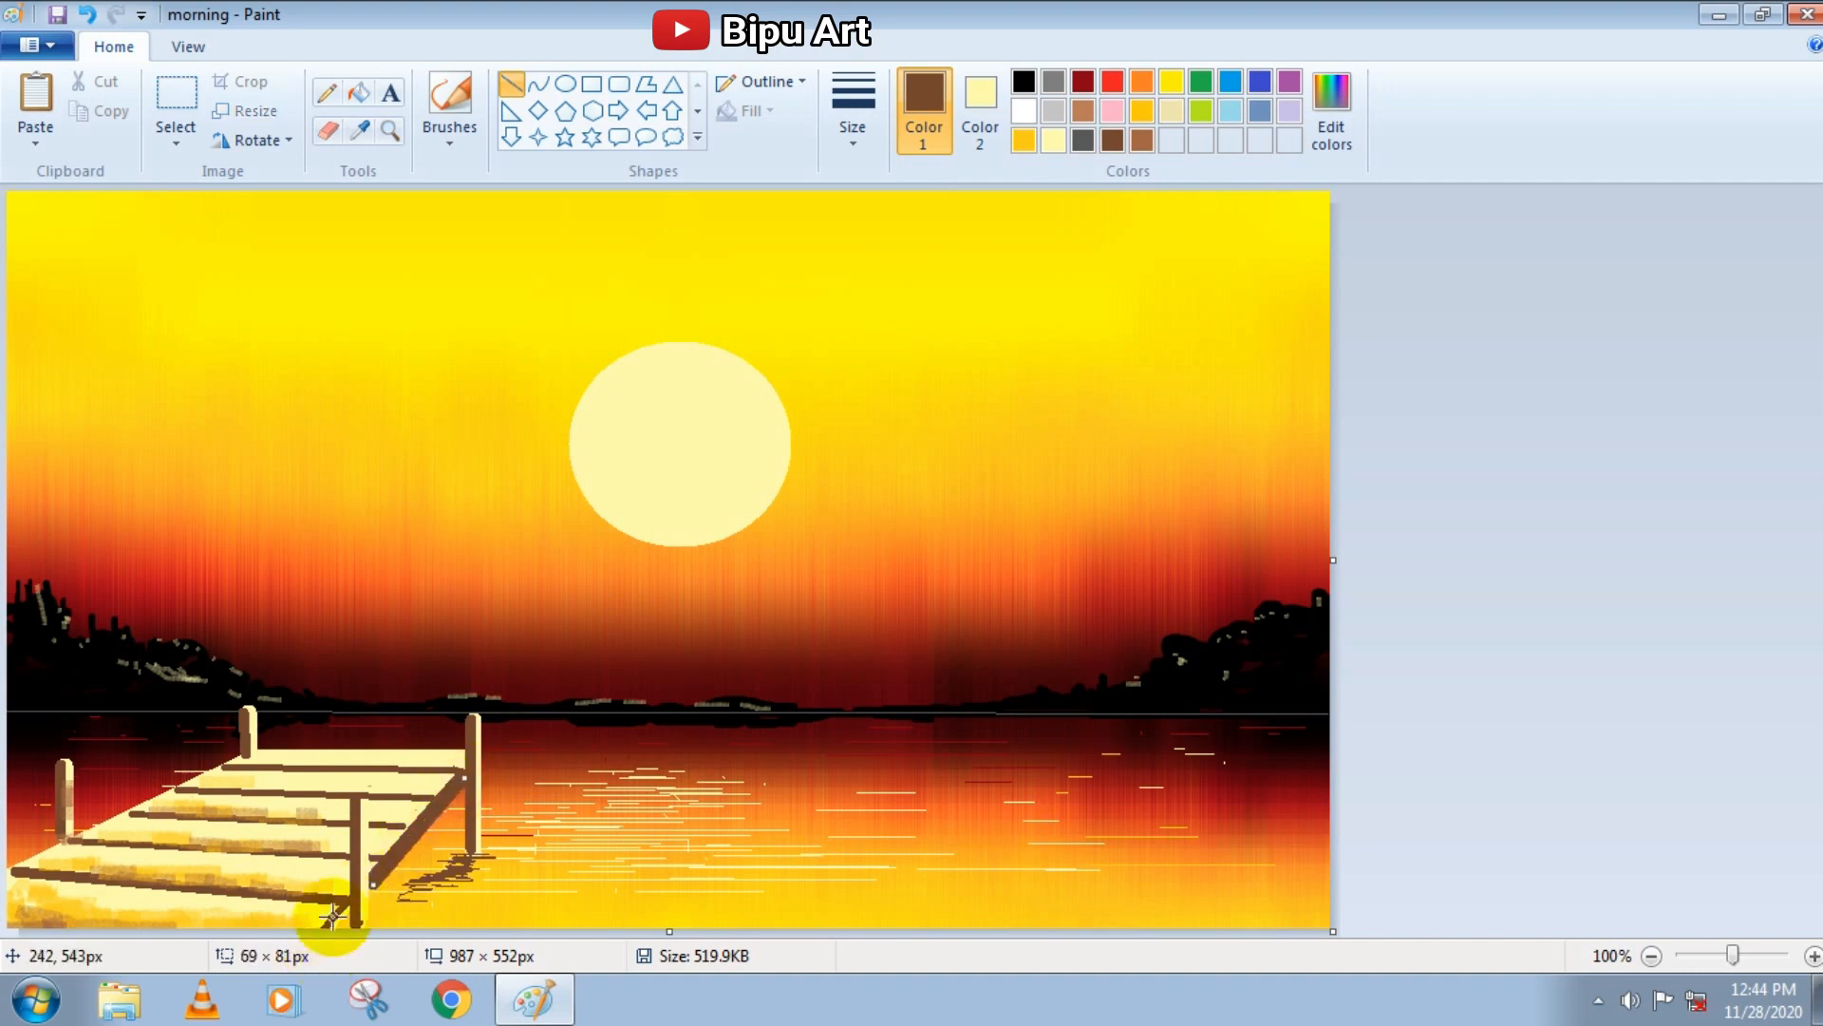
click(274, 917)
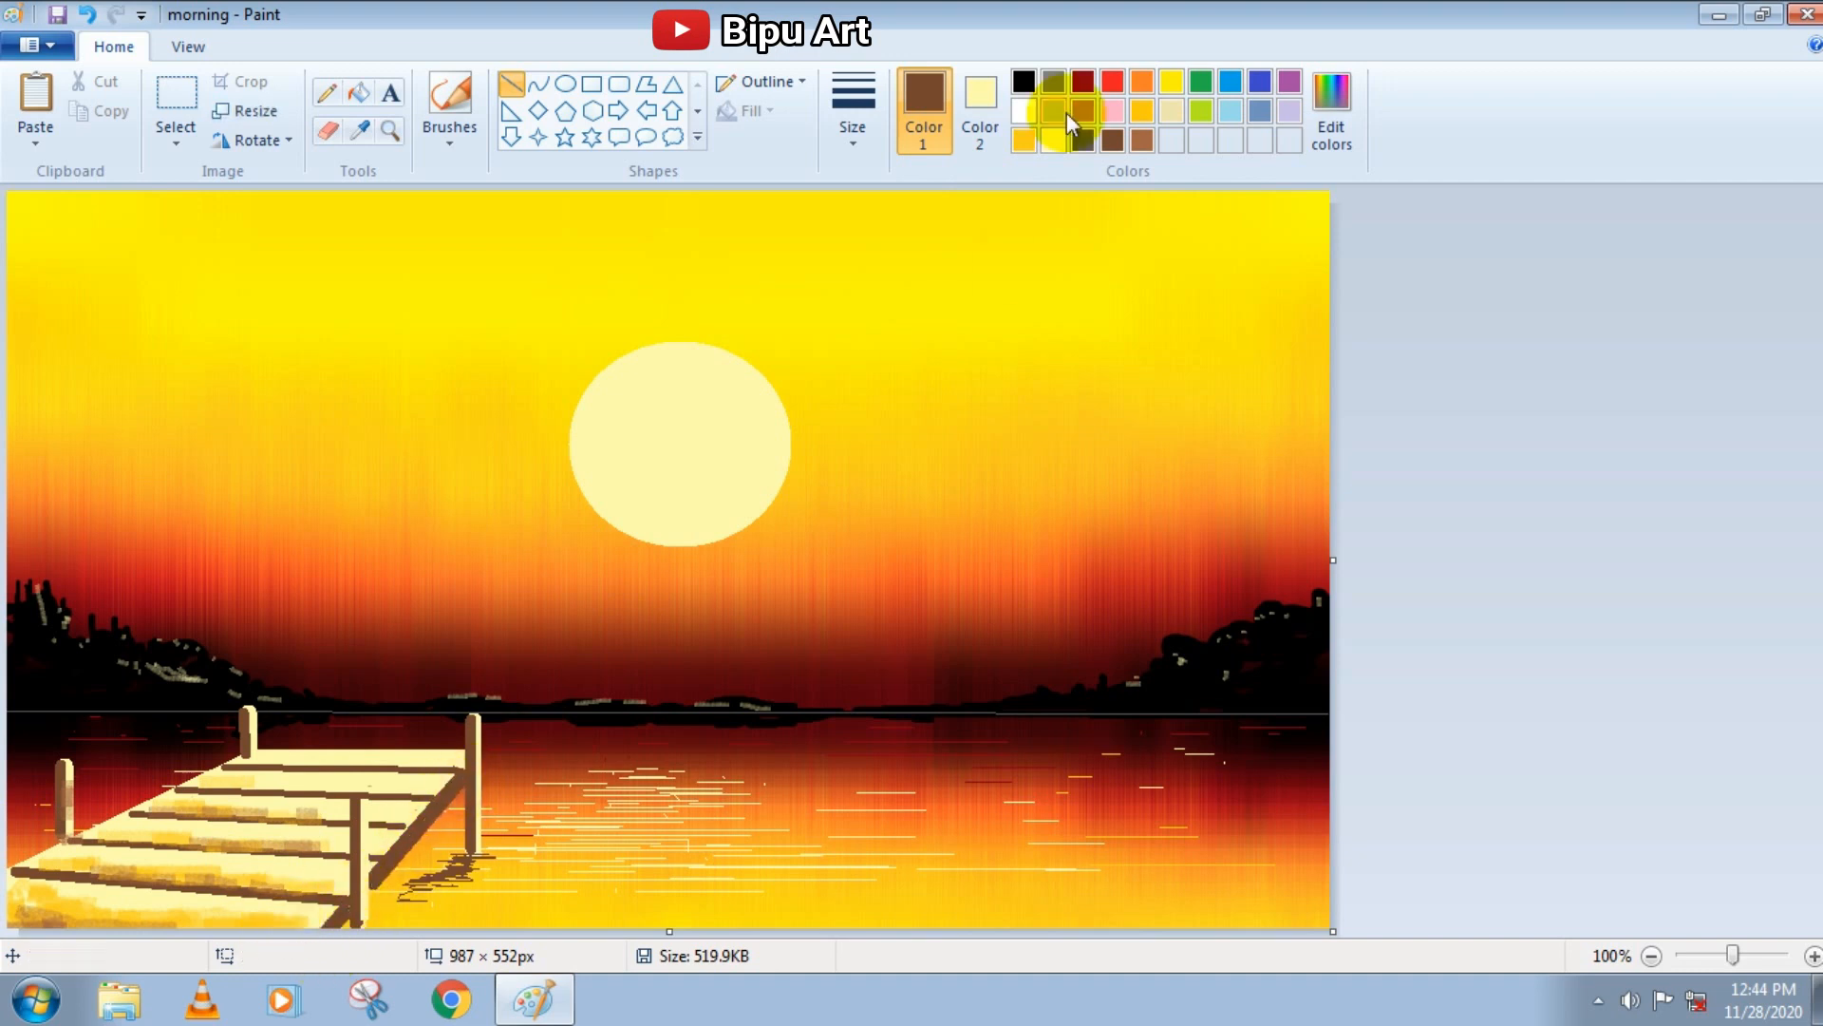
Texture the pier planks with white, golden yellow and dark brown Pencil strokes
click(1024, 111)
click(327, 92)
mouse_move(409, 757)
mouse_down()
mouse_move(217, 801)
mouse_move(270, 816)
mouse_move(416, 767)
mouse_move(110, 850)
mouse_move(270, 860)
mouse_move(139, 894)
mouse_move(32, 887)
mouse_up()
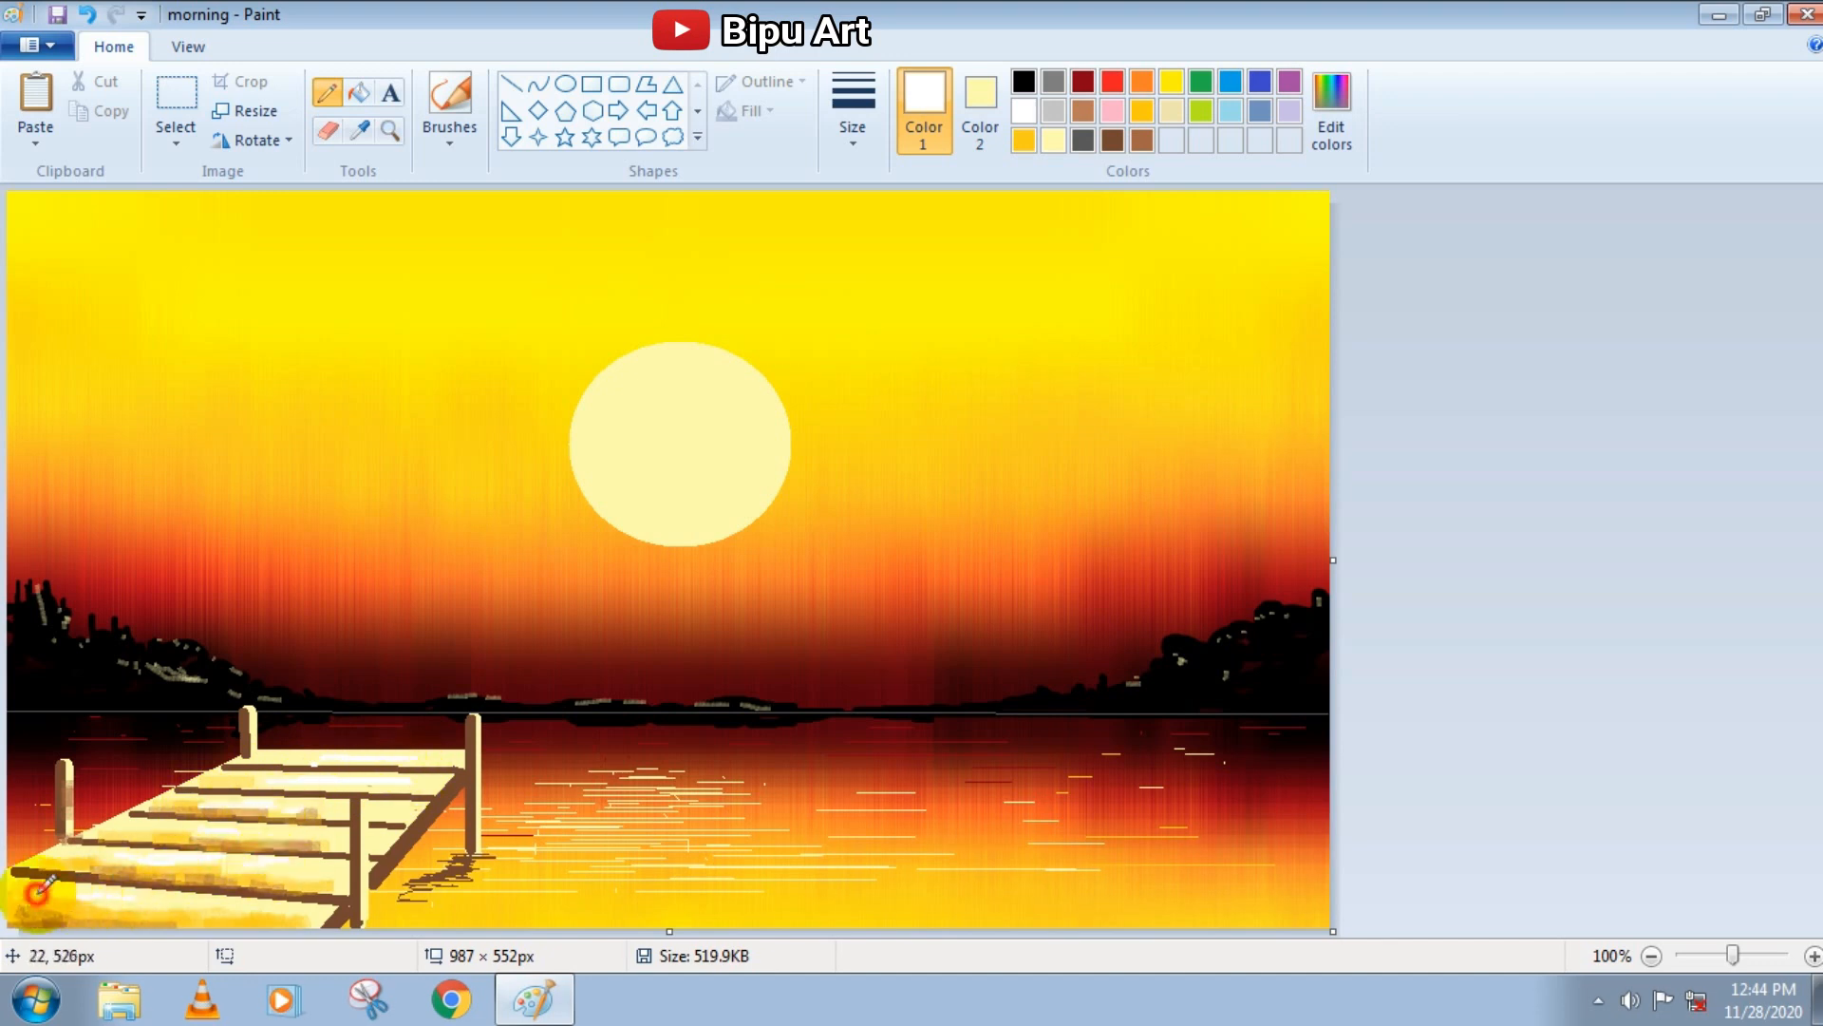
click(360, 796)
click(453, 771)
click(388, 795)
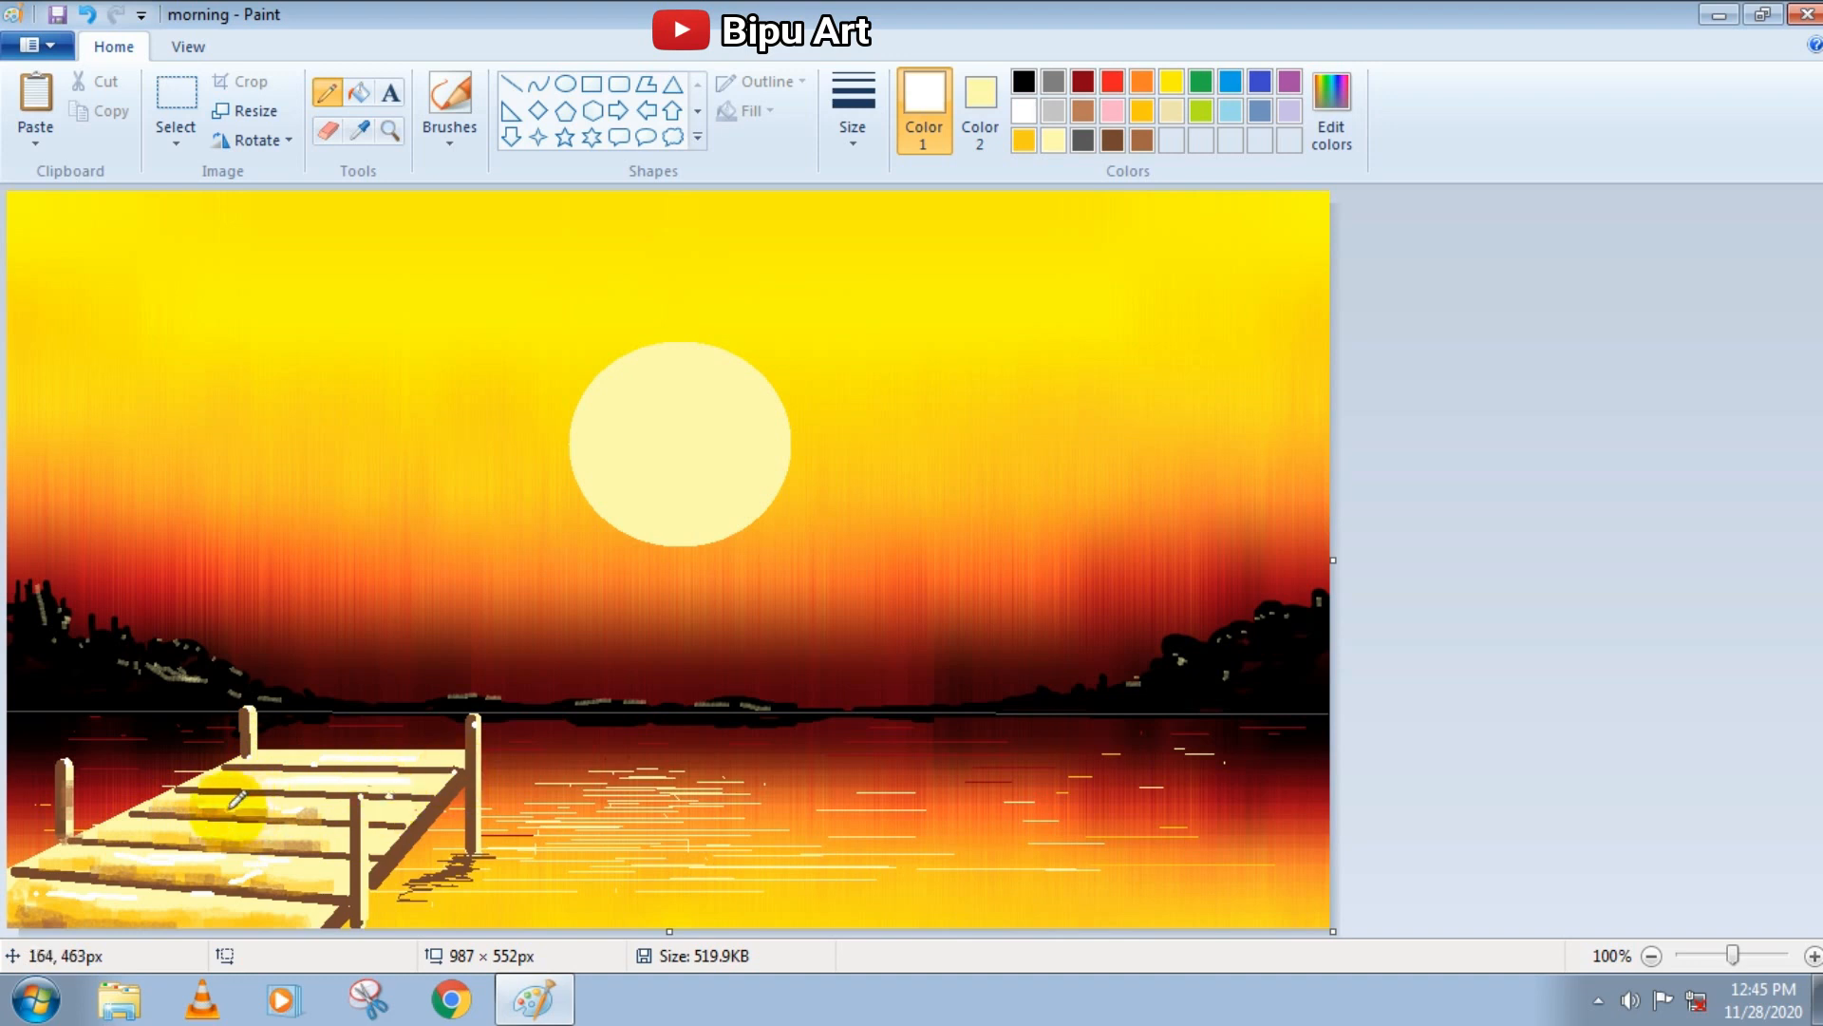
click(1024, 140)
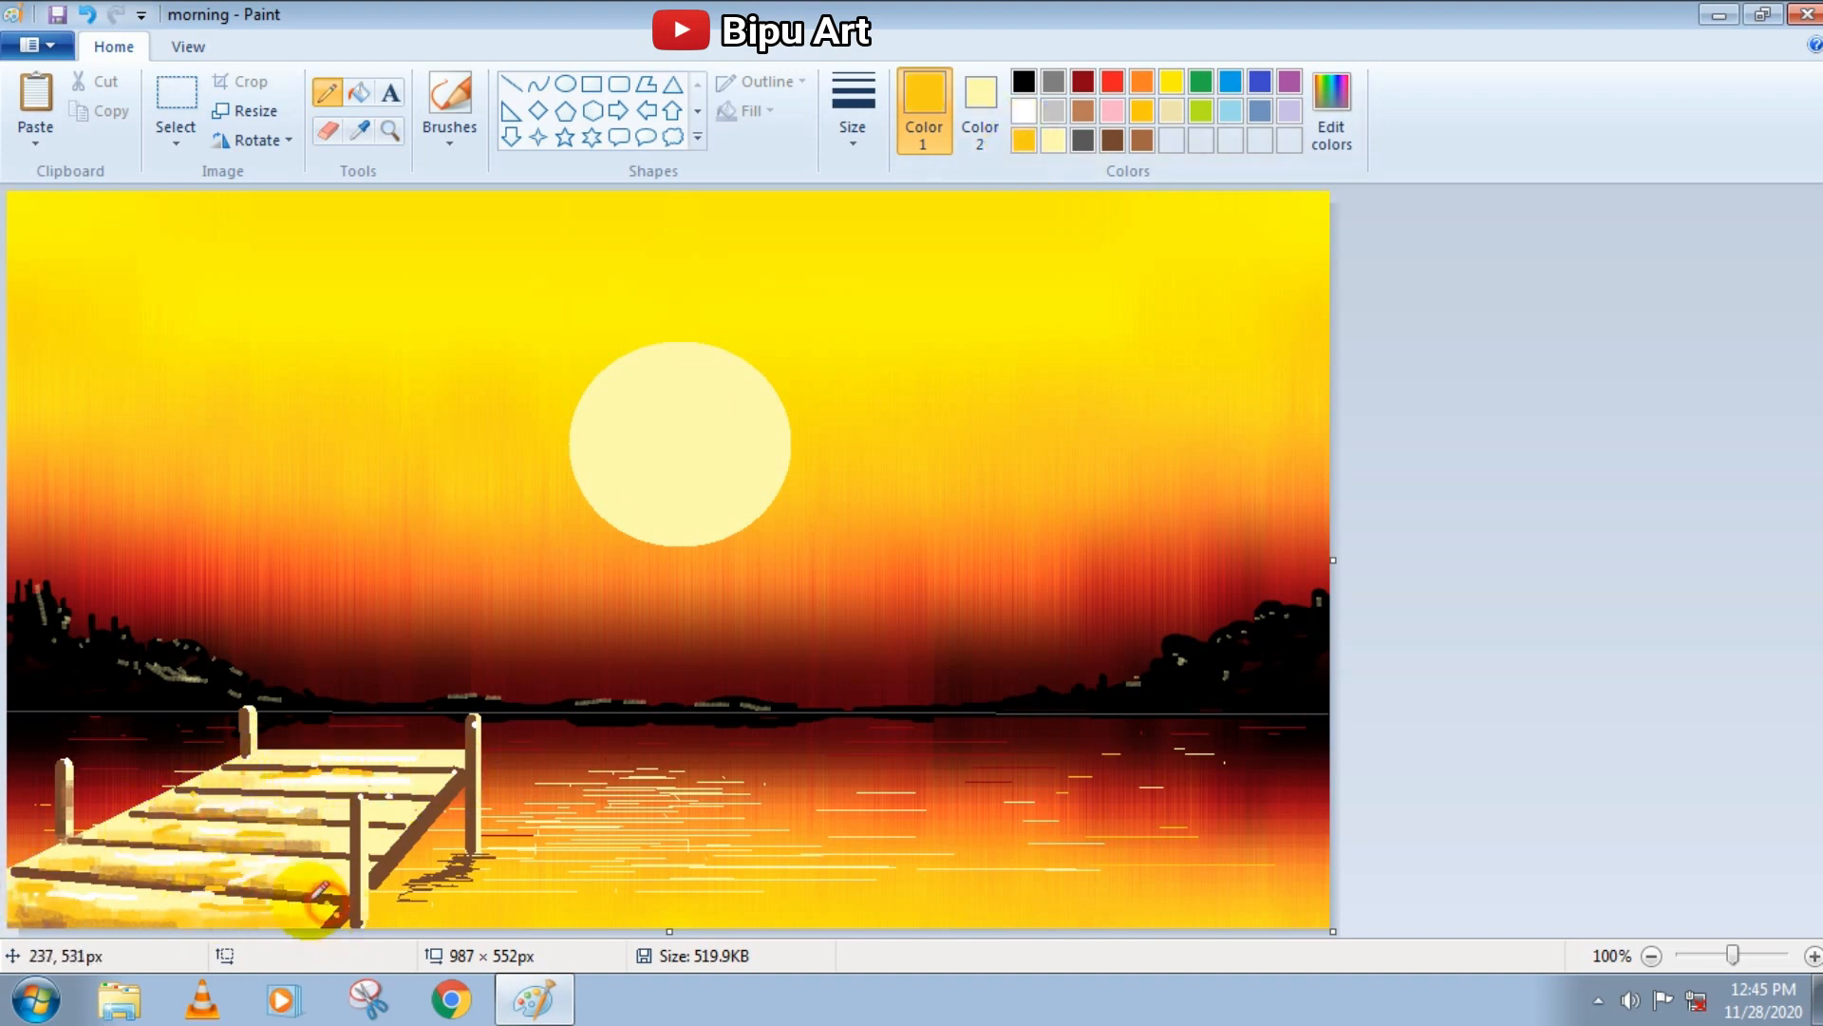
click(1112, 141)
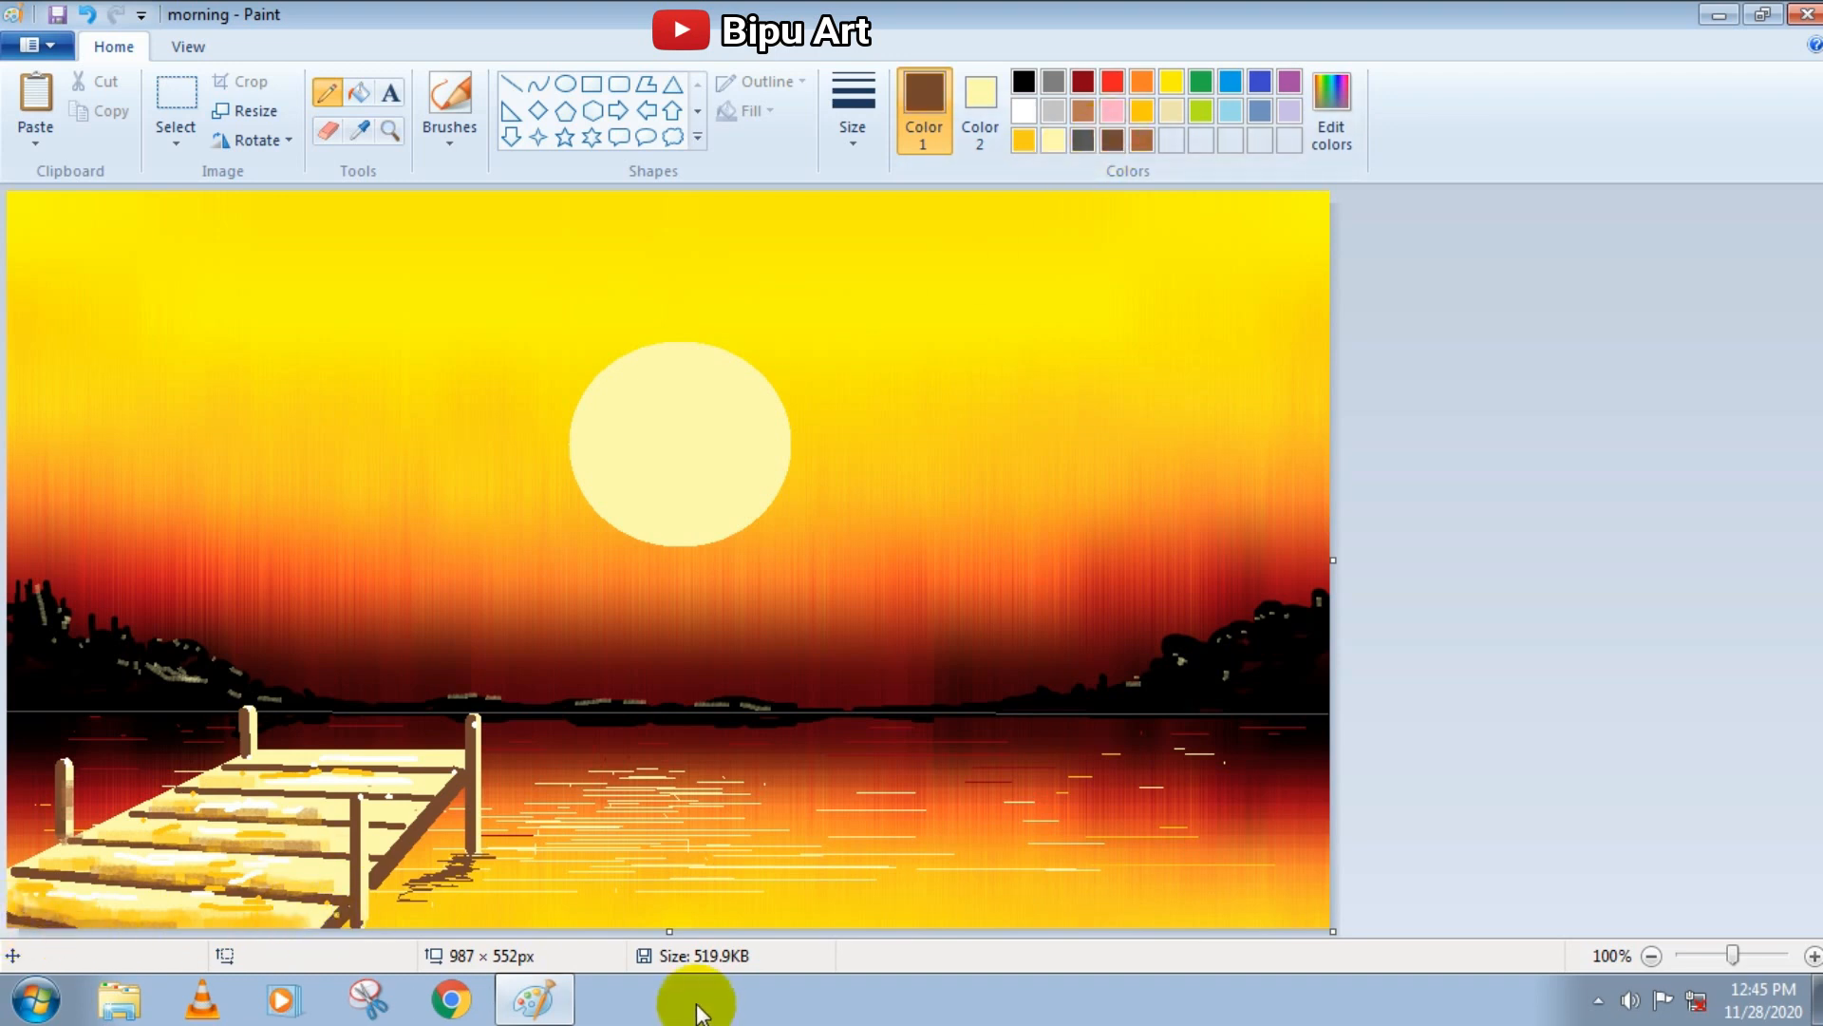
Draw black tree branches reaching in from the canvas's upper right edge with the Pencil at its thickest size
click(1024, 82)
click(450, 133)
click(468, 179)
click(862, 105)
click(895, 350)
click(334, 98)
click(859, 109)
click(885, 337)
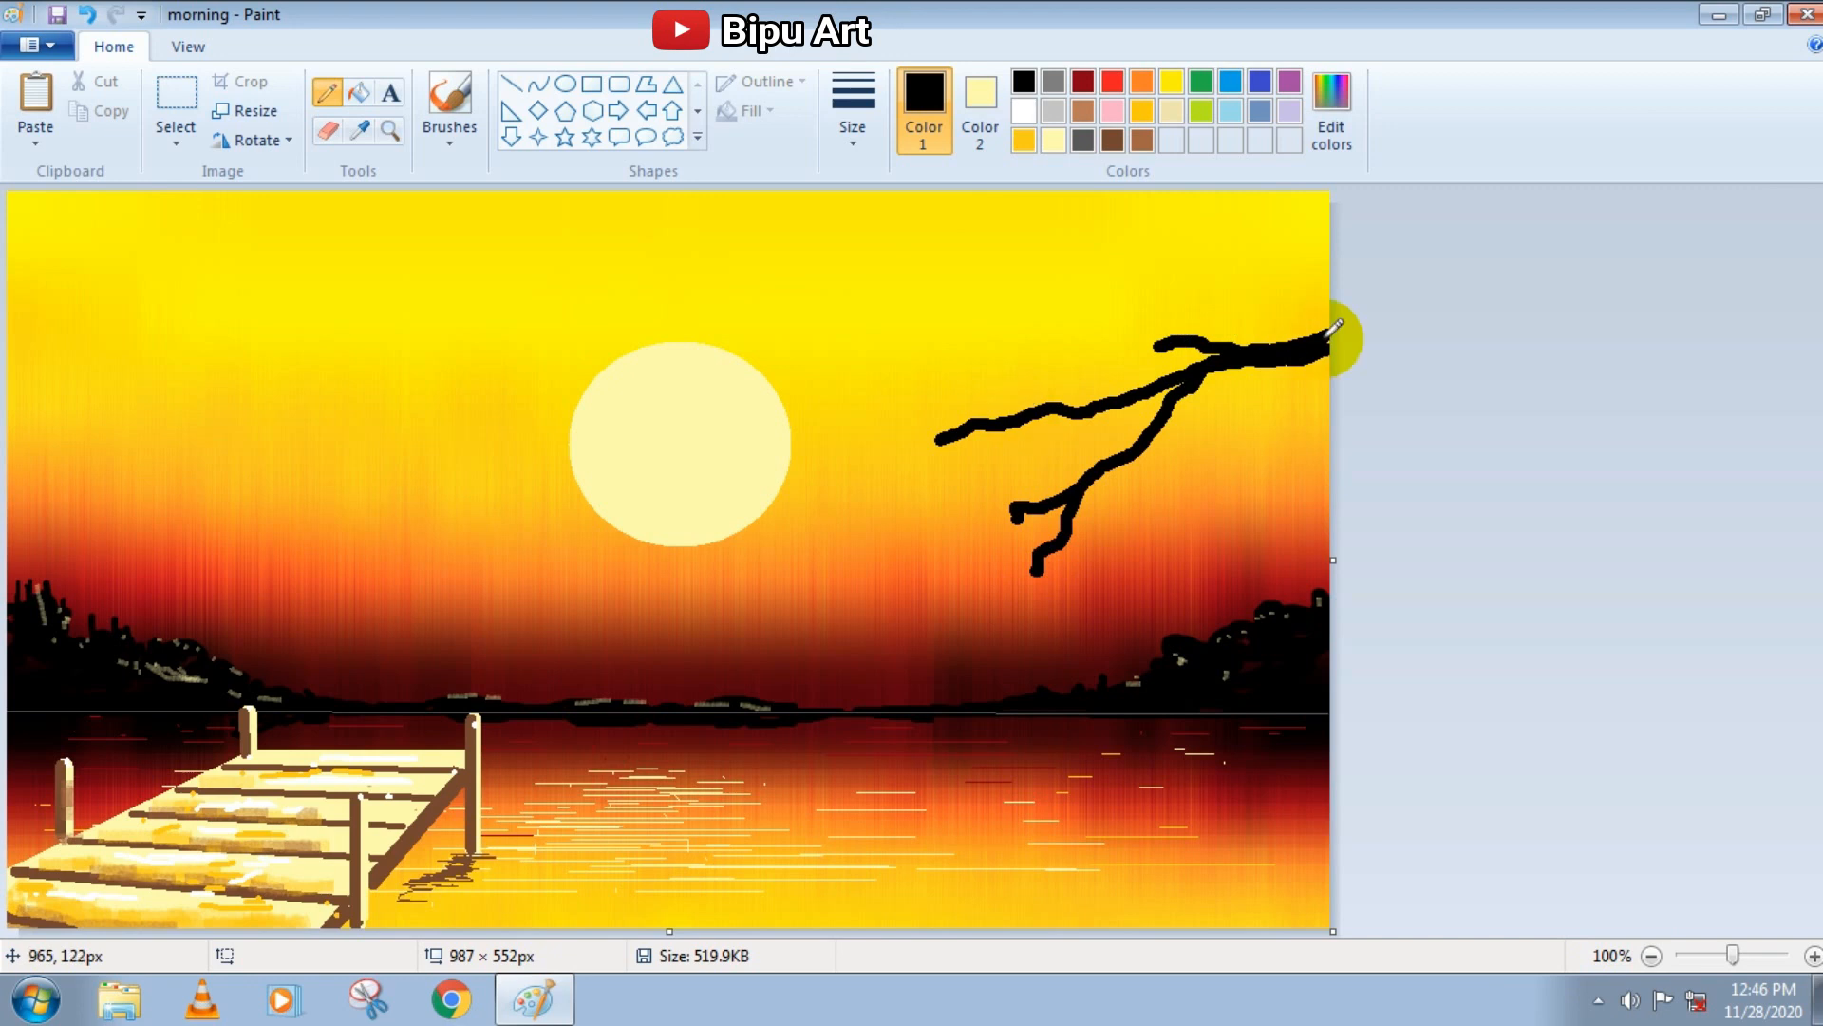
drag(1216, 287, 961, 321)
Extend the branches with thinner black forked twigs pointing toward the sun
click(852, 119)
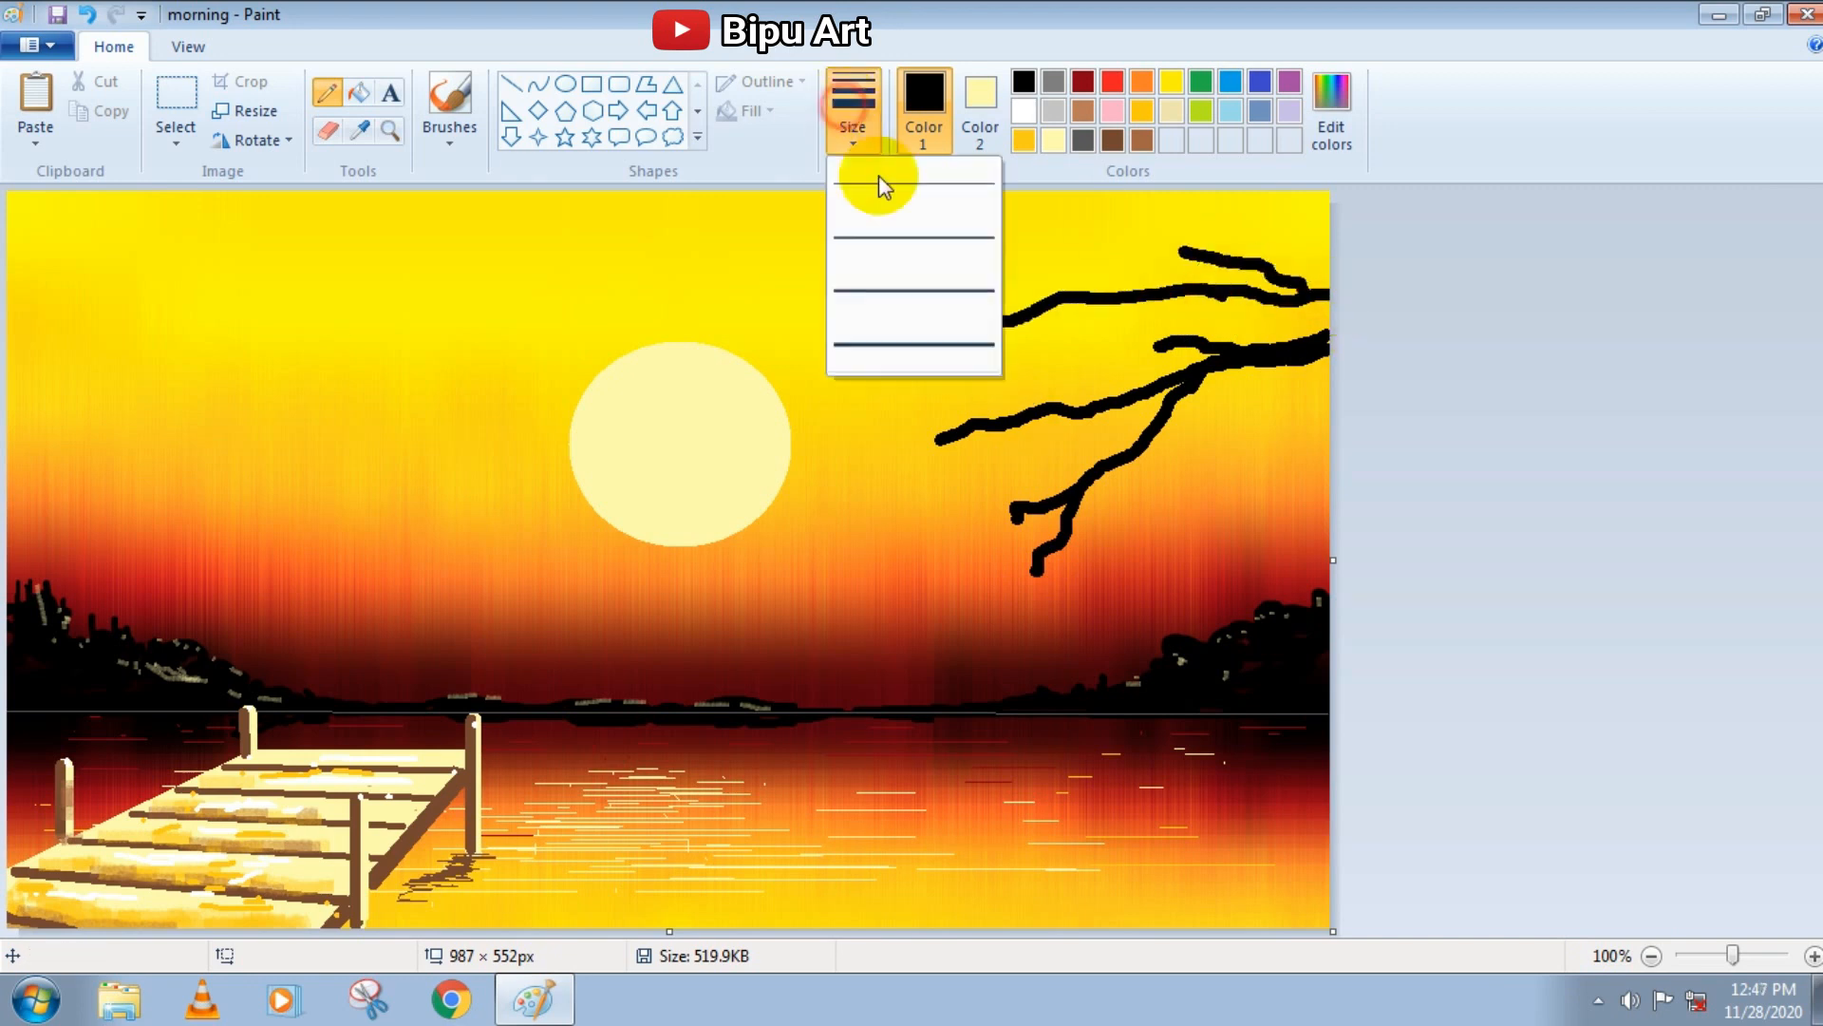
click(880, 333)
drag(940, 437, 876, 509)
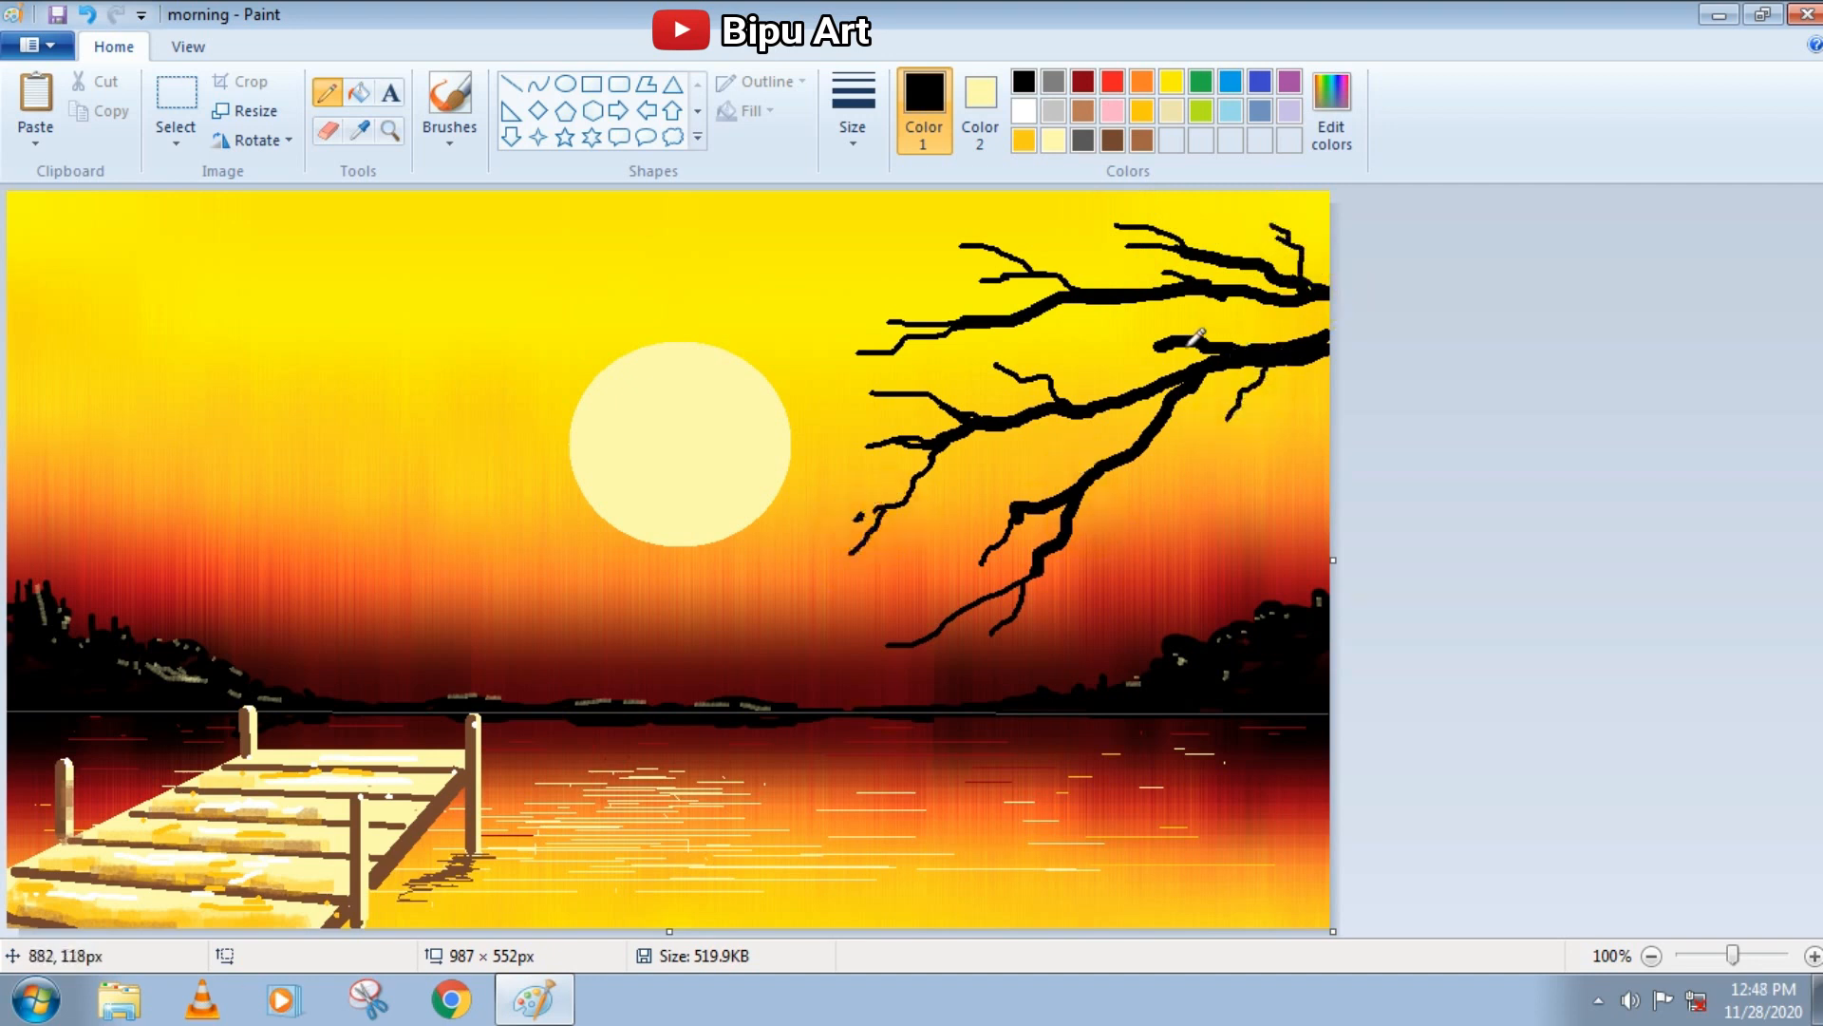
Shade the top of the main and middle branches with dark brown Pencil strokes
click(1112, 140)
drag(1322, 339, 1244, 358)
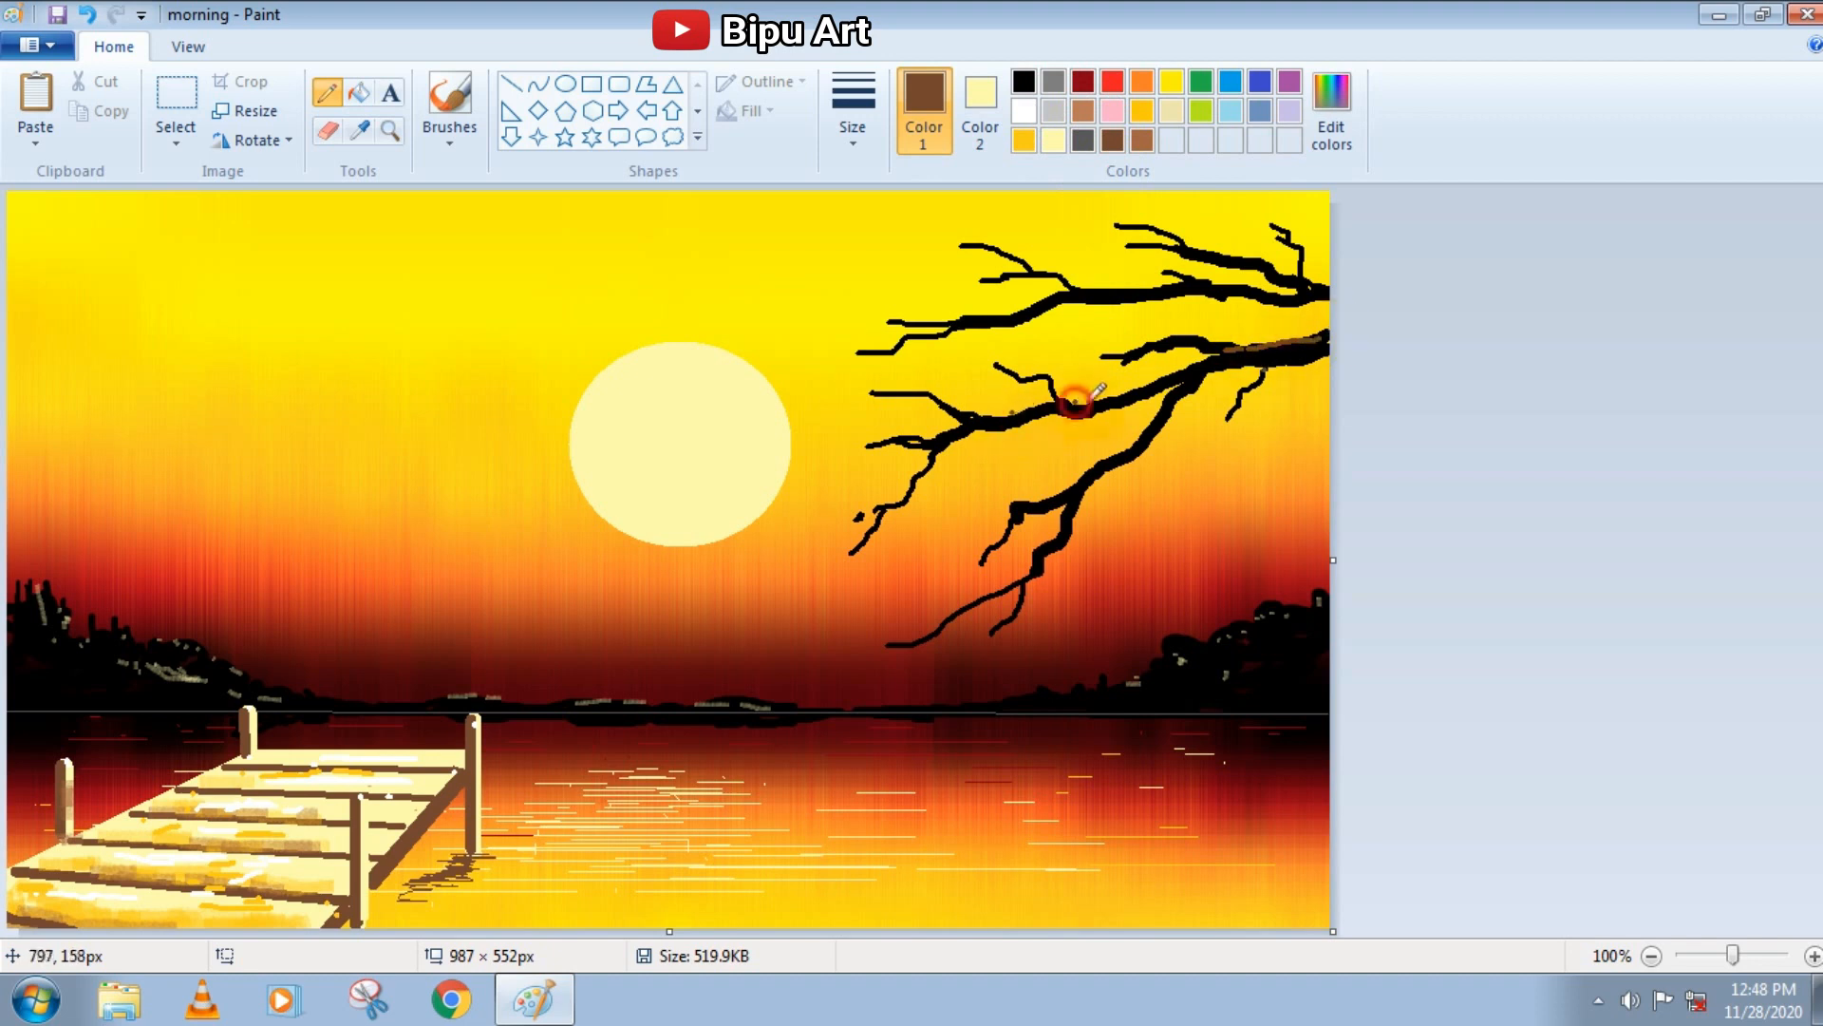
drag(1075, 403, 1129, 392)
Highlight the lower branch and the middle branch's tip with light yellow Pencil strokes in the third size
click(1053, 140)
click(869, 112)
click(902, 296)
drag(925, 461, 941, 438)
drag(1067, 510, 1055, 536)
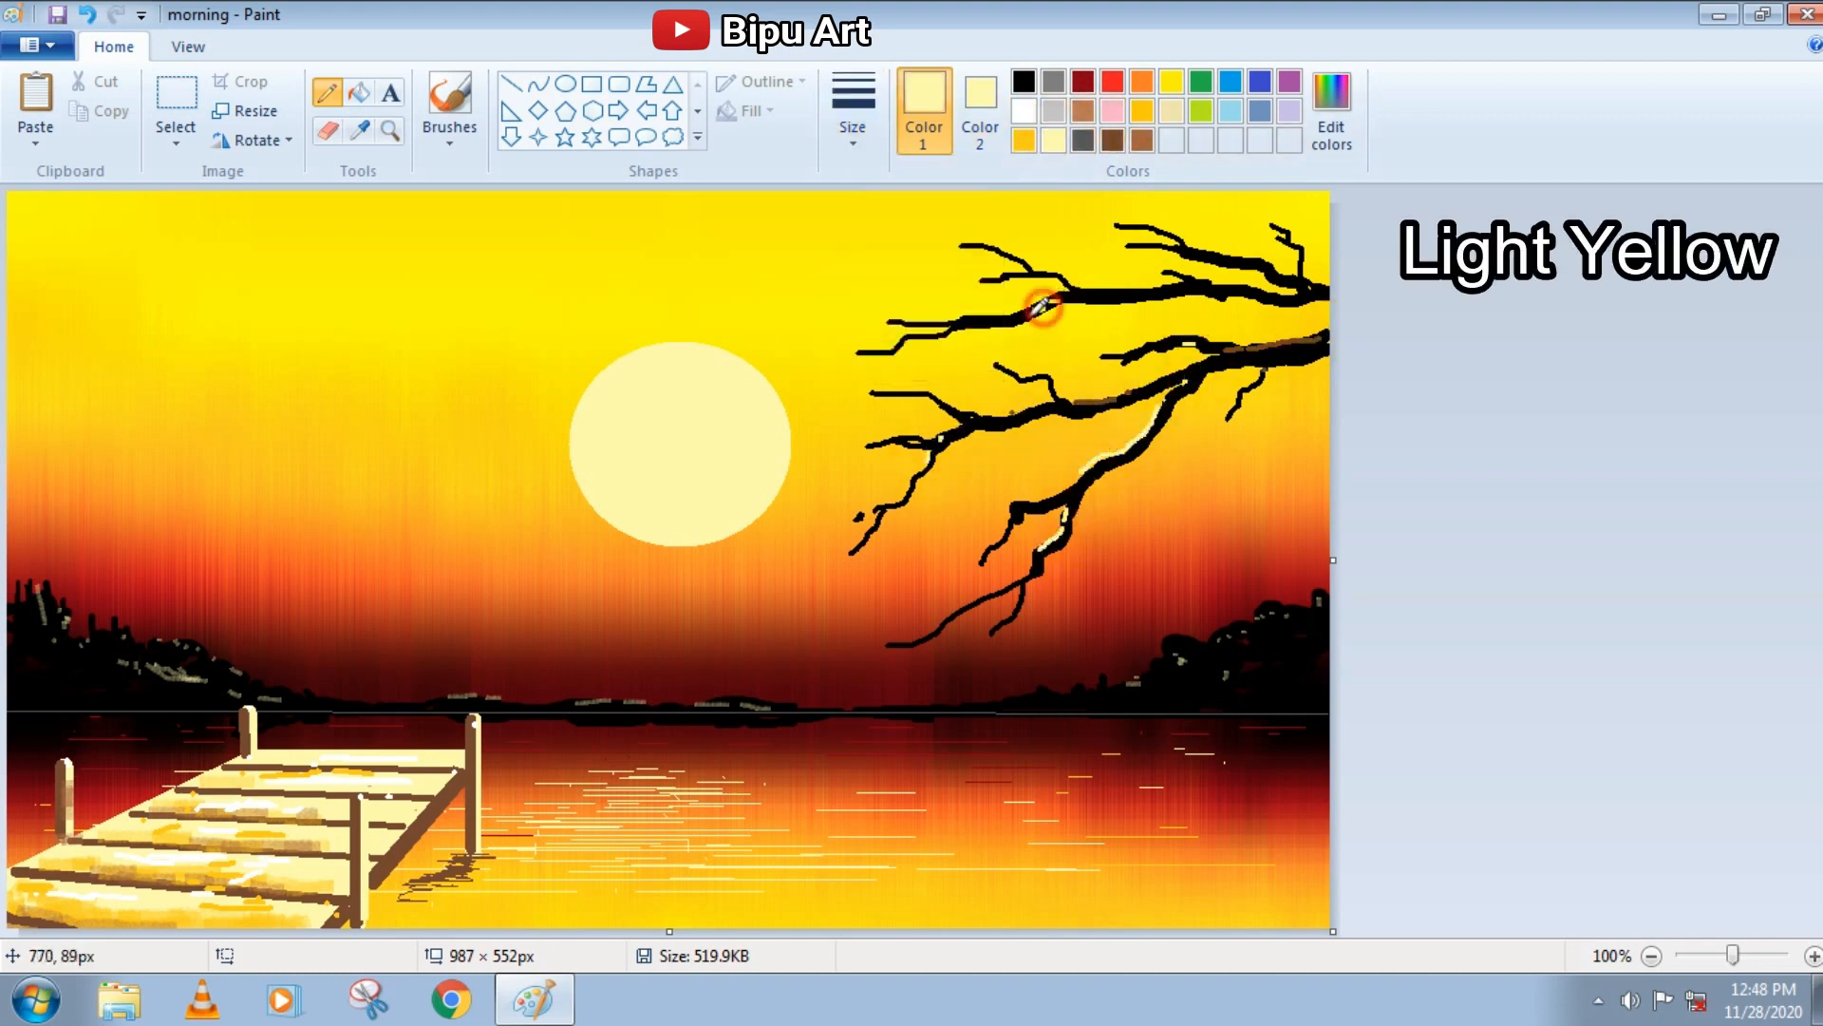
Undo the last two strokes and highlight the undersides of the upper and middle branches in light yellow
key(ctrl+z)
key(ctrl+z)
click(855, 139)
click(897, 241)
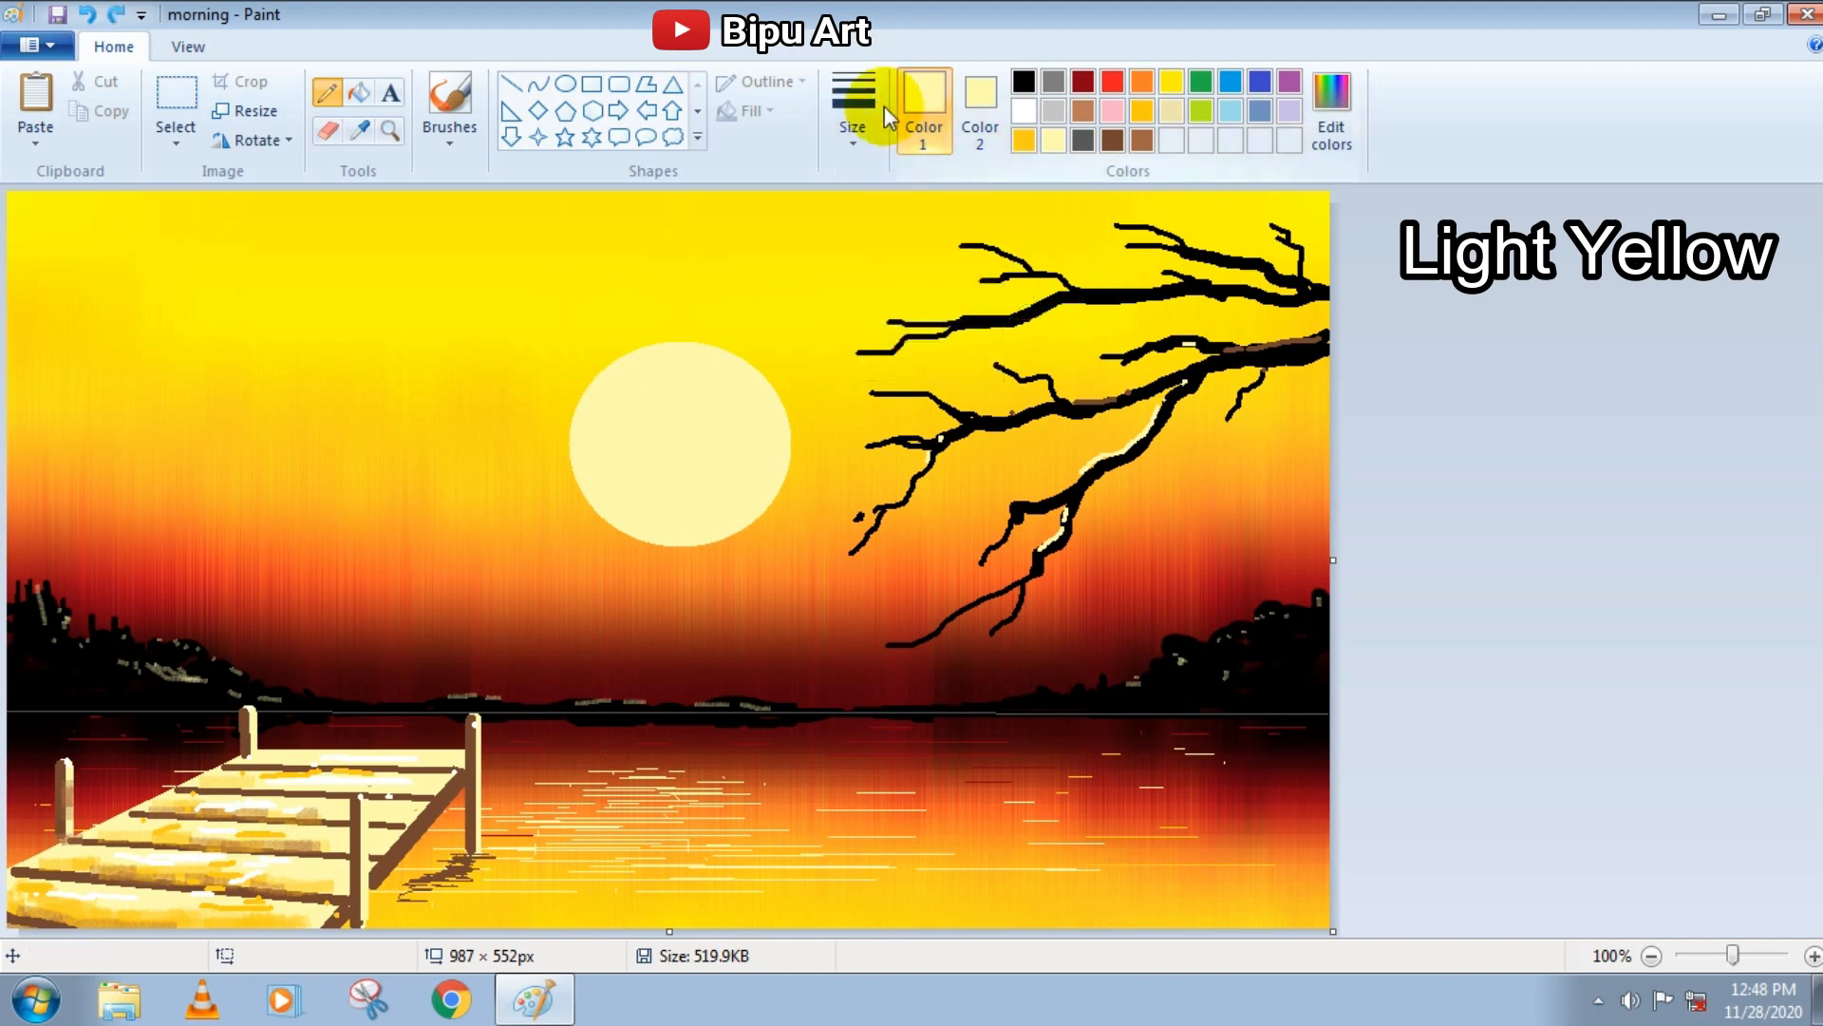
click(863, 123)
click(897, 292)
drag(1062, 299, 1079, 296)
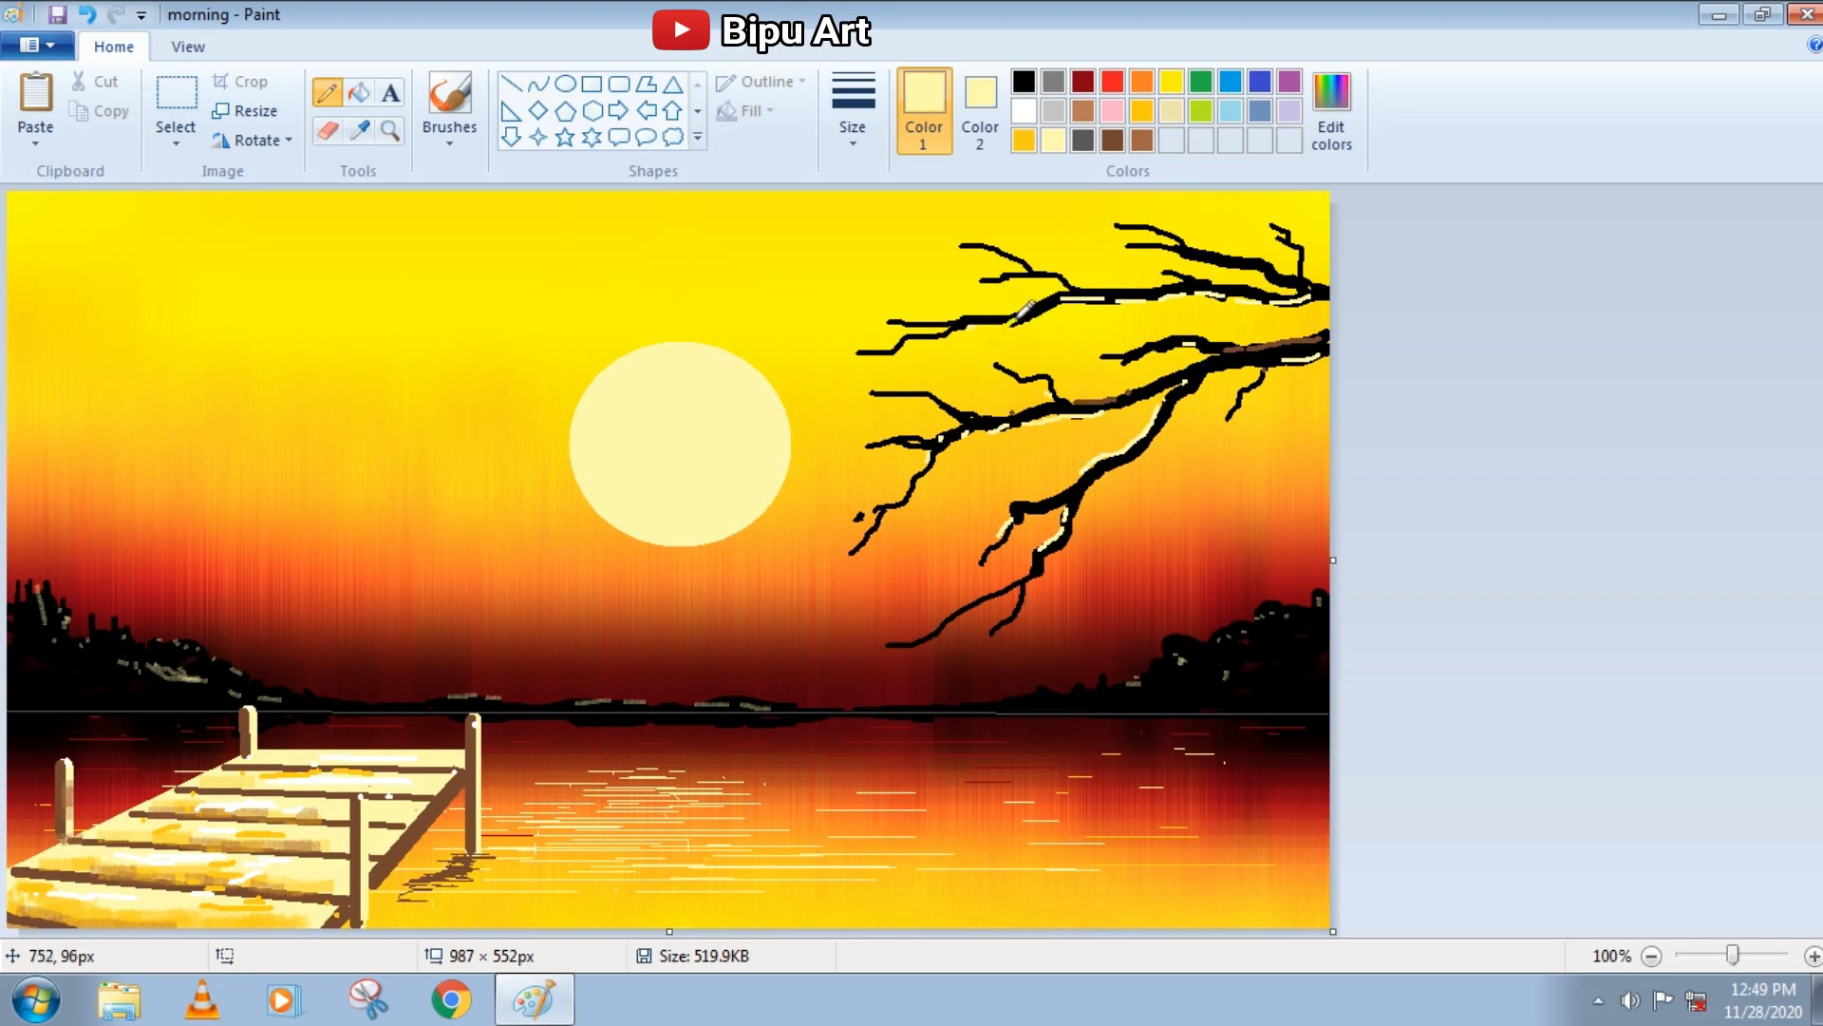
drag(1057, 305, 1030, 315)
Add fine light yellow highlights and thin black twigs at the branch tips with the Pencil in the second size
click(858, 145)
click(893, 241)
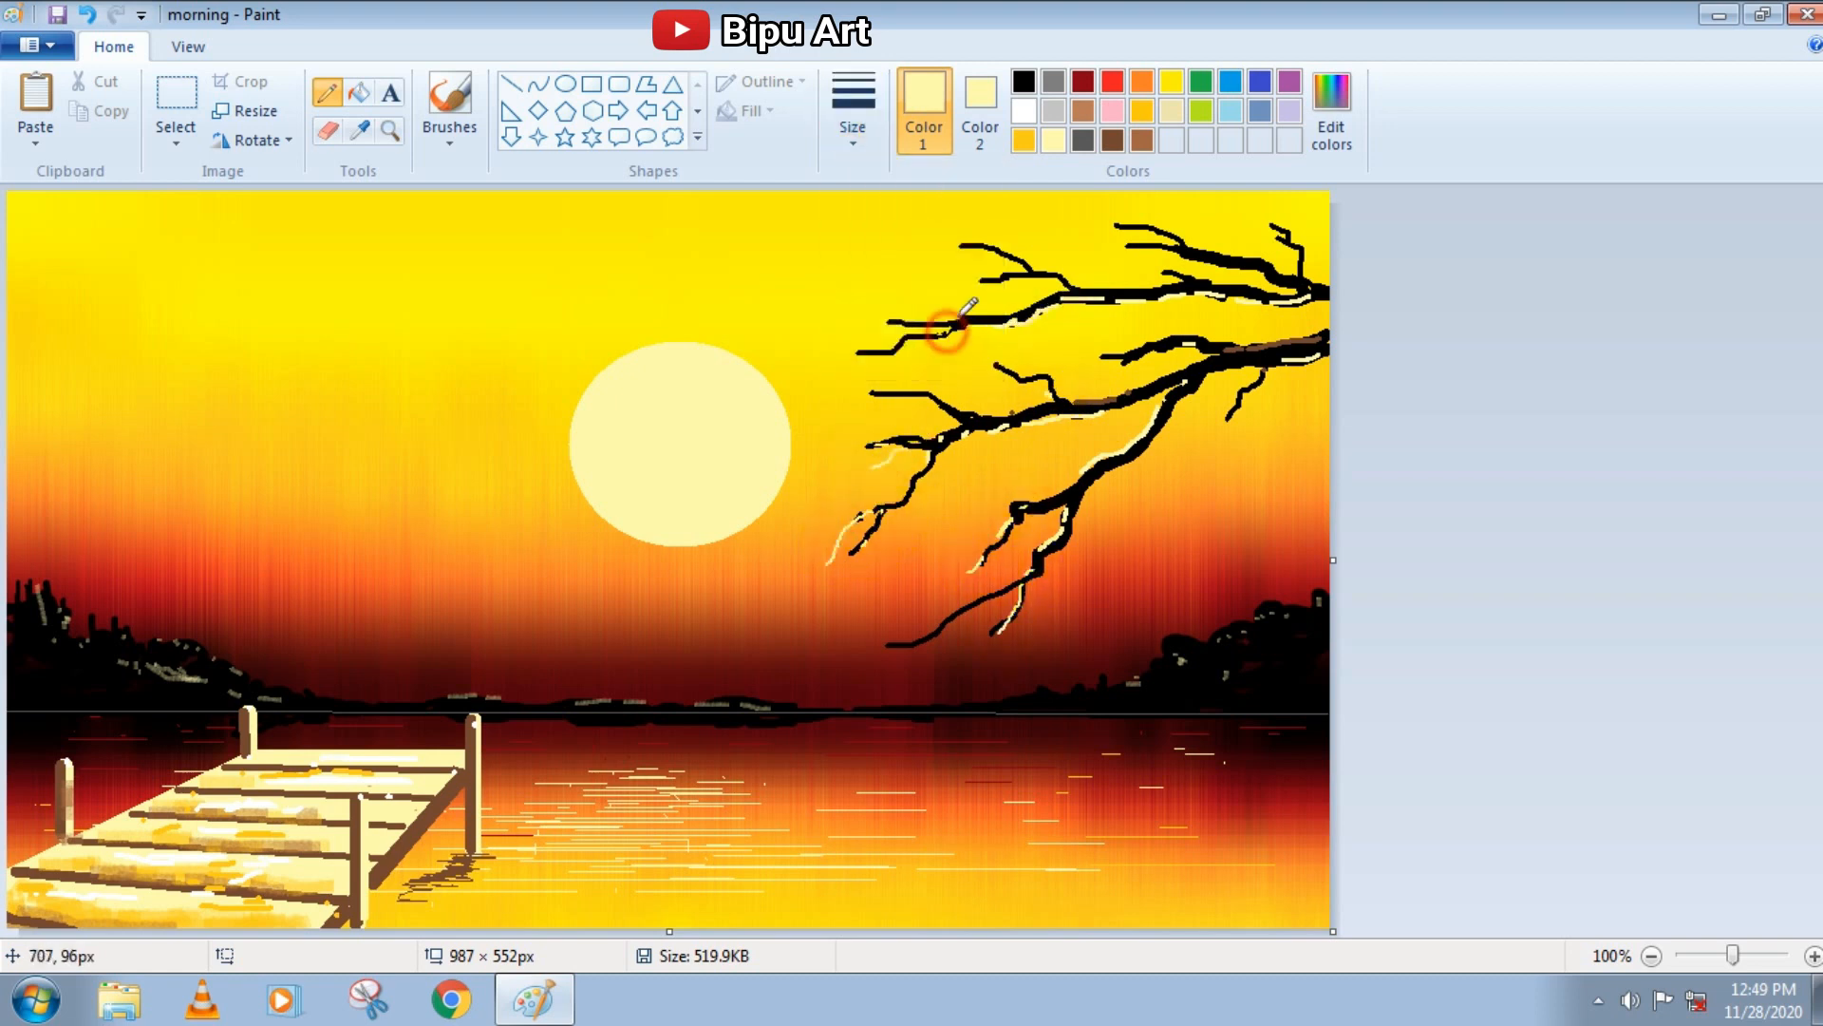
click(1024, 82)
click(964, 243)
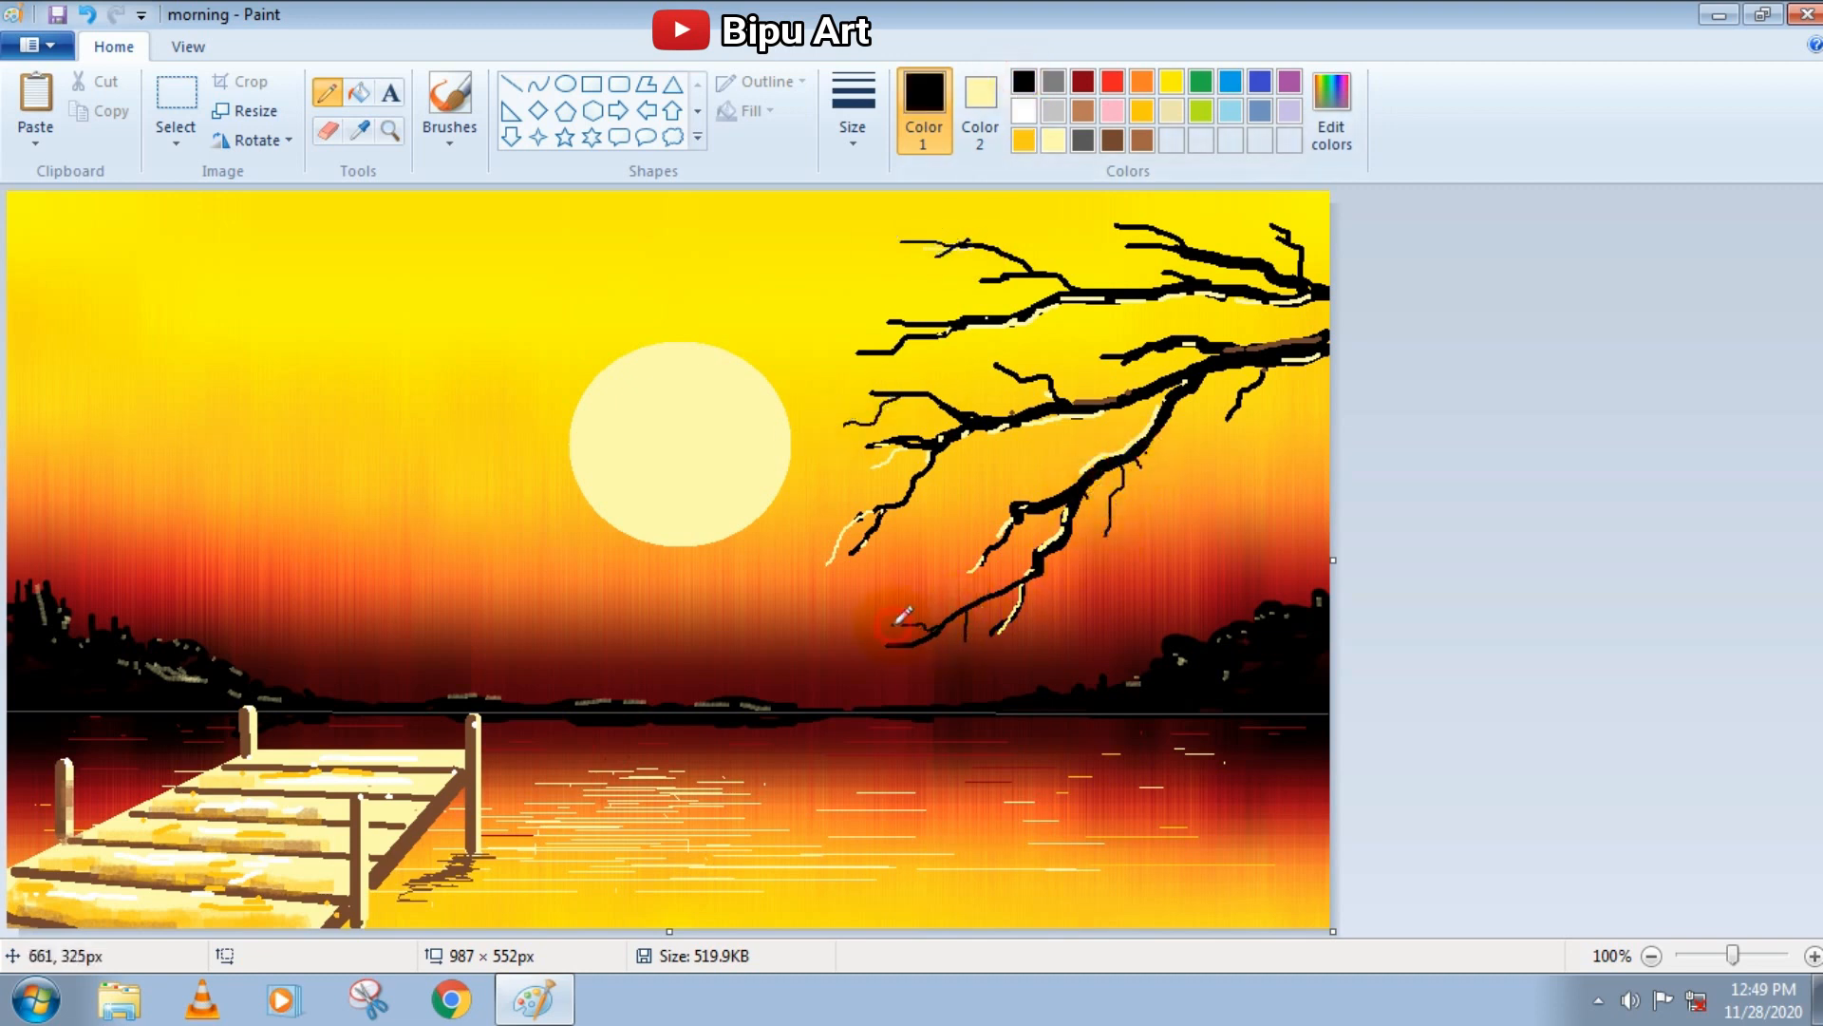
Dab clusters of red blossom dots over the branch tips and below them with the basic Brush at its thickest size
click(1111, 84)
click(441, 141)
click(446, 185)
click(864, 131)
click(885, 349)
drag(854, 426, 840, 427)
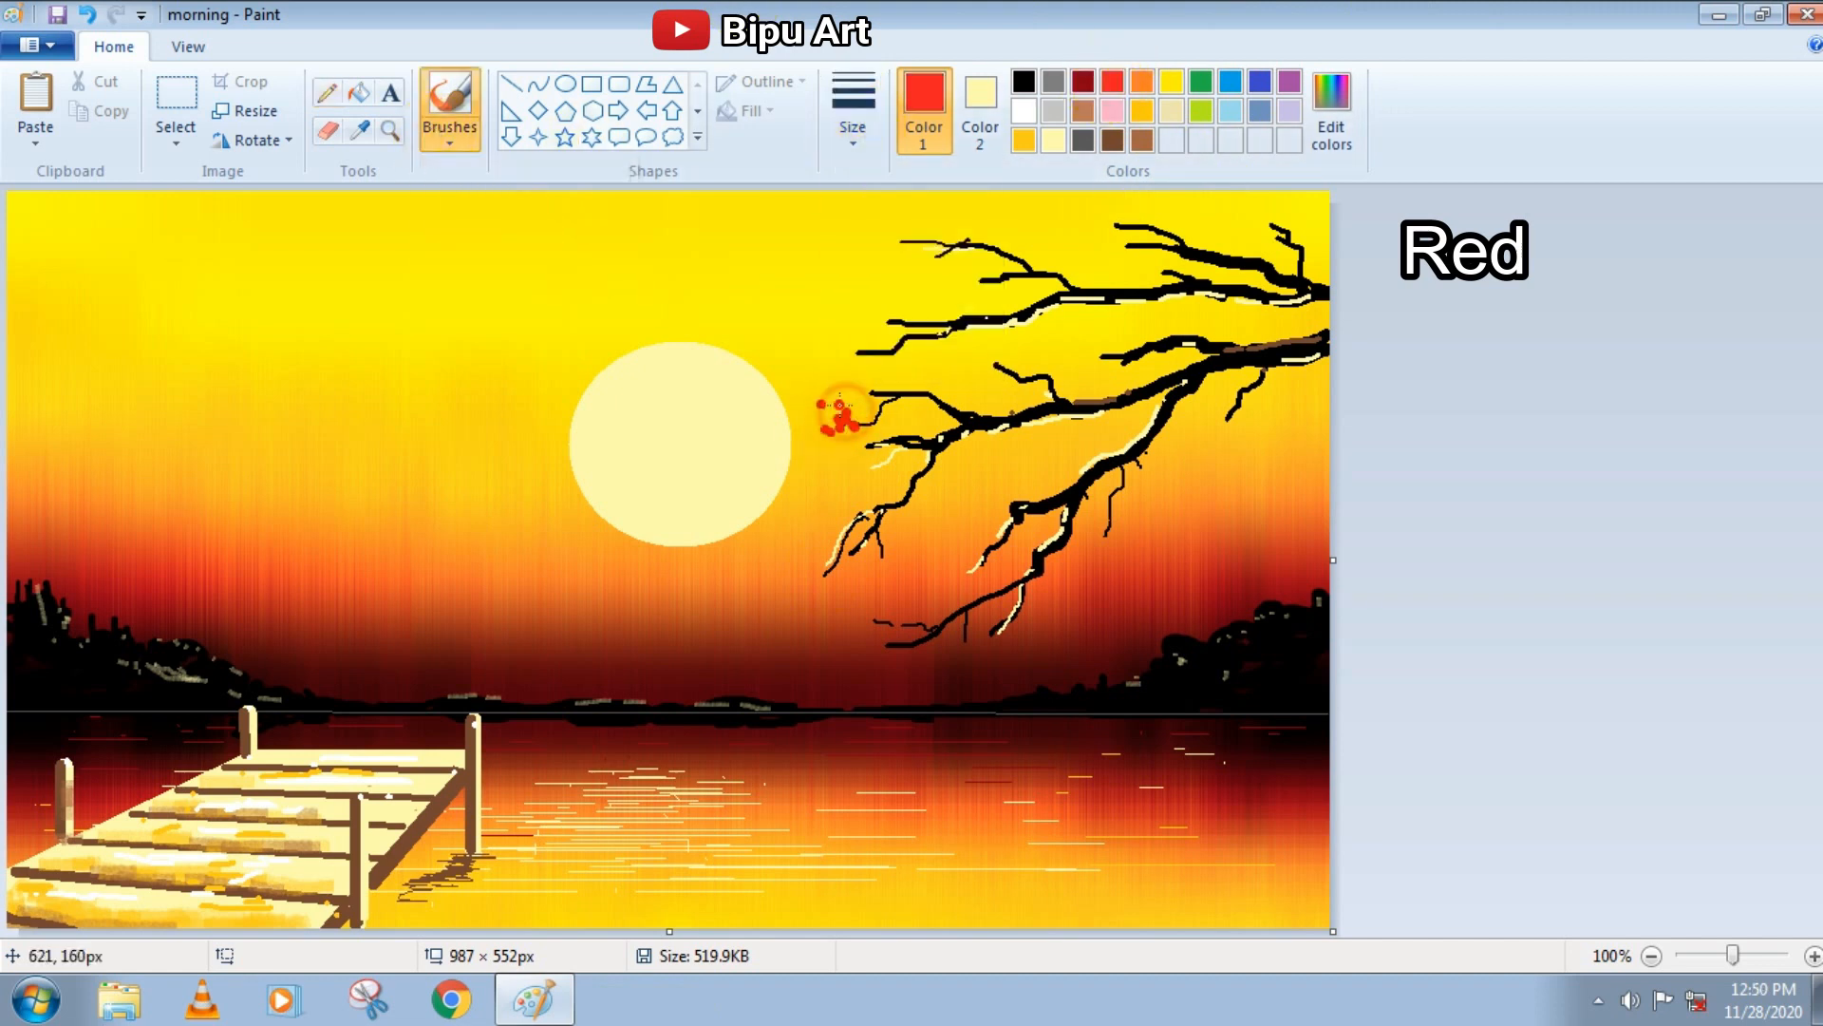
drag(848, 517, 847, 546)
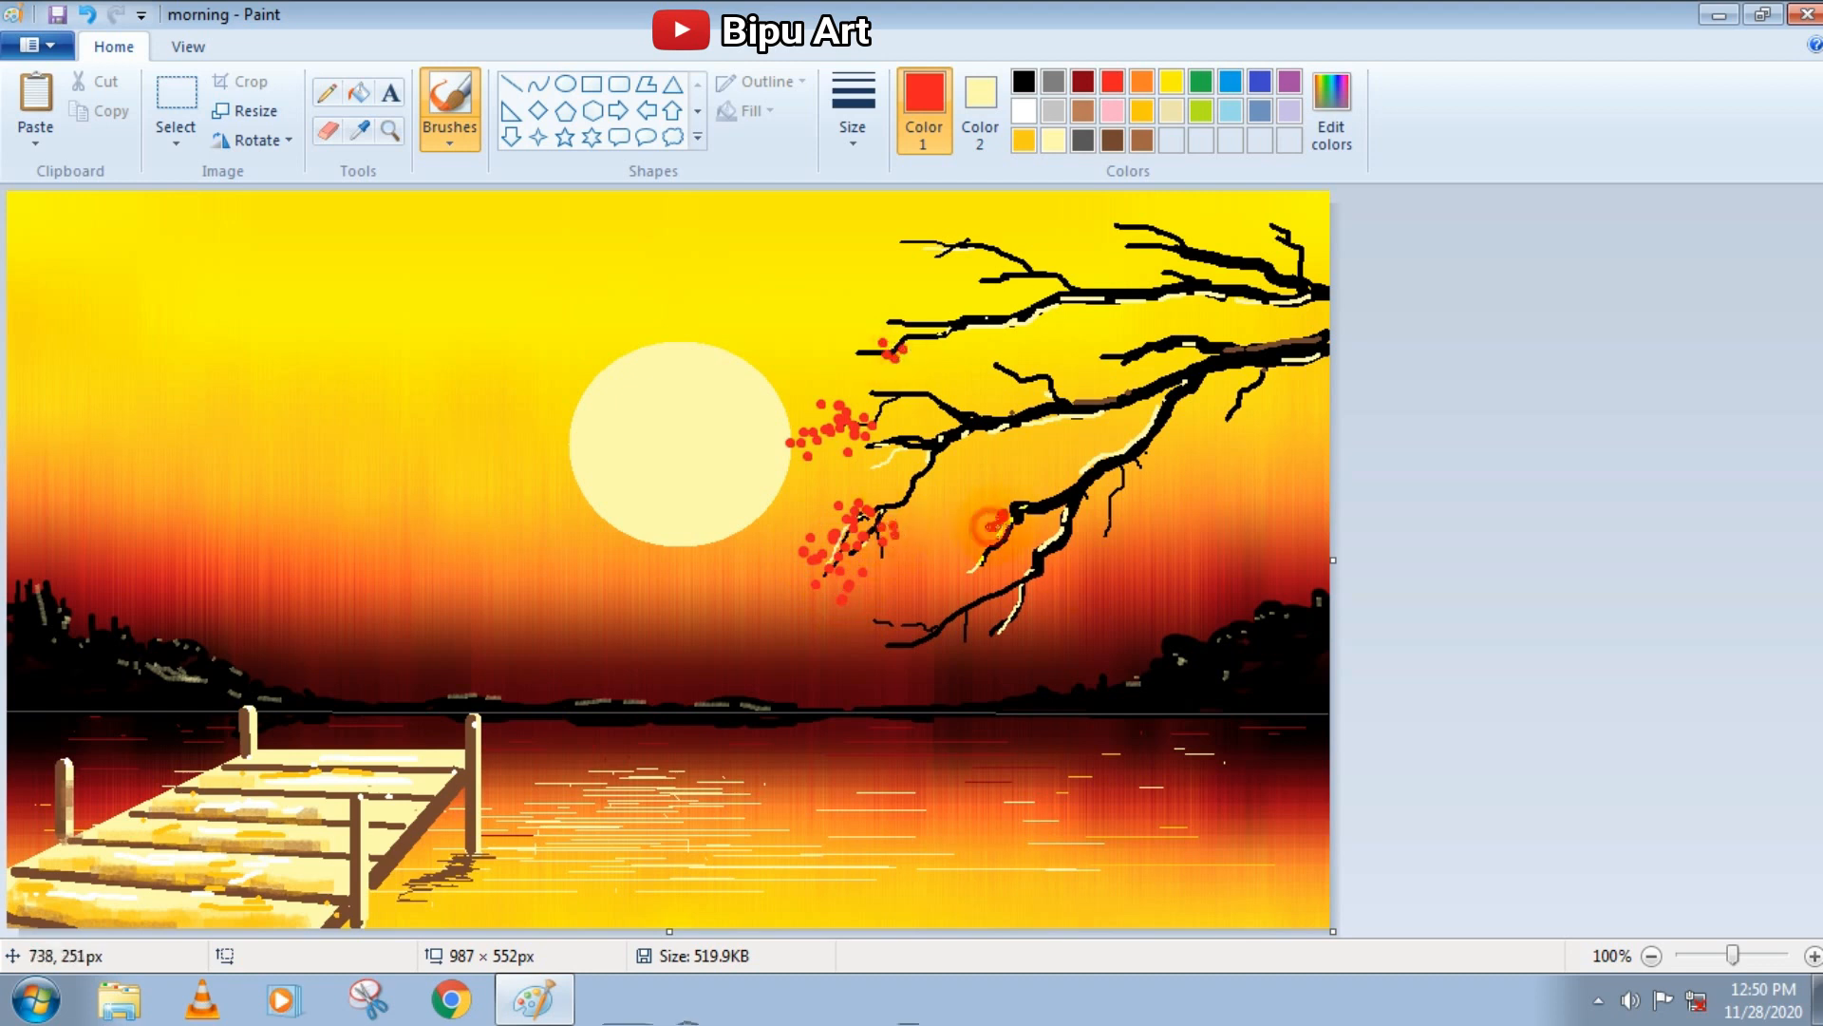
click(911, 631)
click(891, 631)
click(865, 646)
click(842, 657)
click(975, 651)
click(991, 627)
click(1021, 622)
click(994, 318)
click(999, 334)
click(968, 232)
click(945, 228)
click(916, 222)
click(893, 226)
click(897, 252)
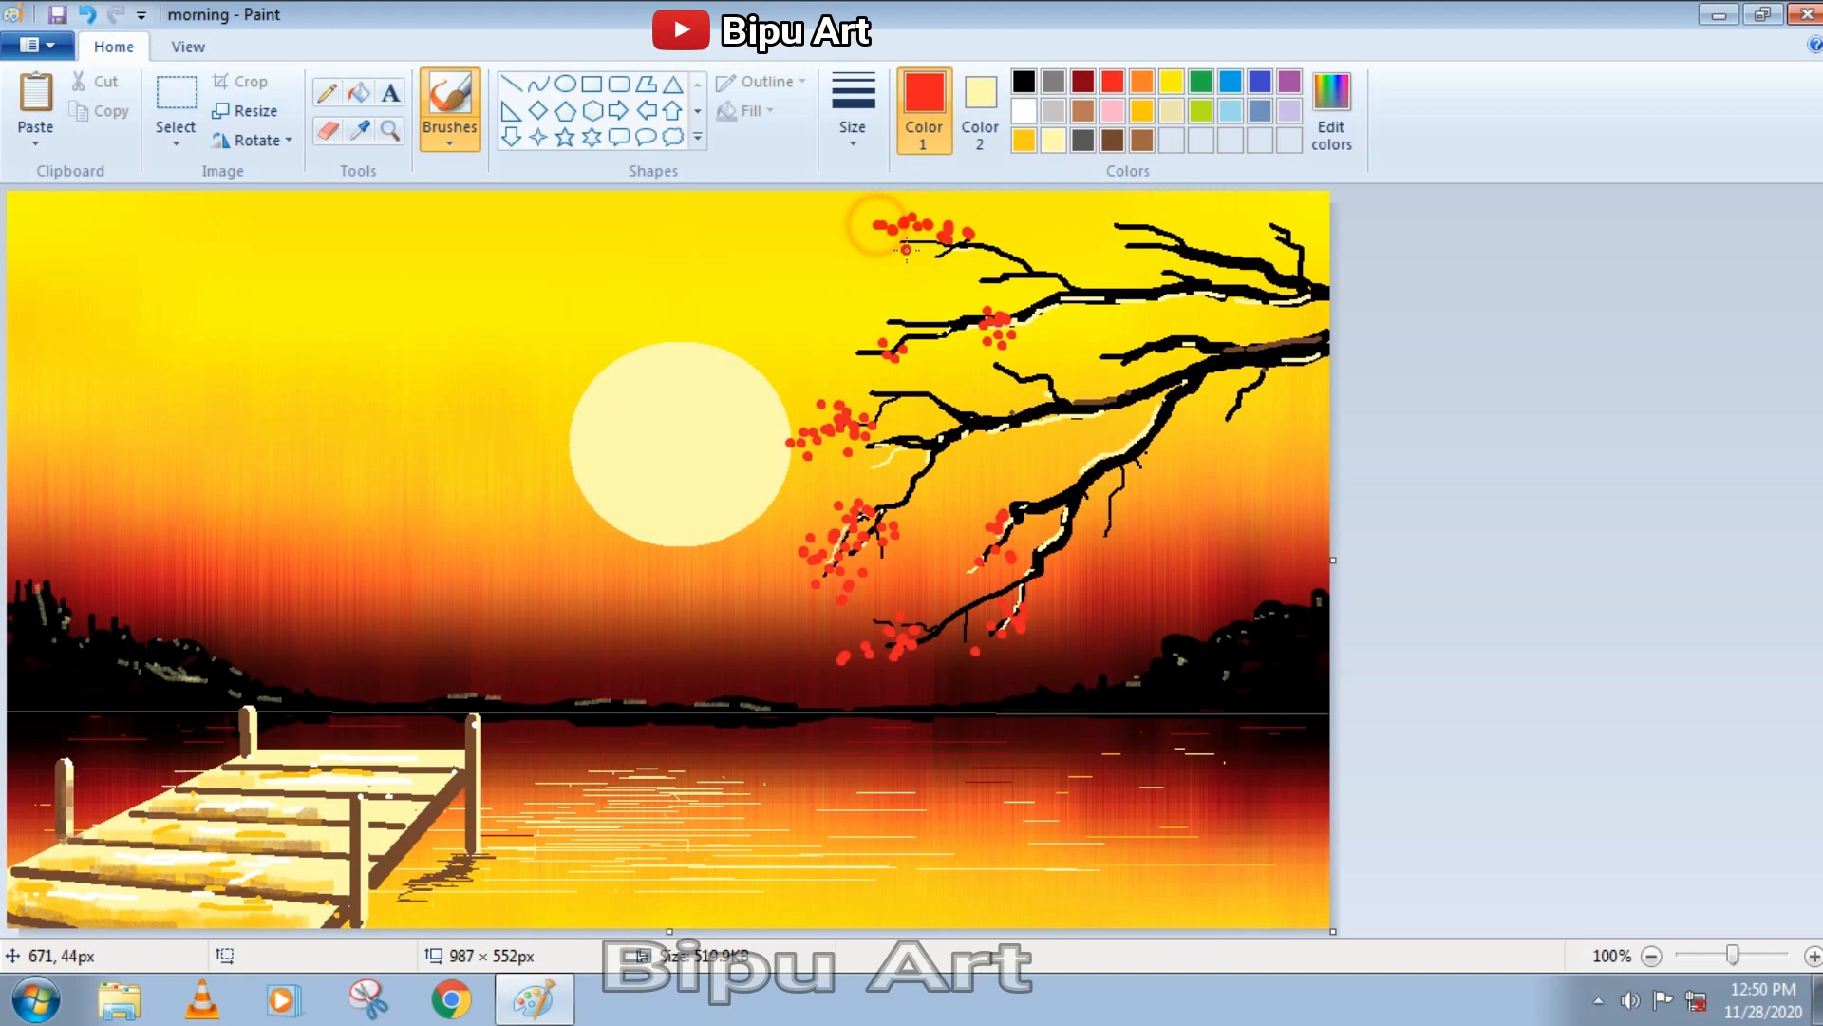
click(775, 446)
click(872, 389)
click(847, 376)
click(833, 385)
click(824, 353)
click(988, 456)
click(969, 484)
click(1016, 388)
click(1107, 327)
click(1128, 344)
click(1103, 359)
click(975, 378)
click(874, 667)
click(840, 685)
click(859, 702)
click(841, 708)
click(900, 618)
click(933, 647)
click(958, 639)
click(789, 600)
click(920, 406)
click(957, 385)
click(1142, 273)
click(1112, 246)
Pick a dark red from the basic colors and dab darker dots among the red blossom clusters
click(1331, 109)
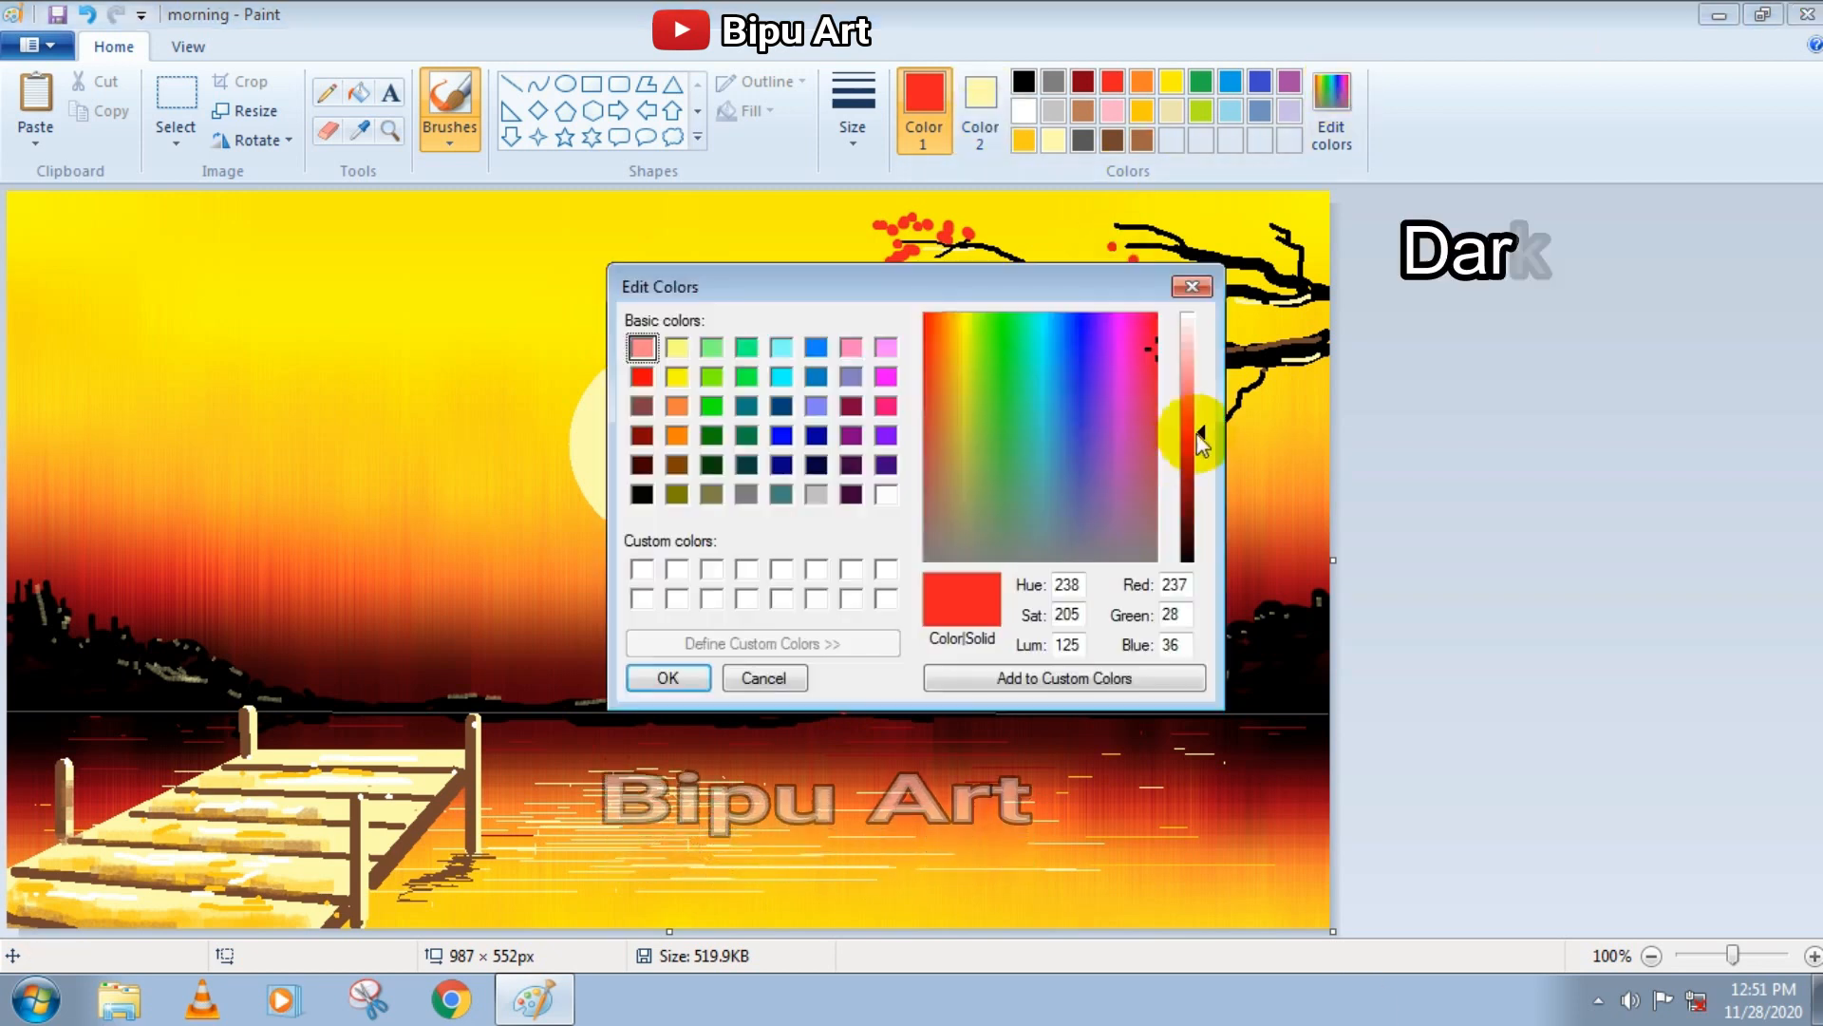
click(643, 427)
click(697, 677)
click(824, 573)
click(834, 560)
click(838, 546)
click(855, 512)
click(874, 525)
click(860, 575)
click(901, 669)
click(924, 662)
click(1025, 600)
click(965, 235)
click(941, 256)
click(1088, 245)
click(1115, 267)
click(1166, 274)
click(1140, 368)
click(1089, 347)
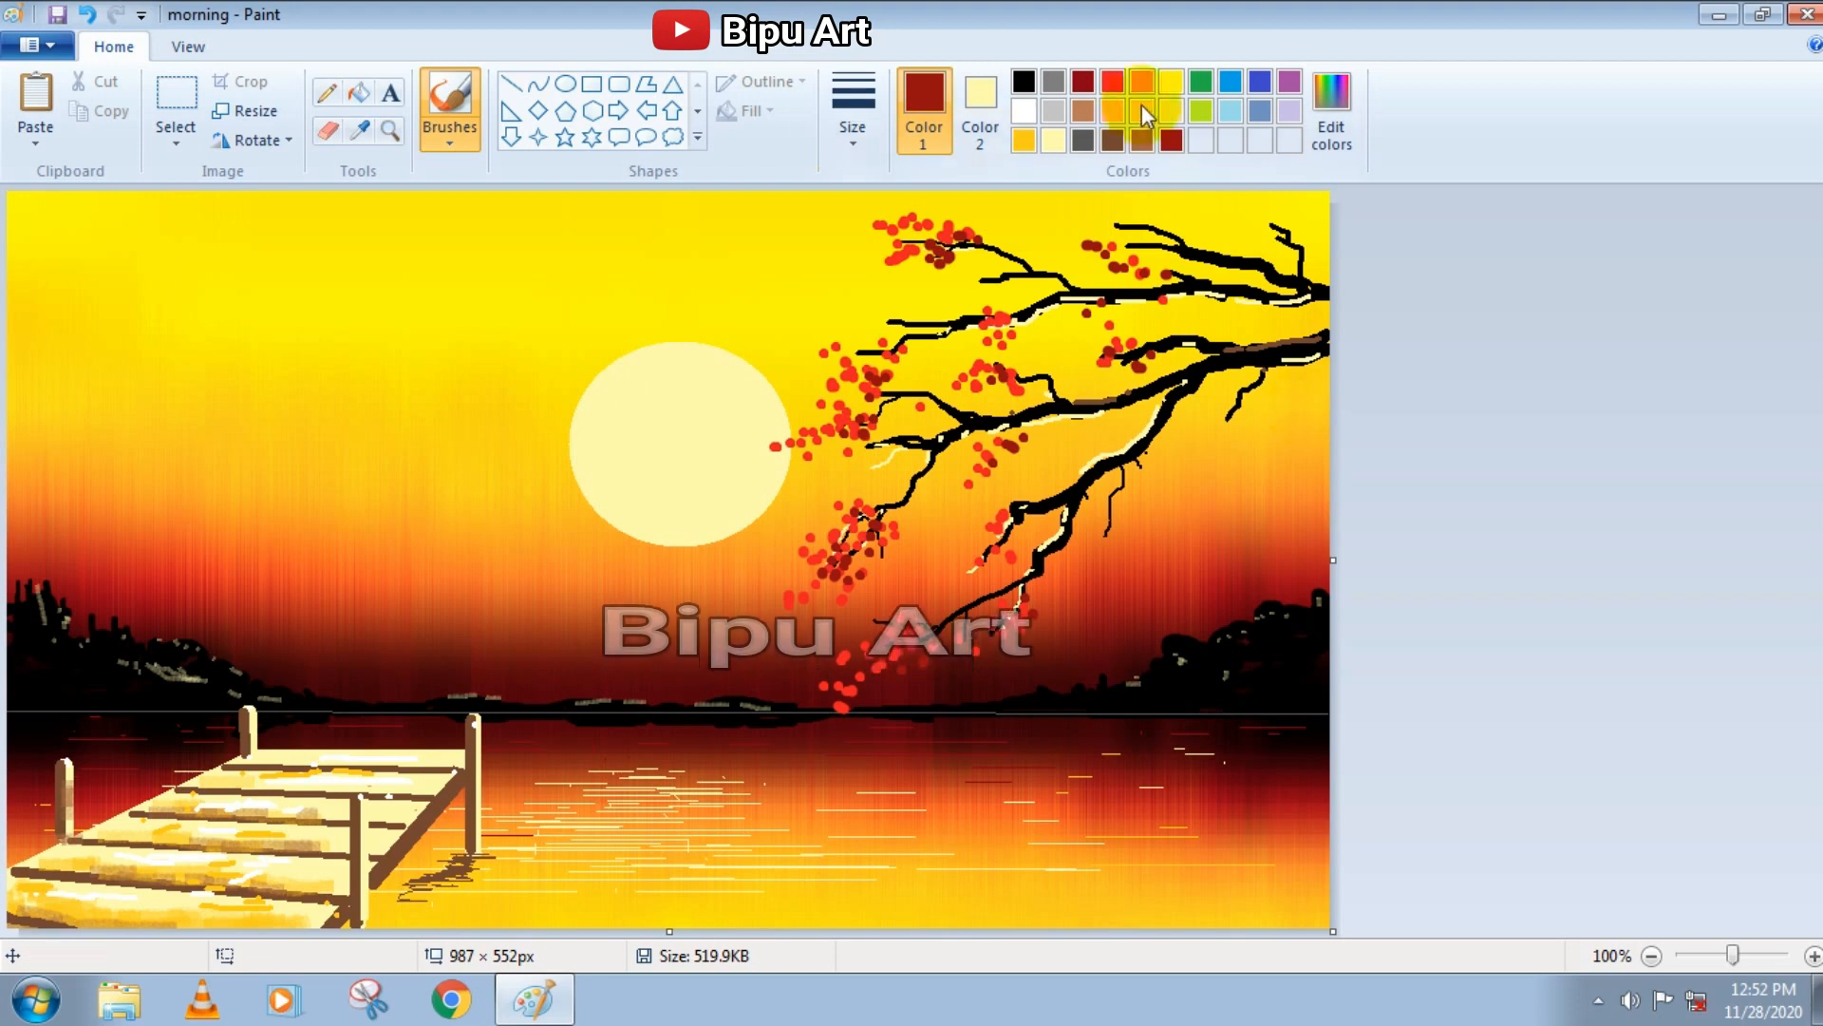
click(1053, 140)
click(450, 118)
click(594, 171)
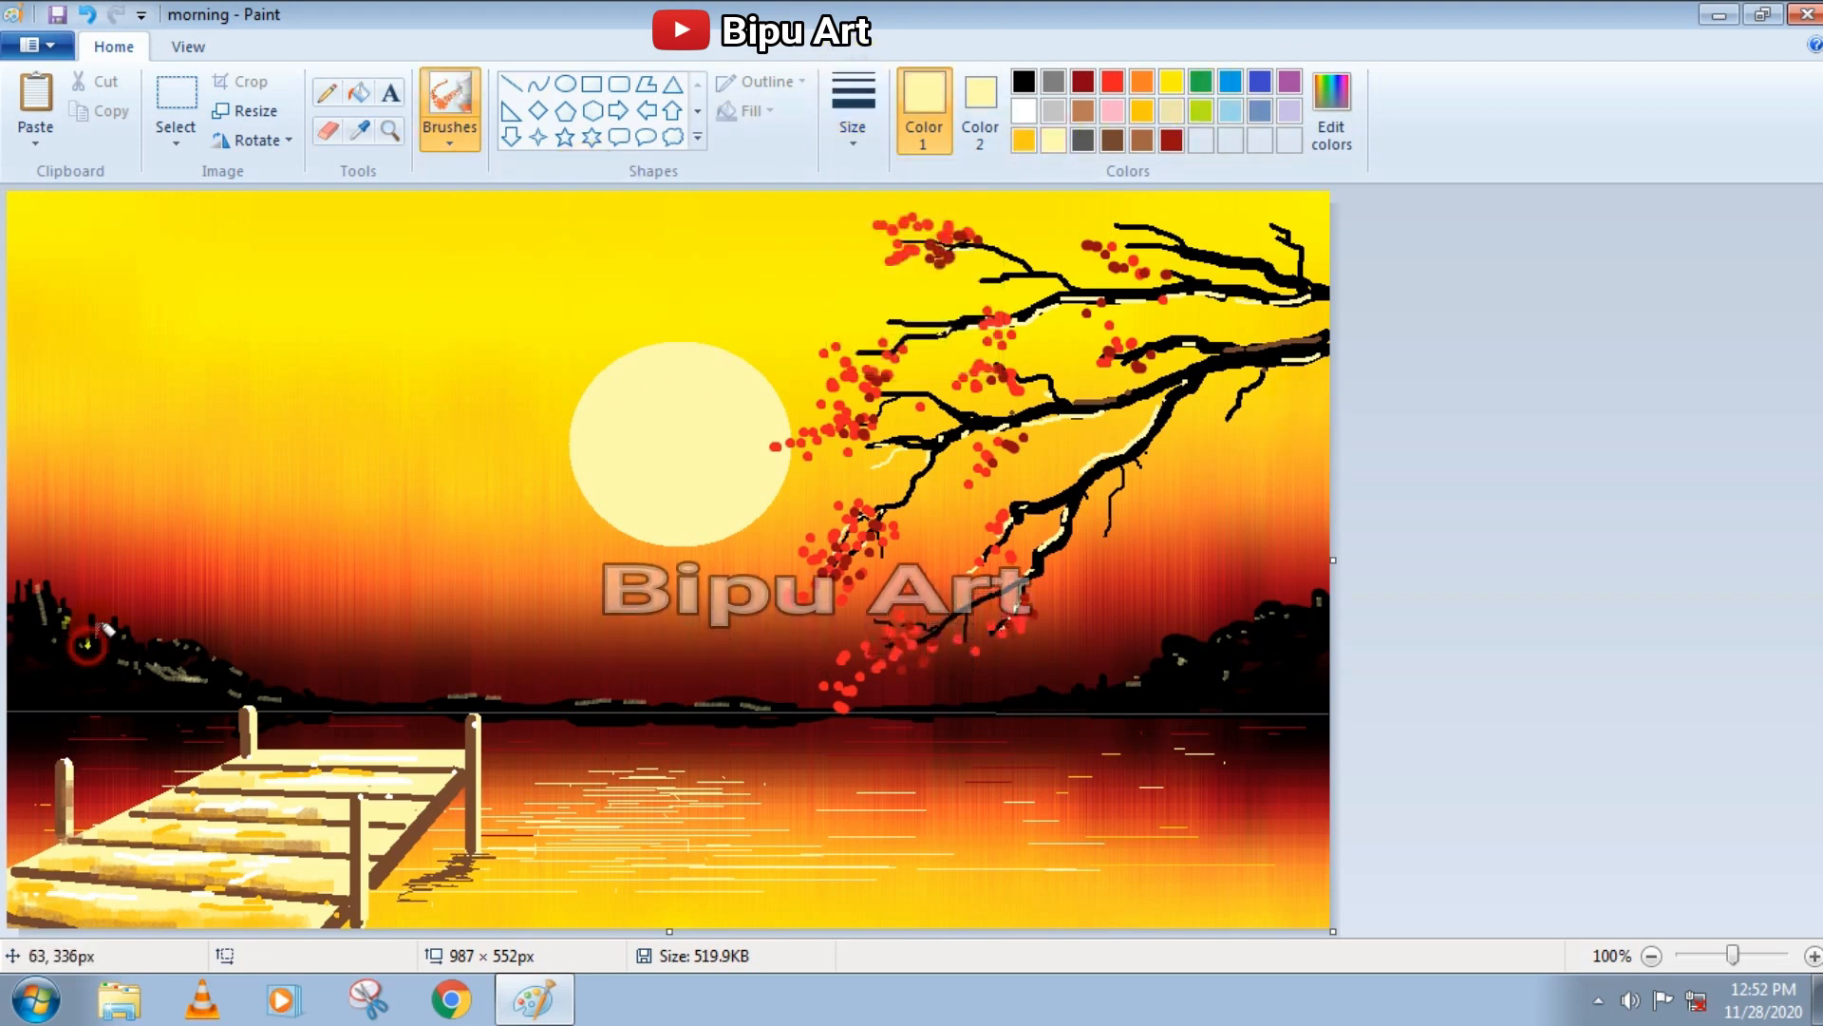
click(451, 118)
click(602, 231)
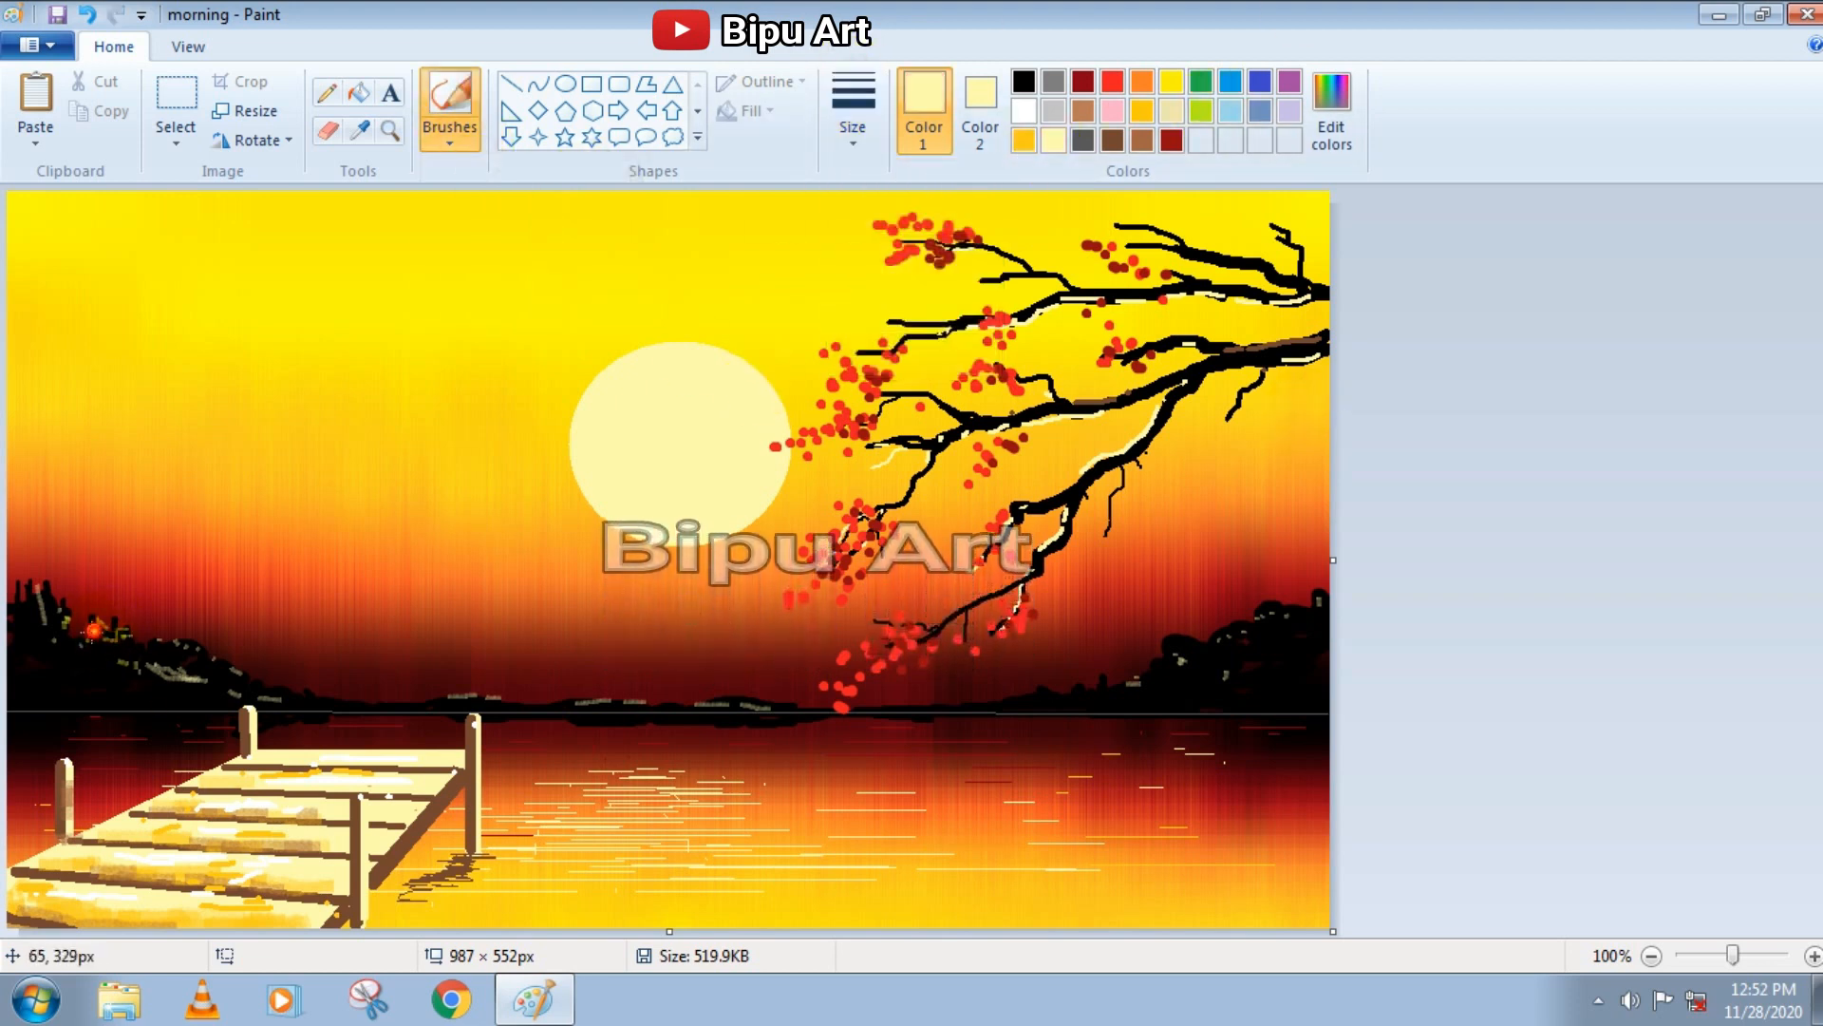
Draw thin black bare trees with forked twigs rising from the left hill, using the Pencil
click(1024, 81)
click(327, 92)
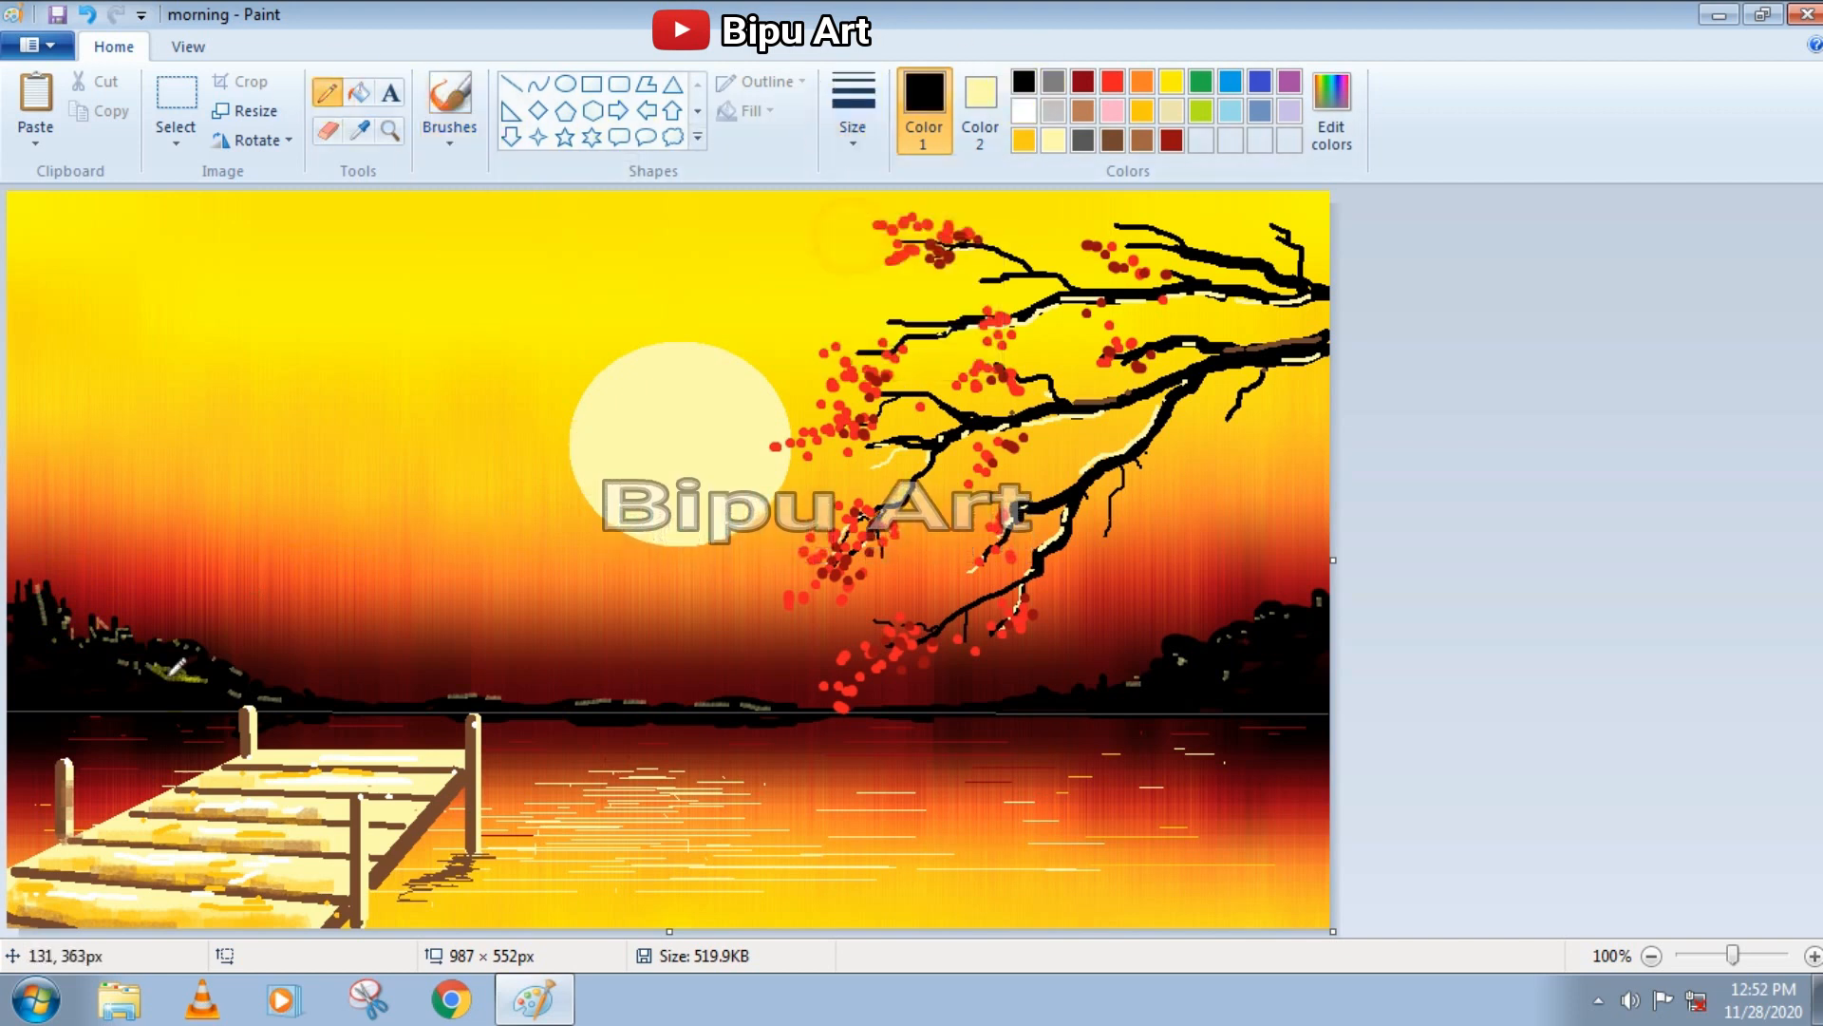
drag(59, 597, 64, 517)
drag(65, 547, 79, 505)
drag(139, 629, 164, 498)
drag(165, 525, 177, 513)
drag(188, 637, 184, 615)
drag(148, 556, 145, 534)
drag(100, 622, 94, 473)
drag(109, 488, 115, 436)
drag(116, 447, 139, 408)
drag(109, 487, 103, 501)
Draw thin black bare trees on the right hill and a tiny one on the distant shoreline
mouse_move(1222, 623)
mouse_down()
mouse_move(1175, 573)
mouse_move(1145, 579)
mouse_up()
drag(1211, 603, 1230, 496)
drag(1241, 511, 1247, 492)
mouse_move(750, 697)
mouse_down()
mouse_move(746, 667)
mouse_move(762, 688)
mouse_up()
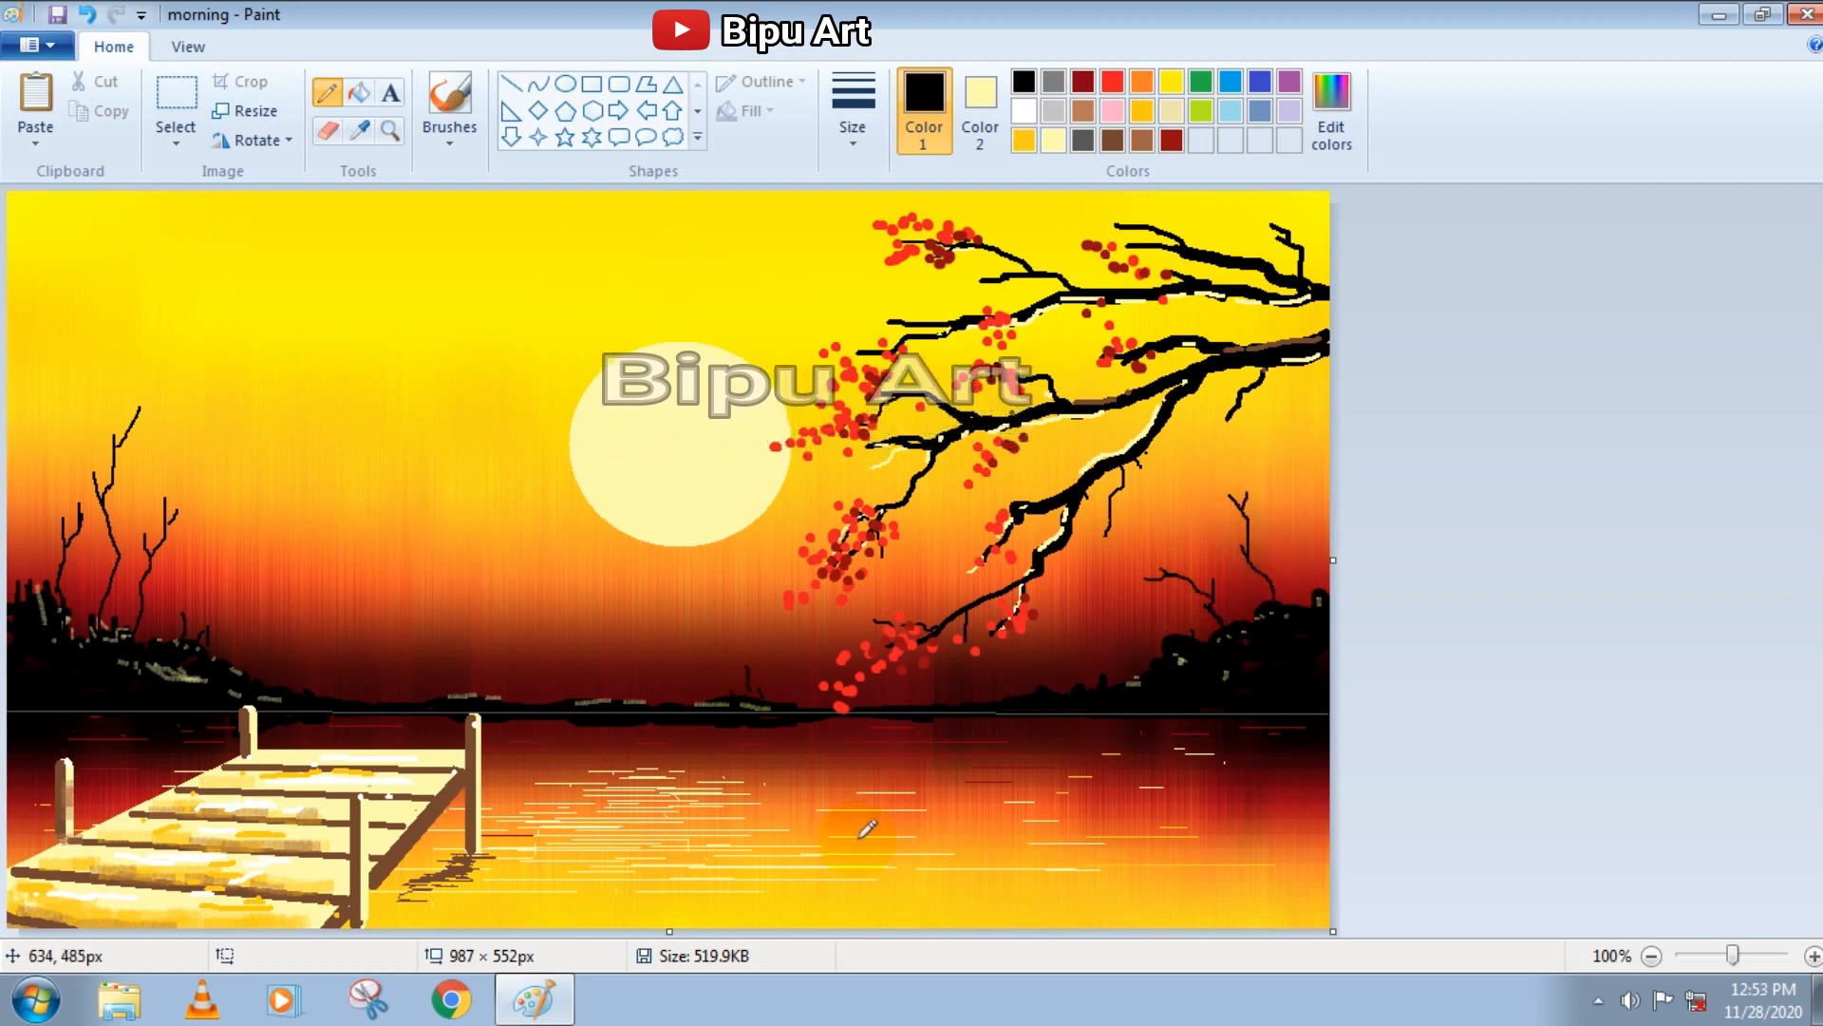
Draw the first thin black grass blades rising from the bottom edge of the picture with the Pencil
mouse_move(997, 917)
mouse_down()
mouse_move(945, 823)
mouse_move(1004, 822)
mouse_up()
drag(1032, 905, 1050, 818)
drag(1057, 882, 1073, 817)
drag(988, 918, 944, 872)
mouse_move(1062, 924)
mouse_down()
mouse_move(1084, 832)
mouse_move(1119, 819)
mouse_up()
click(854, 118)
click(885, 301)
drag(1146, 918, 1184, 823)
drag(1146, 917, 1142, 872)
key(ctrl+z)
key(ctrl+z)
key(ctrl+z)
key(ctrl+z)
key(ctrl+z)
key(ctrl+z)
Reduce the Pencil thickness and draw dense, slanting black grass blades along the picture's bottom edge, from near the pier to the right side
click(856, 126)
click(892, 243)
mouse_move(1044, 924)
mouse_down()
mouse_move(1057, 872)
mouse_move(1095, 884)
mouse_up()
drag(1116, 916, 1169, 826)
mouse_move(1238, 917)
mouse_down()
mouse_move(1202, 828)
mouse_move(1248, 843)
mouse_up()
drag(1258, 898, 1266, 855)
drag(1281, 898, 1284, 862)
drag(950, 878, 902, 797)
drag(937, 893, 885, 857)
drag(921, 919, 879, 905)
mouse_move(997, 879)
mouse_down()
mouse_move(984, 816)
mouse_move(1023, 825)
mouse_up()
drag(860, 919, 824, 823)
drag(883, 909, 857, 835)
mouse_move(917, 902)
mouse_down()
mouse_move(888, 855)
mouse_move(797, 831)
mouse_up()
drag(835, 899, 772, 841)
mouse_move(789, 916)
mouse_down()
mouse_move(714, 872)
mouse_move(681, 891)
mouse_up()
drag(845, 921, 779, 920)
drag(962, 892, 961, 788)
drag(1015, 910, 1036, 795)
drag(1042, 902, 1065, 792)
drag(1065, 897, 1112, 813)
drag(1109, 914, 1144, 854)
mouse_move(1057, 895)
mouse_down()
mouse_move(1086, 837)
mouse_move(1121, 835)
mouse_up()
mouse_move(1164, 917)
mouse_down()
mouse_move(1149, 858)
mouse_move(1219, 860)
mouse_up()
mouse_move(1277, 923)
mouse_down()
mouse_move(1285, 822)
mouse_move(1312, 866)
mouse_up()
mouse_move(638, 918)
mouse_down()
mouse_move(614, 902)
mouse_move(644, 887)
mouse_up()
drag(724, 922, 729, 872)
drag(695, 893, 684, 845)
drag(699, 910, 668, 864)
Mix a custom pink and dab small flower dots on the grass tips with the basic Brush
click(1112, 111)
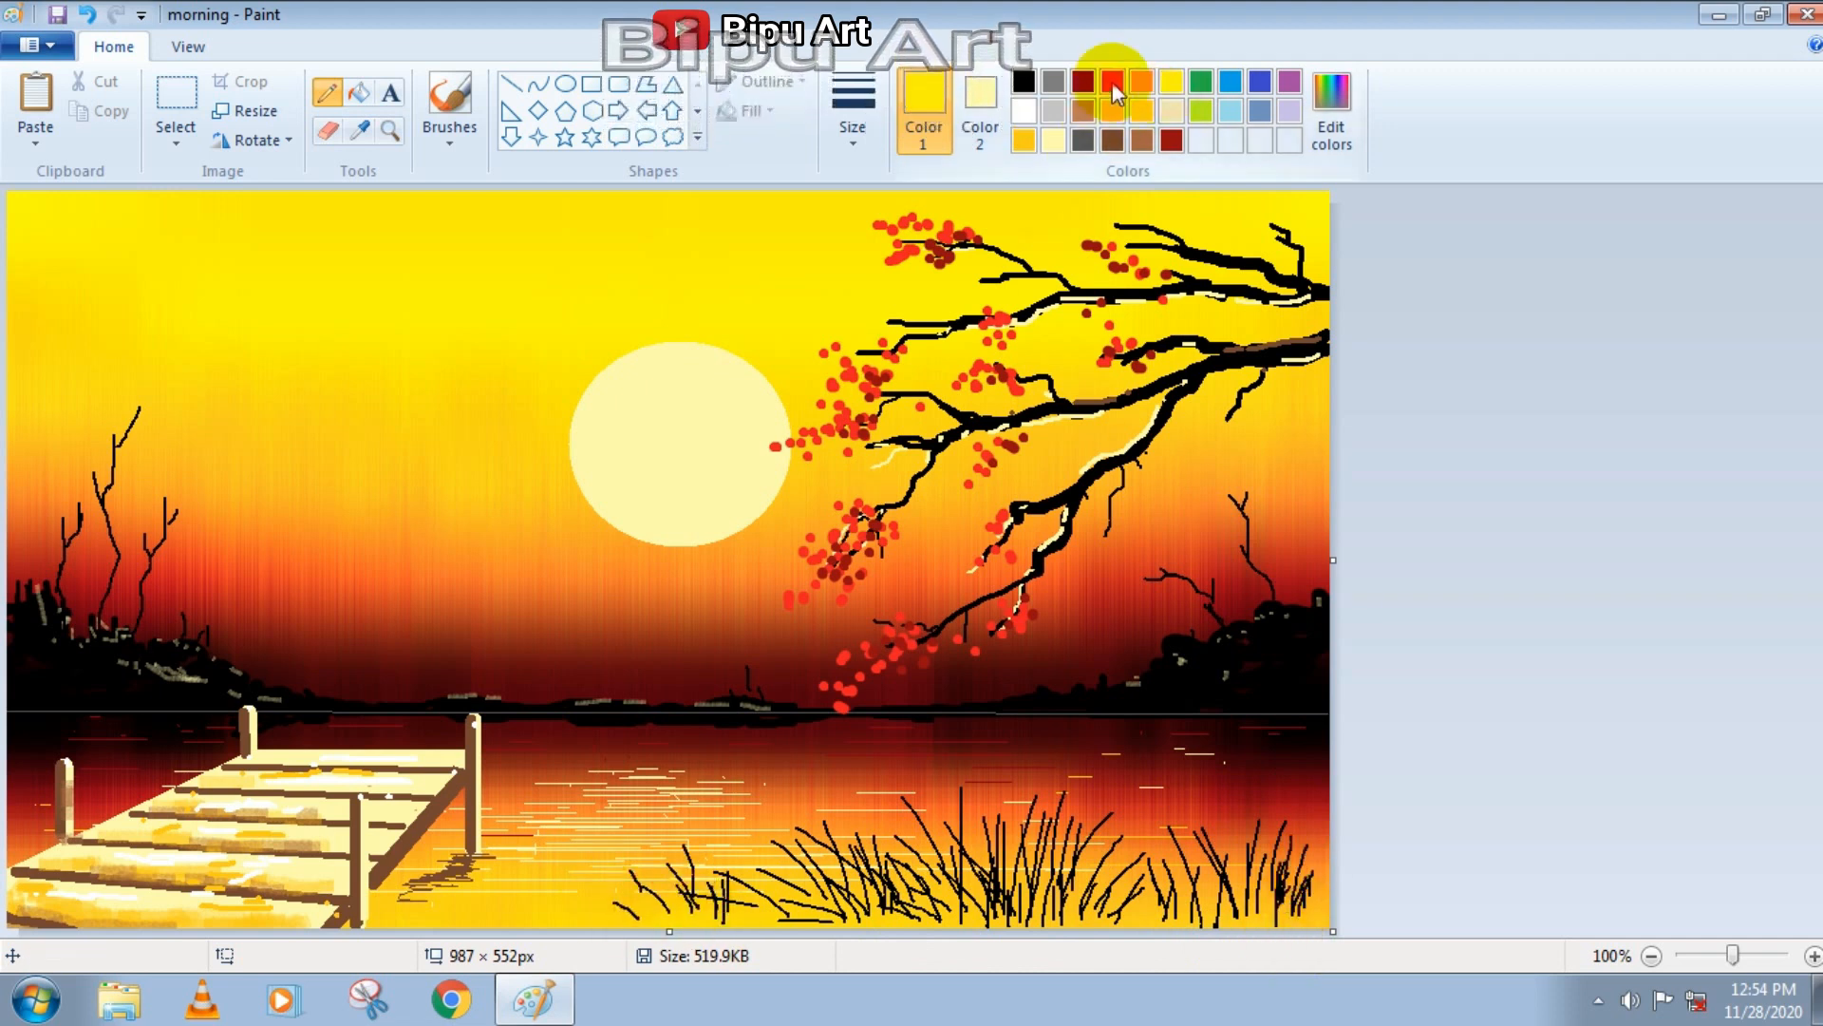
click(1332, 111)
drag(1196, 355, 1195, 392)
click(668, 679)
click(449, 140)
click(450, 182)
click(631, 868)
click(681, 840)
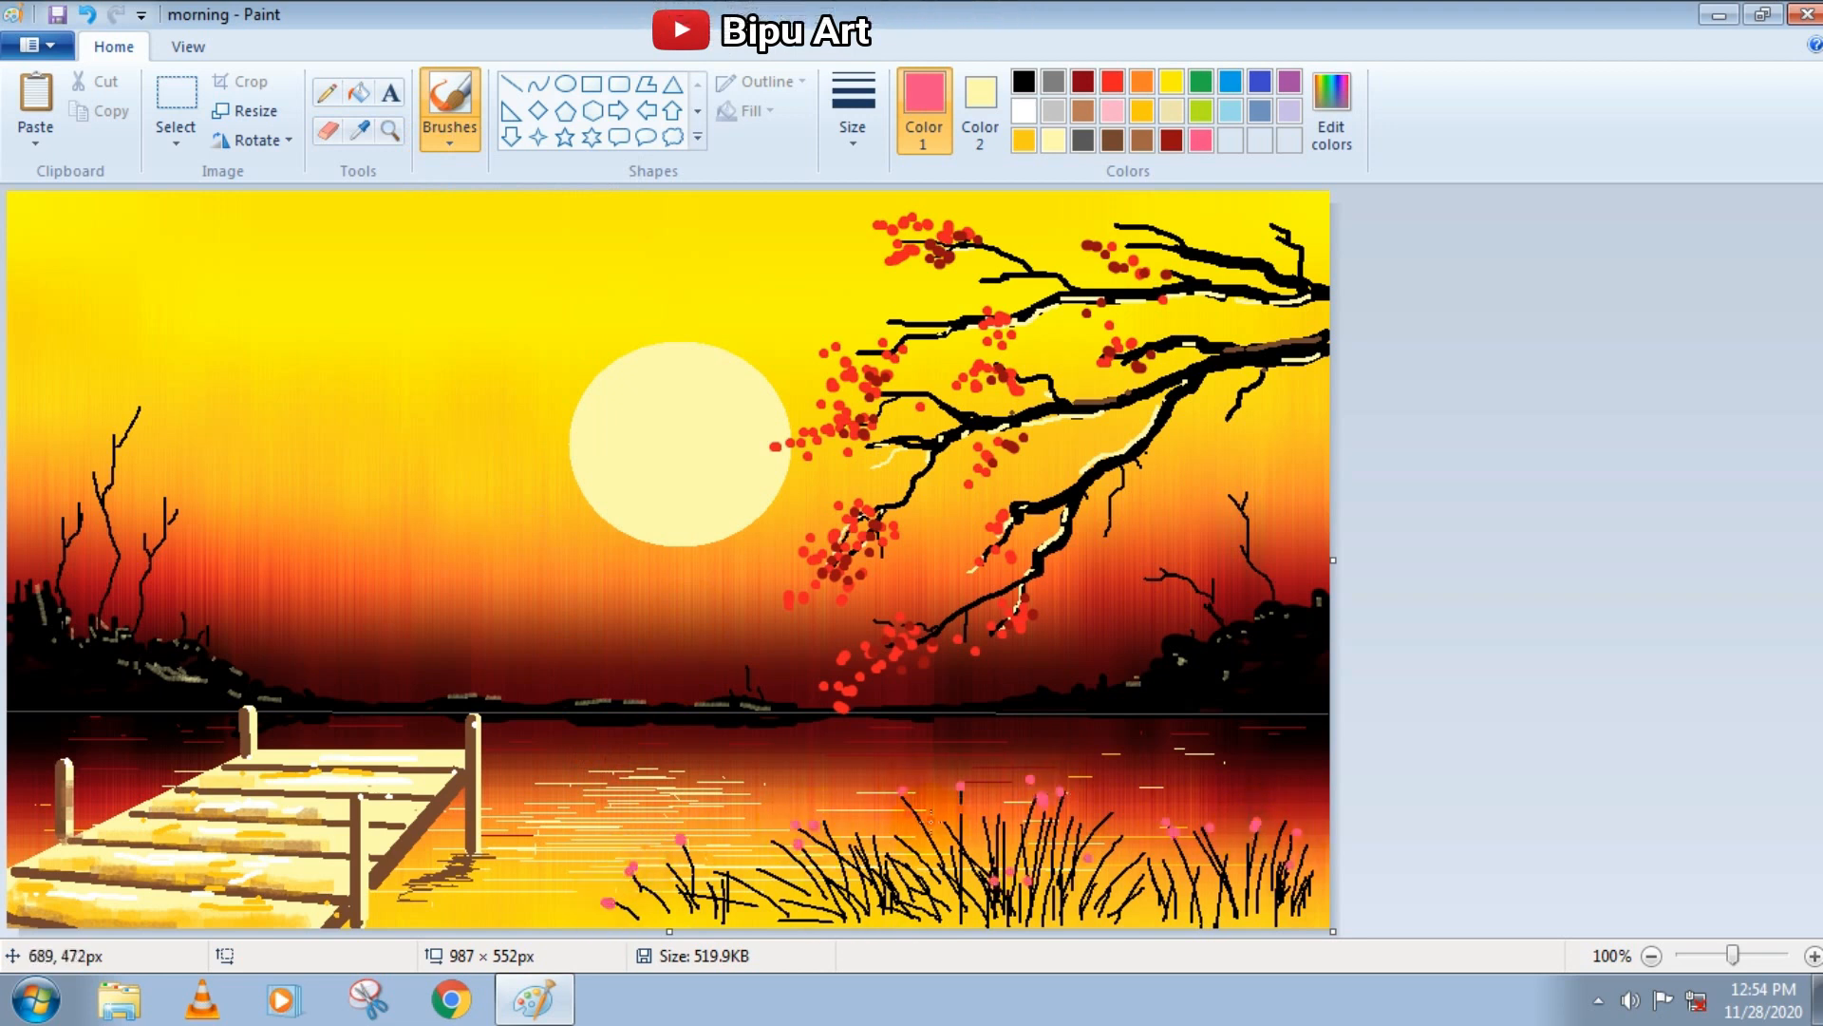
Mix a custom olive green as the drawing color and test it with one dab in the sky
click(1331, 110)
click(968, 362)
drag(1194, 439, 1195, 481)
click(660, 676)
click(804, 274)
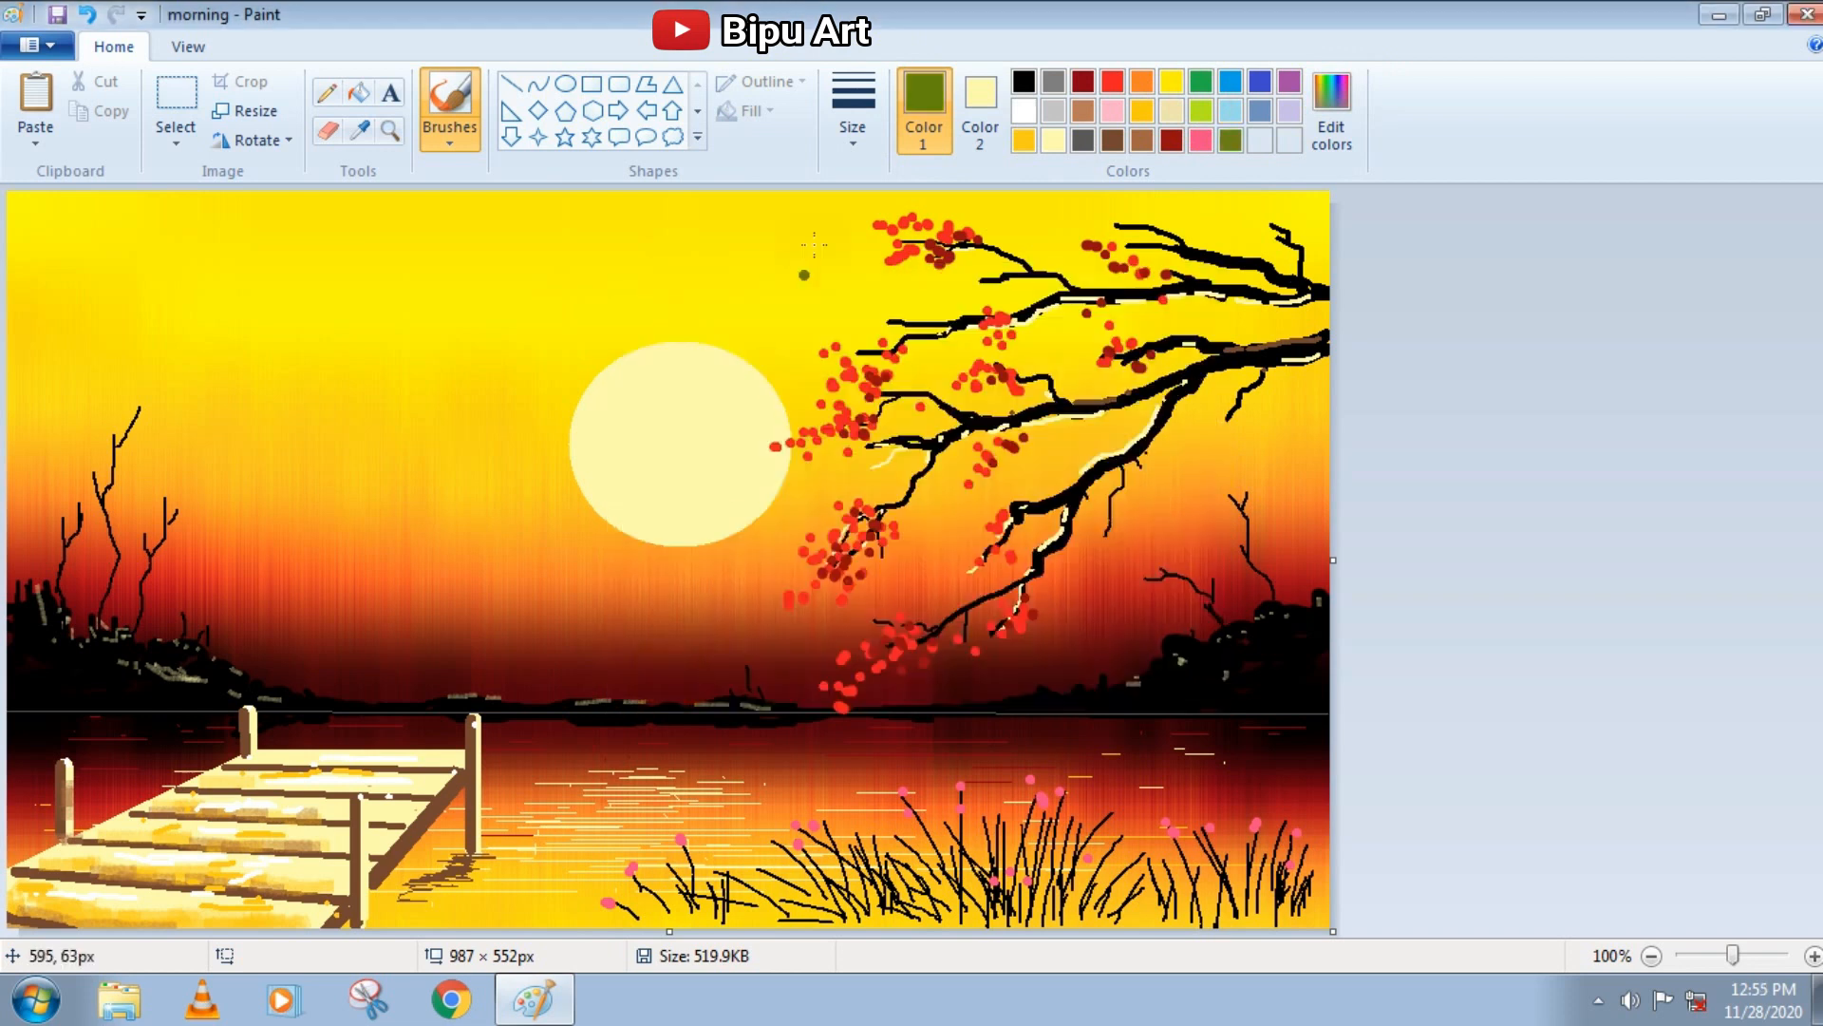
Add short olive-green blades among the black grass with the Pencil, increasing its thickness
click(327, 92)
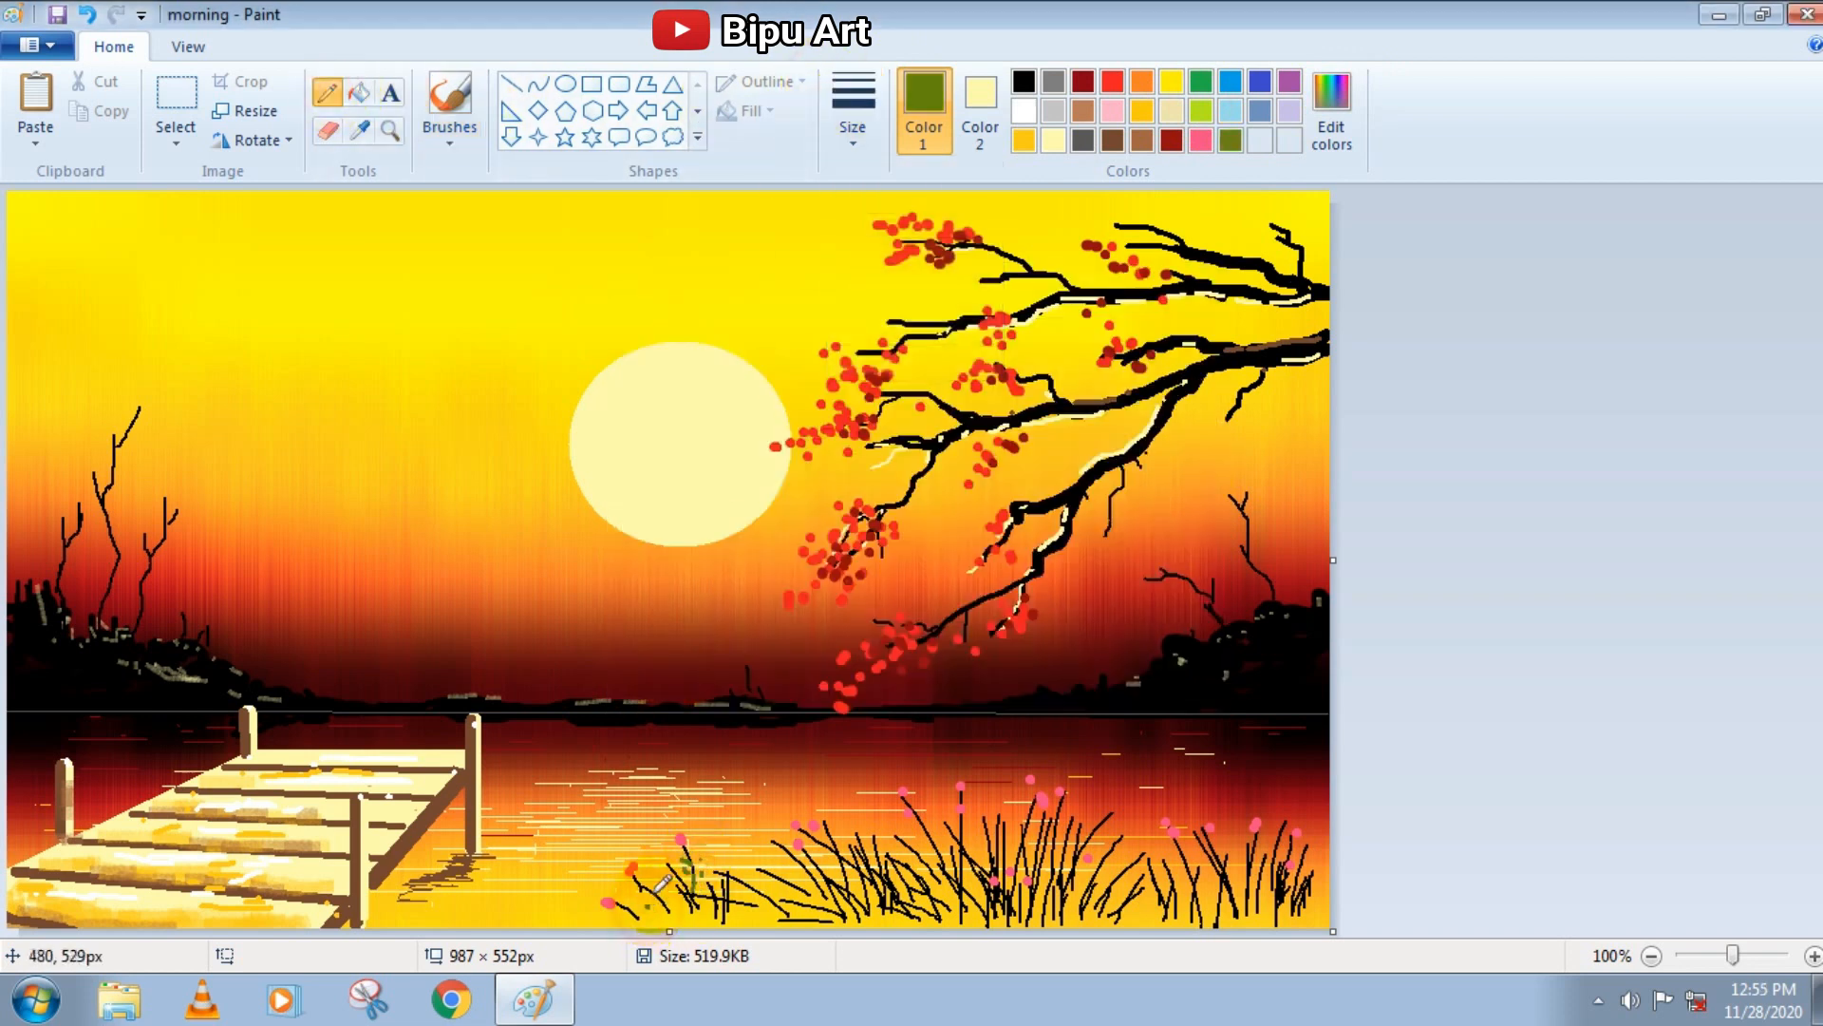
drag(845, 918, 879, 921)
drag(915, 896, 924, 939)
click(852, 112)
click(895, 250)
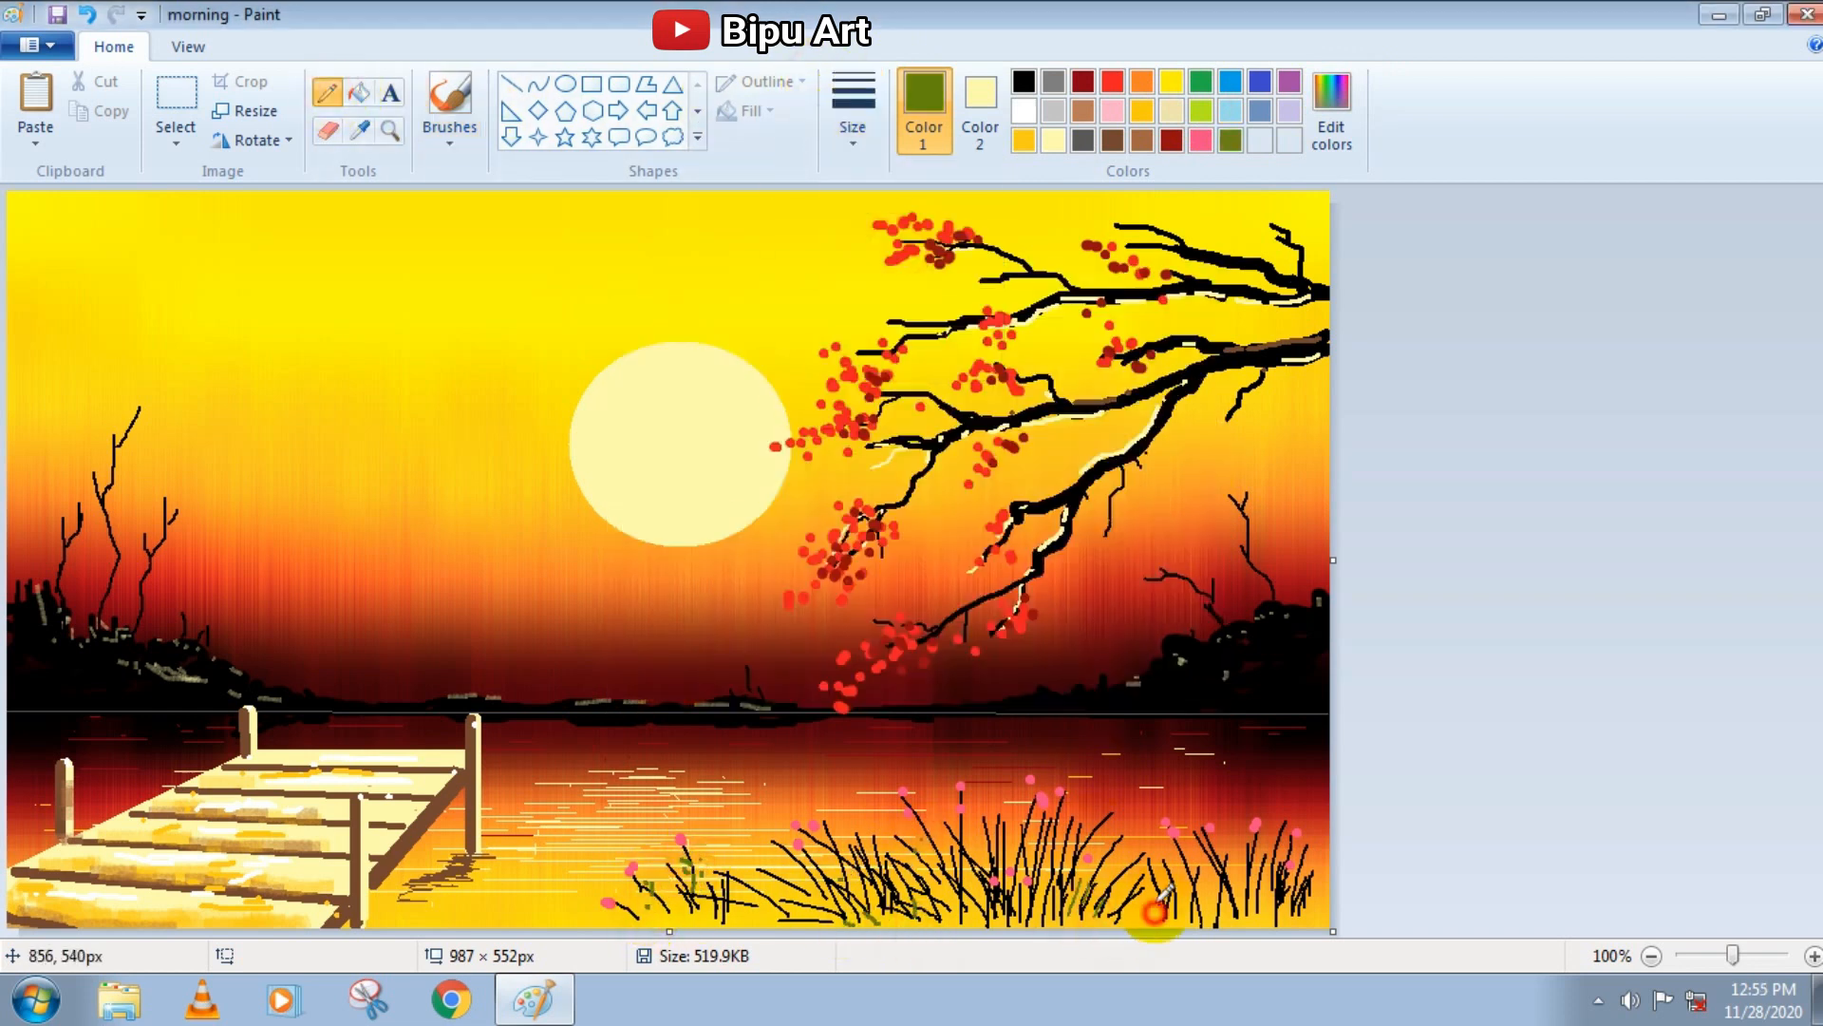
drag(840, 925, 803, 889)
drag(788, 921, 745, 877)
drag(718, 922, 673, 914)
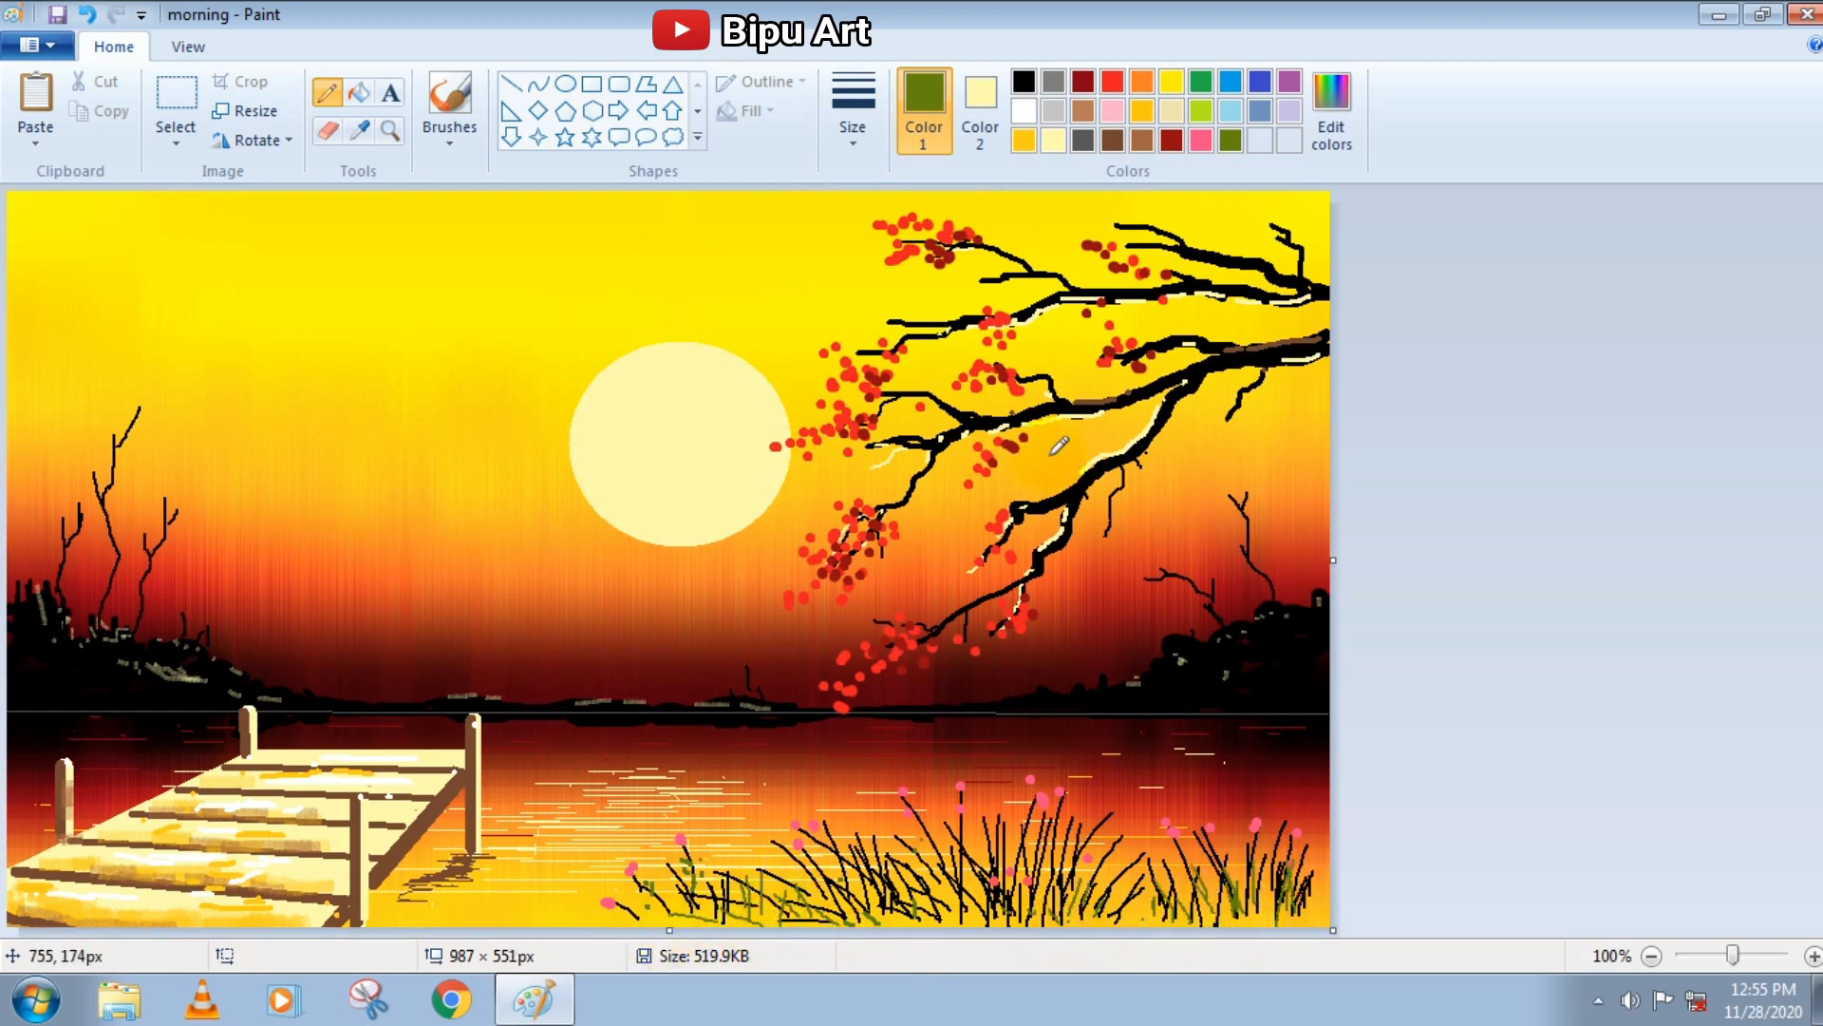
Draw small black cracks and marks on the pier's planks and posts, and undo the last mark
click(1023, 89)
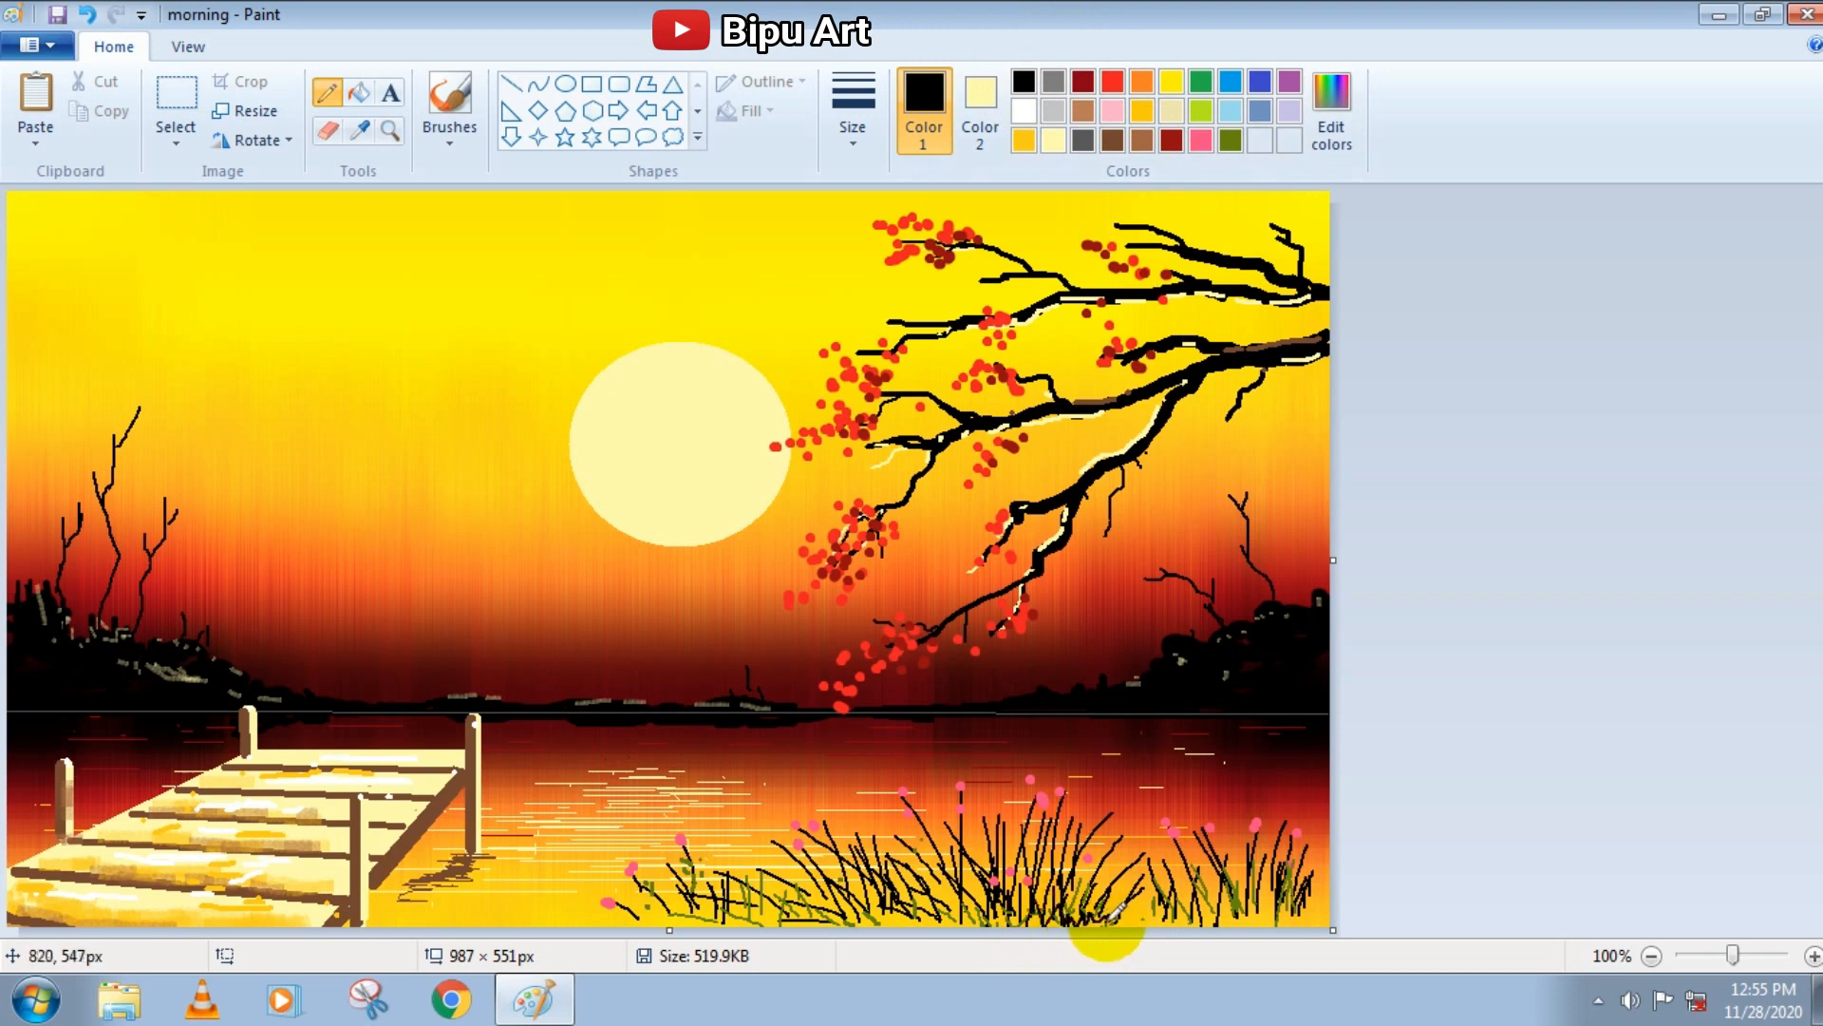
click(171, 915)
drag(106, 863, 115, 864)
drag(119, 830, 147, 831)
click(158, 829)
click(190, 829)
click(230, 770)
click(249, 768)
drag(252, 723, 249, 738)
drag(350, 795, 319, 837)
click(302, 875)
click(70, 804)
click(86, 14)
Draw a small flock of black flying birds in the sky between the left trees and the sun
mouse_move(201, 374)
mouse_down()
mouse_move(268, 346)
mouse_move(370, 373)
mouse_up()
drag(376, 324, 429, 320)
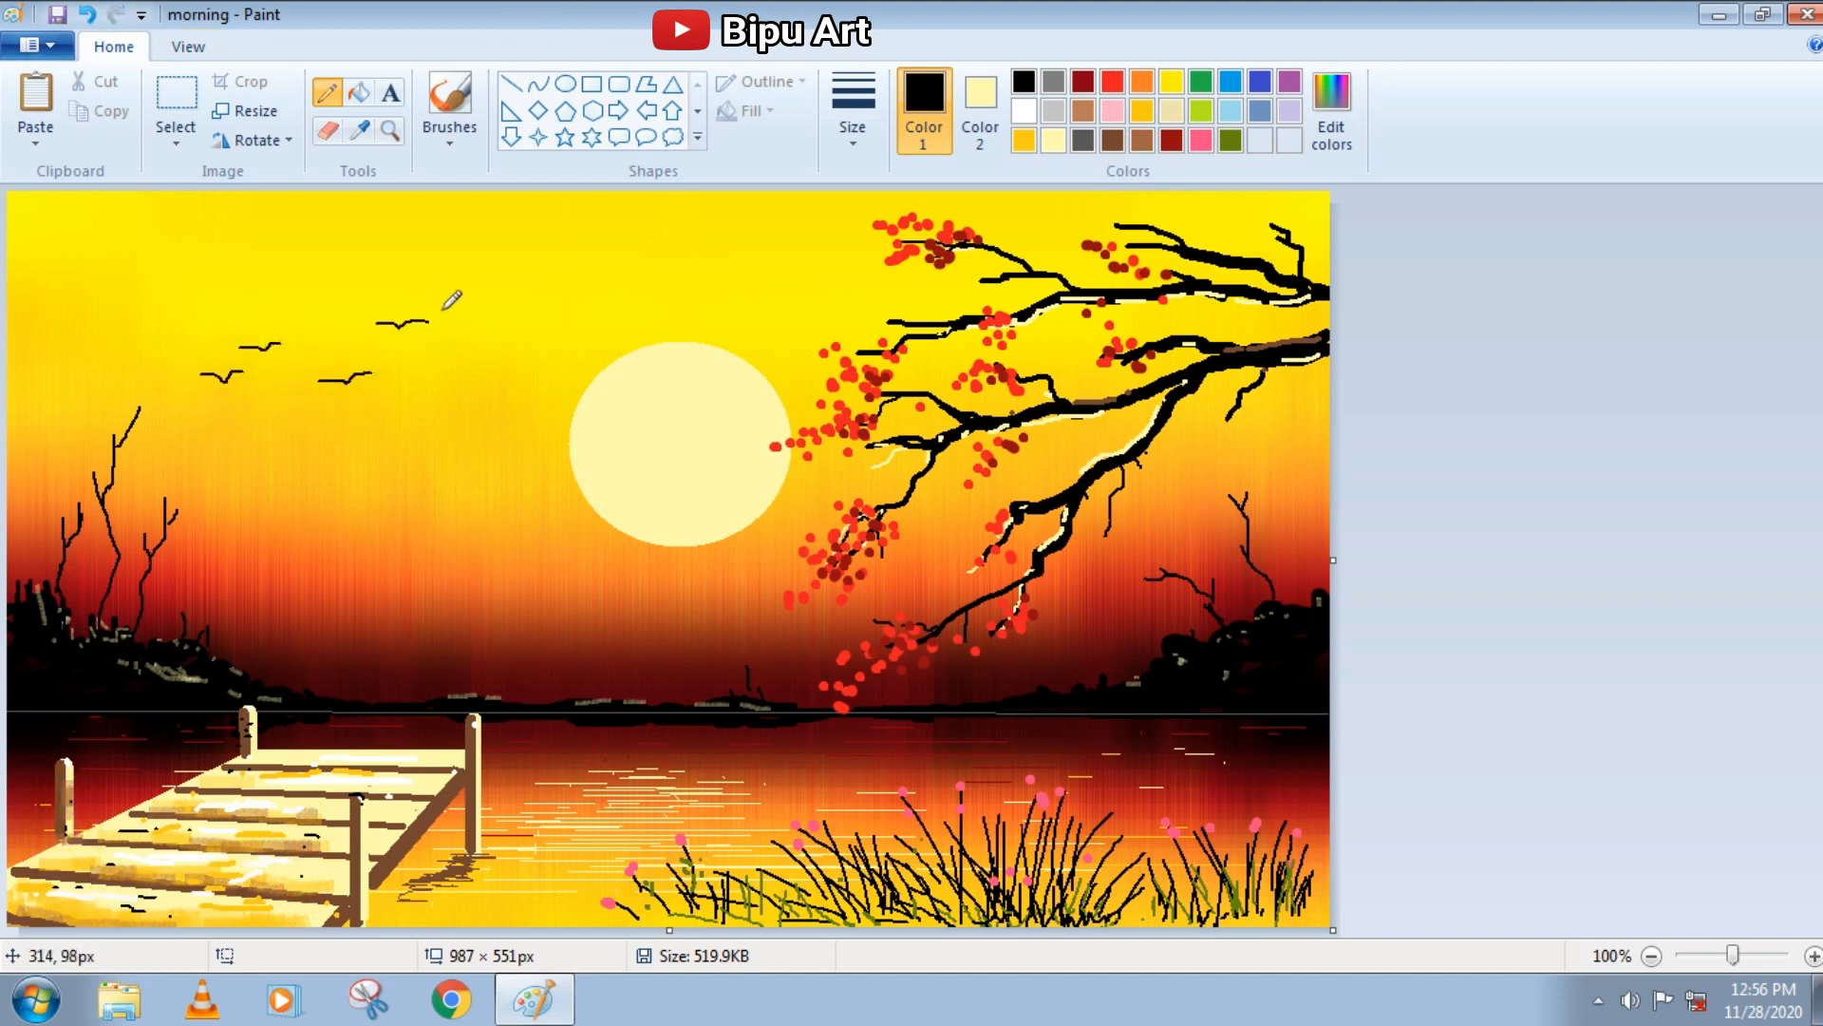
drag(437, 388, 462, 387)
Frame the picture with a white outlined rectangle at the thickest line size, fitted to the canvas edges
click(1024, 111)
click(980, 111)
click(1024, 110)
click(591, 83)
click(853, 111)
click(893, 351)
drag(11, 196, 1326, 923)
drag(24, 215, 1326, 923)
click(1400, 399)
key(ctrl+z)
drag(668, 198, 668, 195)
drag(17, 565, 21, 565)
click(1477, 708)
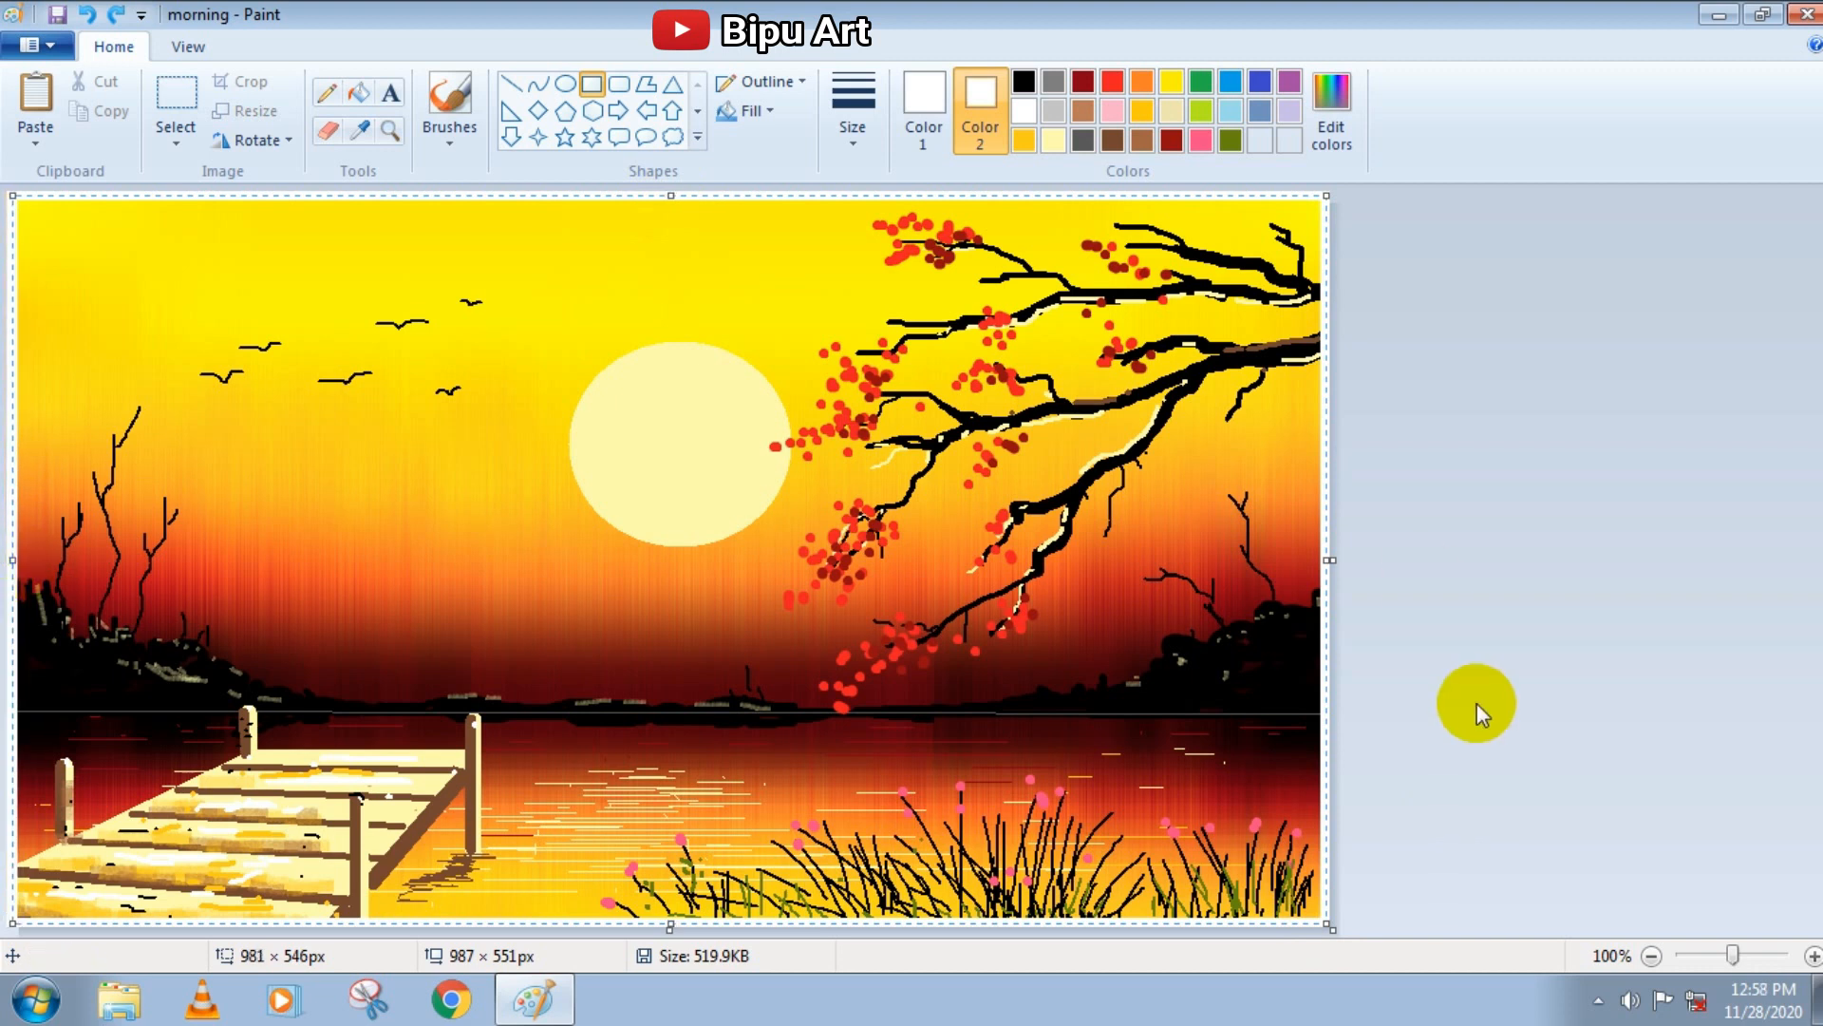
Mix a lighter custom red and add small Pencil dots around the blossom clusters on the branches
click(1112, 83)
click(1332, 111)
drag(1209, 432, 1209, 408)
click(669, 678)
click(321, 87)
drag(812, 414, 826, 419)
click(929, 114)
click(1260, 139)
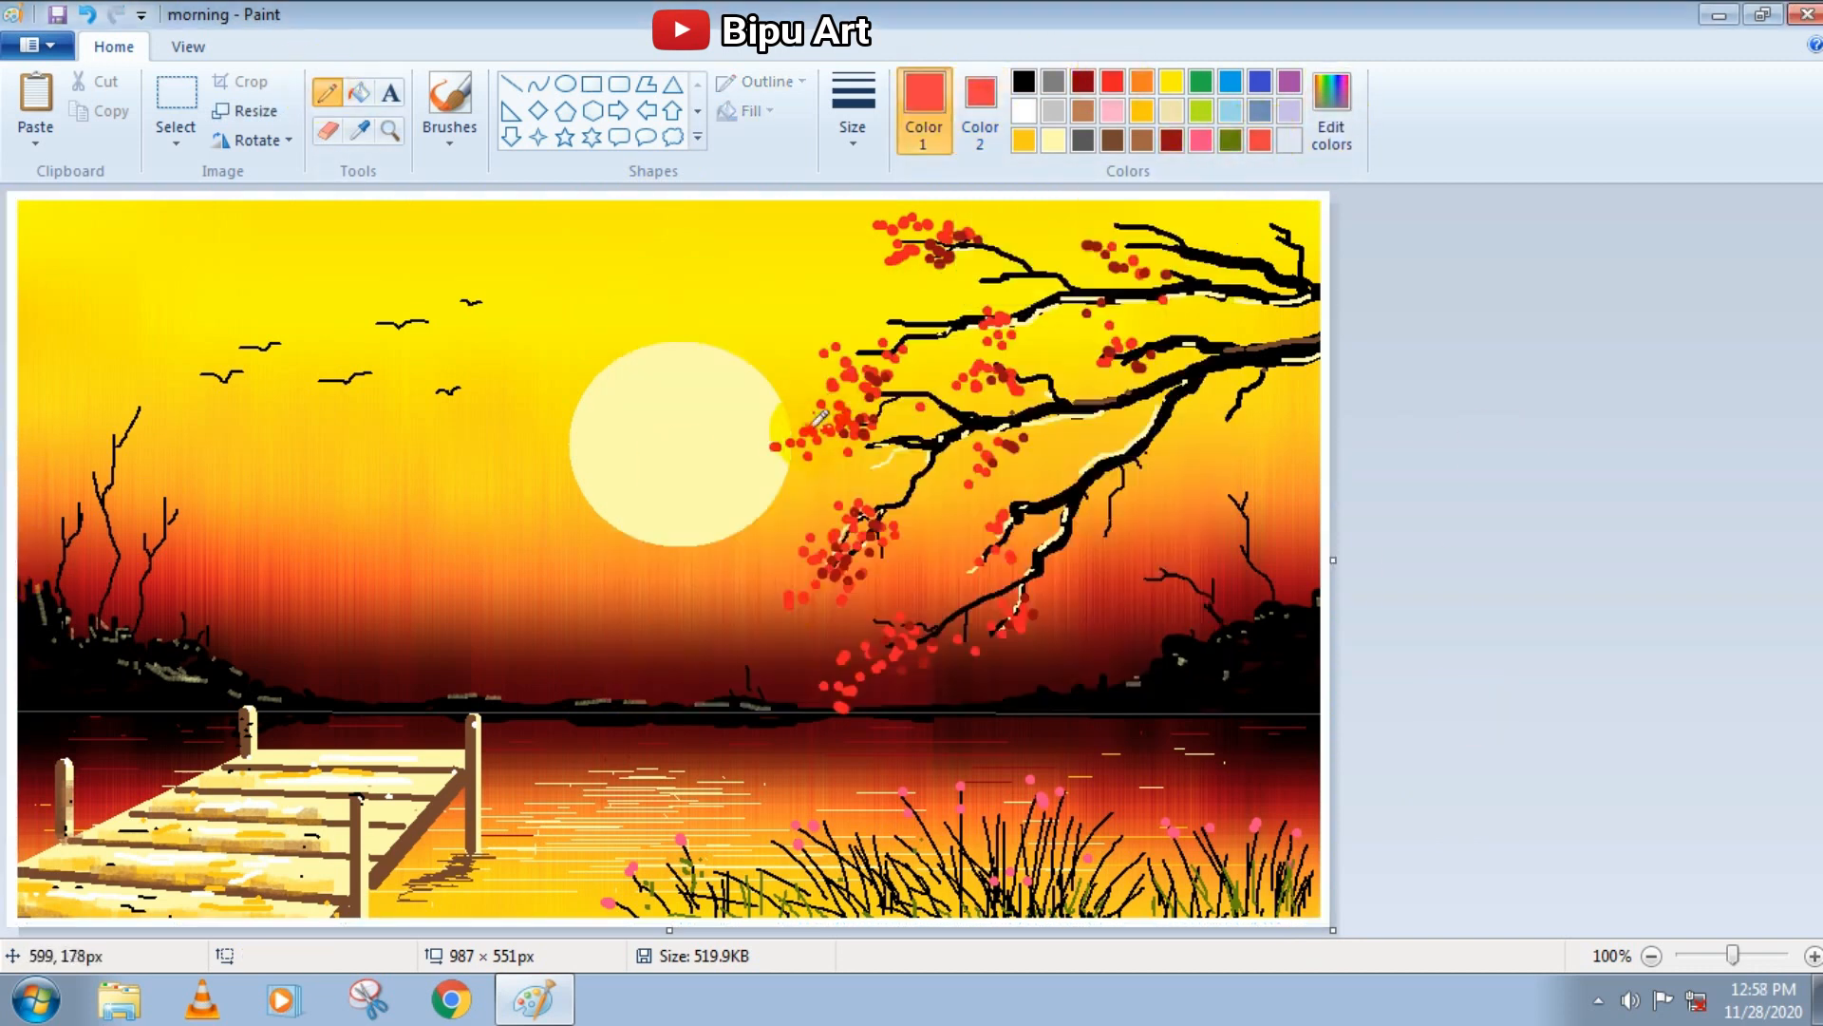
click(806, 548)
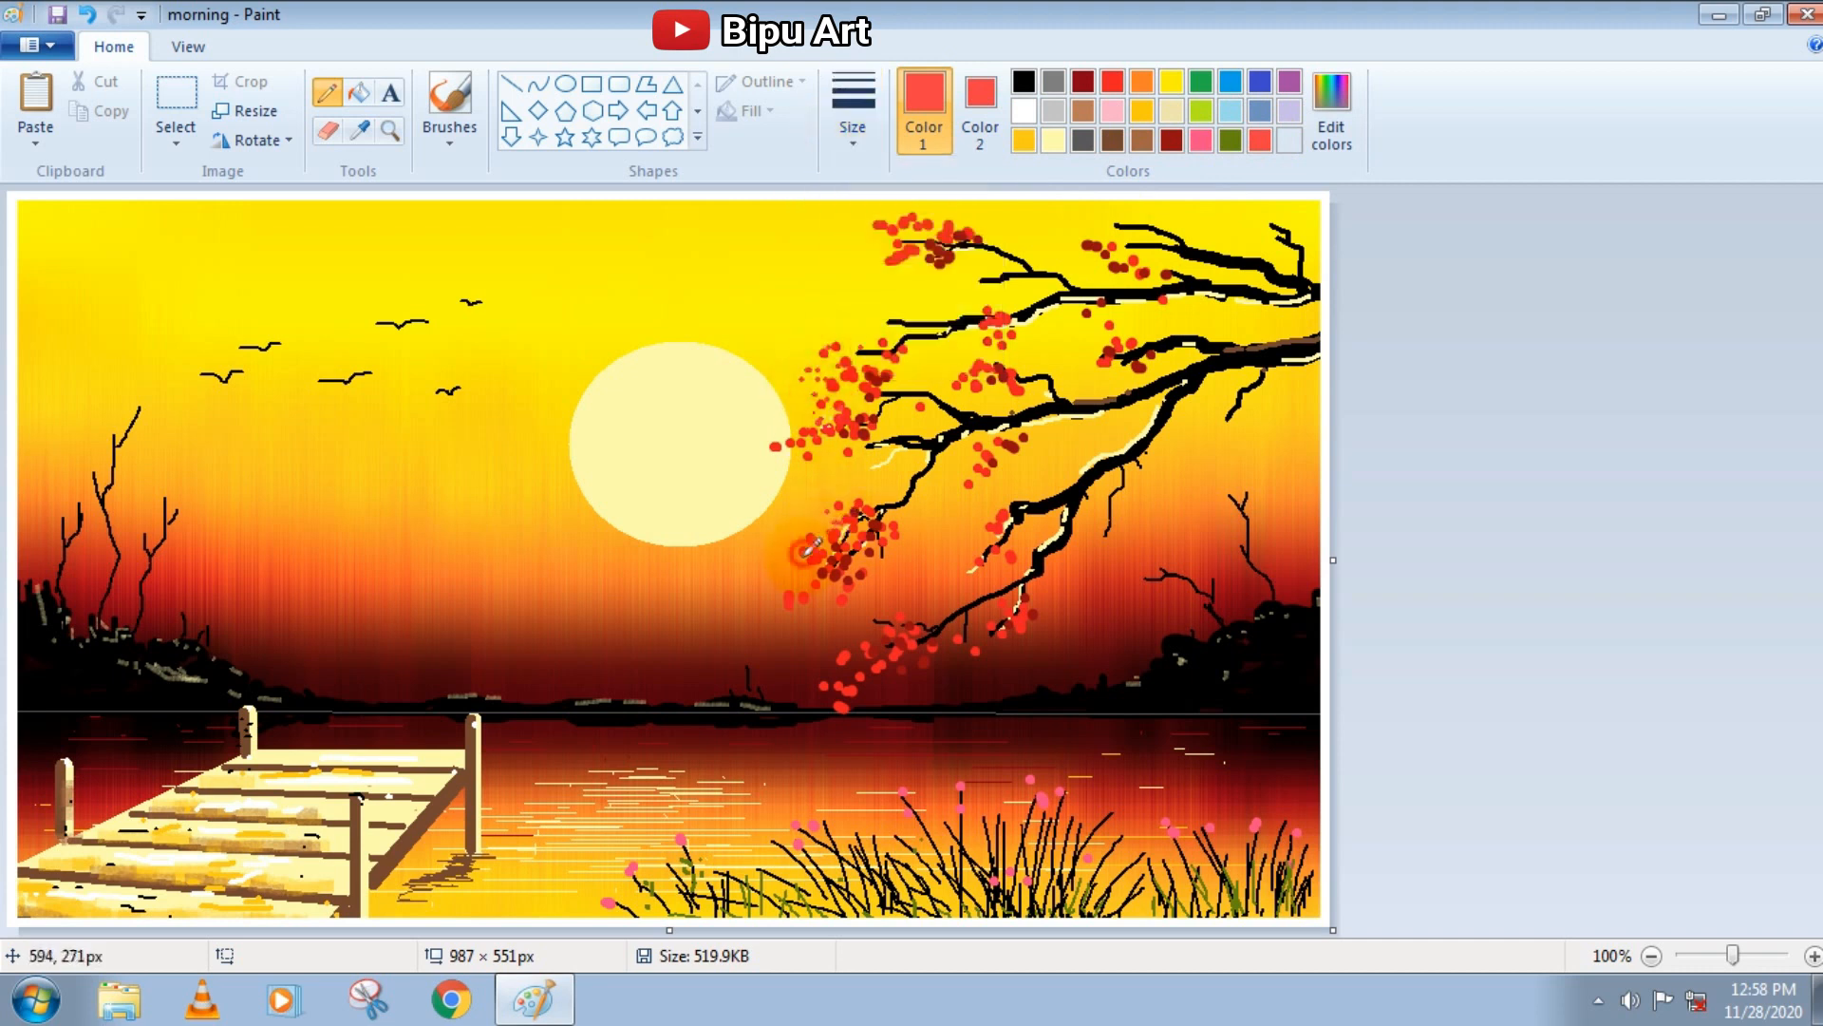
Dab small white highlights on the red branch blossoms and the pink grass flowers with the Pencil
click(1023, 110)
click(826, 439)
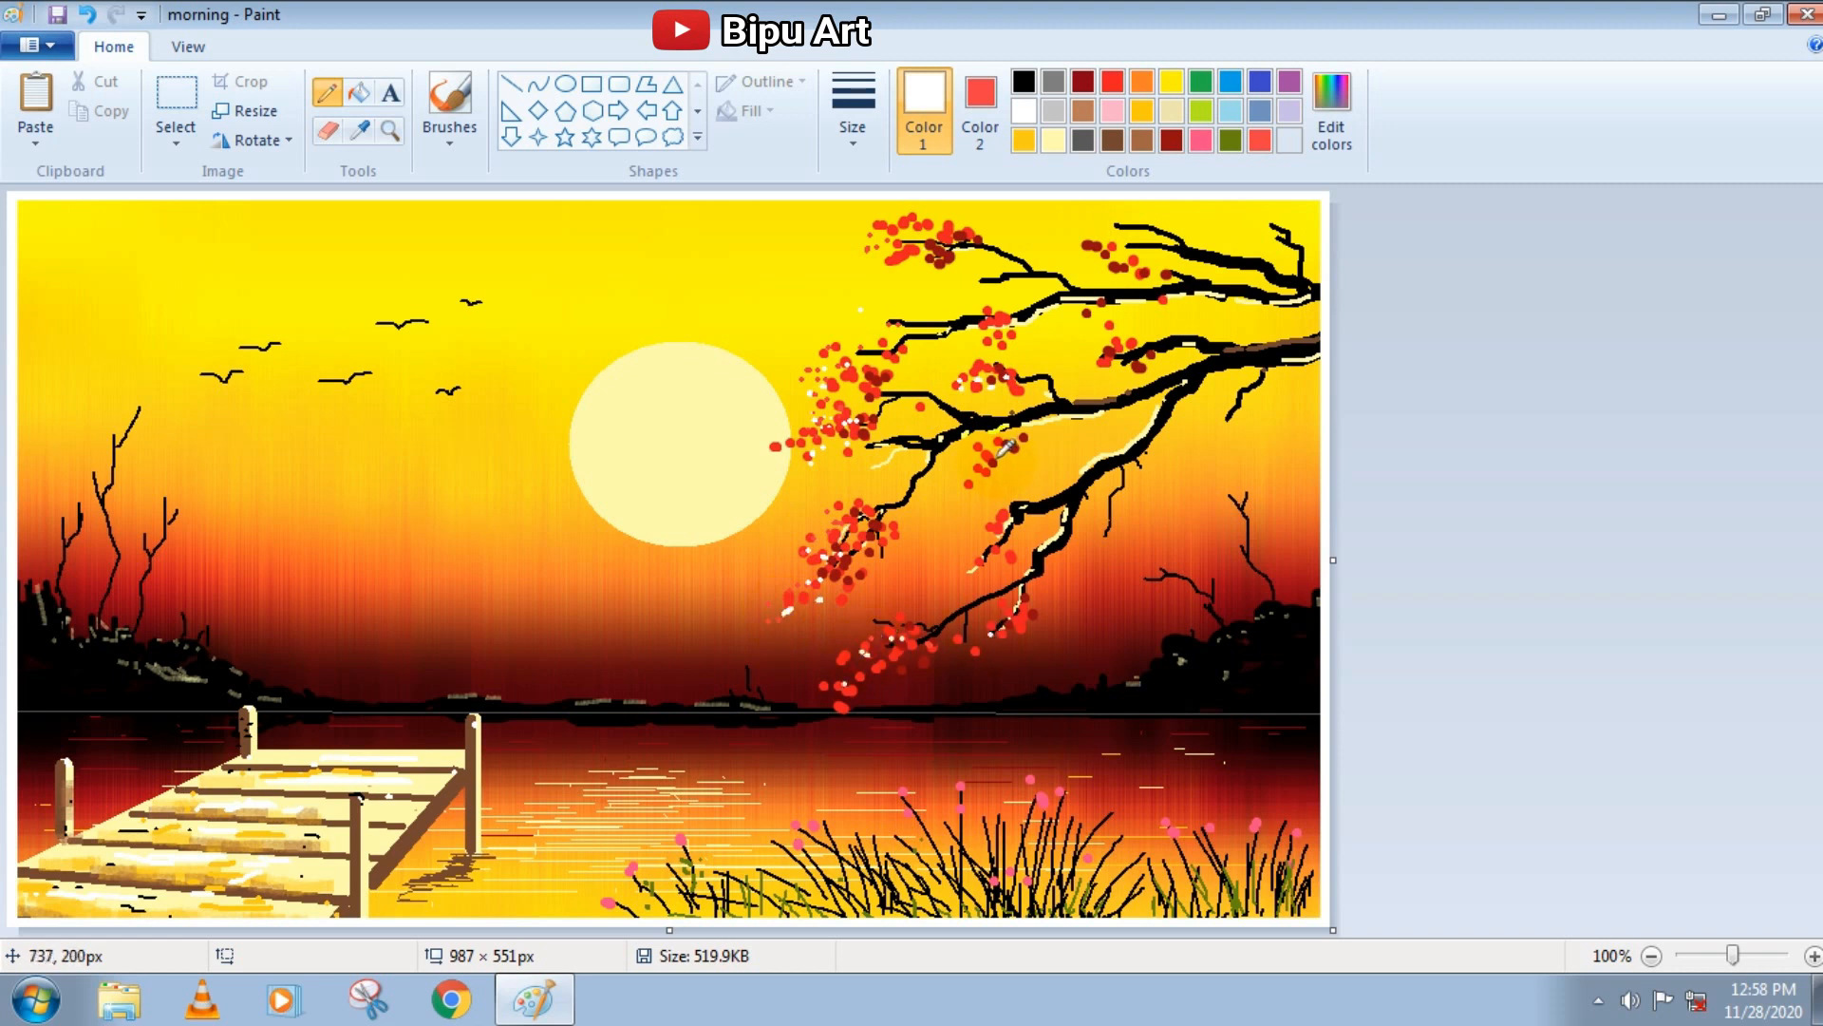
click(716, 868)
click(680, 841)
click(632, 866)
click(1086, 816)
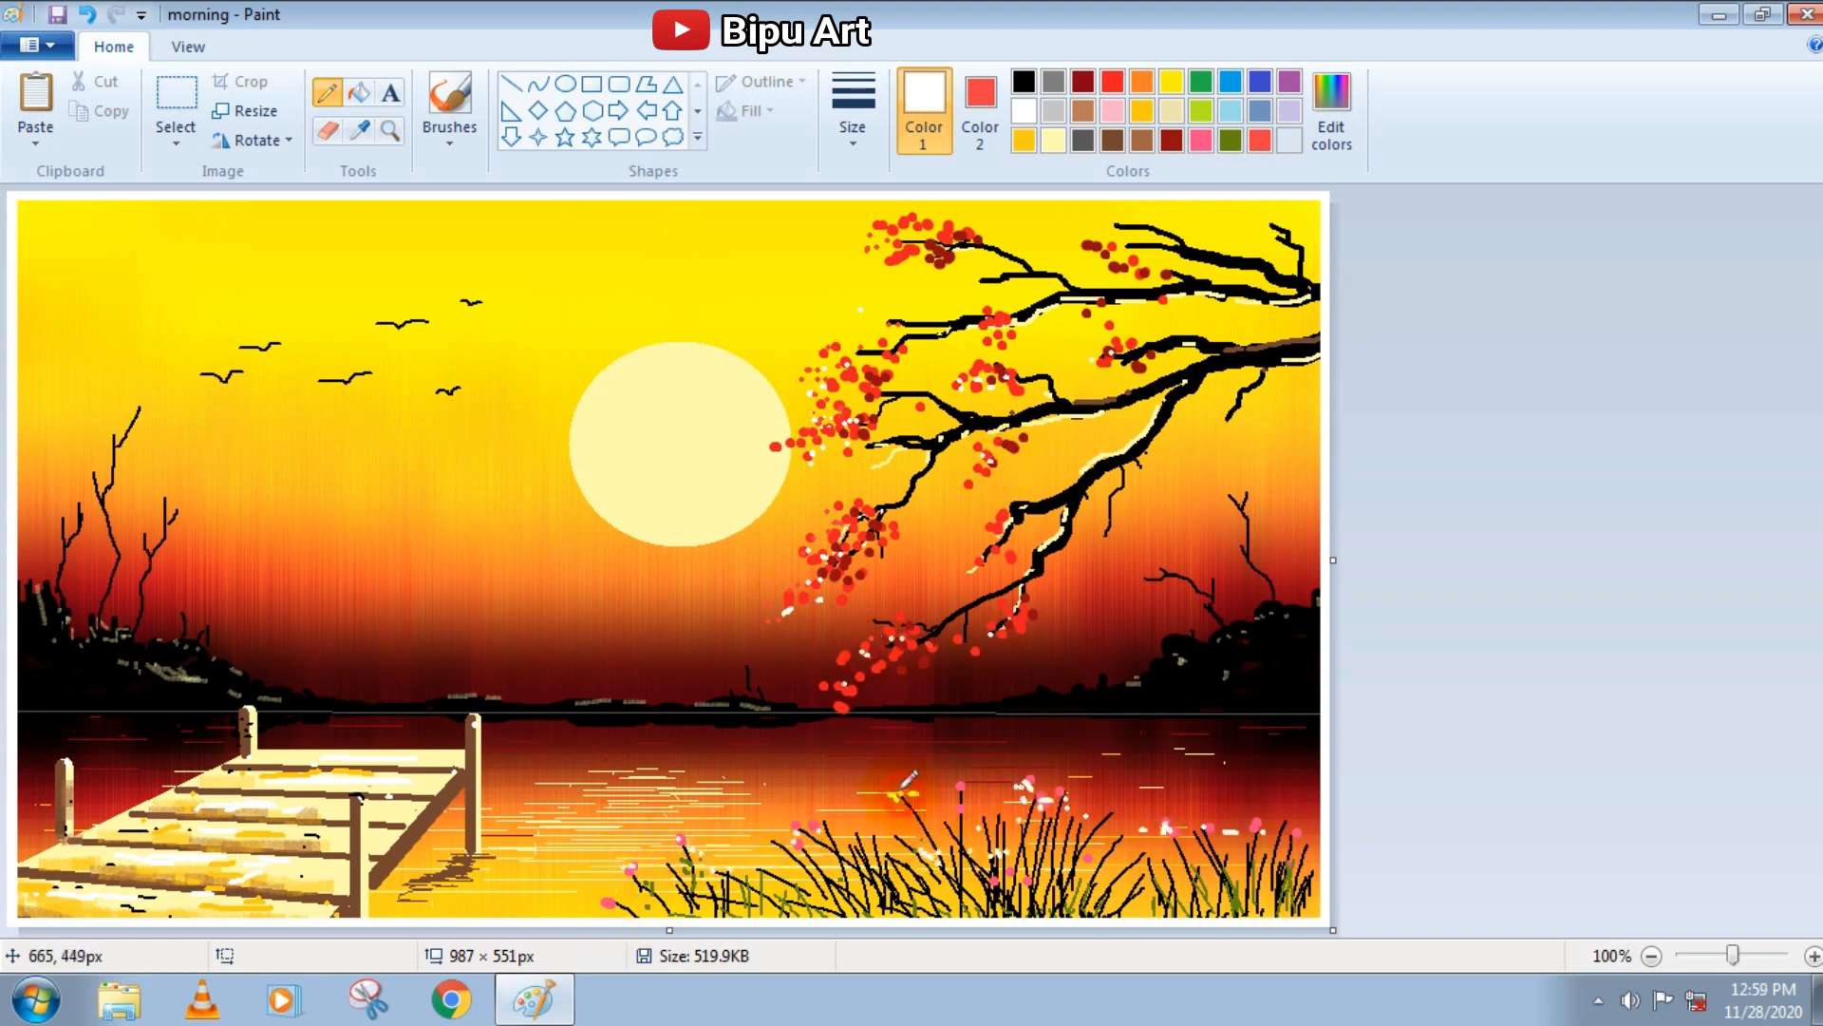
click(830, 820)
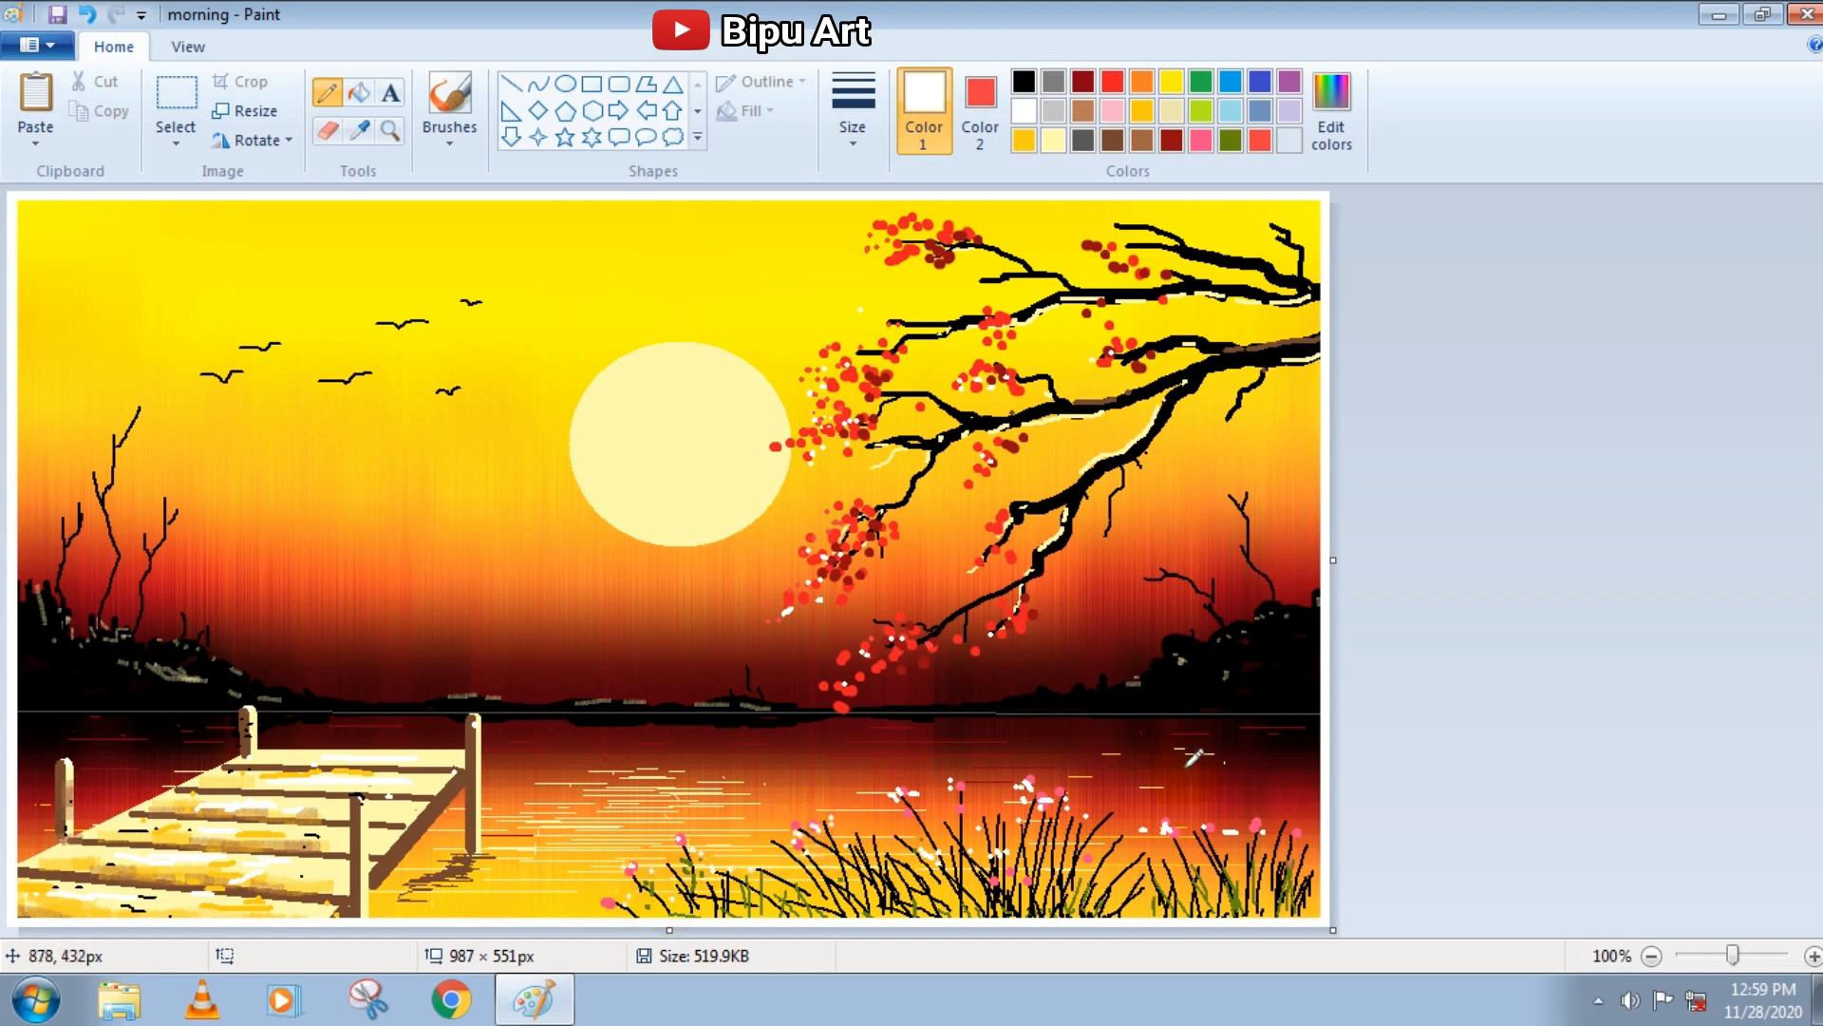
Pick brown and shade the thick black branches near the picture's right edge
click(1111, 140)
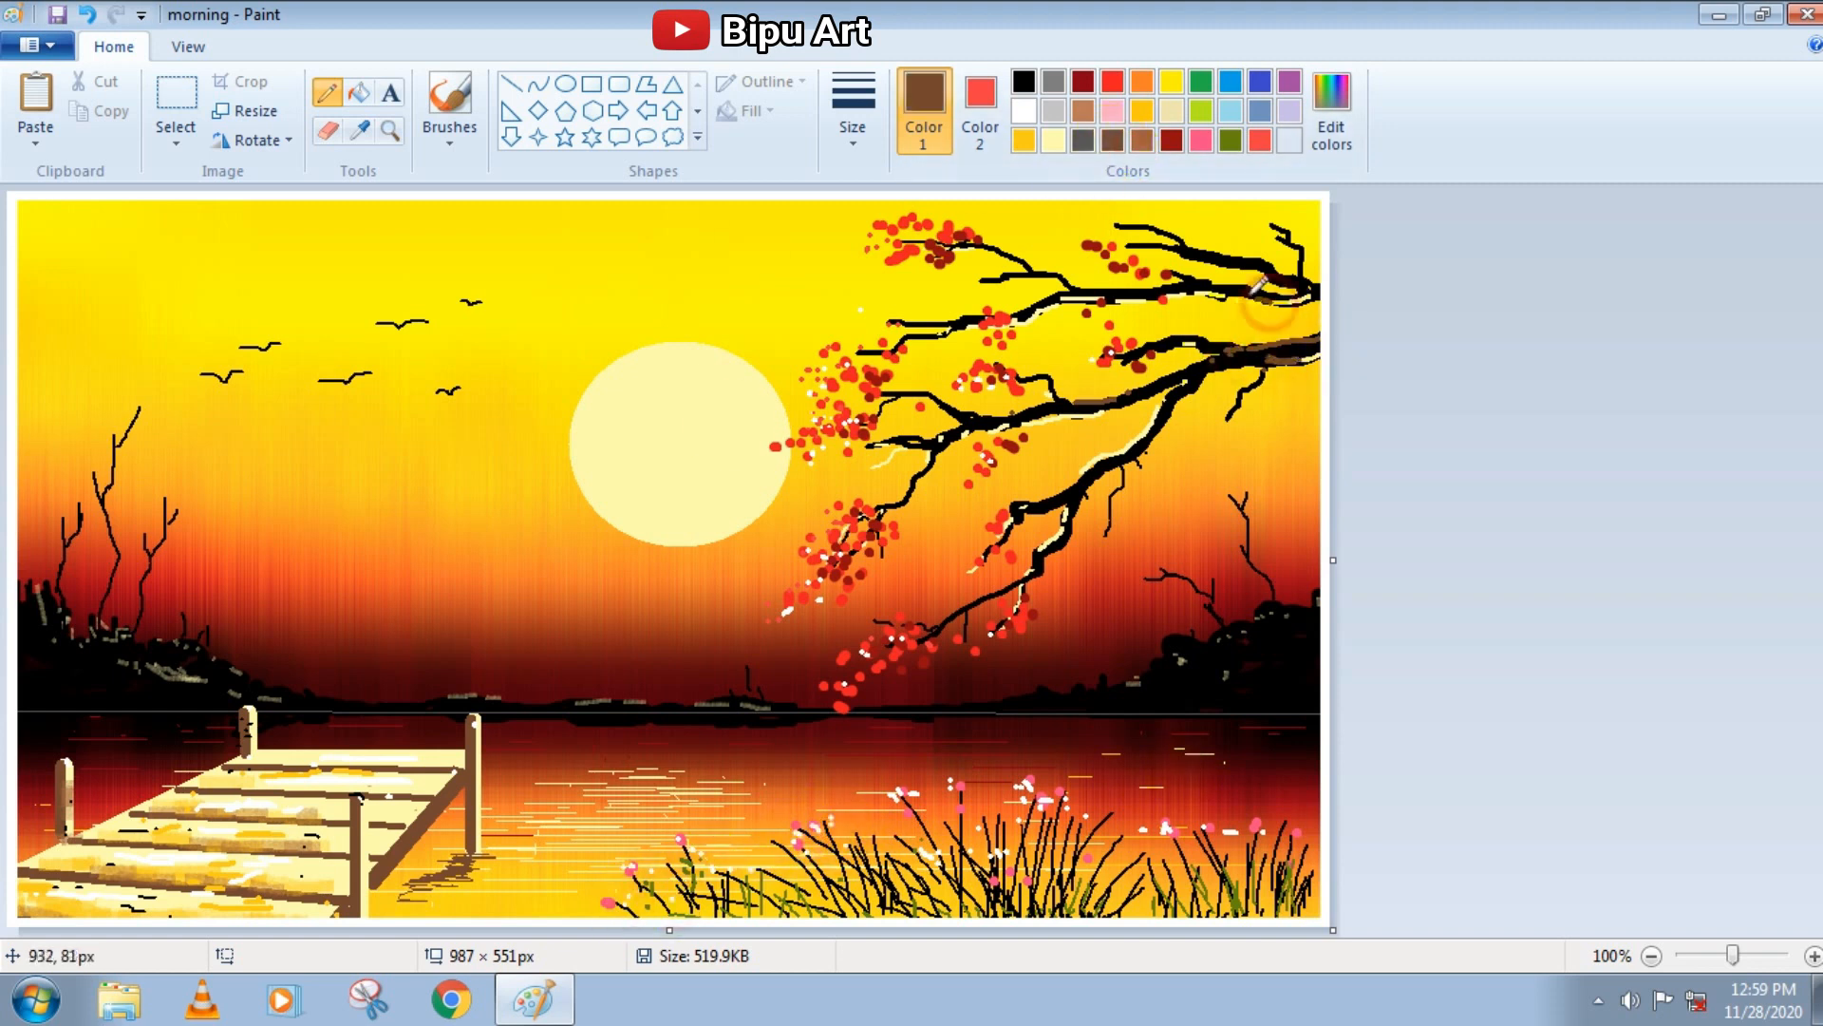